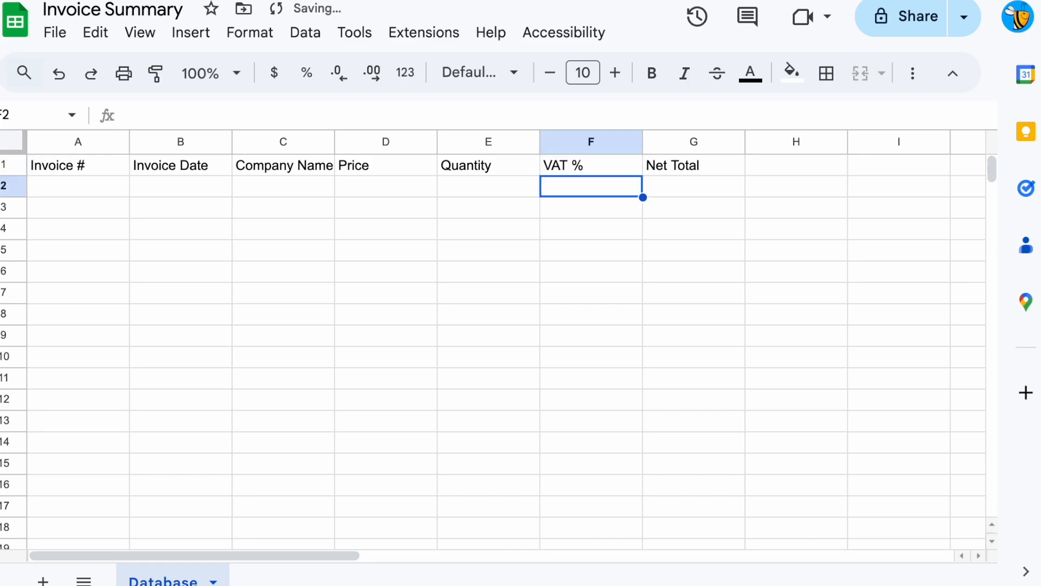
text(VAT Amo)
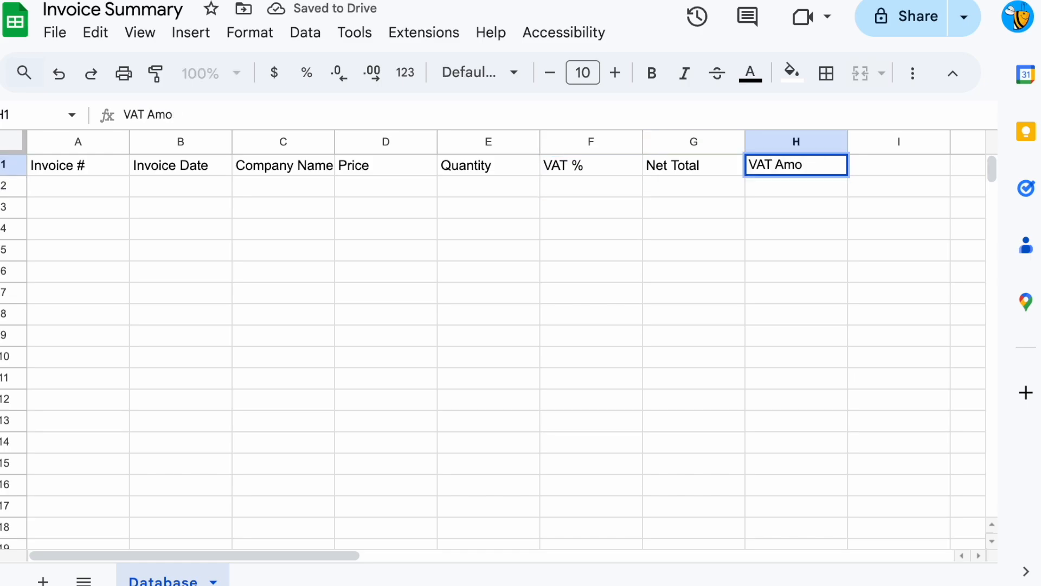
text(uunt)
key(Tab)
key(shift+Tab)
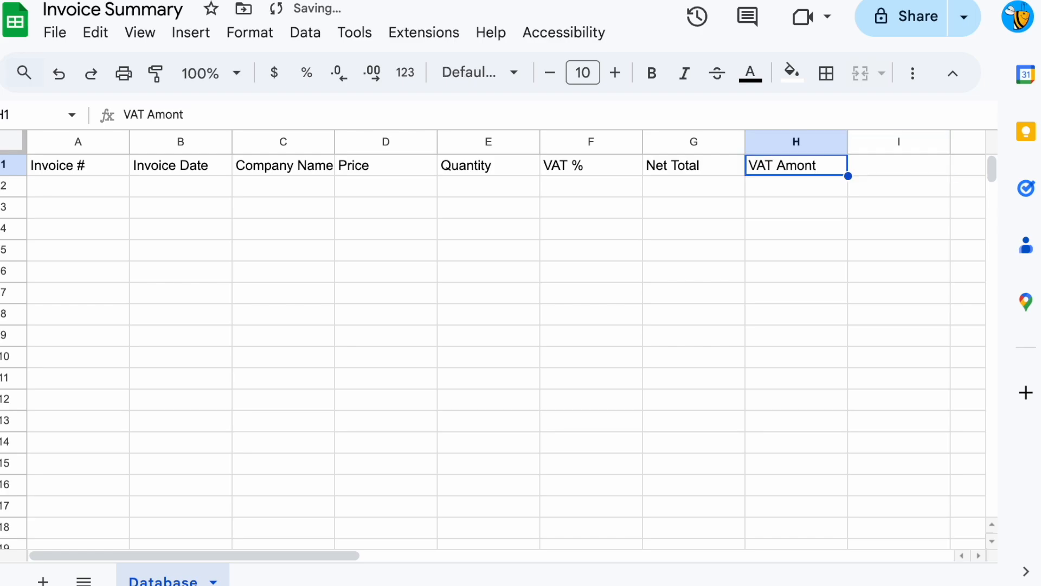
Enter the column headers Amount in H1 and Gross Total in I1
text(Amount)
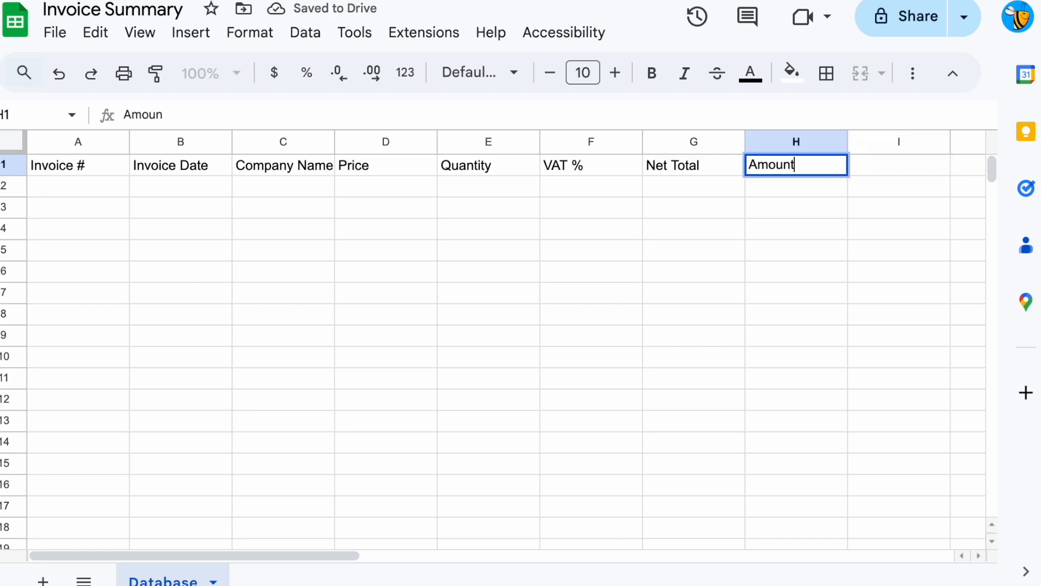
key(Tab)
text(Gross)
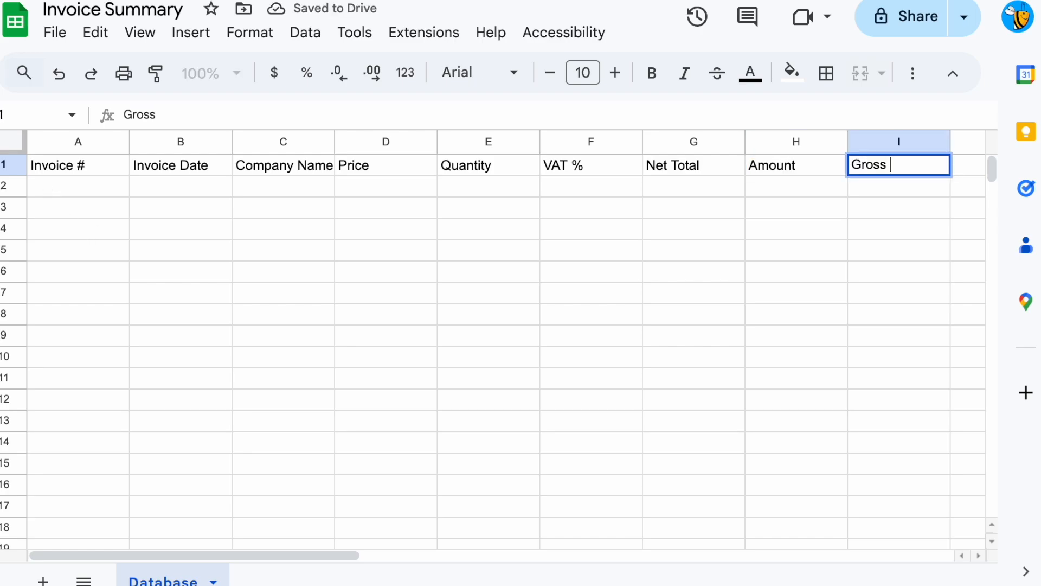
key(Return)
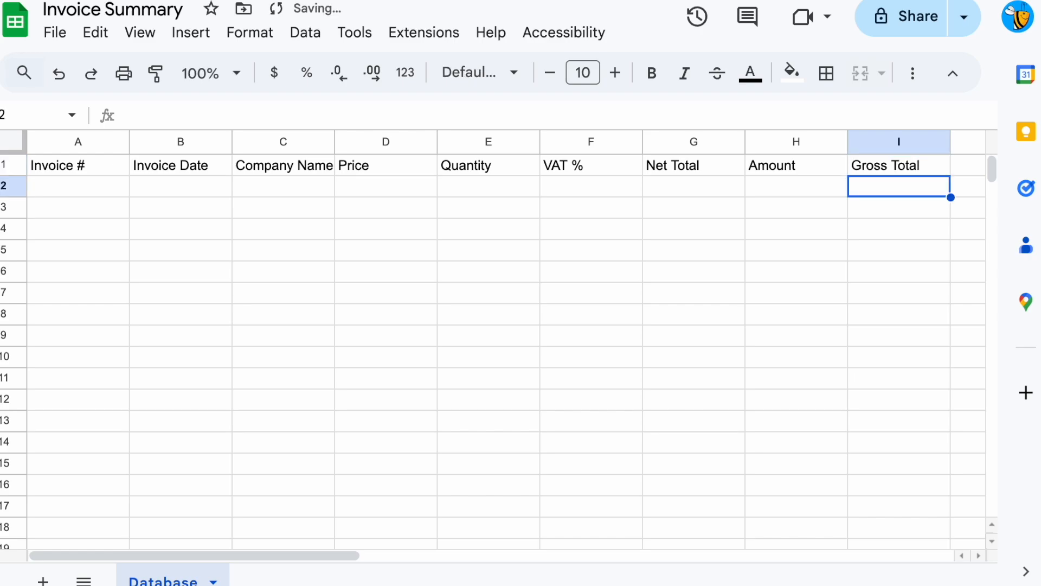
click(78, 166)
key(ctrl+shift+Right)
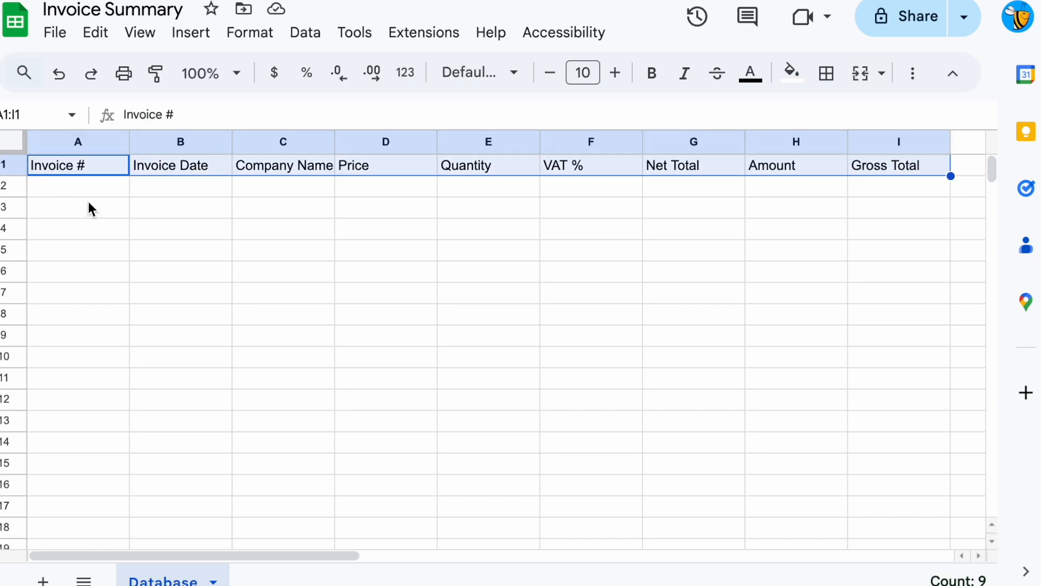
click(69, 209)
Enter INV-001 as the first invoice number in A2 and fill the series down to A17
click(66, 185)
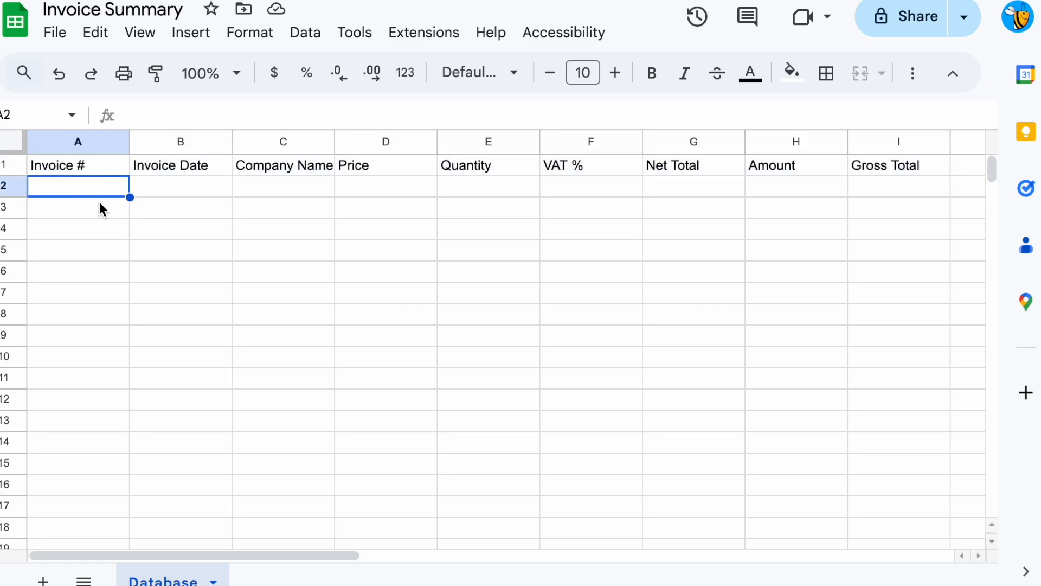
text(INV-)
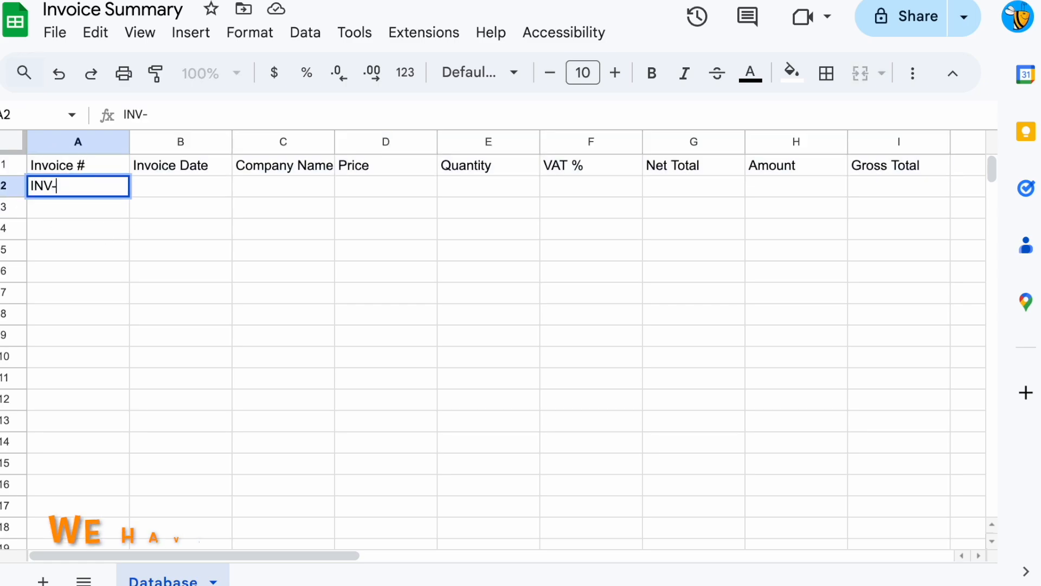
text(001)
key(Return)
key(Up)
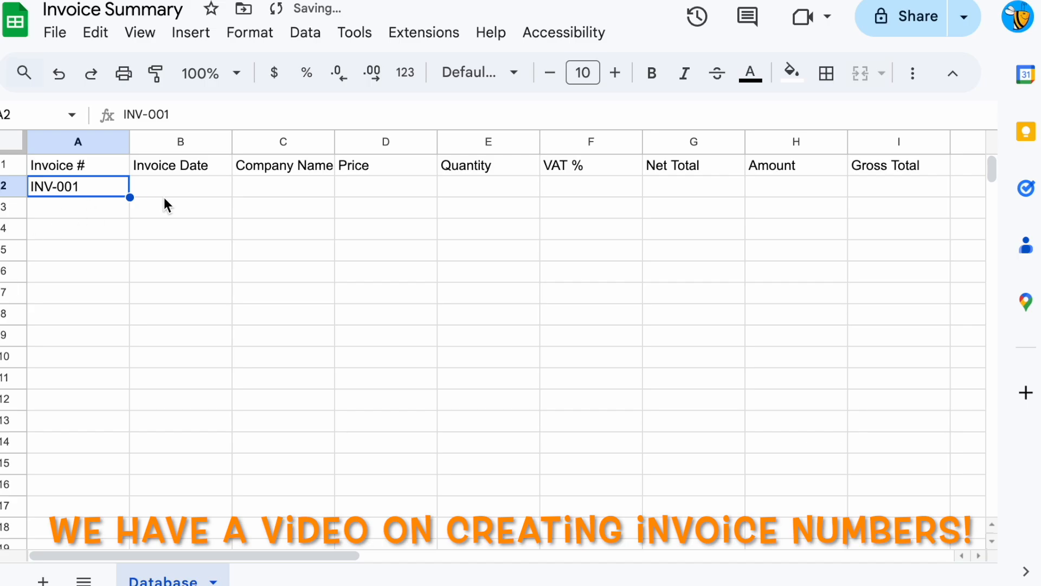
drag(128, 196, 100, 506)
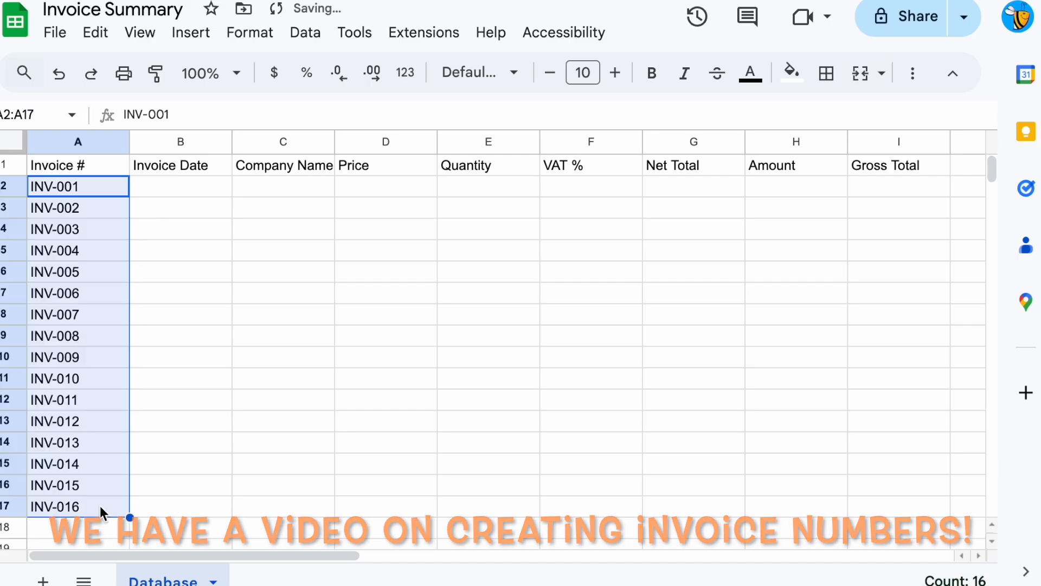
Enter 1 Jan 2025 as the first invoice date in B2 and the formula =B2+30 in B3
click(158, 186)
text(1 Jan 2025)
key(Return)
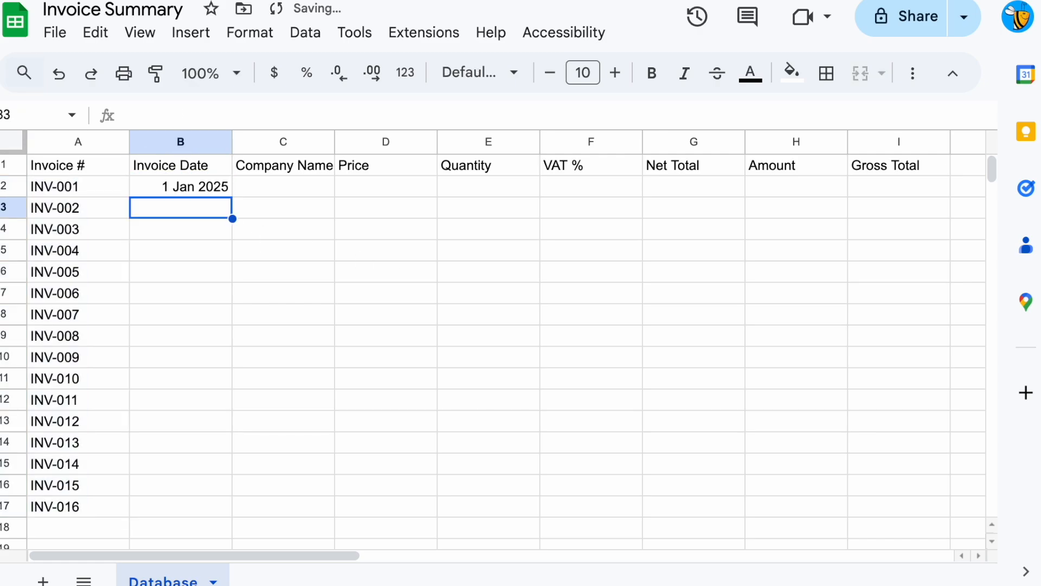
text(=B2+)
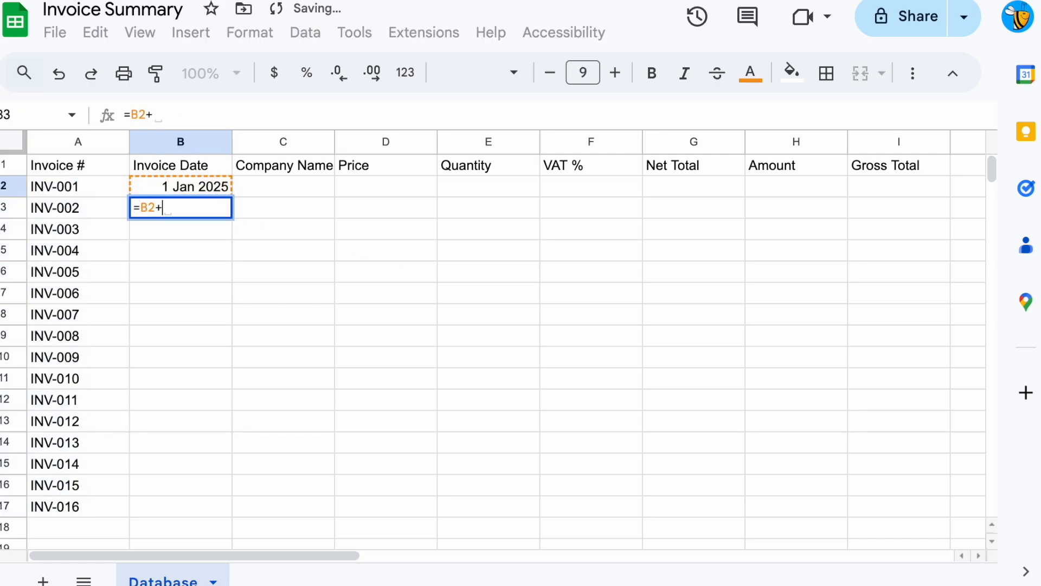
text(30)
key(ctrl+Return)
Copy the date formula in B3 down to B17 so every invoice has a date
key(ctrl+c)
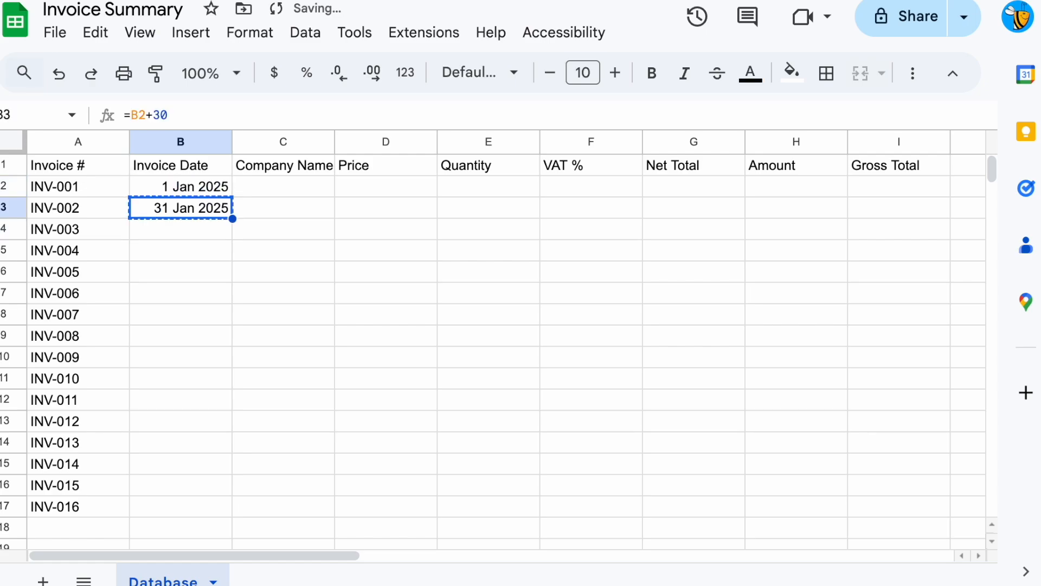
key(shift+Down)
key(shift+Down)
key(shift+Down)
key(shift+Down)
key(shift+Down)
key(shift+Down)
key(shift+Down)
key(shift+Down)
key(shift+Down)
key(shift+Down)
key(shift+Down)
key(shift+Down)
key(shift+Down)
key(shift+Down)
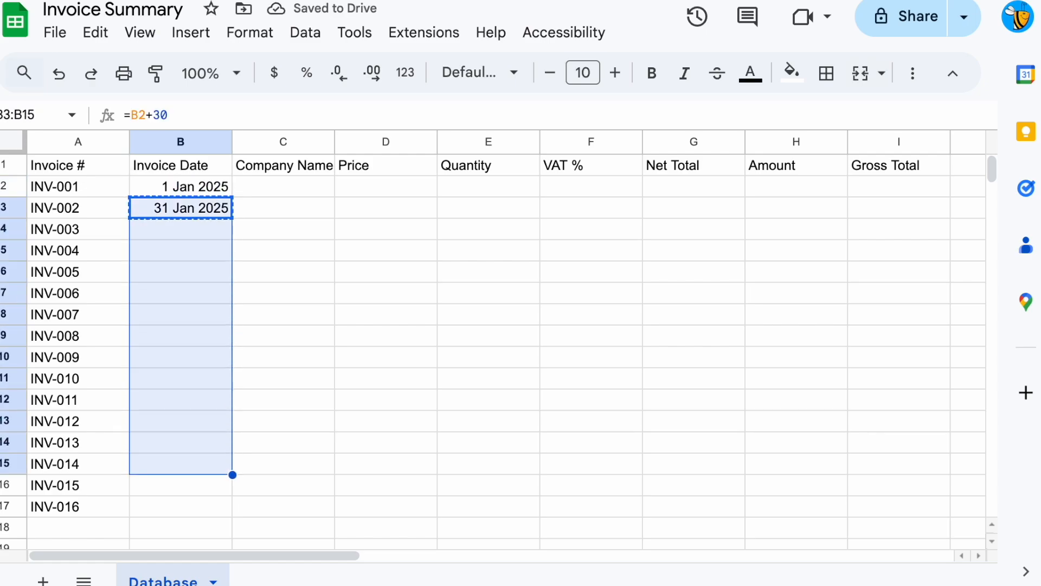
key(ctrl+v)
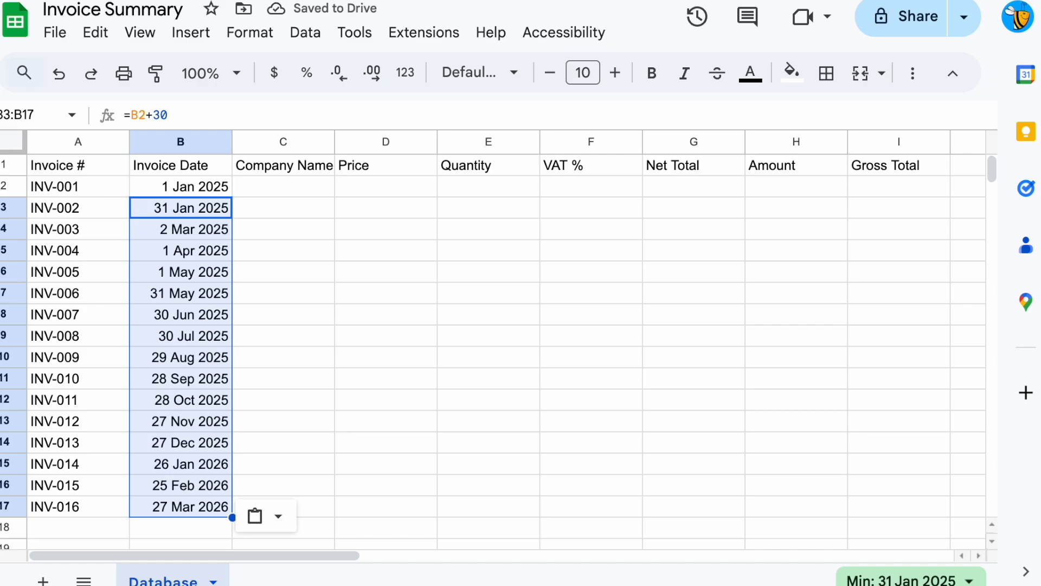
Paste the company names into C2:C17 and fit the width of column C to its contents
click(283, 186)
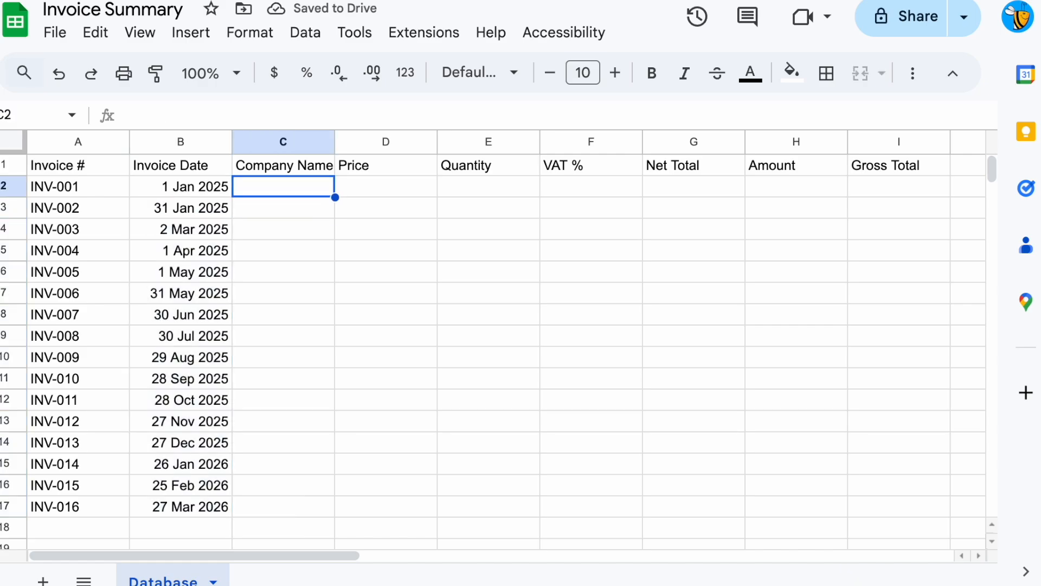
key(ctrl+v)
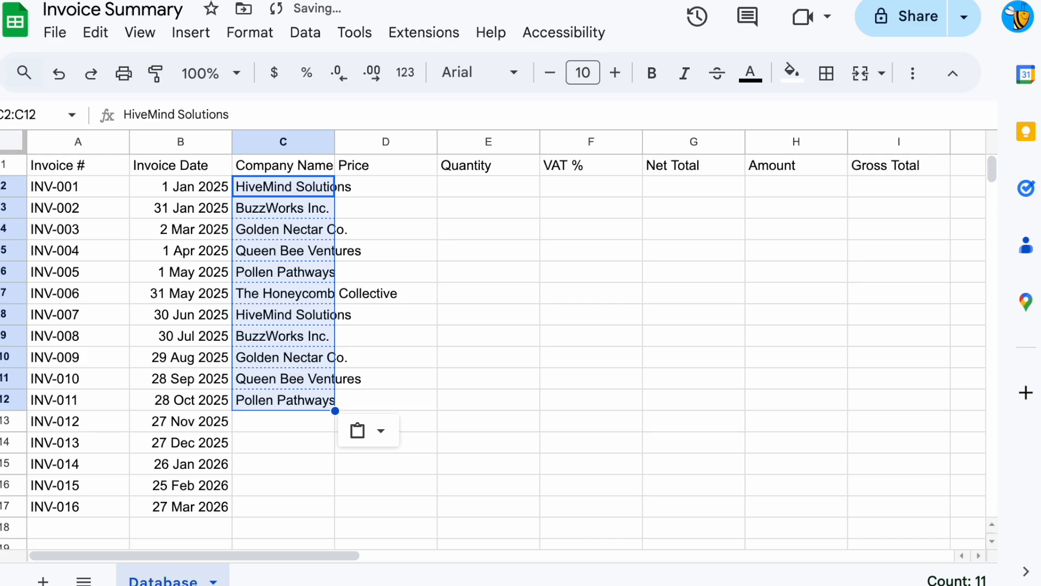
click(283, 421)
key(ctrl+v)
click(408, 188)
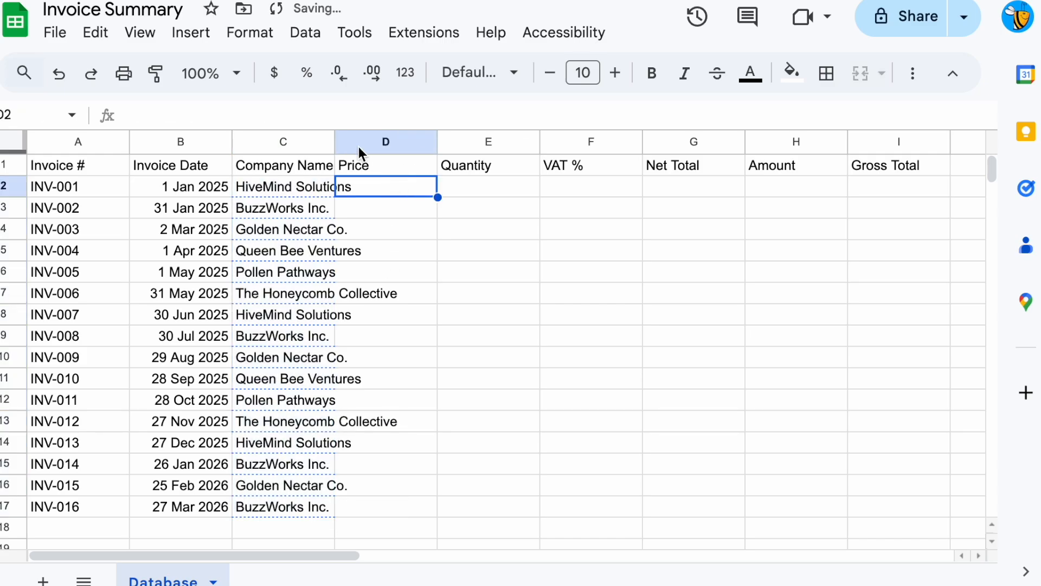
double_click(337, 140)
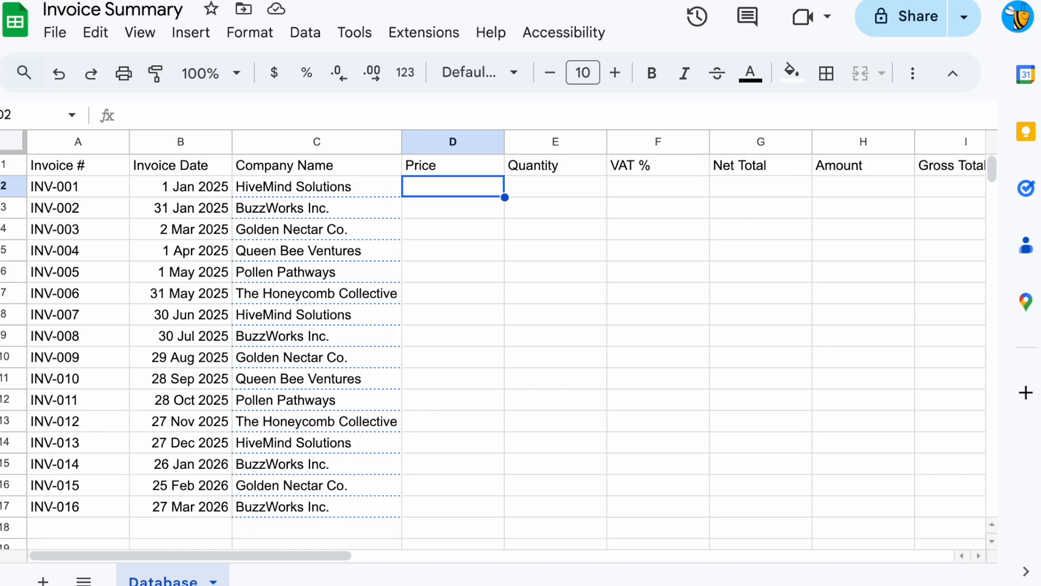
Fill the Price cells D2:D17 with 1000 and format them as dollar currency
text(1000)
key(Return)
key(Up)
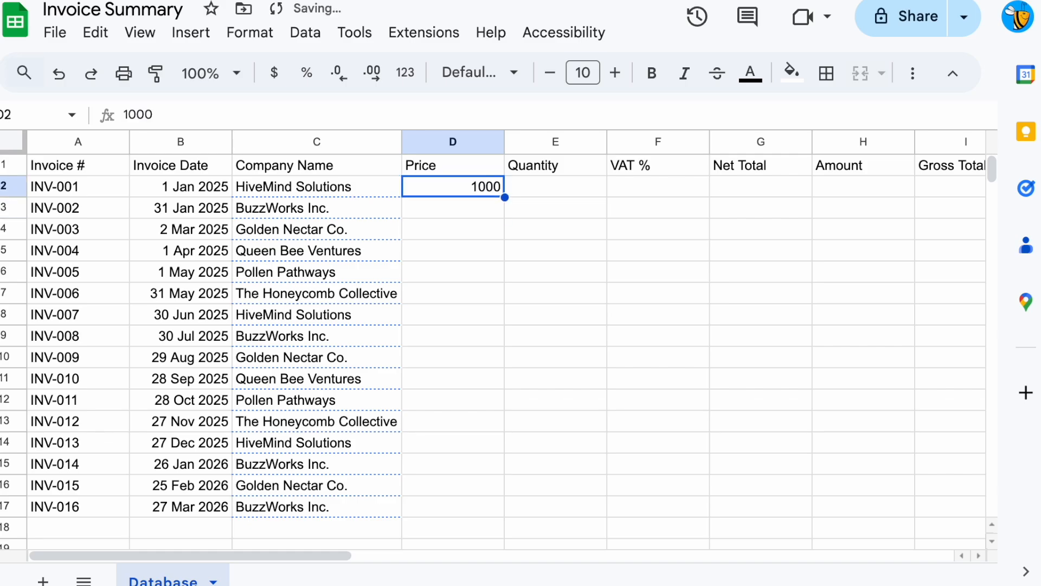
key(ctrl+c)
shift+click(415, 504)
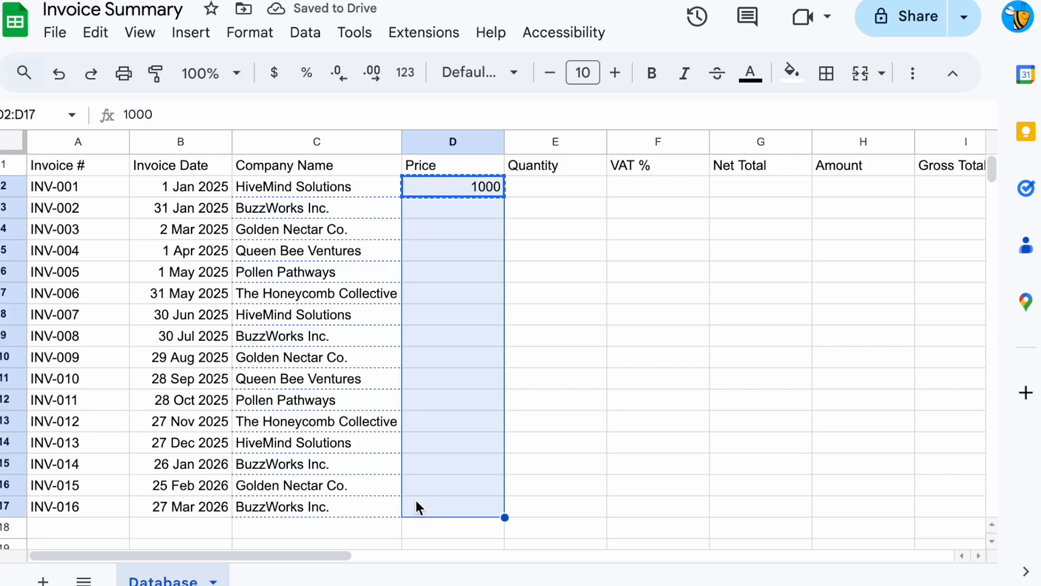
key(ctrl+v)
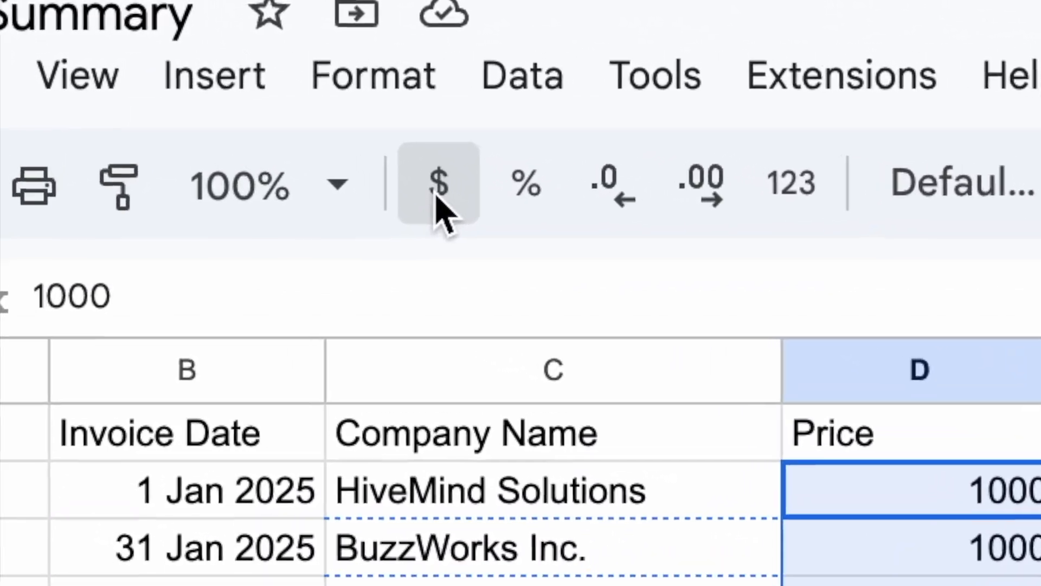
click(334, 120)
Enter the quantities 1, 2, 3, 1, 4, 5, 3, 1, 2, 3, 4, 1, 2, 4, 1 and 4 in E2:E17
text(1)
text( 2 3 1 4 5 3 1 2 3 4 1 2 4 1)
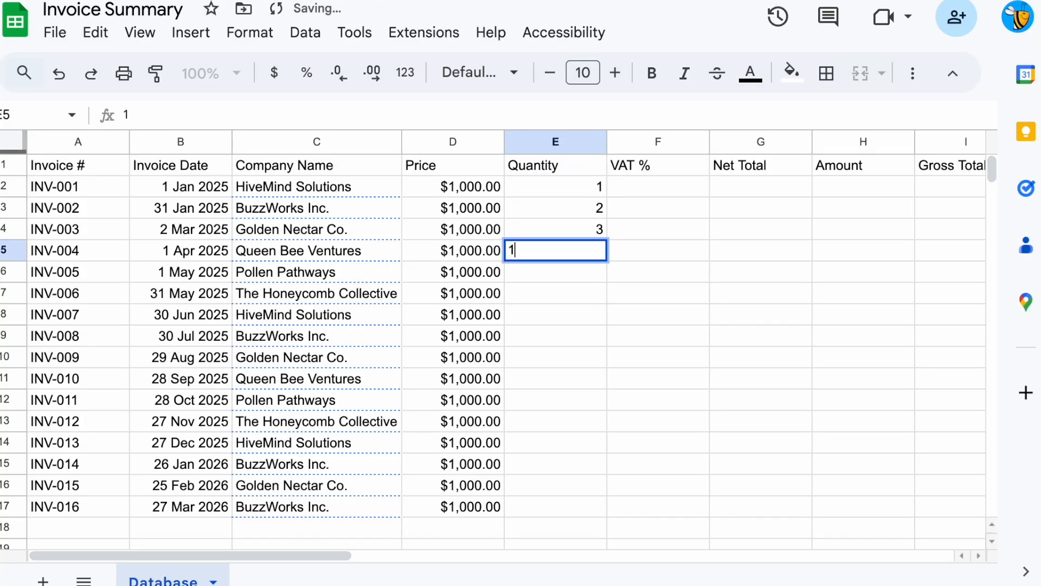
key(Return)
text(4)
key(Return)
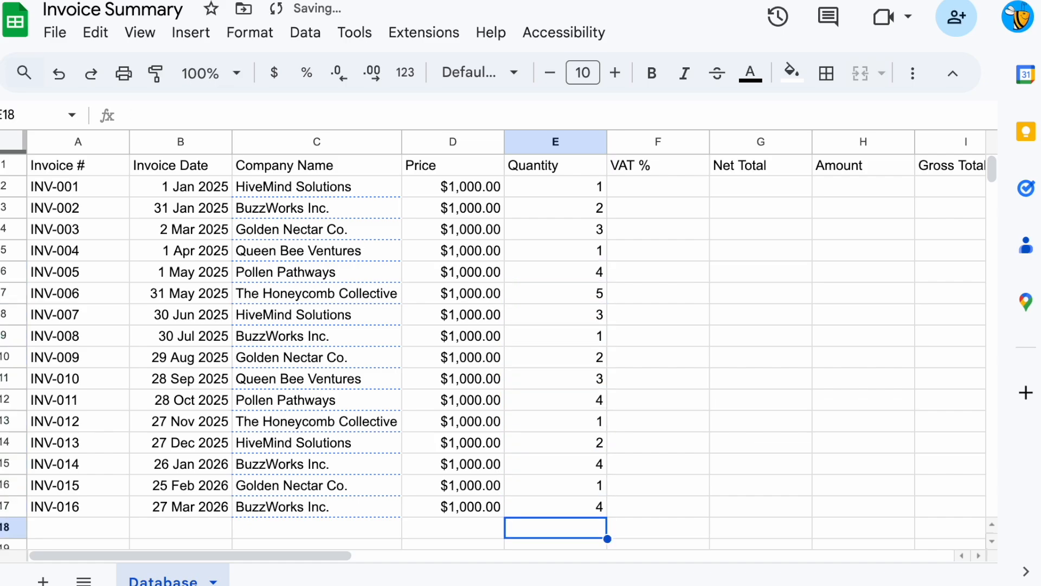
Enter a VAT rate of 20% in F2 and copy it down to F17
click(650, 187)
text(20%)
key(Return)
key(Up)
key(ctrl+c)
shift+click(636, 497)
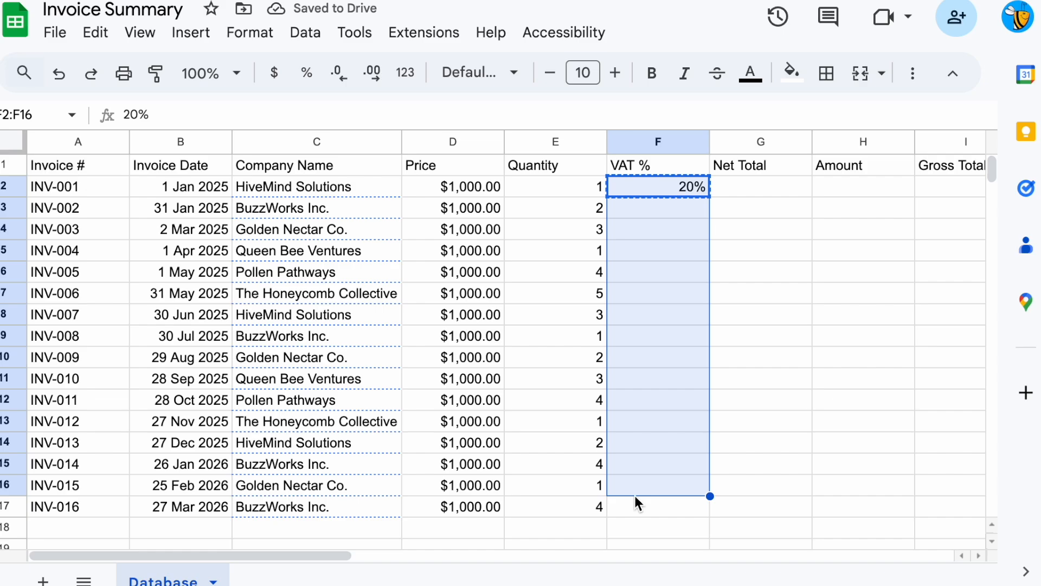
key(ctrl+v)
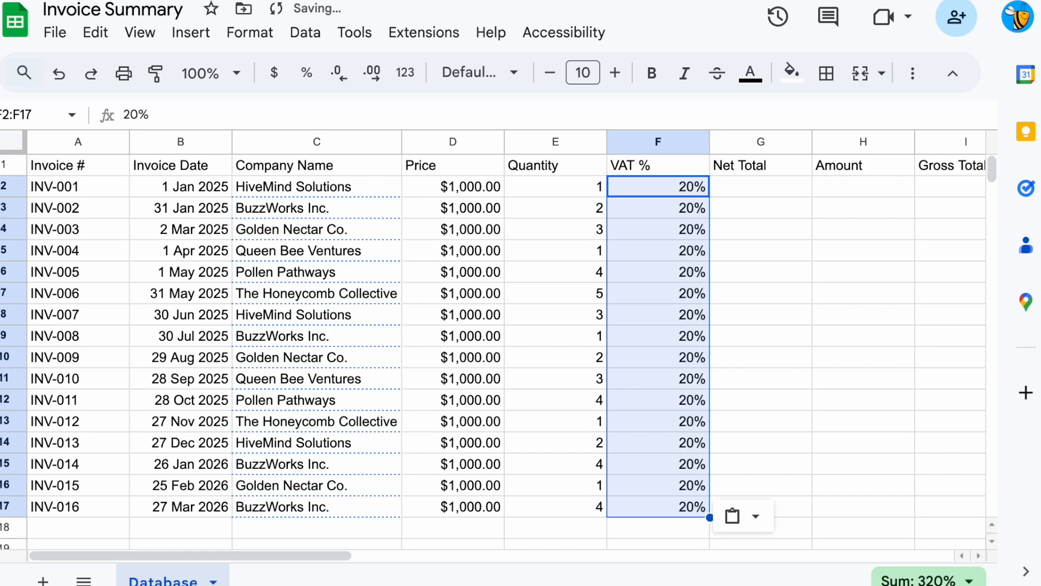
Calculate the net total in G2 with =D2*E2 and accept the suggested autofill for the remaining invoices
key(Right)
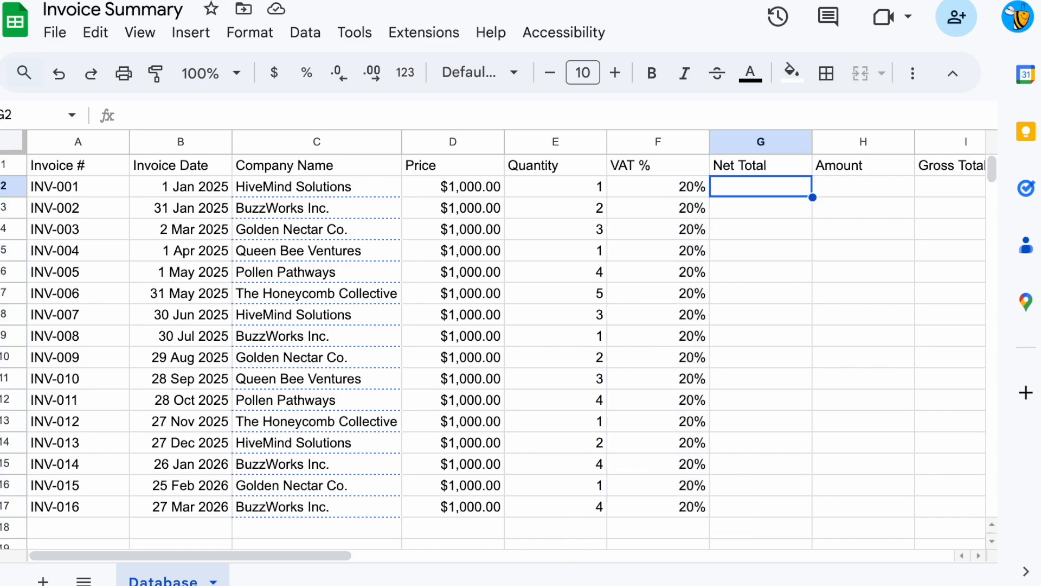
text(=)
key(Left)
key(Left)
key(Left)
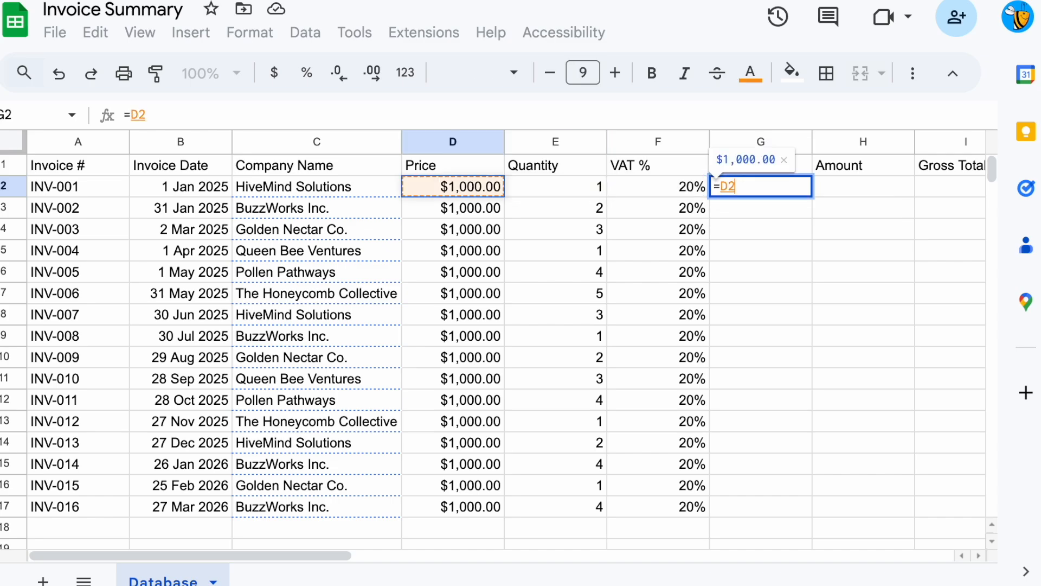
text(*)
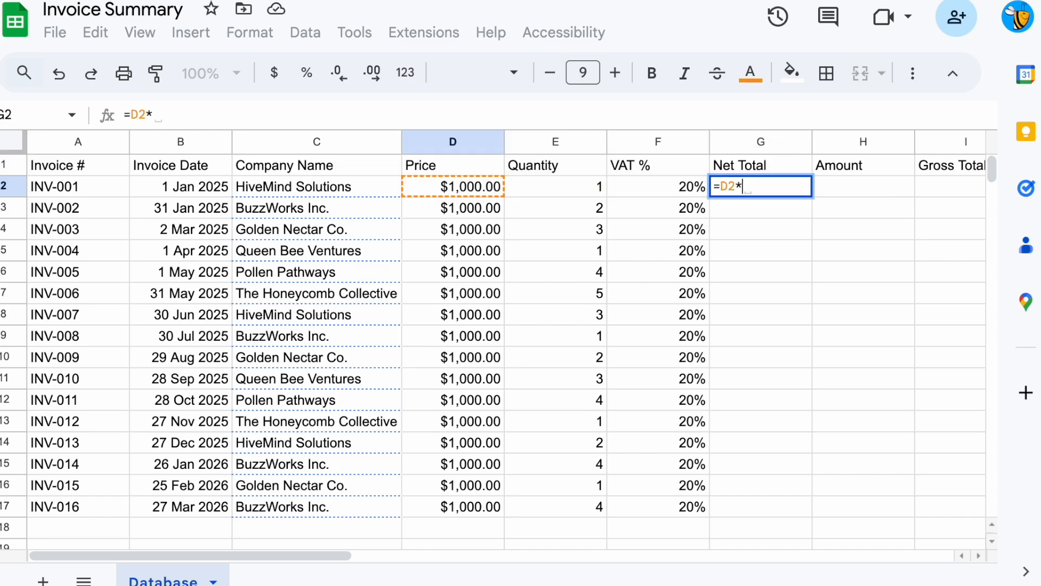
key(Left)
key(Left)
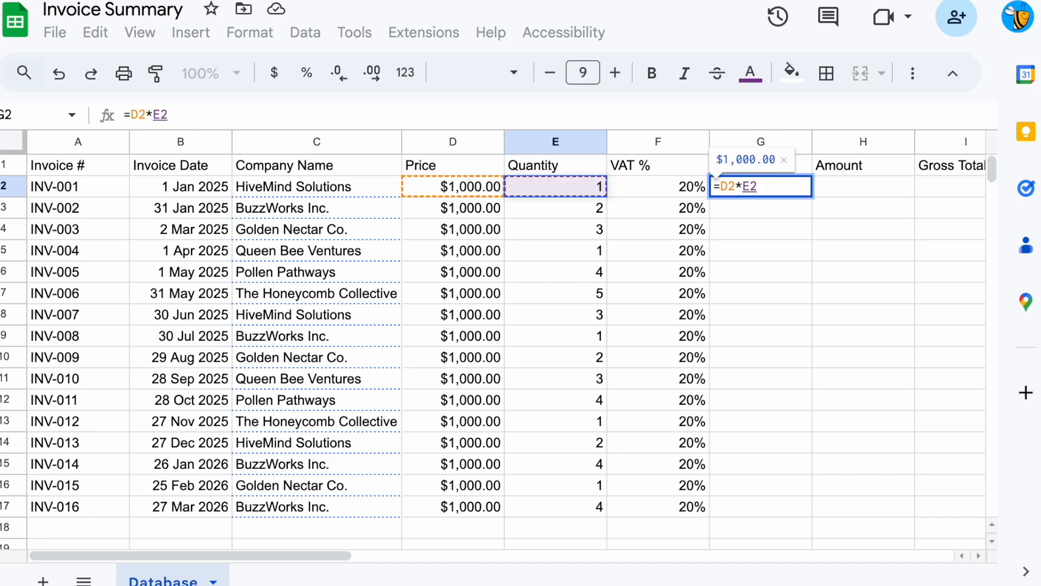
key(Return)
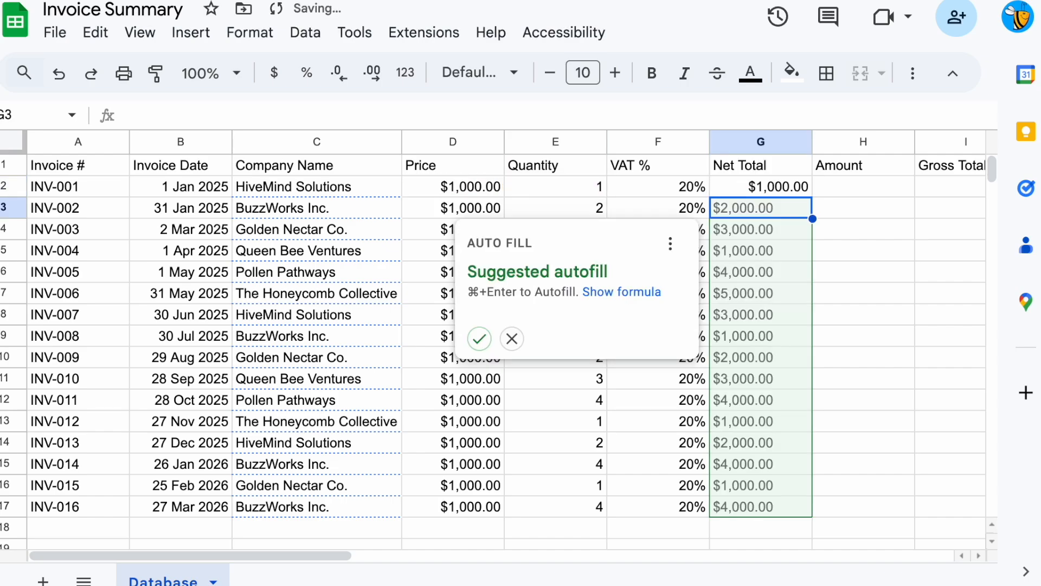
click(478, 339)
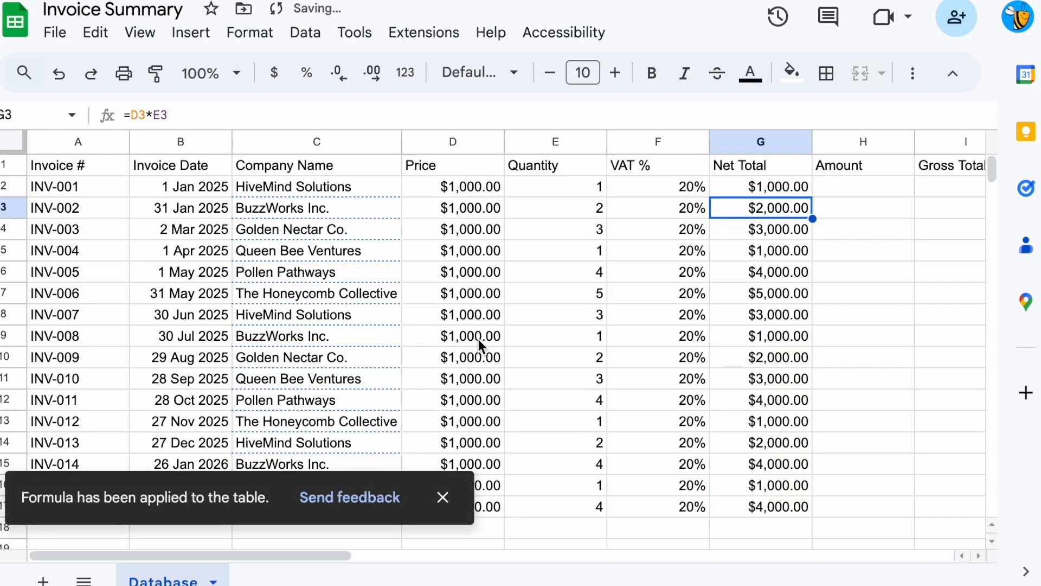
Calculate the VAT amount in H2 with =G2*F2 and accept the suggested autofill for the remaining invoices
key(Up)
key(Right)
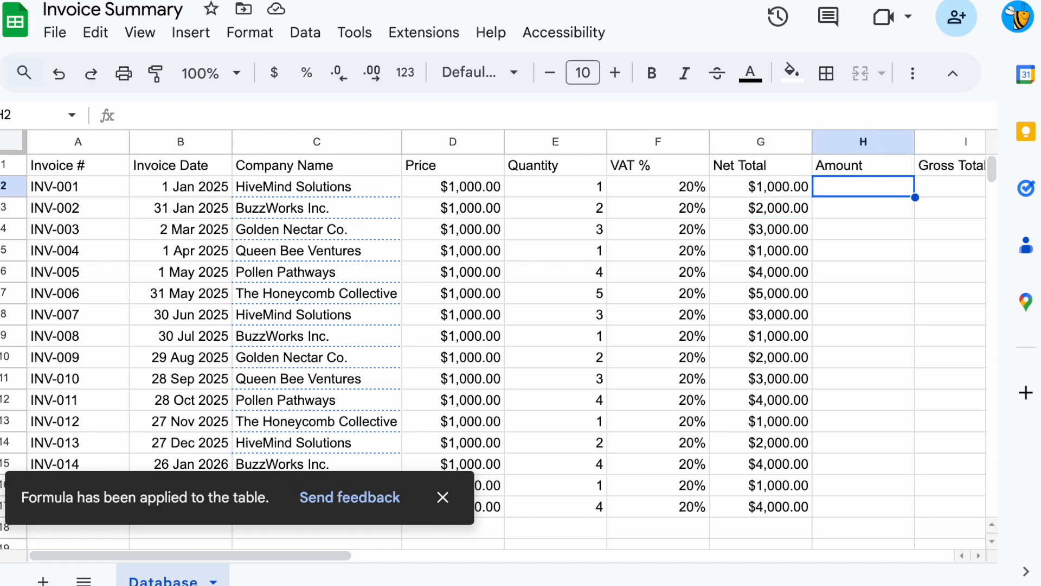
text(=G2*F2)
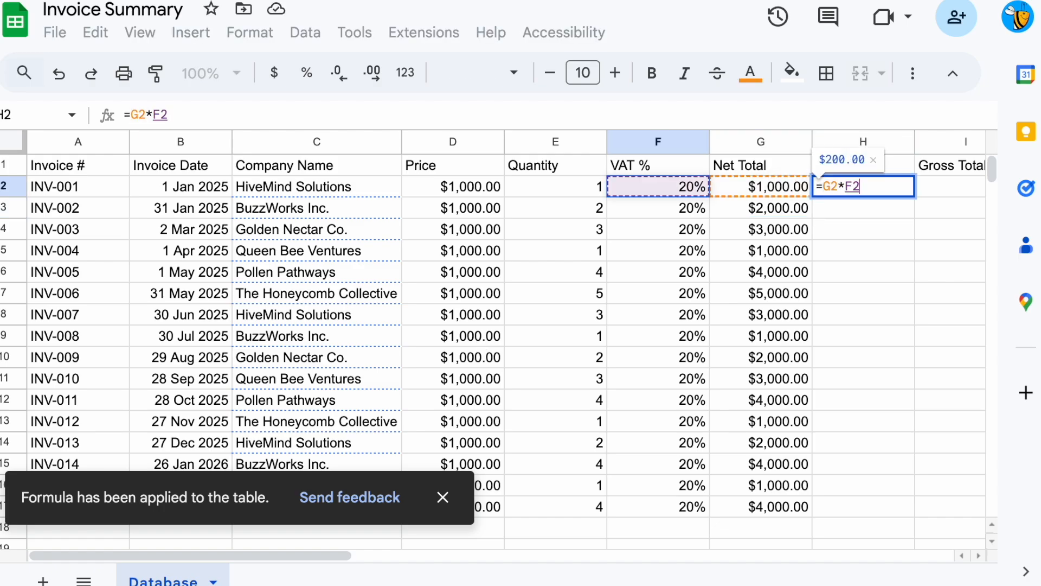
key(Return)
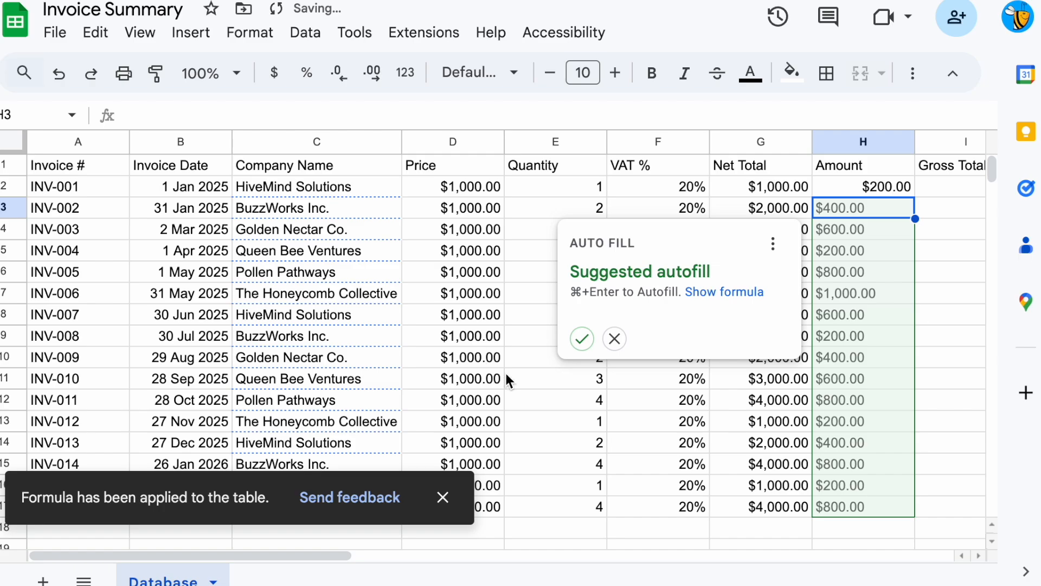
click(582, 339)
Calculate the gross total in I2 with =G2+H2 and accept the suggested autofill for the remaining invoices
key(Up)
key(Right)
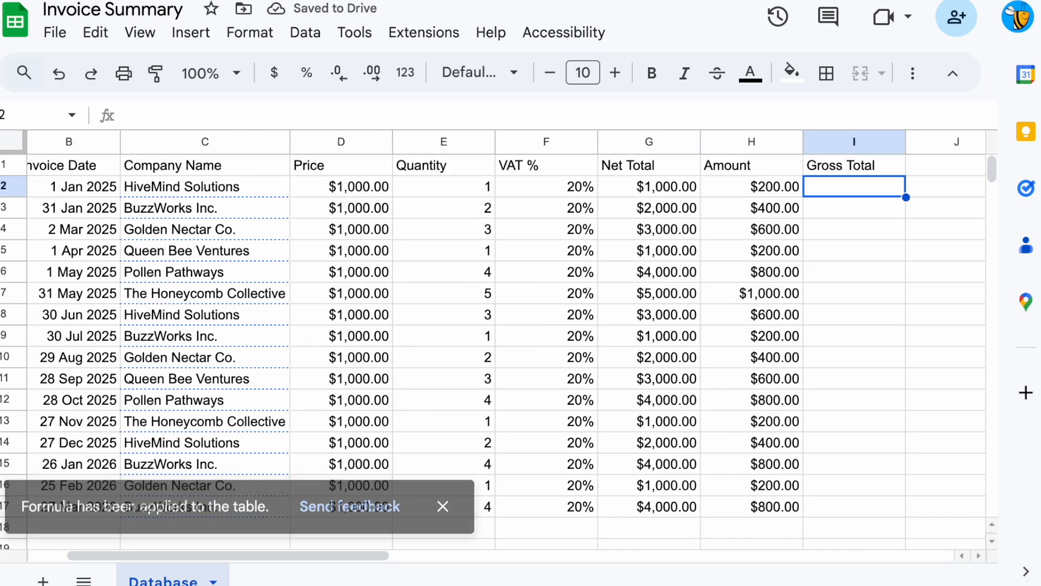
text(=)
key(Left)
key(Left)
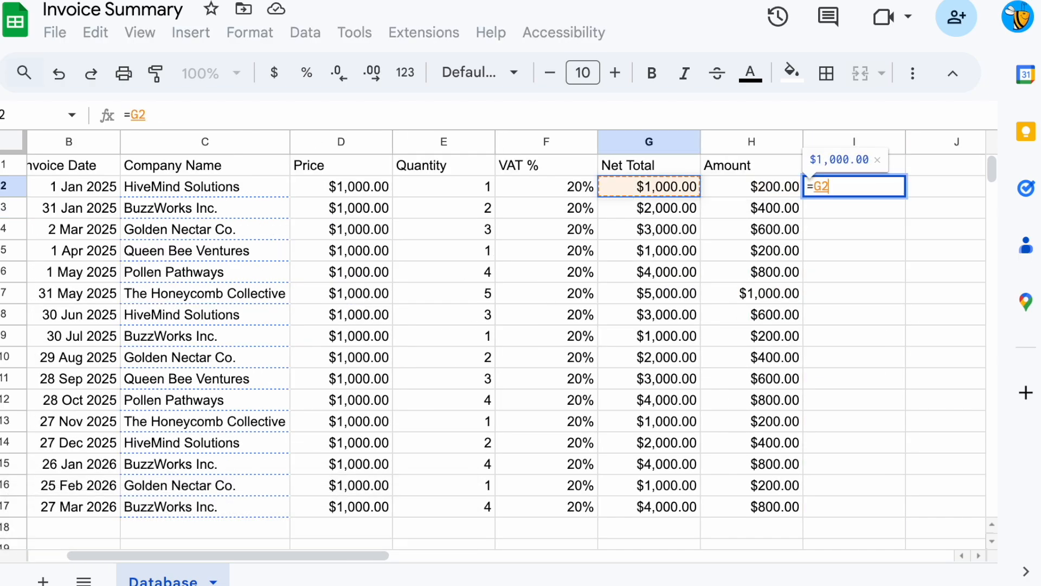
text(+)
key(Left)
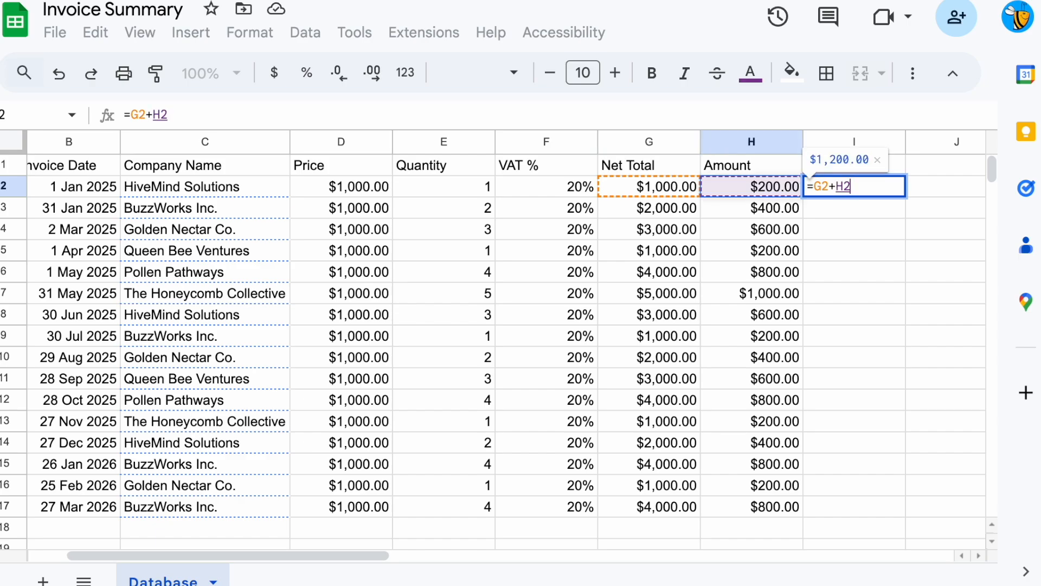
key(Return)
click(569, 337)
Fill the header row A1:I1 with the custom blue and set its text color to white
scroll(585, 339, left, 2)
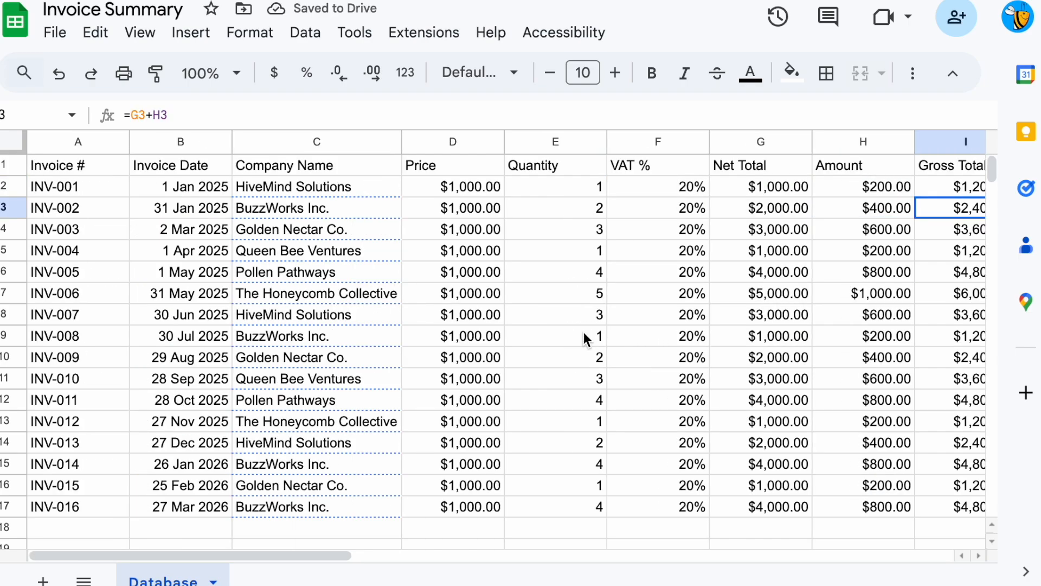
click(73, 163)
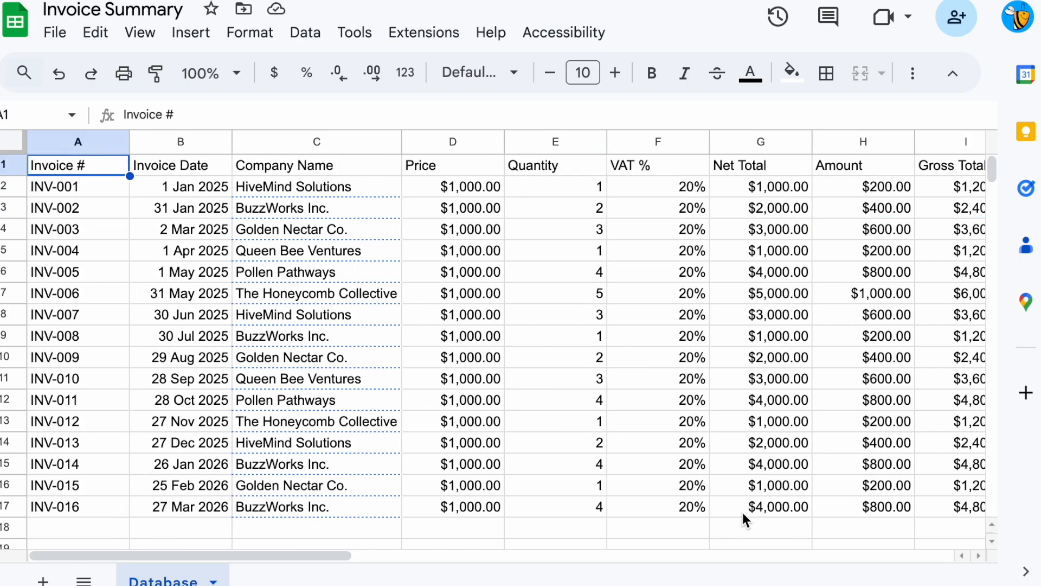
key(ctrl+a)
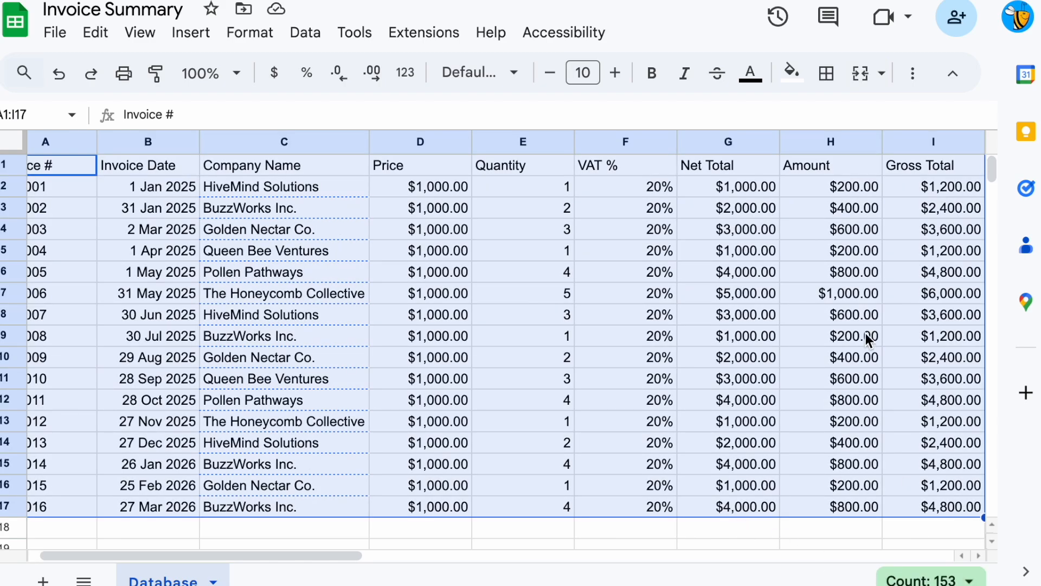
click(755, 298)
key(ctrl+Left)
key(Up)
key(Up)
key(Up)
key(Up)
key(Up)
key(Up)
key(ctrl+shift+Right)
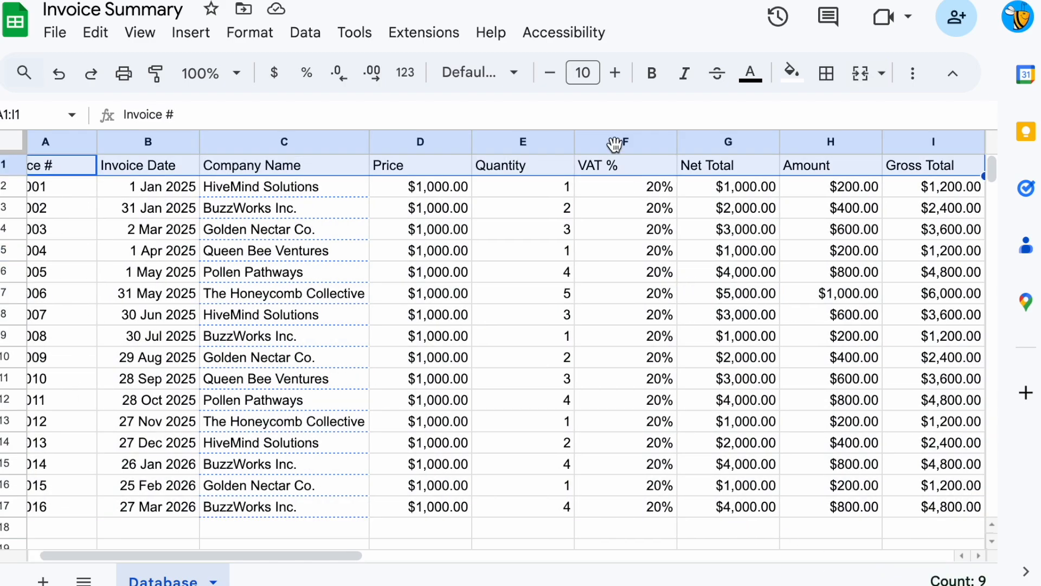
click(791, 71)
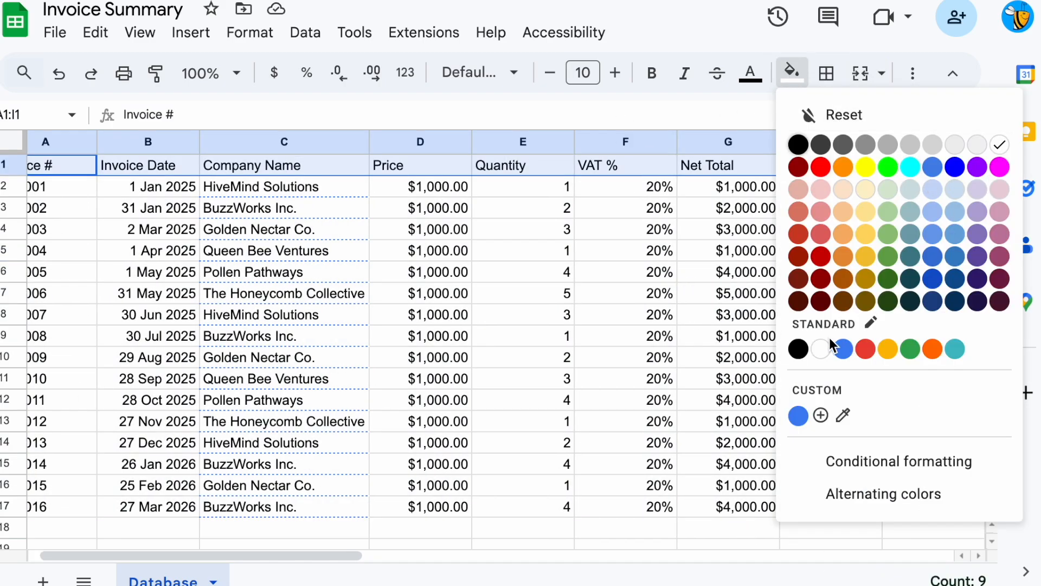
click(798, 416)
click(750, 72)
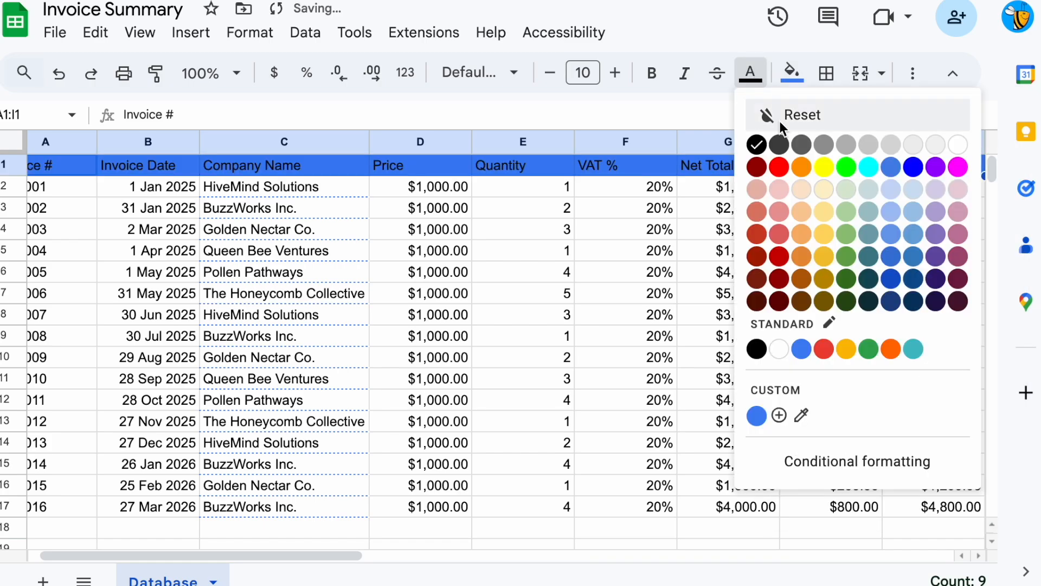
click(959, 148)
Make the header row text bold, size 12 and horizontally centered
key(ctrl+b)
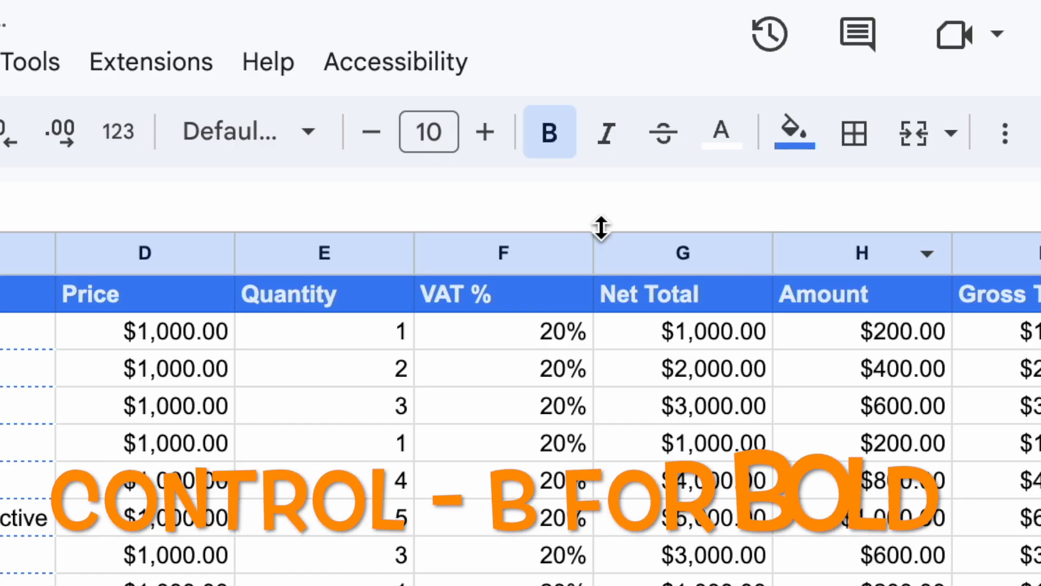
click(484, 132)
click(483, 132)
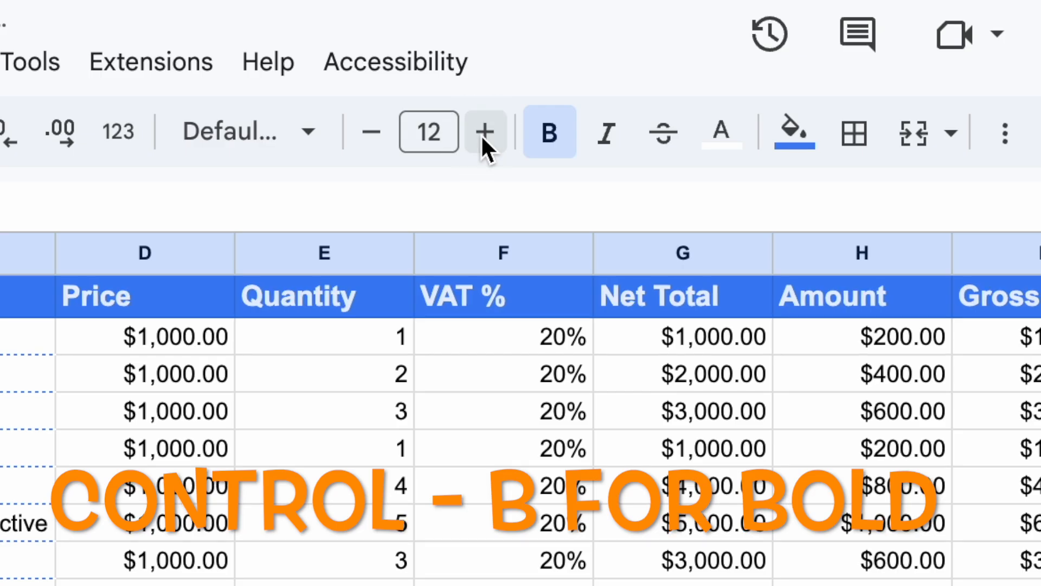
click(912, 76)
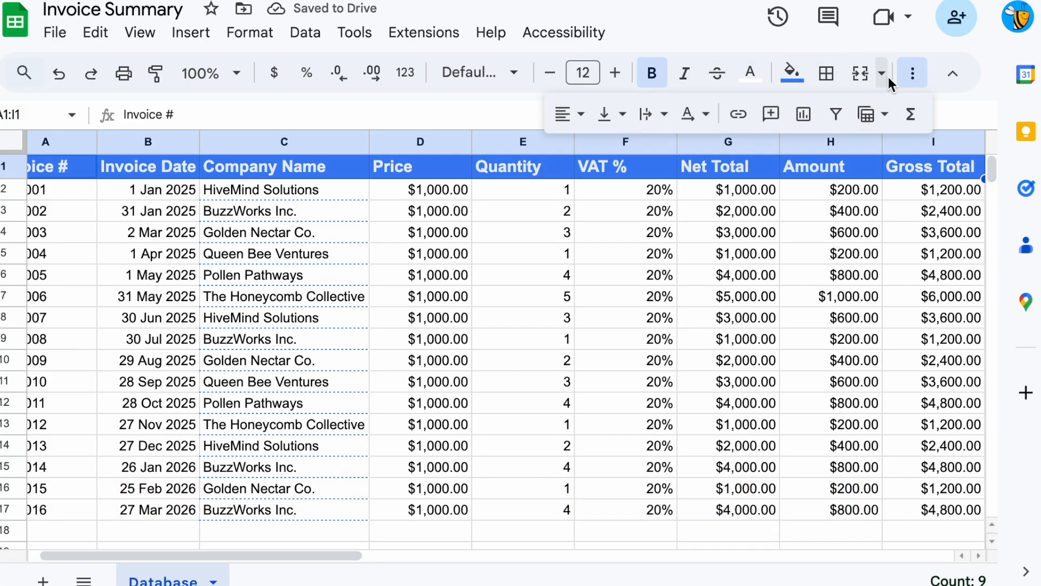
click(567, 114)
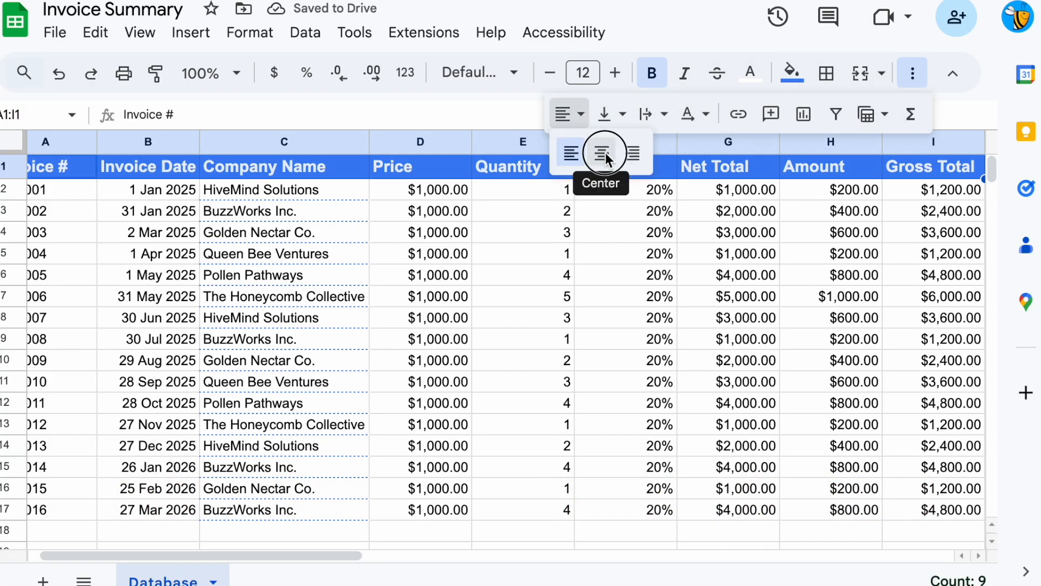
click(600, 154)
Hide the gridlines on the Database sheet
click(61, 190)
click(135, 33)
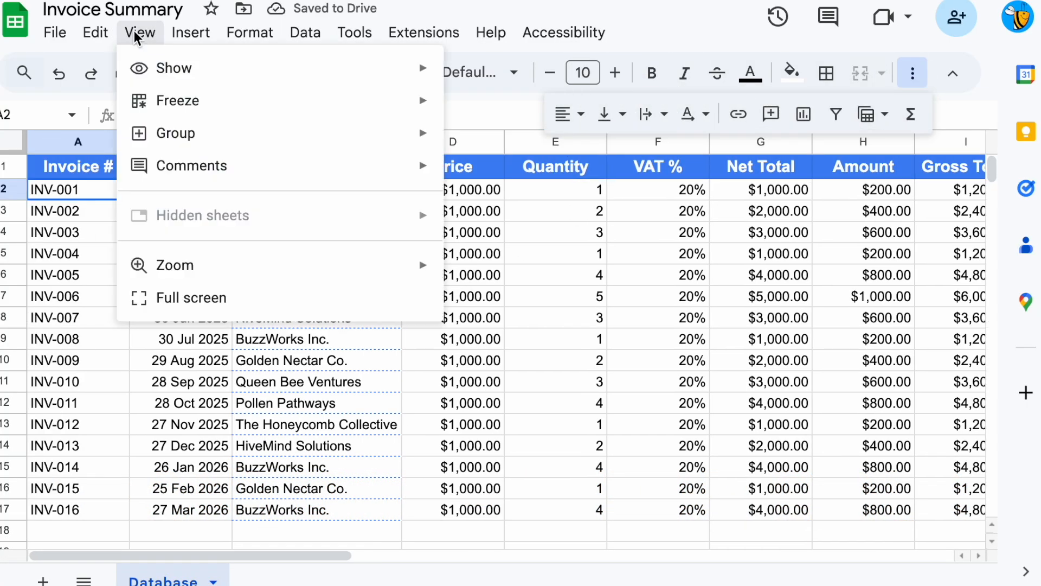
mouse_move(313, 72)
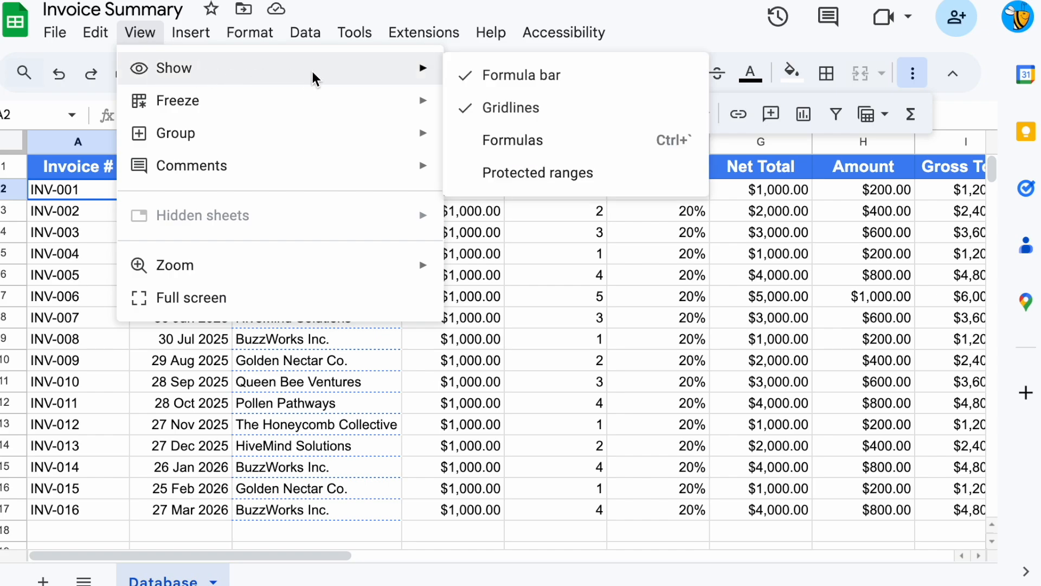
click(493, 112)
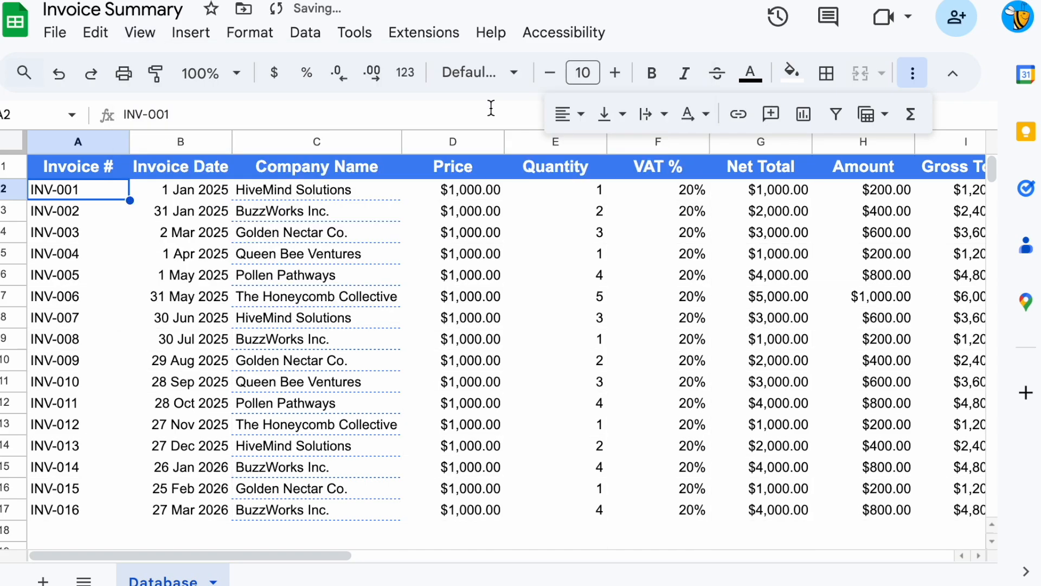
Add blue dashed horizontal borders between the invoice rows in A2:I17
key(ctrl+shift+Right)
key(ctrl+shift+Down)
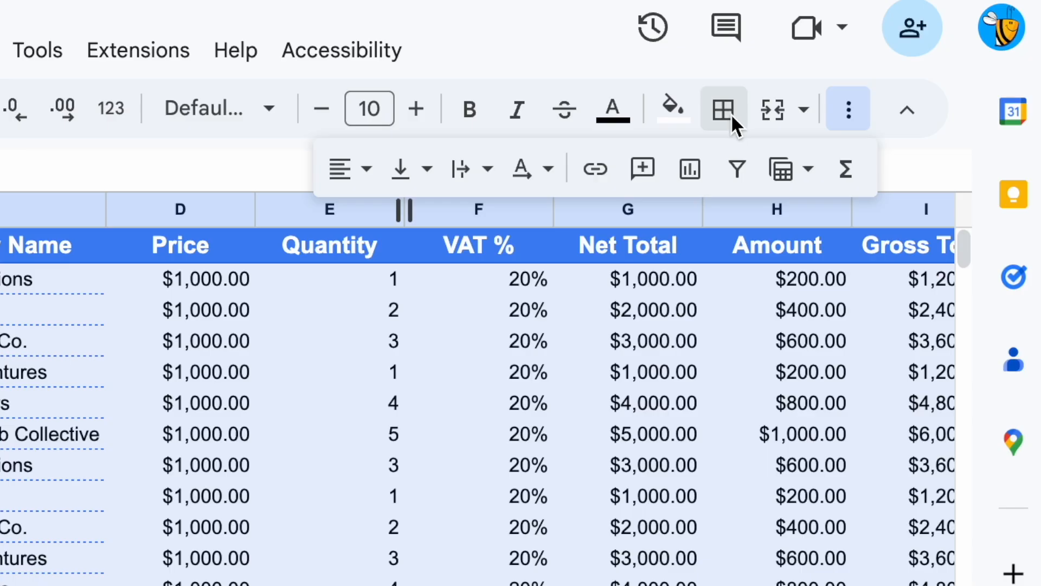
click(730, 112)
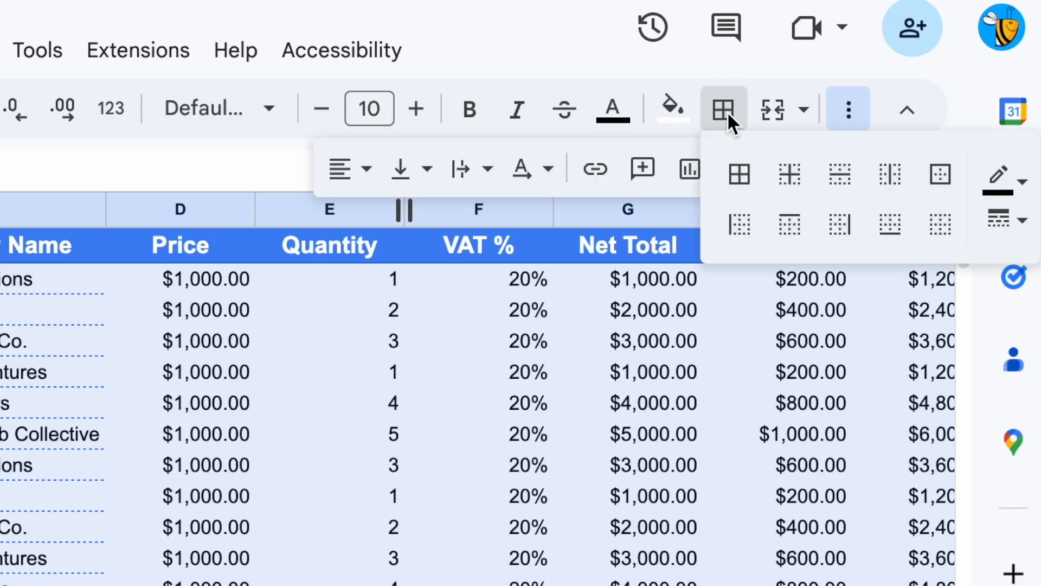
click(1019, 186)
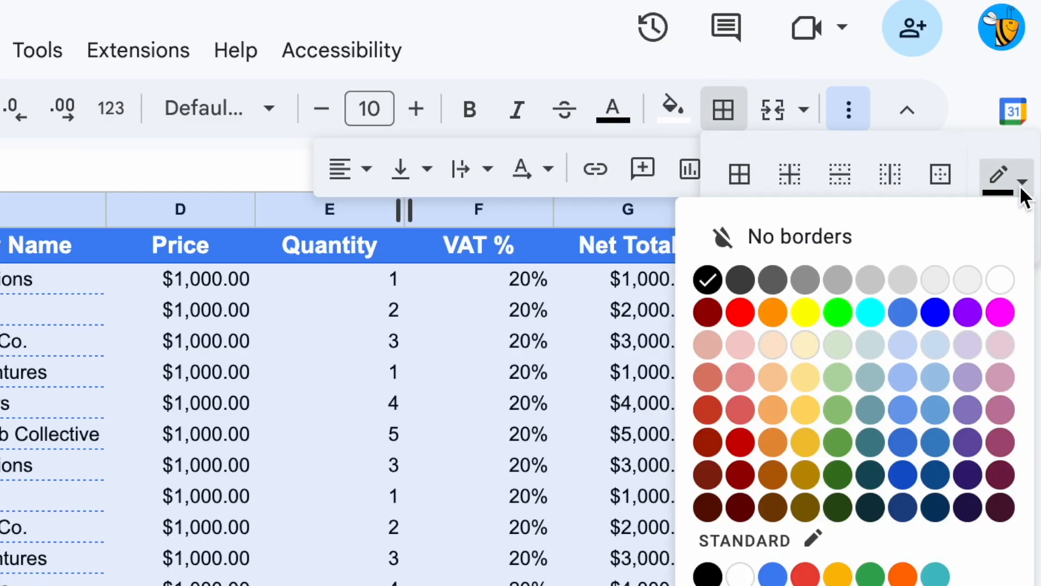
click(773, 574)
click(1011, 222)
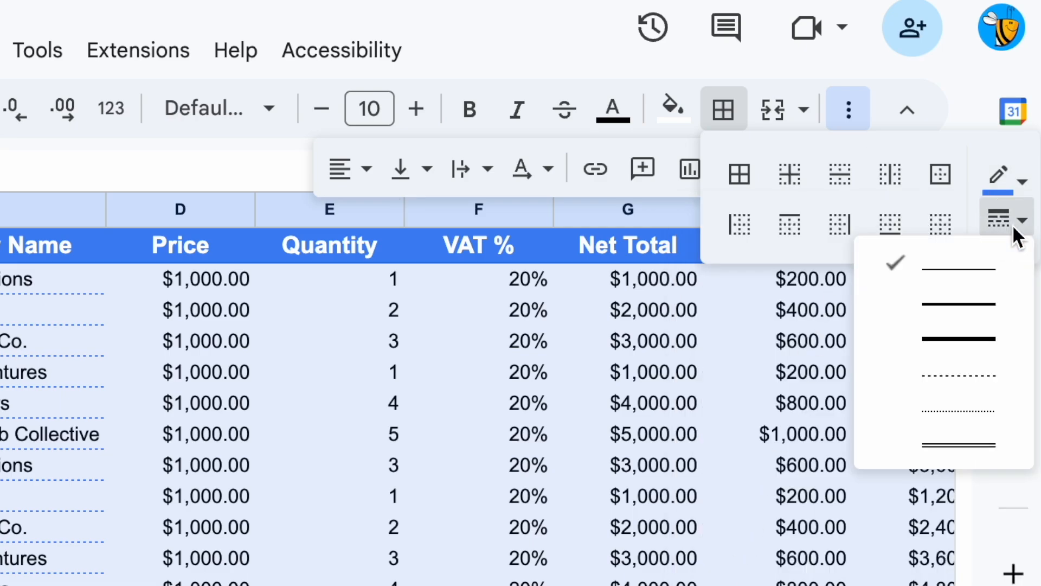
click(952, 378)
click(839, 174)
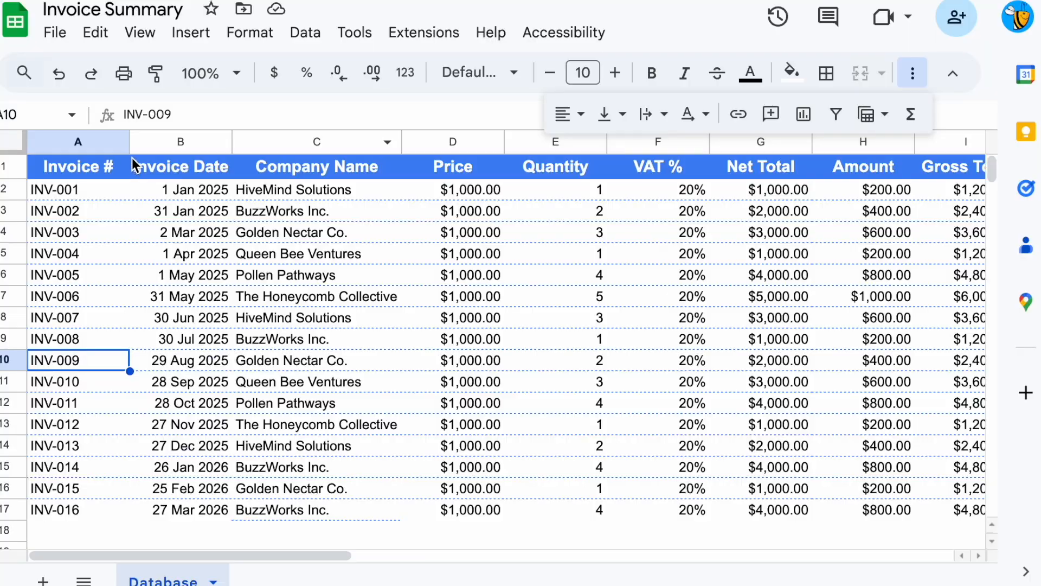
Fit the widths of columns A to I to their contents
double_click(129, 141)
click(63, 138)
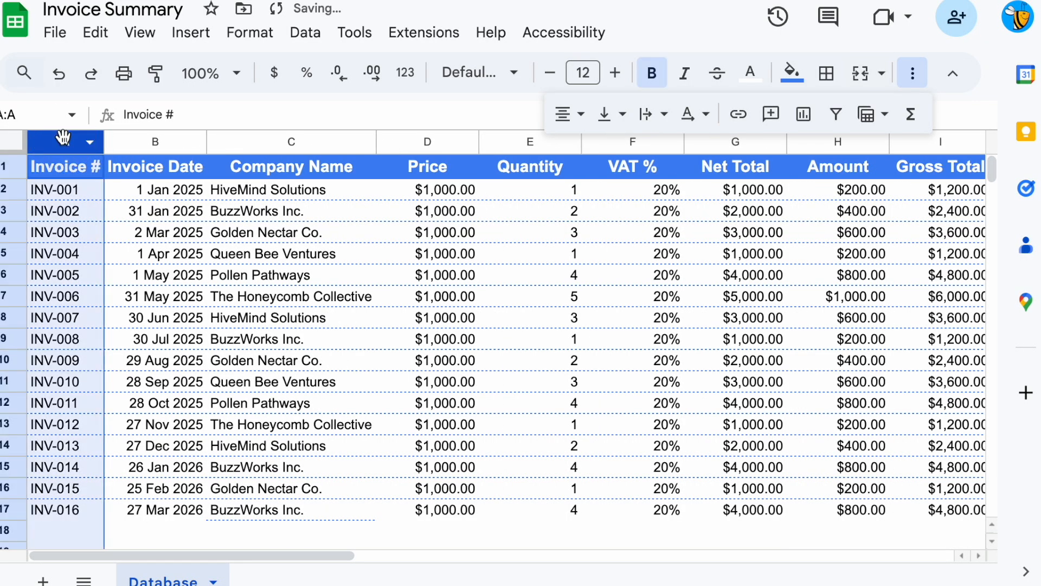
key(ctrl+shift+Right)
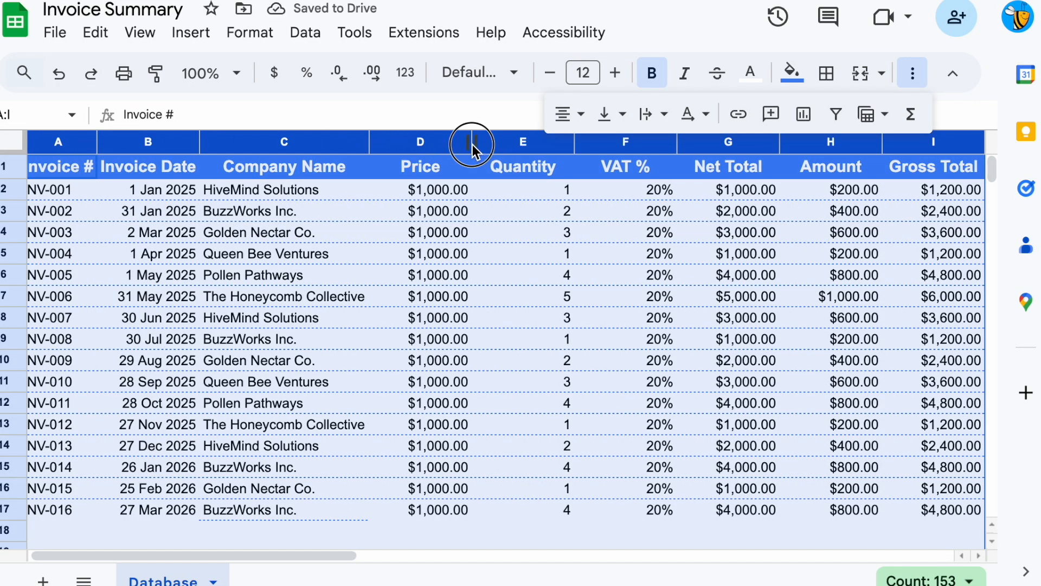
double_click(472, 144)
click(318, 272)
Copy the formatting of A16:I16 onto the last invoice row, A17:I17, with Paint format
key(ctrl+Left)
key(ctrl+Down)
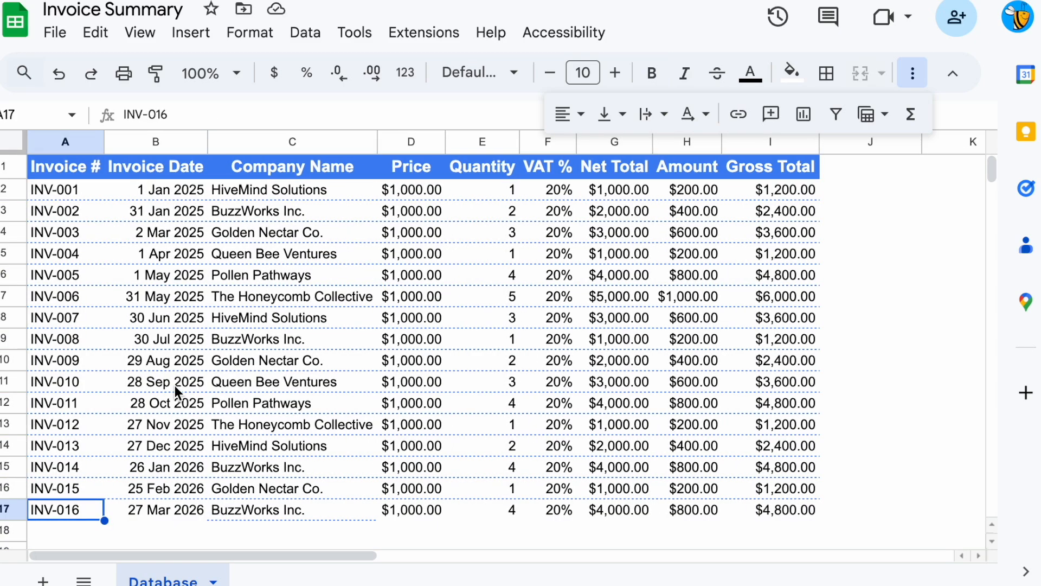
drag(76, 491, 811, 490)
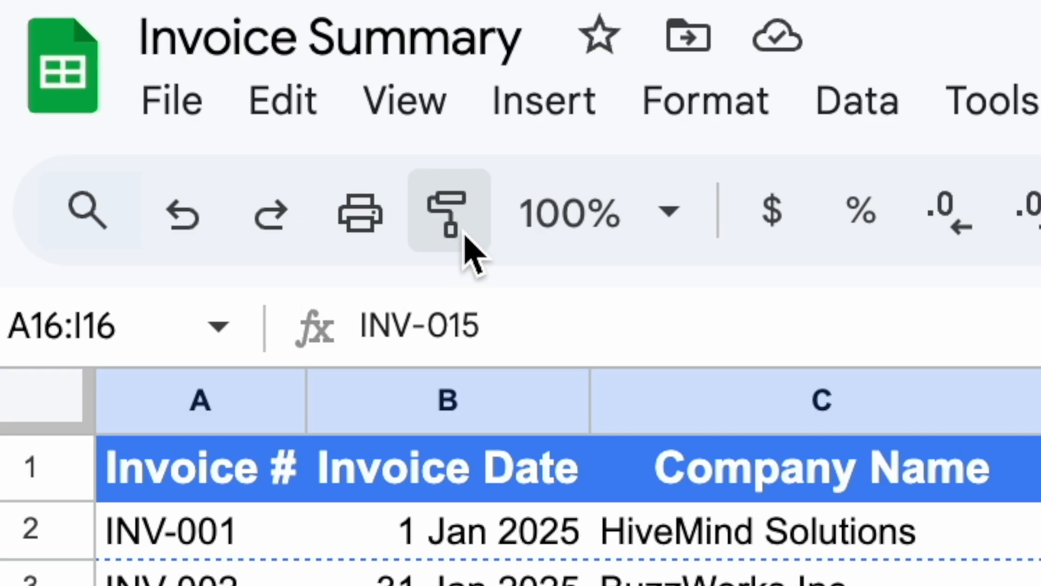
click(465, 234)
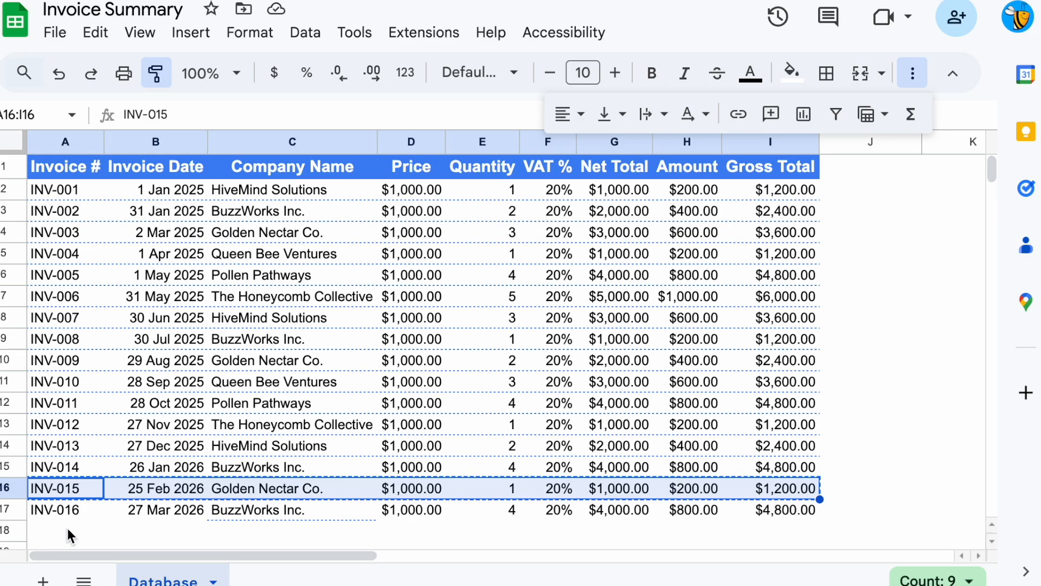
drag(70, 514, 809, 515)
click(560, 391)
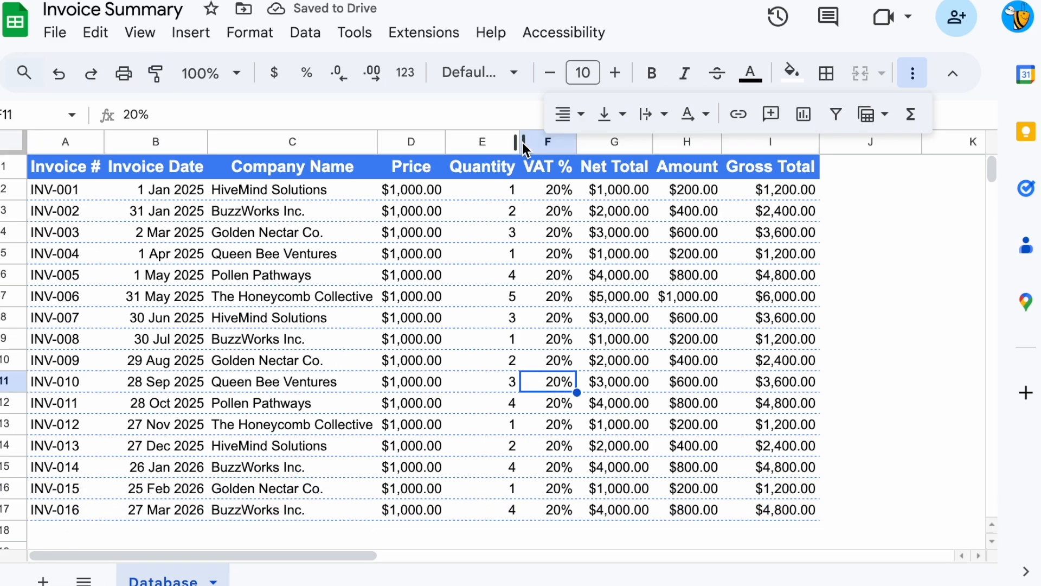
click(542, 141)
drag(611, 141, 739, 122)
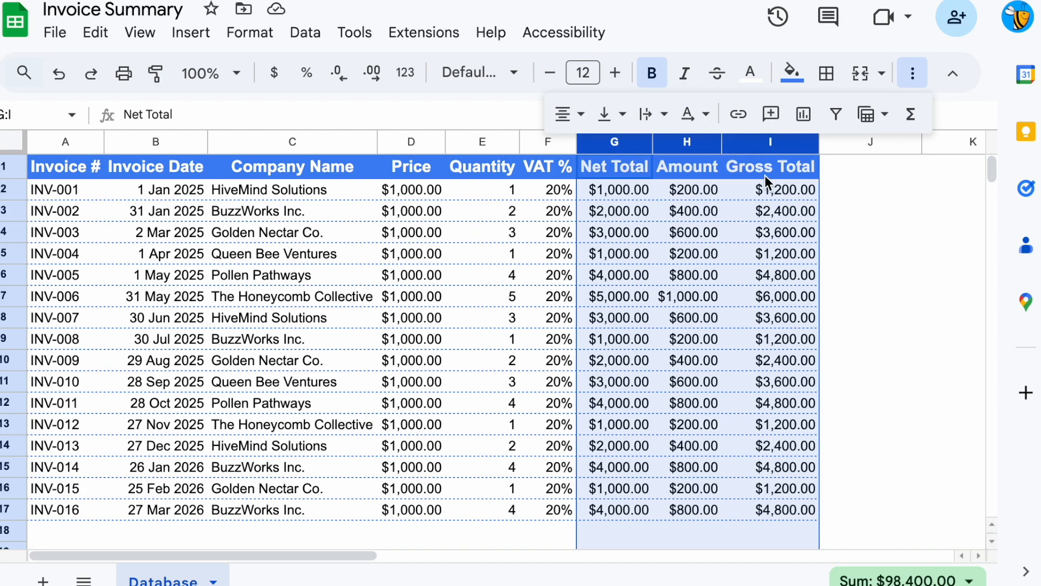
drag(767, 175, 791, 488)
drag(880, 174, 867, 434)
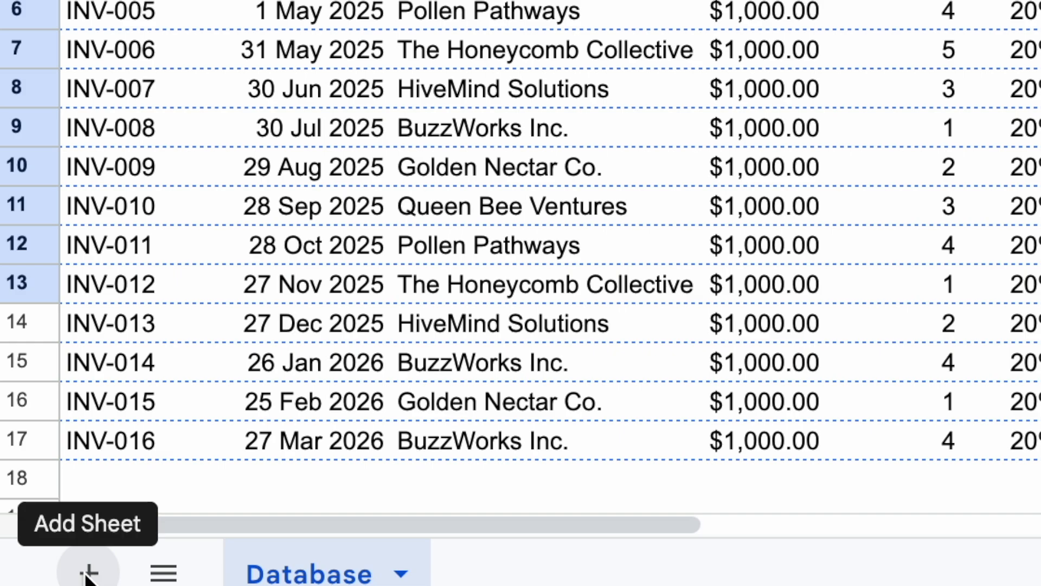
Add a new sheet named TaxSummary and return to the Database sheet
click(86, 575)
right_click(528, 572)
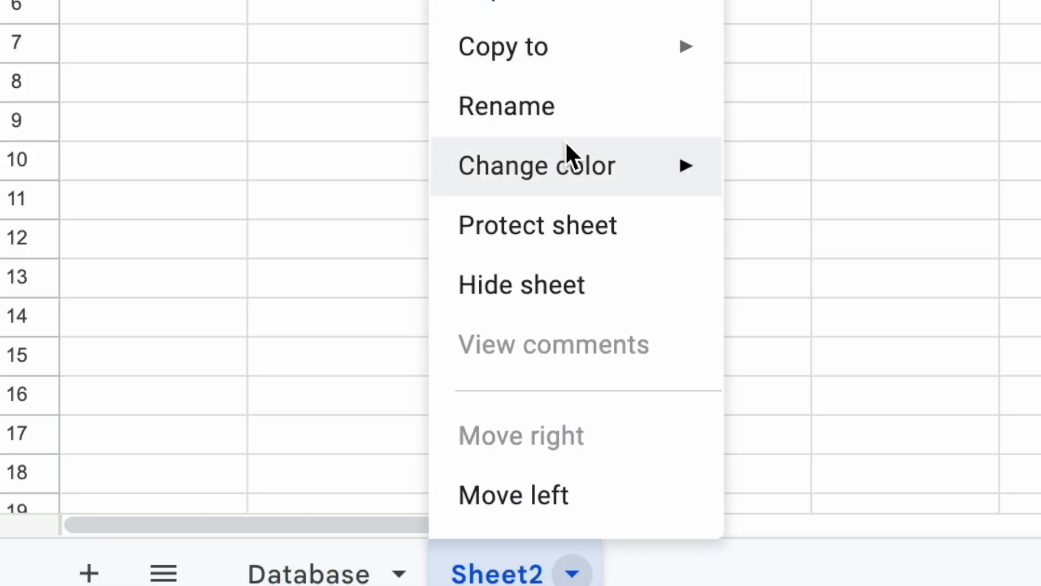
click(554, 107)
text(TaxSummar)
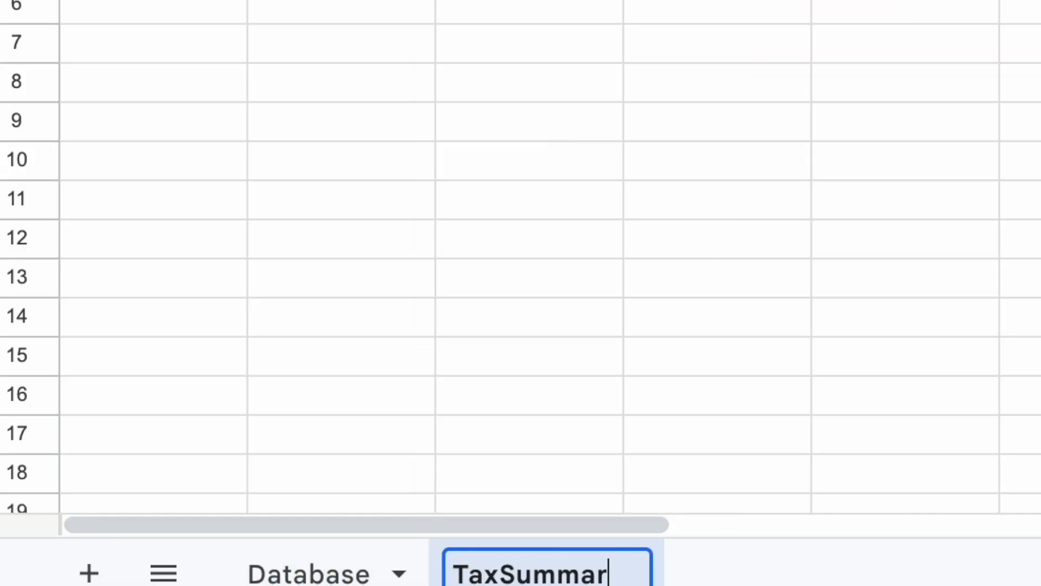
text(y)
key(Return)
click(279, 569)
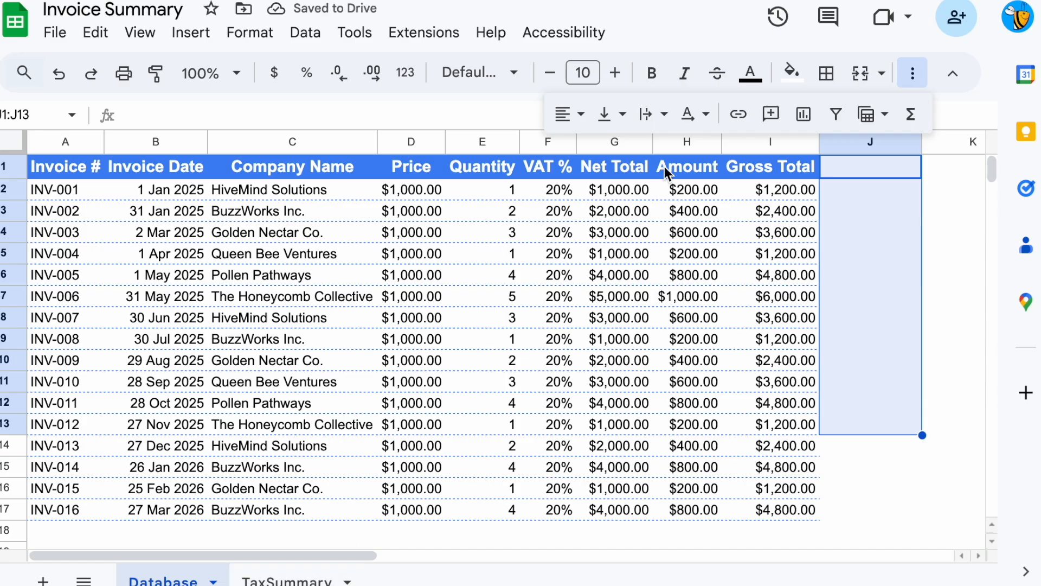
Copy the Net Total, Amount and Gross Total headers from G1:I1 of Database to B1:D1 of TaxSummary
click(597, 170)
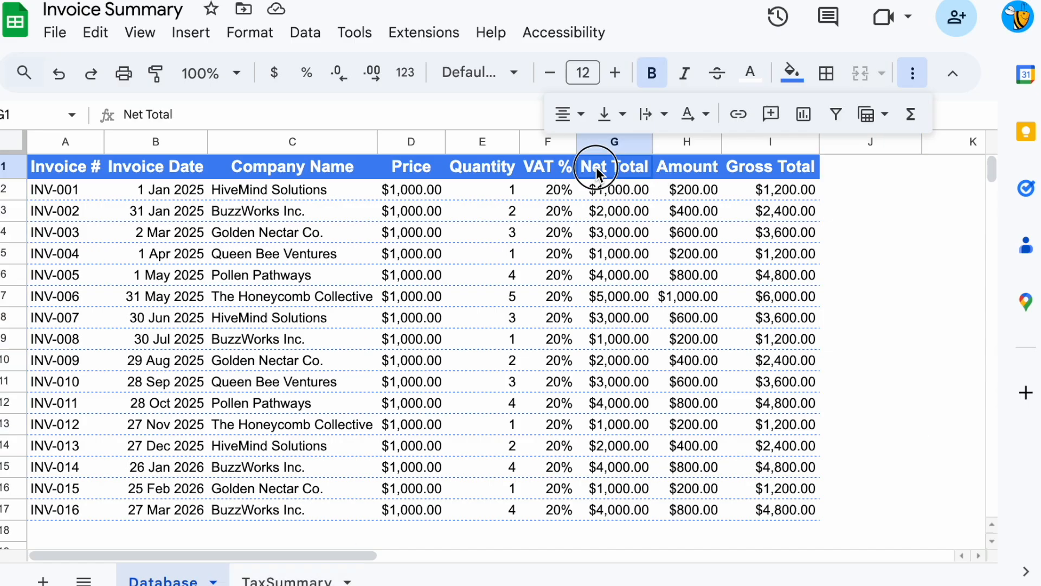
shift+click(756, 173)
key(ctrl+c)
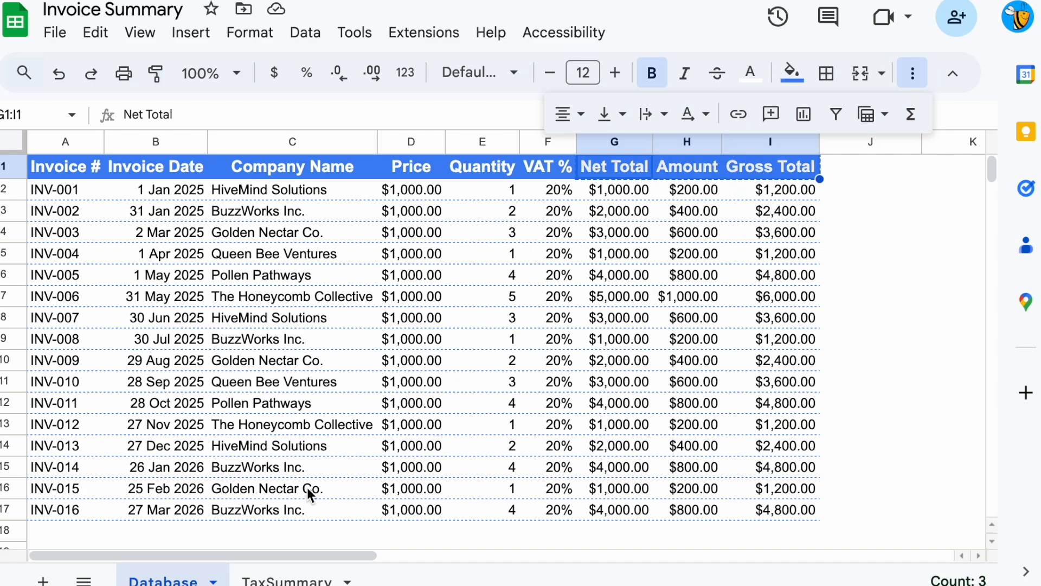
click(287, 580)
key(Right)
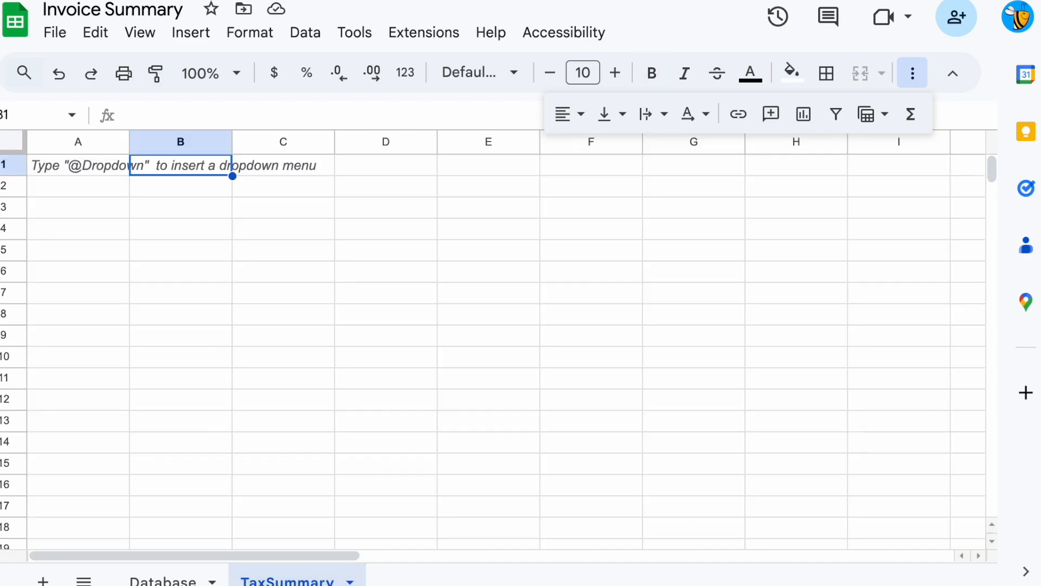
key(ctrl+v)
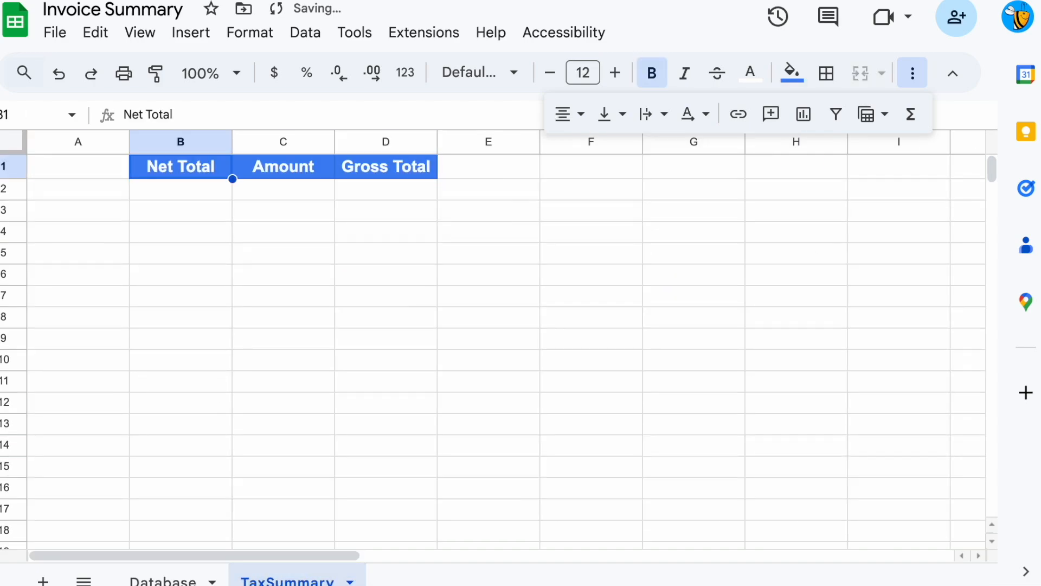
Add a Period header in A1 with the same header formatting and enter the row label Total in A2
key(Left)
key(ctrl+v)
text(P)
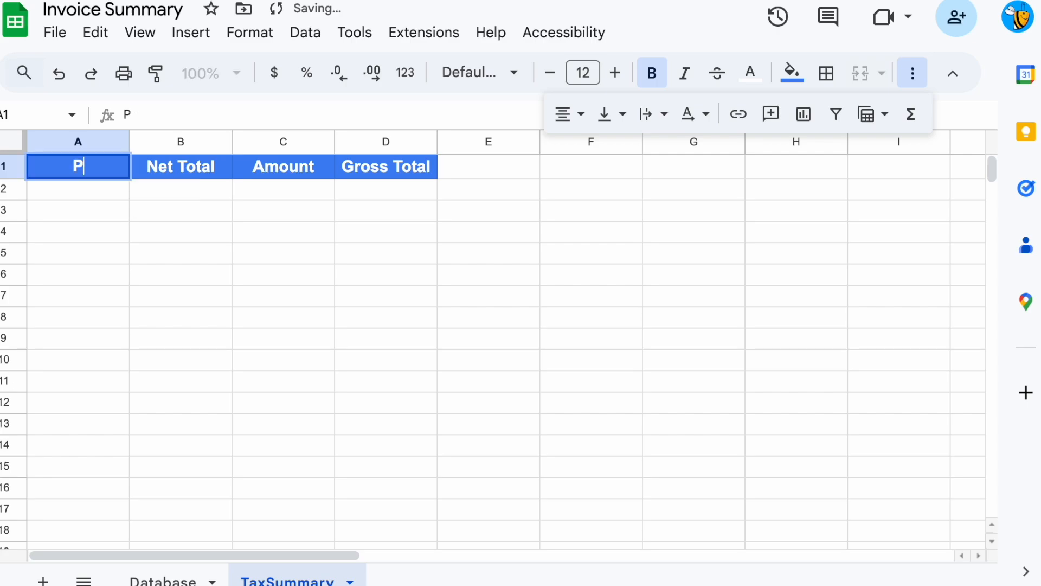
text(eriod)
key(Return)
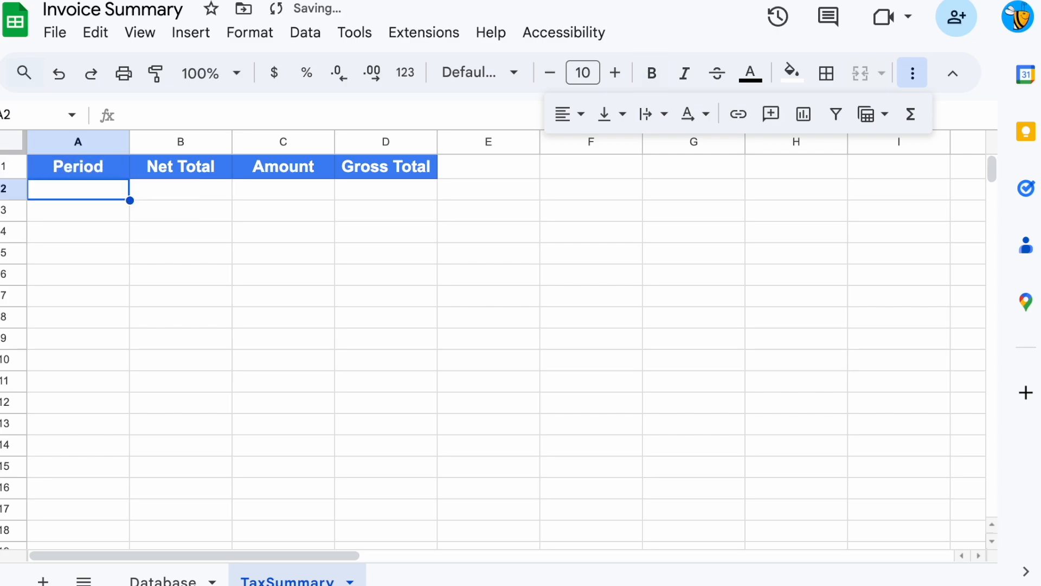
text(Total)
key(Return)
Enter the formula =sum(Database!G:G) in B2 to total the net amounts
key(Right)
key(Up)
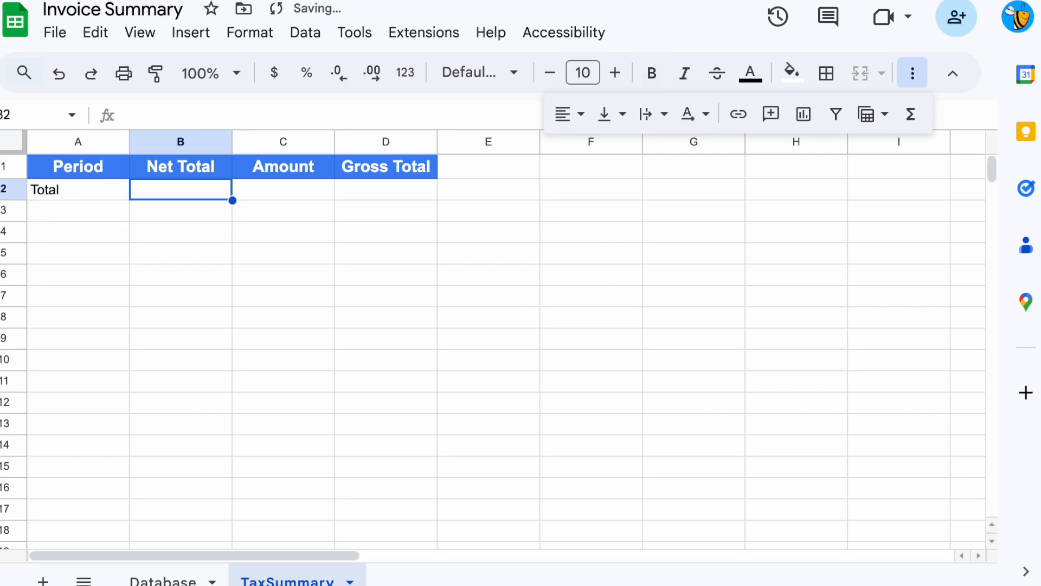
text(=sum)
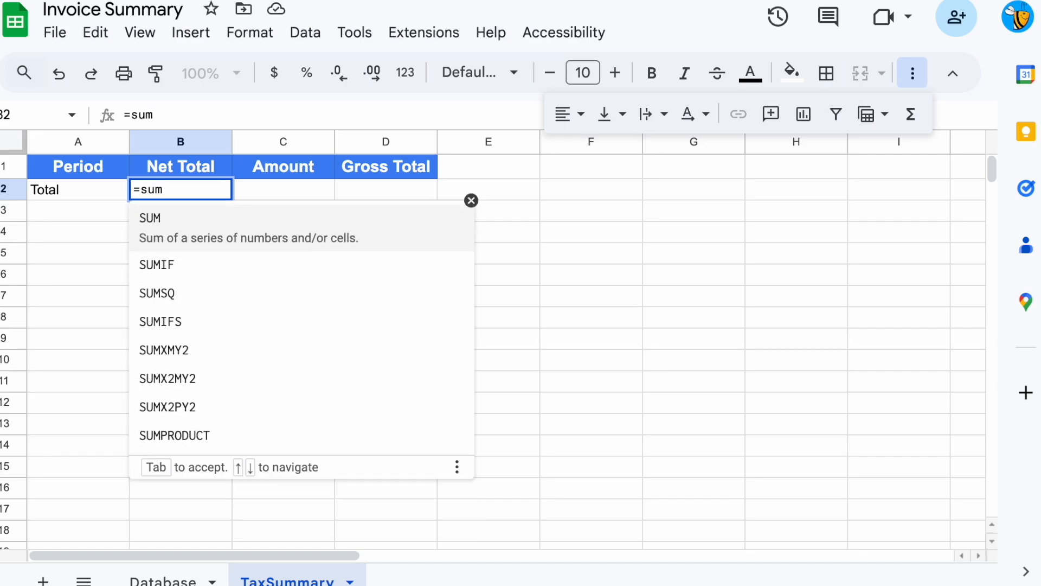
text(()
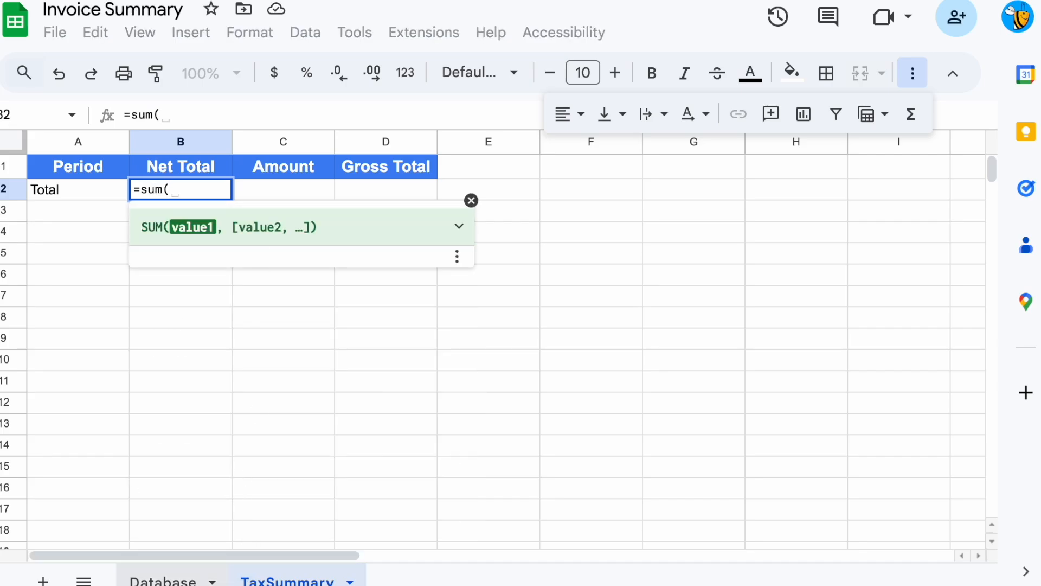
click(162, 579)
click(601, 152)
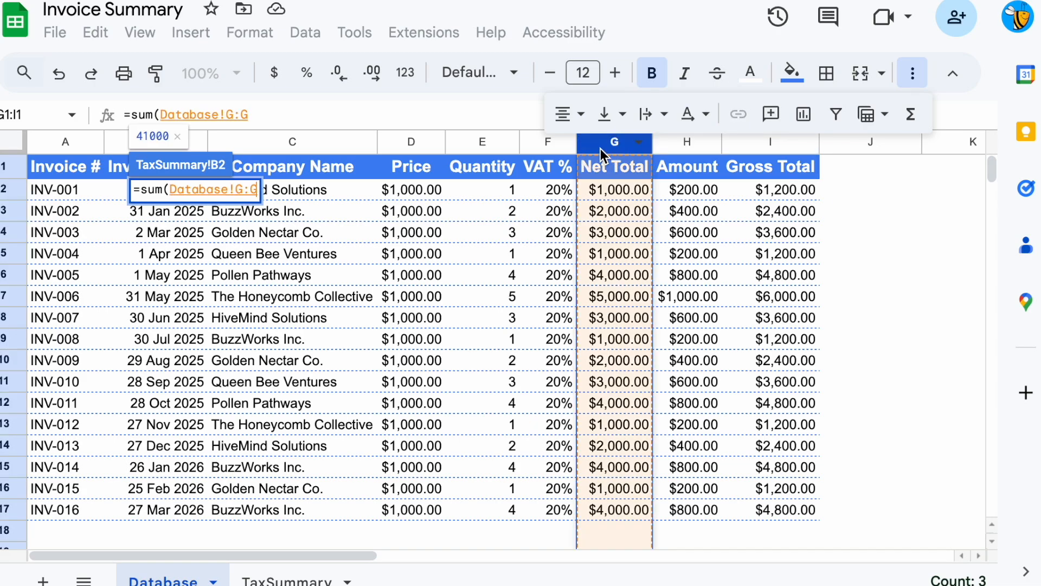
key(Return)
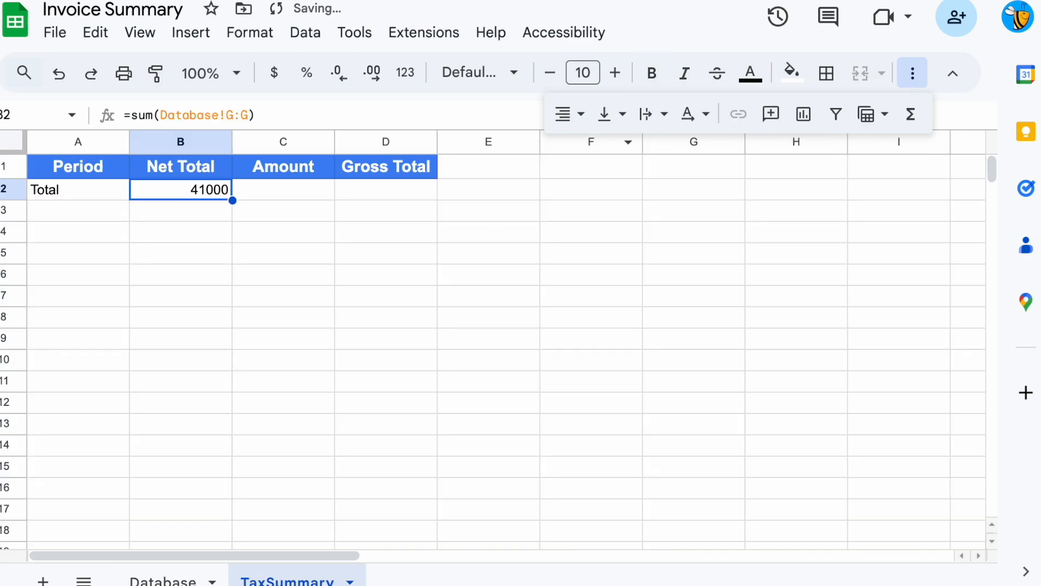
Copy the B2 sum formula across to C2 and D2 for the Amount and Gross Total columns
key(ctrl+c)
key(Right)
key(ctrl+v)
key(Right)
key(Left)
key(Left)
key(Right)
key(Left)
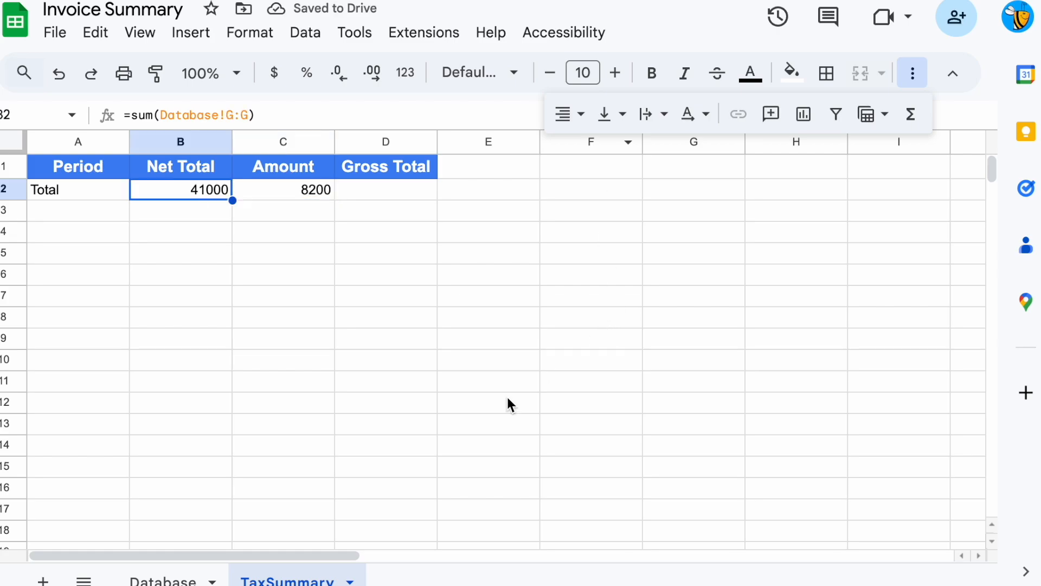
click(287, 190)
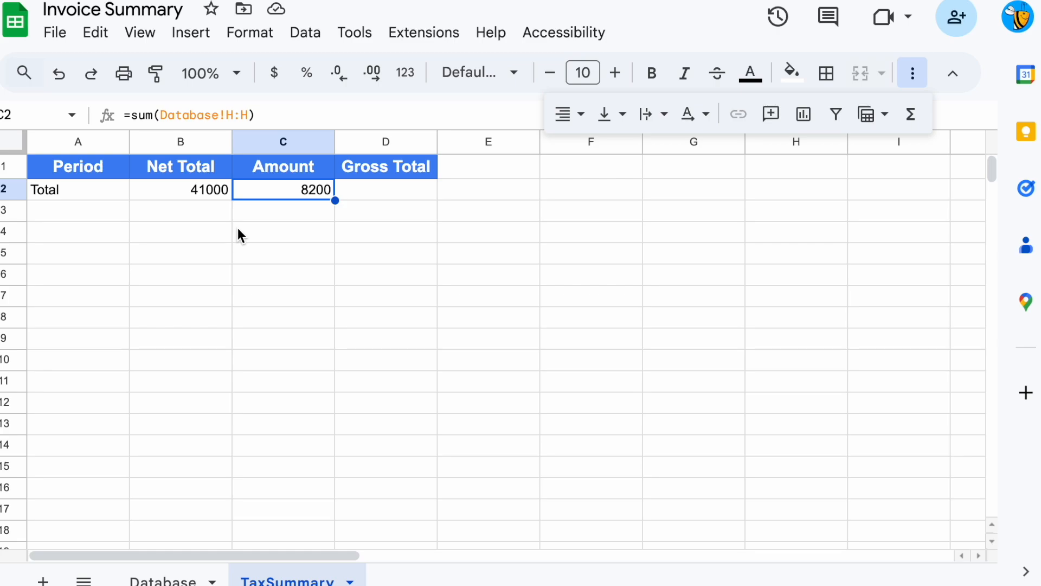
key(ctrl+c)
key(Right)
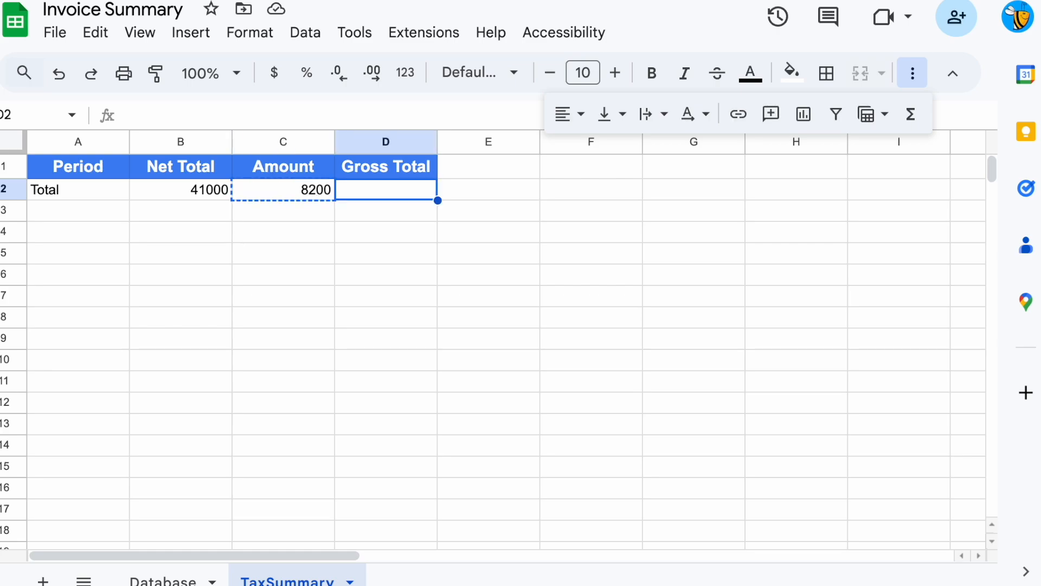
key(ctrl+v)
Format the totals in B2:D2 as dollar currency
key(Left)
key(Left)
key(Right)
key(Right)
key(shift+Left)
key(shift+Left)
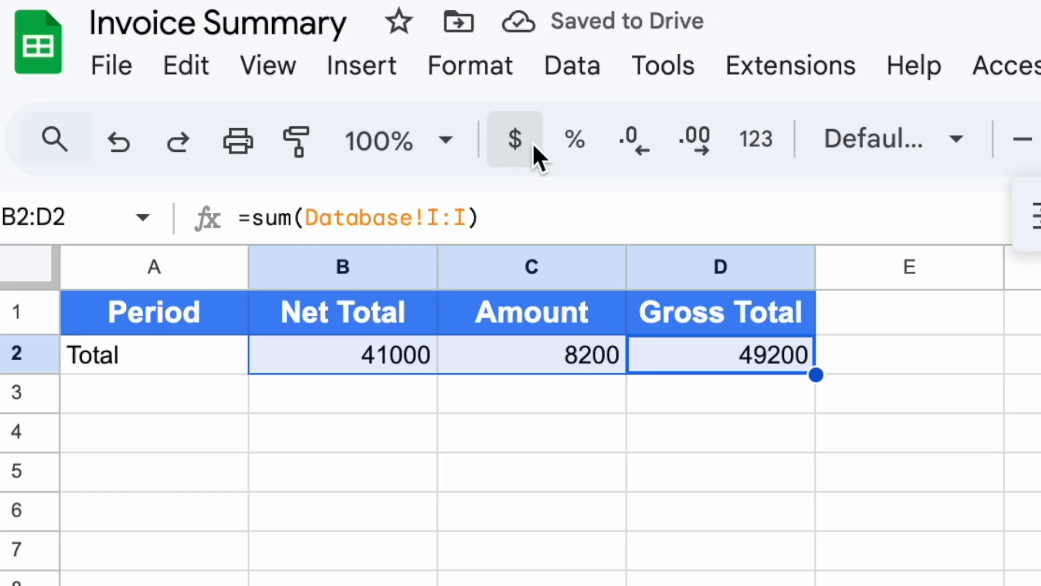
click(522, 136)
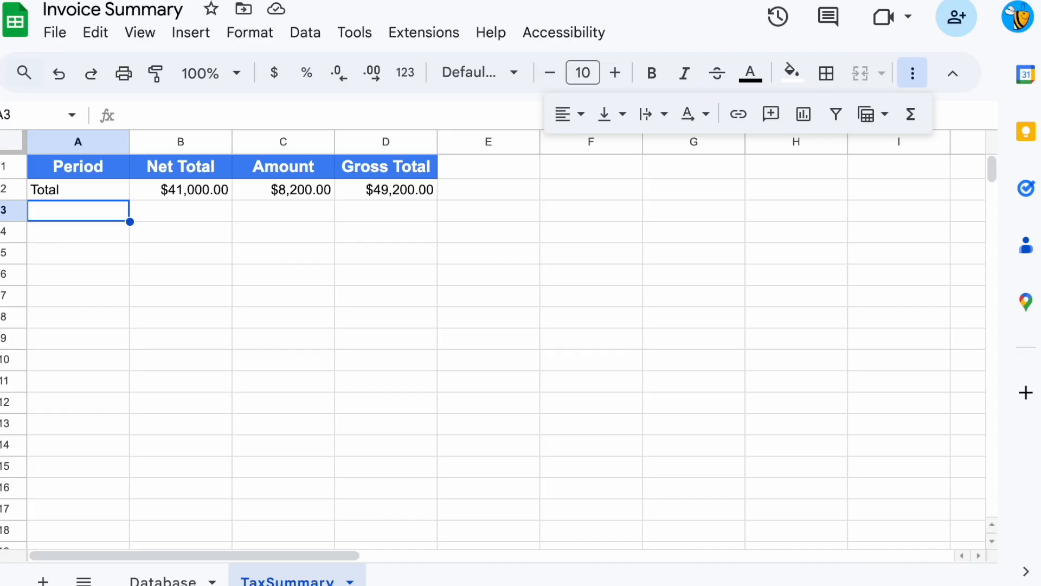
key(Up)
key(shift+Right)
key(shift+Right)
key(shift+Right)
click(62, 142)
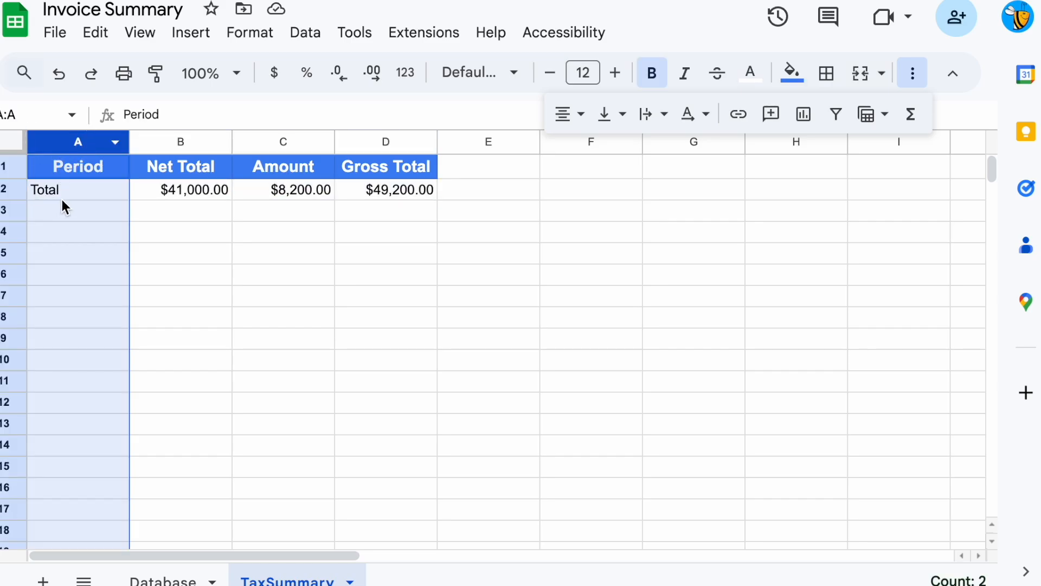
click(62, 202)
click(63, 191)
Copy the Gross Total header in I1 of the Database sheet into J1:L1
click(162, 579)
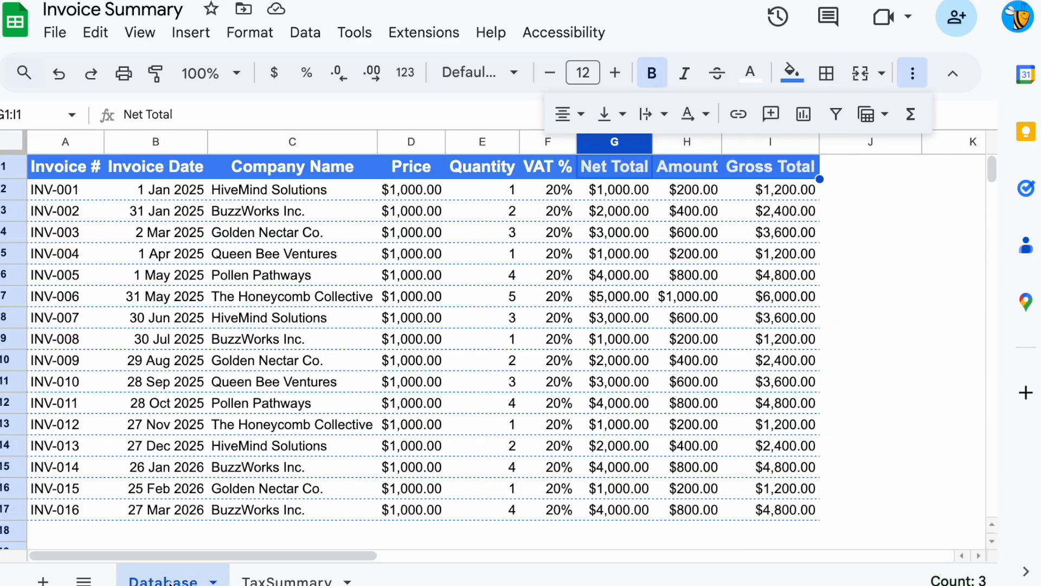
click(782, 171)
key(Right)
key(shift+Right)
key(shift+Right)
key(ctrl+v)
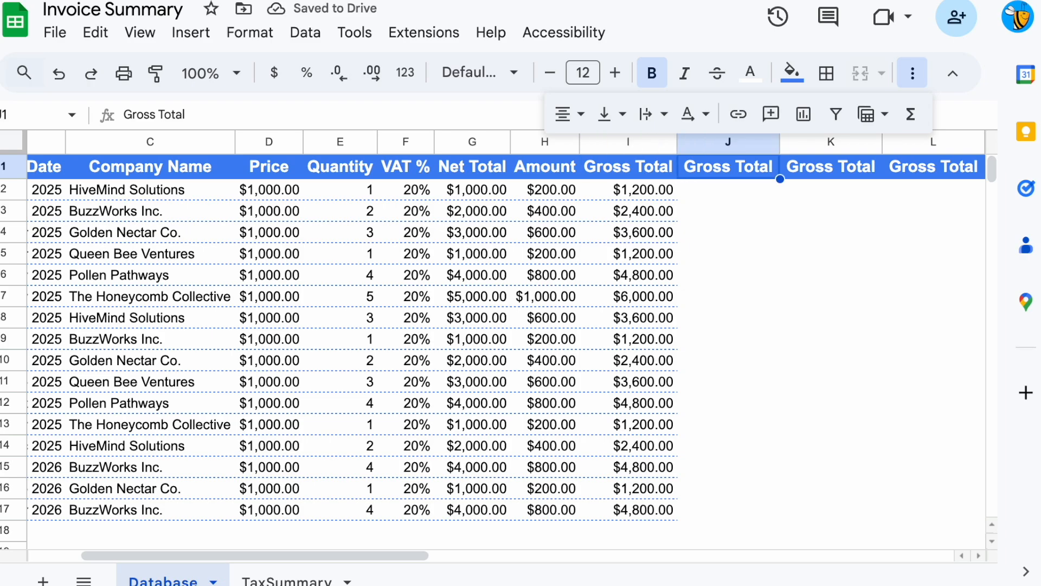
Rename the headers in J1, K1 and L1 as Year, Qtr and Yr-Qtr
text(Year)
key(Tab)
text(Qt)
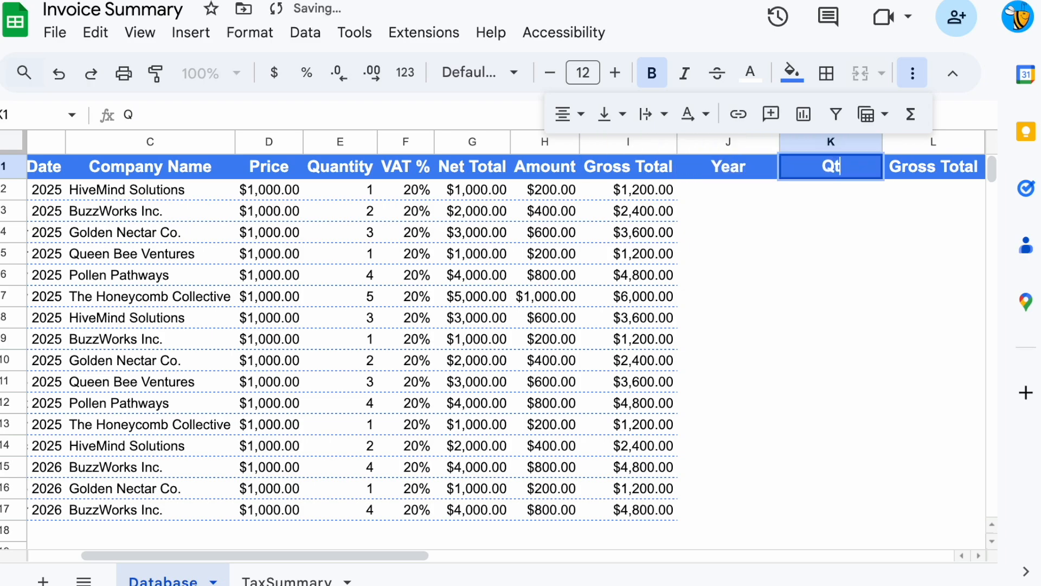
text(r)
key(Tab)
text(Yr-Qtr)
key(Return)
Copy the invoice number cells A2:A17 and paste them with their formatting into J2:L17
key(Left)
key(Left)
key(Left)
key(Left)
key(Left)
key(Left)
key(Left)
key(Left)
key(Left)
key(Left)
key(Left)
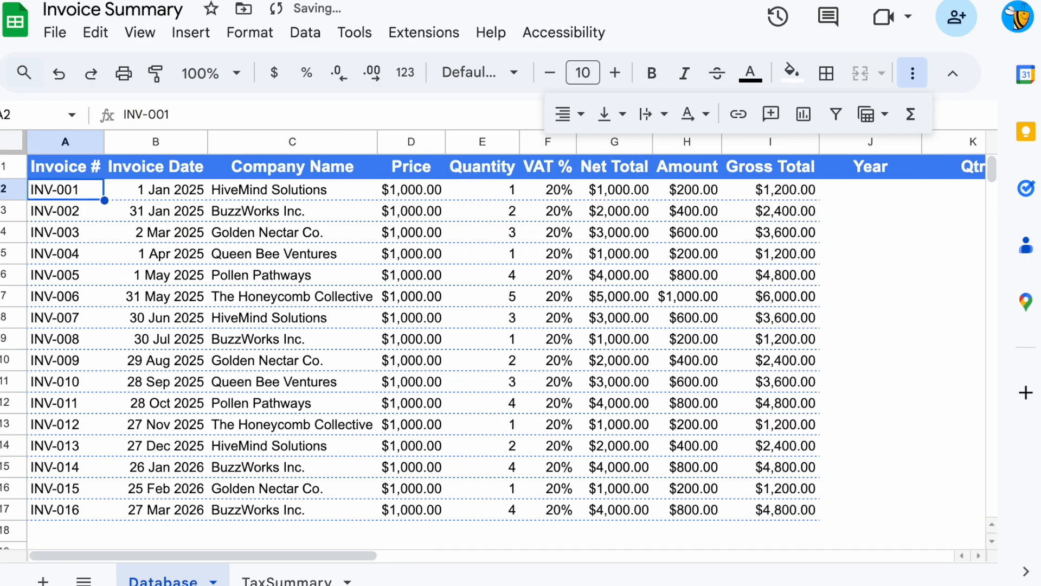
key(ctrl+shift+Down)
key(ctrl+c)
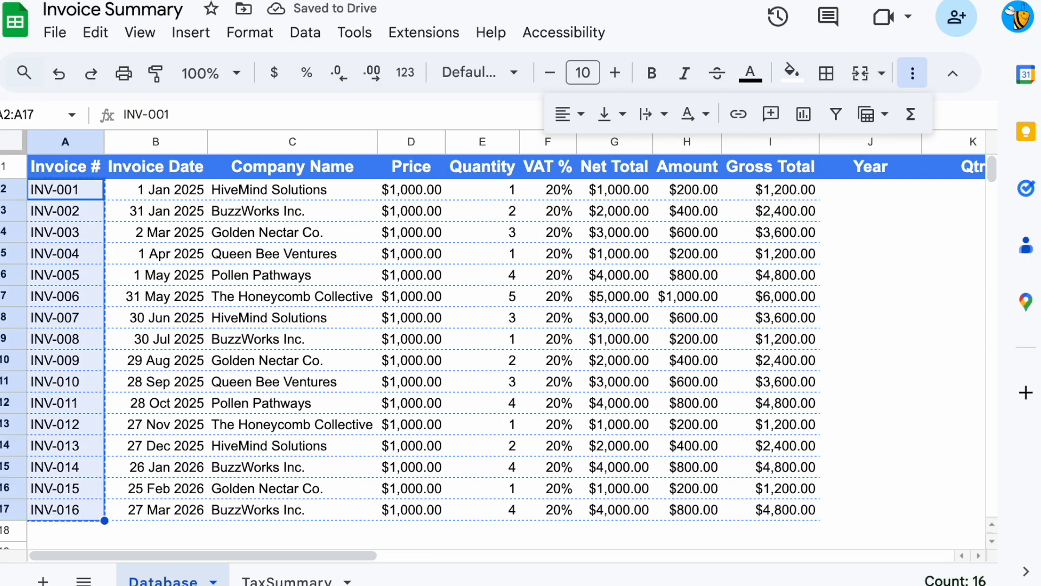
key(Right)
key(Right)
key(Right)
key(Right)
key(Right)
key(Right)
key(Right)
key(Right)
key(Right)
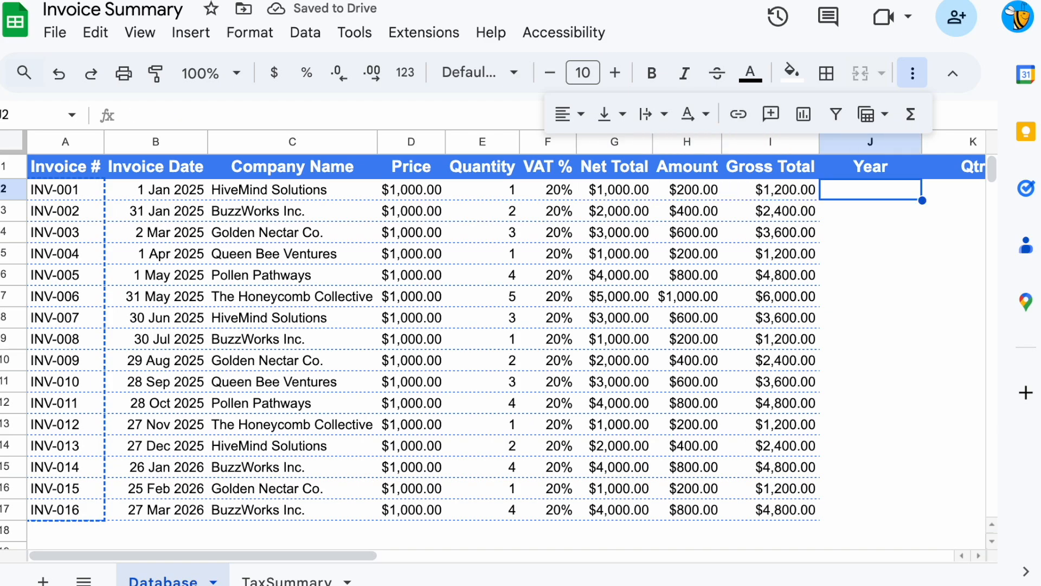
key(shift+Right)
key(shift+Right)
key(ctrl+v)
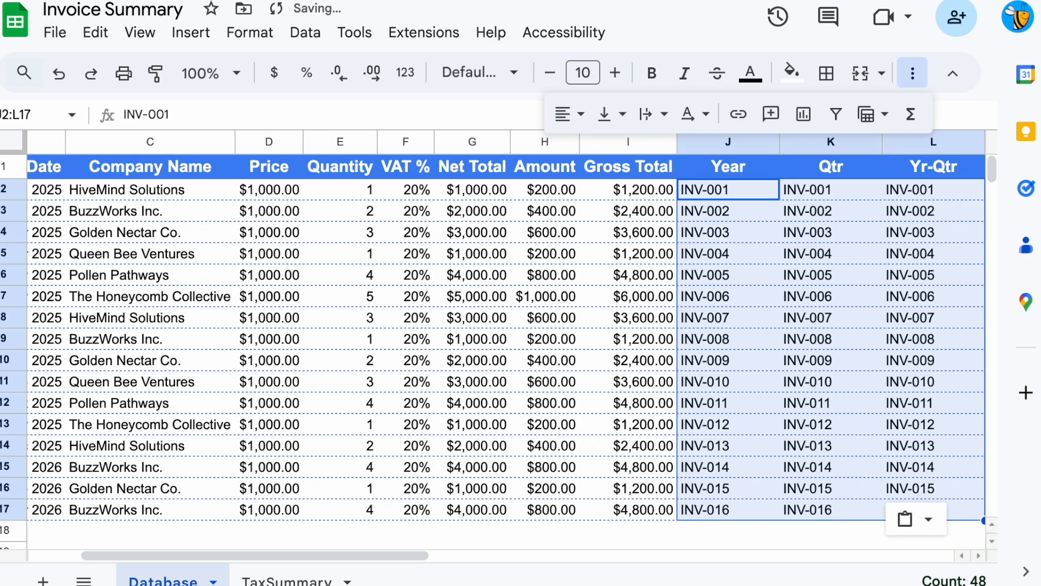
Clear the pasted invoice numbers from J2:L17, keeping only the cell formatting
key(Left)
key(Right)
key(shift+Right)
key(ctrl+shift+Down)
key(shift+Right)
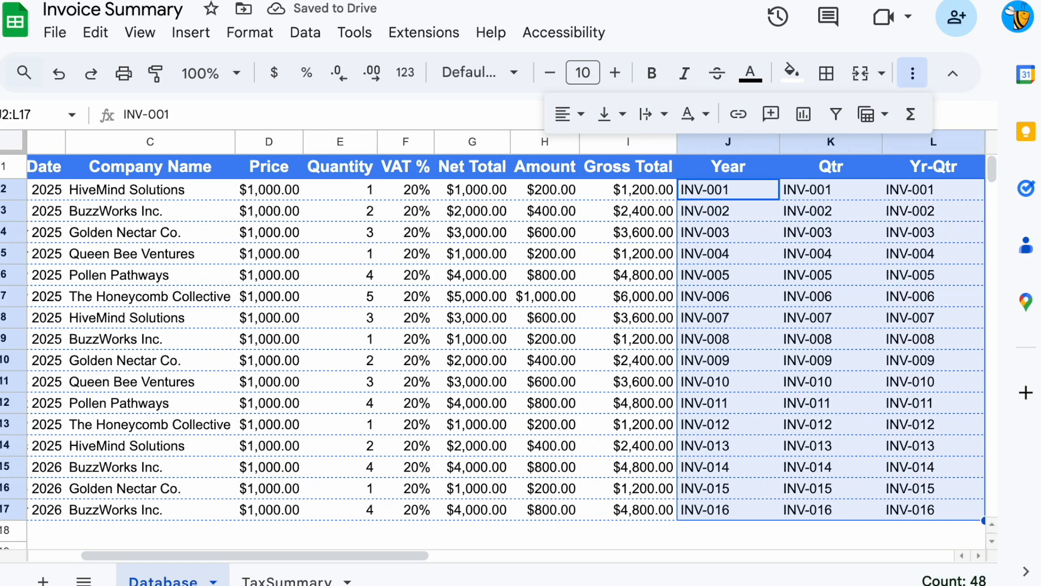
key(Delete)
Enter =year(B2) in J2 and fill the formula down the Year column to J17
text(=)
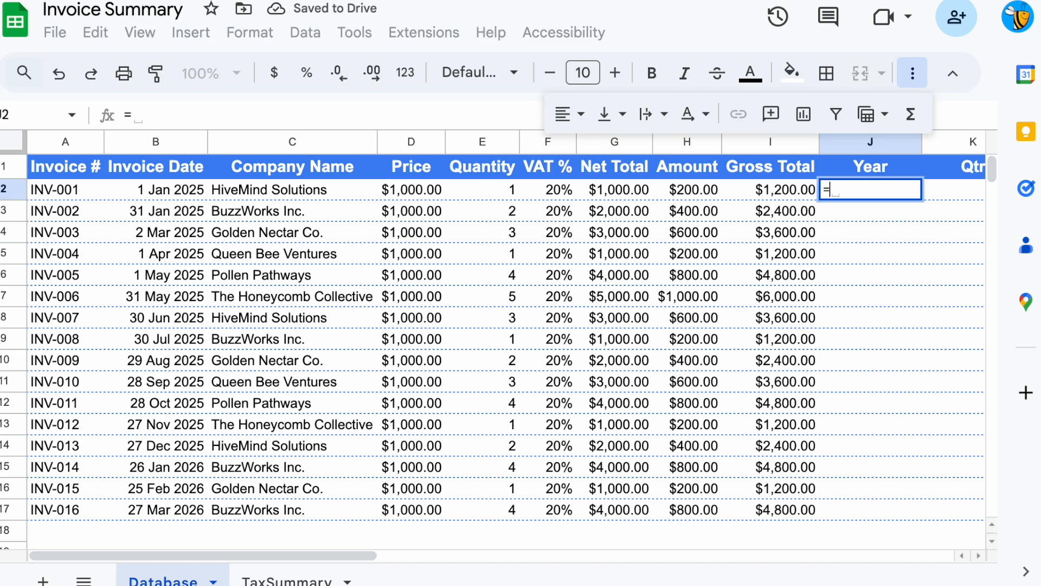
text(year()
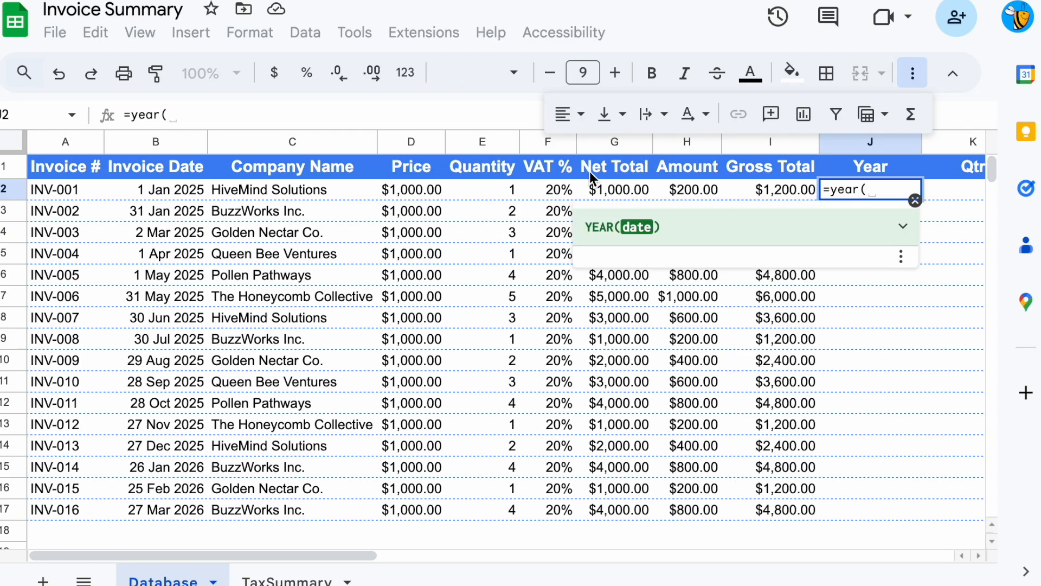
click(142, 191)
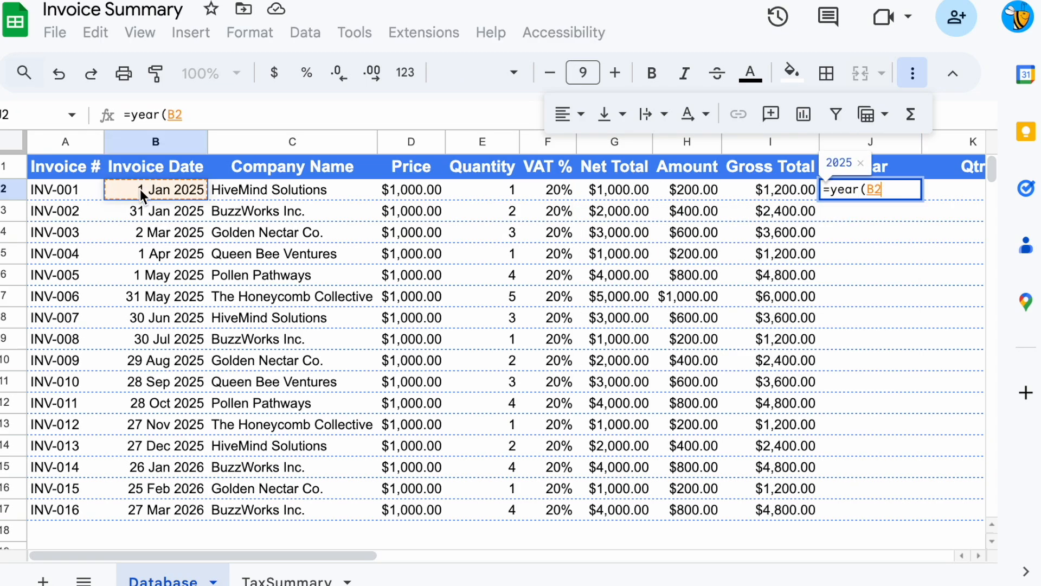
key(Return)
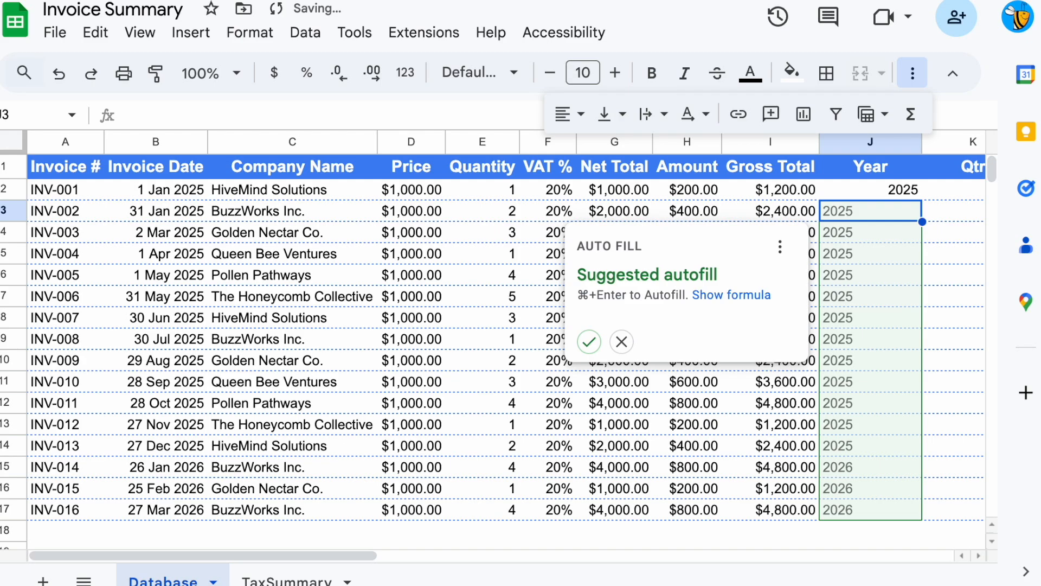
click(879, 190)
drag(923, 200, 884, 493)
In the Qtr column, enter Q1 for K2:K6 and Q2 for K7:K12
scroll(797, 200, right, 2)
click(797, 200)
text(Q1)
key(Return)
click(814, 191)
drag(863, 200, 834, 407)
click(825, 290)
text(Q2)
Complete the Qtr column with Q3 in K13:K16 and Q4 in K17
click(825, 429)
text(Q3)
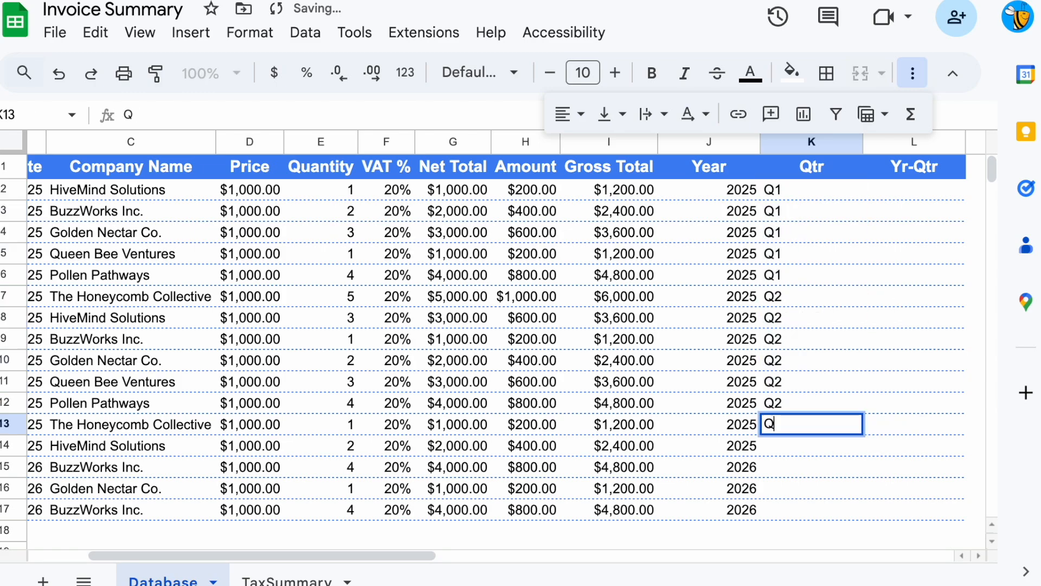
key(Return)
key(shift+Up)
drag(863, 456, 846, 495)
click(812, 509)
text(Q4)
key(Return)
Center the year and quarter values in J2:K17 horizontally
key(super+Up)
key(super+Up)
key(Down)
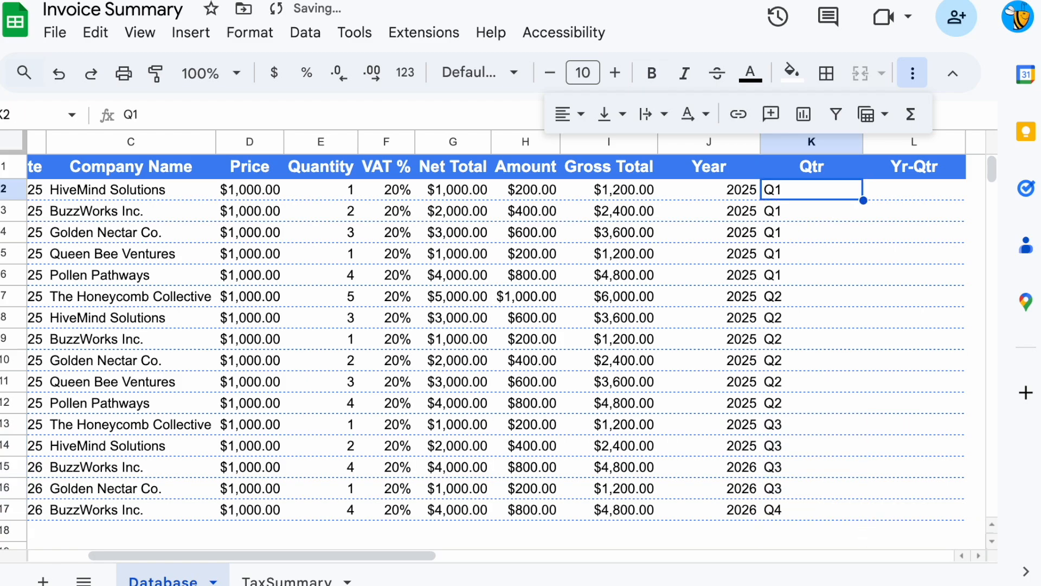
key(shift+Left)
key(shift+super+Down)
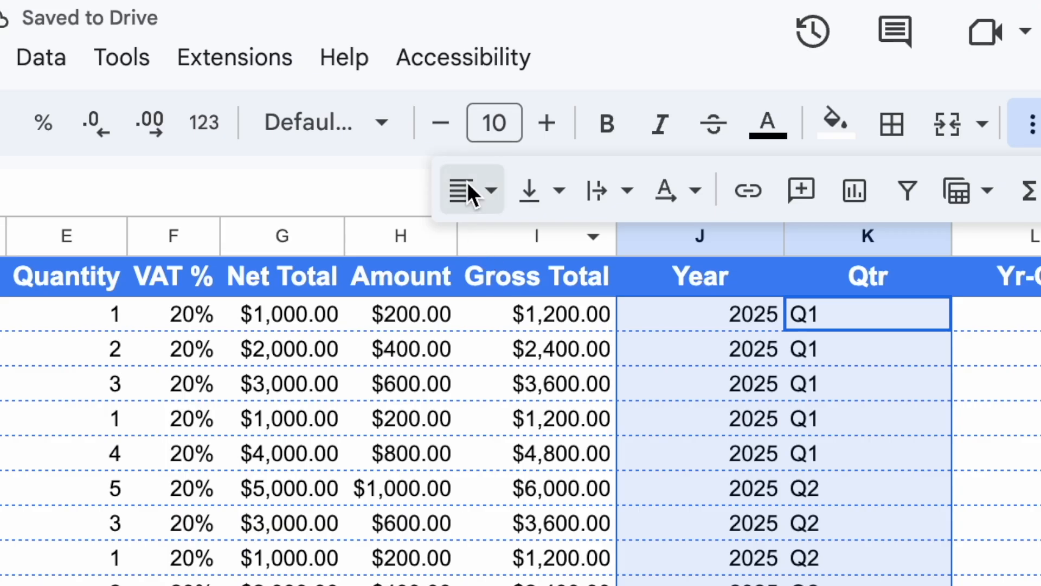
click(581, 114)
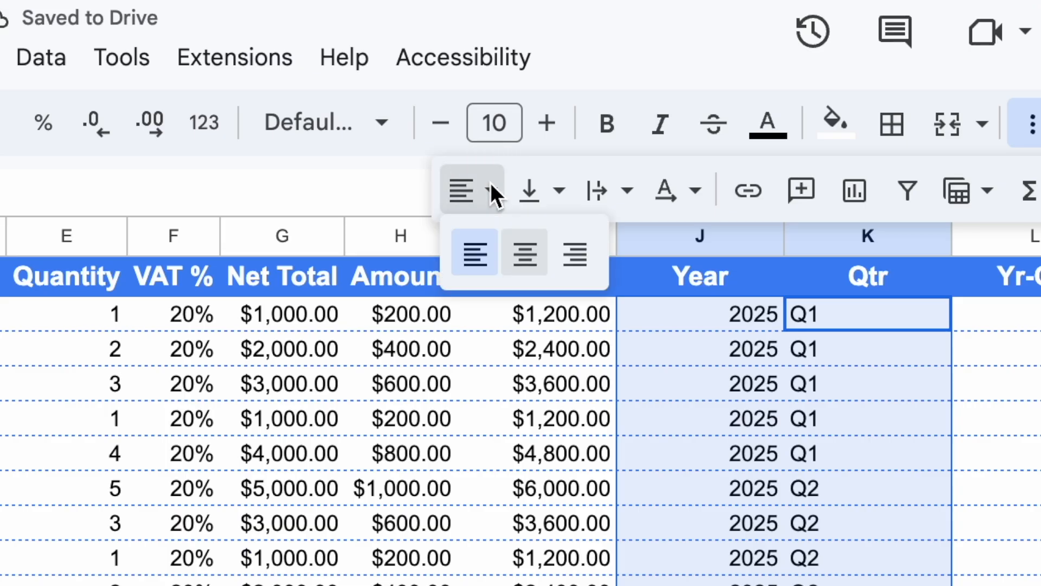
click(603, 151)
Enter =J2&" "&K2 in L2 and fill the formula down the Yr-Qtr column to L17
key(Right)
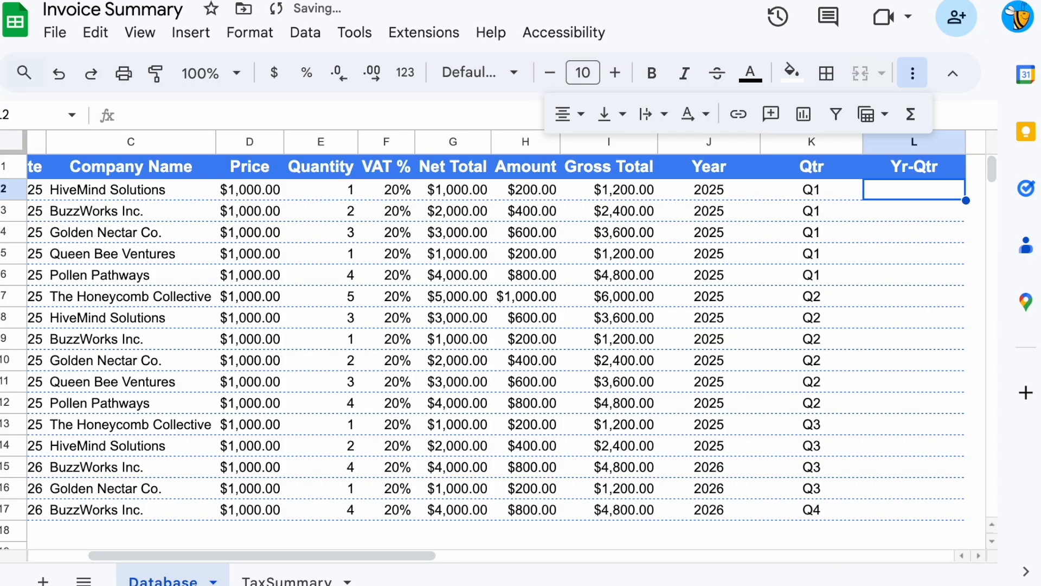
scroll(521, 326, right, 2)
text(=)
key(Left)
key(Left)
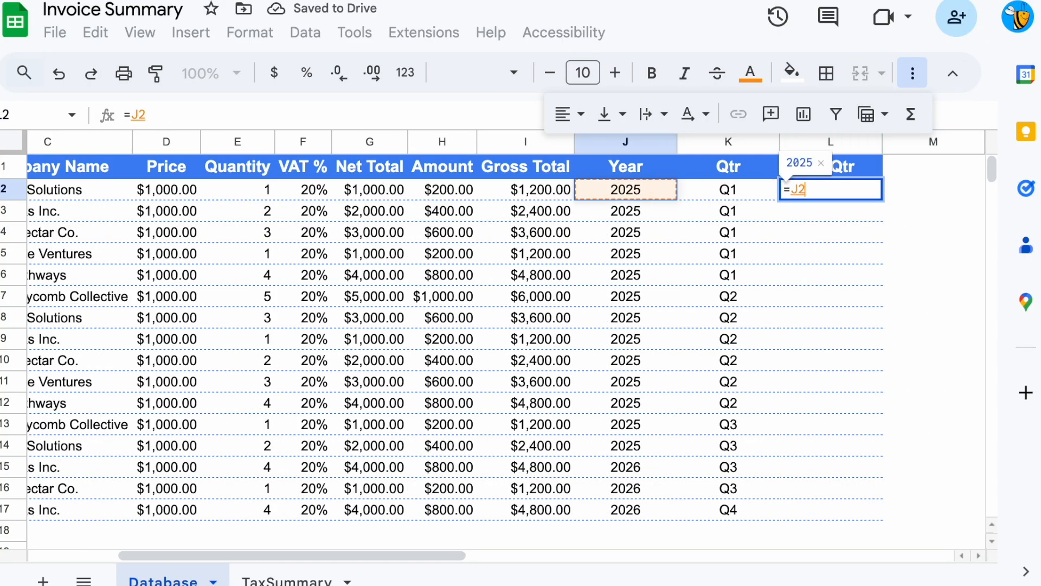
text(&)
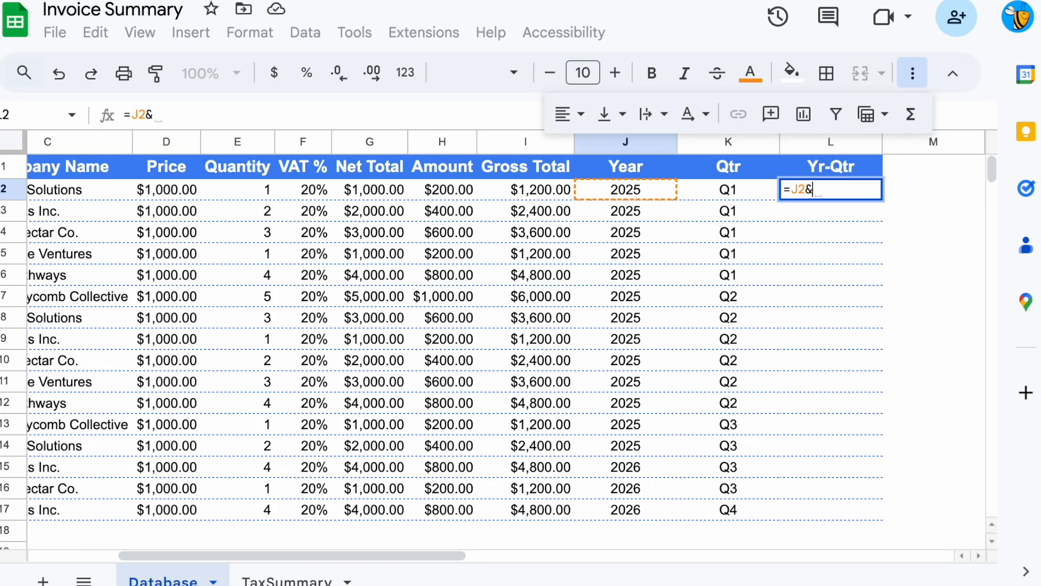
text(" )
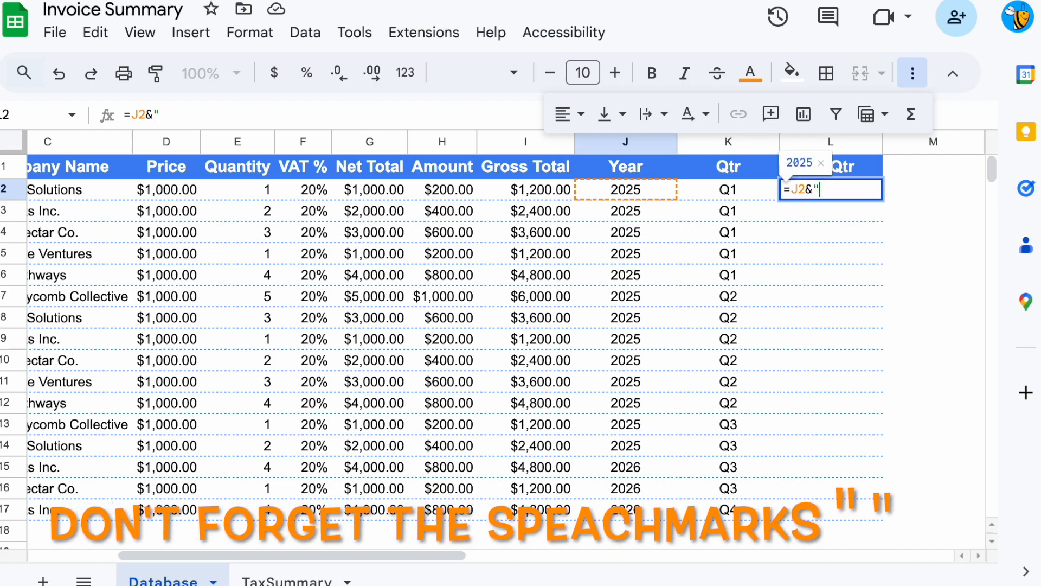
text(")
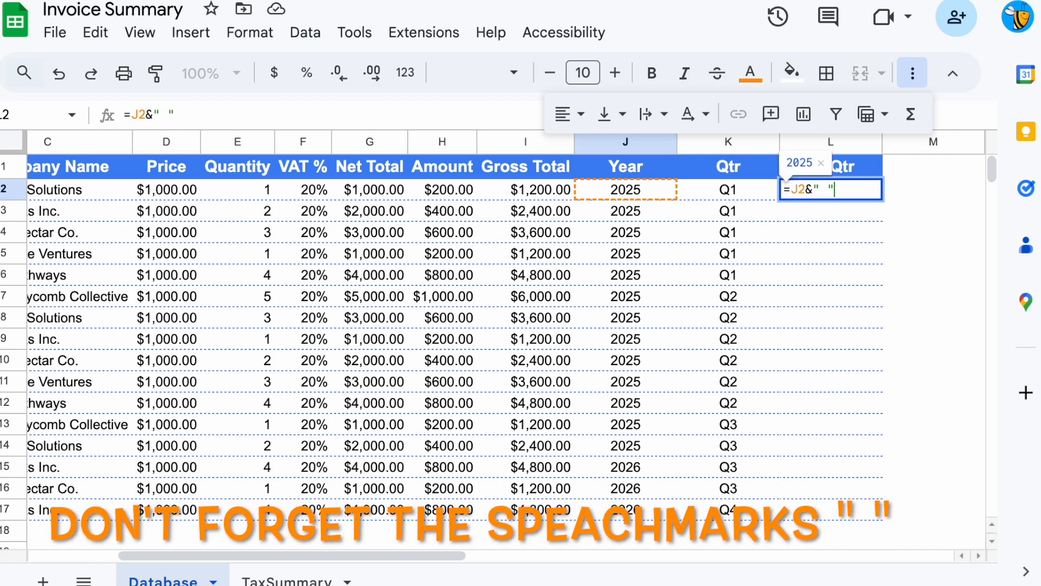
text(&K2)
key(Return)
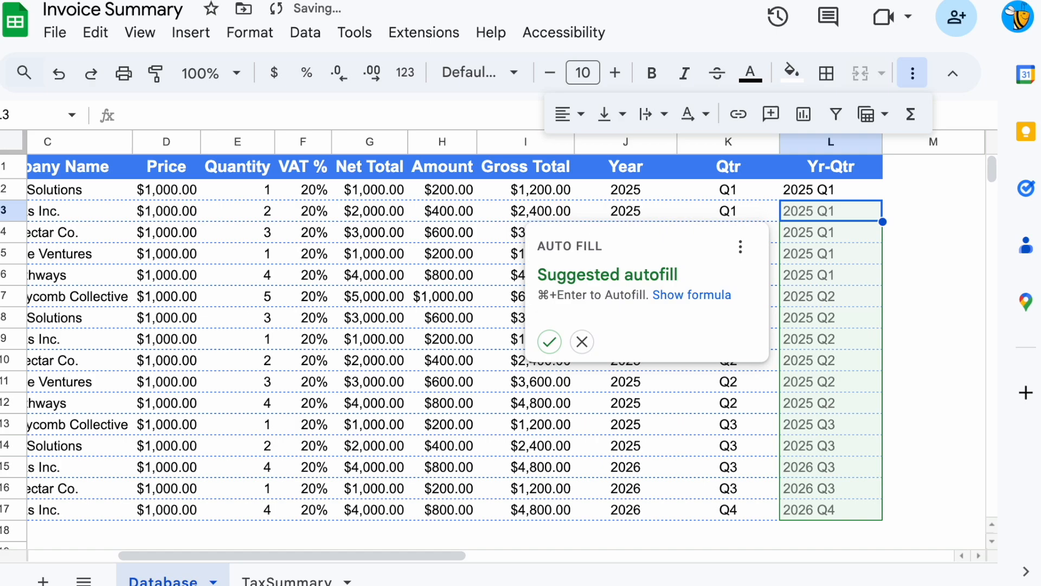
click(549, 342)
Center the values in J2:L17 horizontally, including the Yr-Qtr column
click(814, 174)
key(Down)
key(shift+Left)
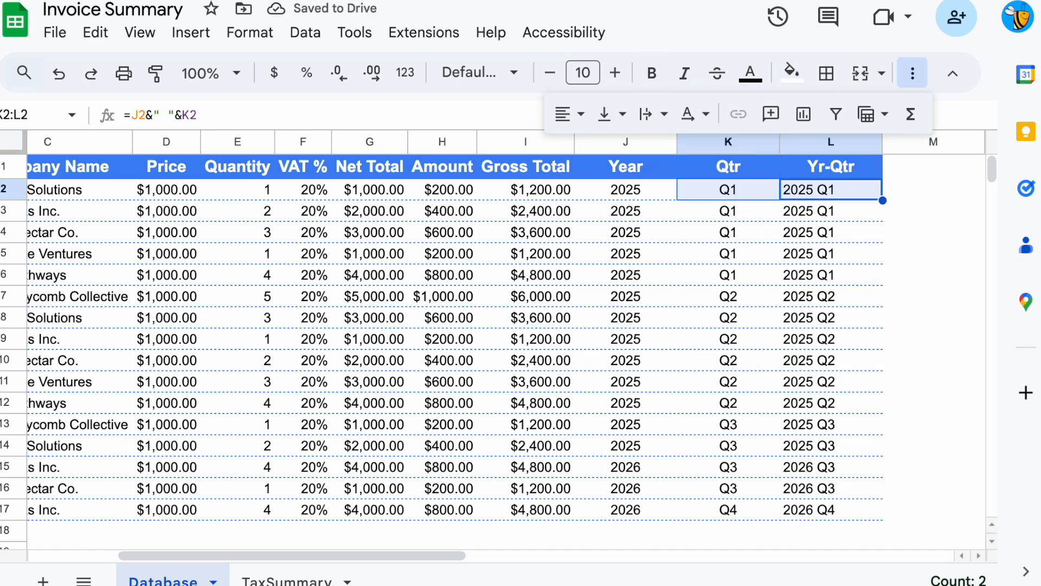
key(shift+Left)
key(super+shift+Down)
click(570, 114)
click(602, 154)
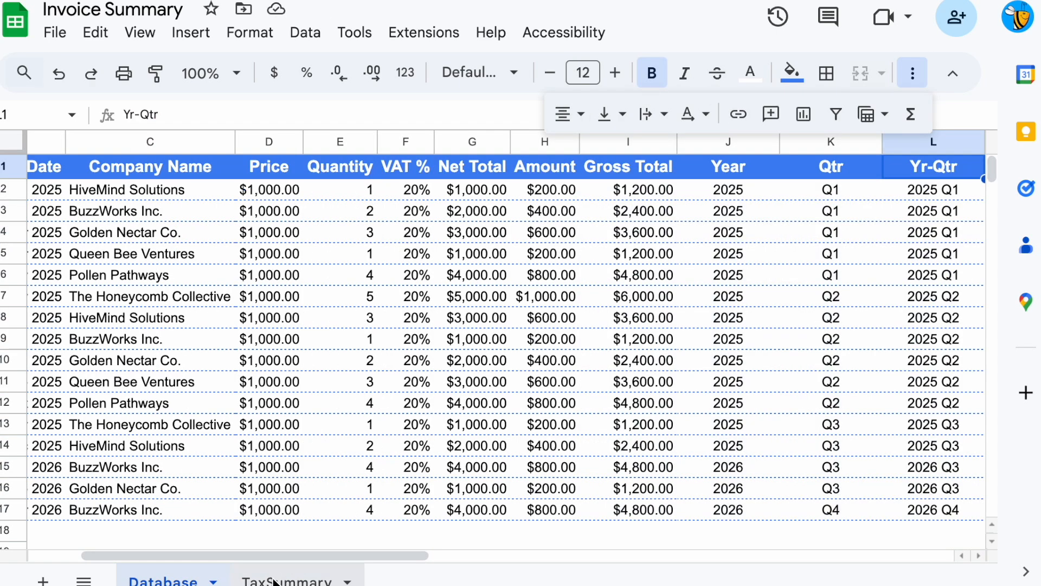
In cell A3 of the TaxSummary sheet, list the distinct periods with =unique(Database!L:L)
click(275, 581)
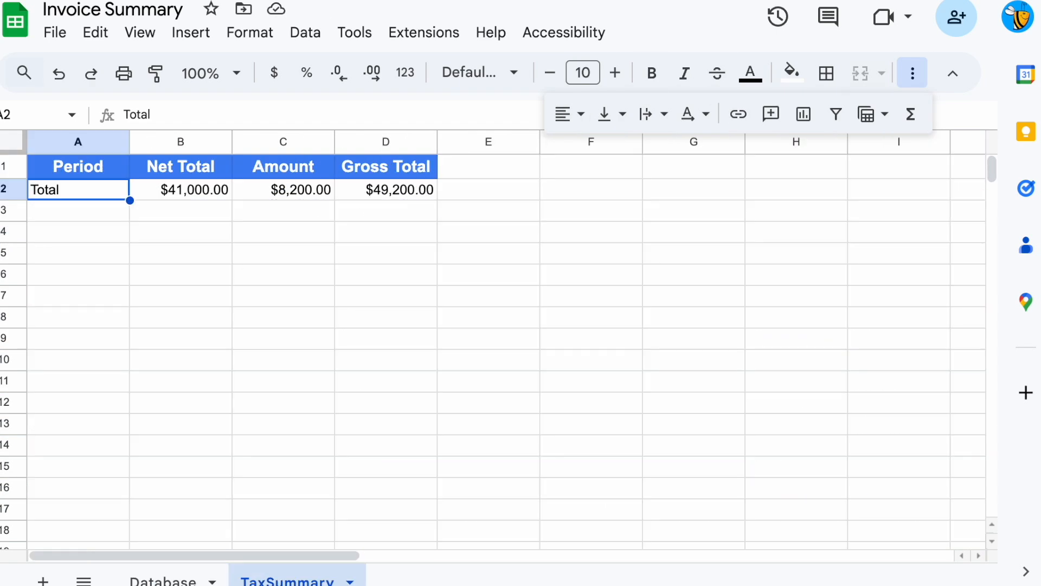
click(57, 215)
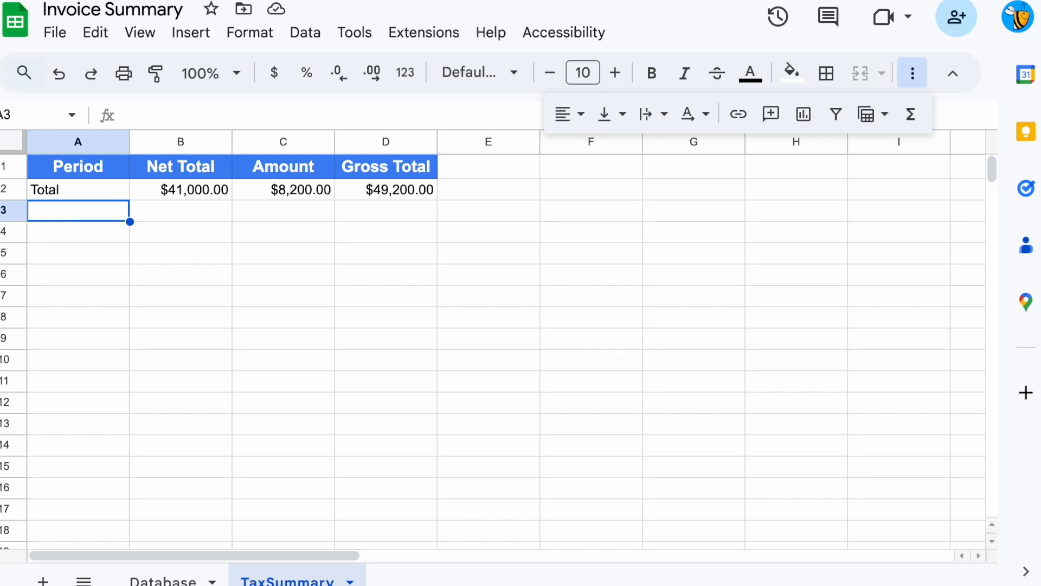
text(=unique()
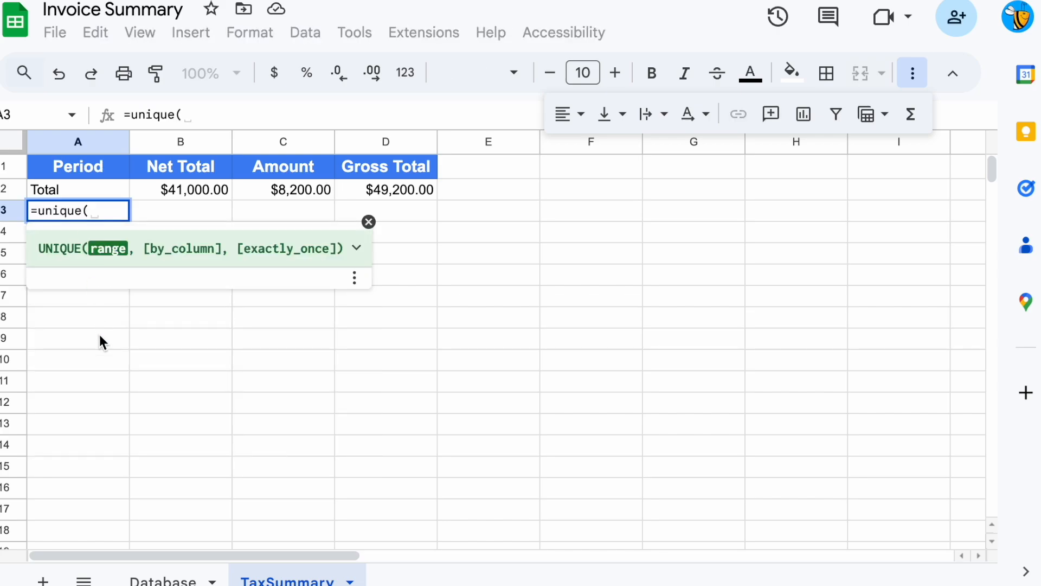
click(162, 579)
scroll(839, 294, right, 2)
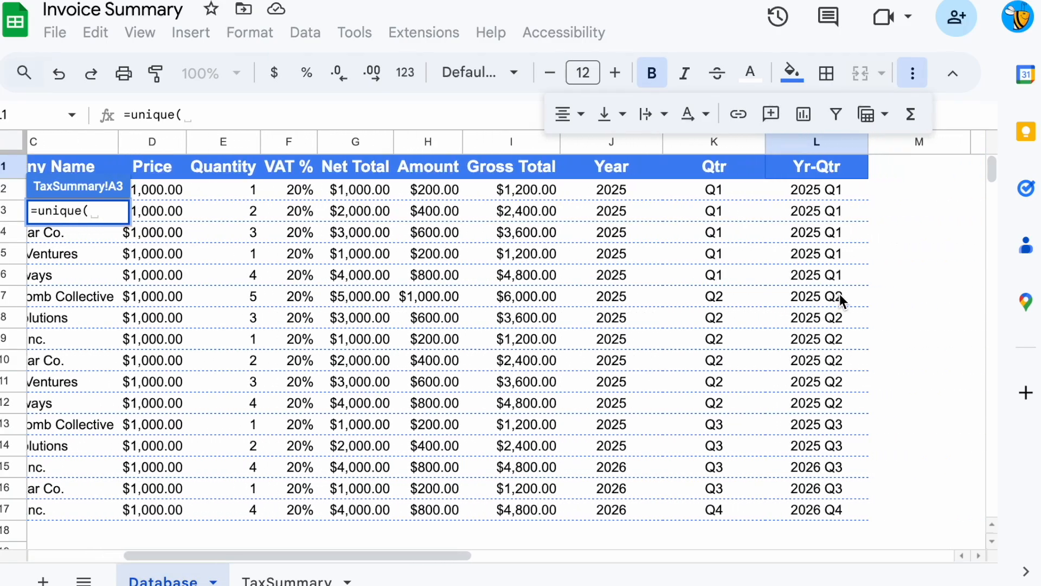
click(802, 144)
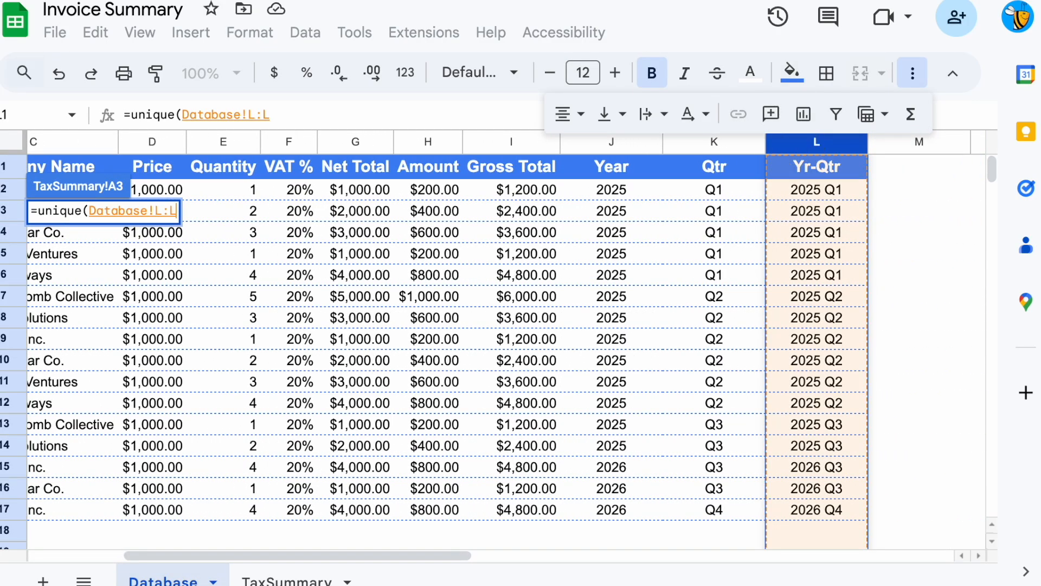
key(Return)
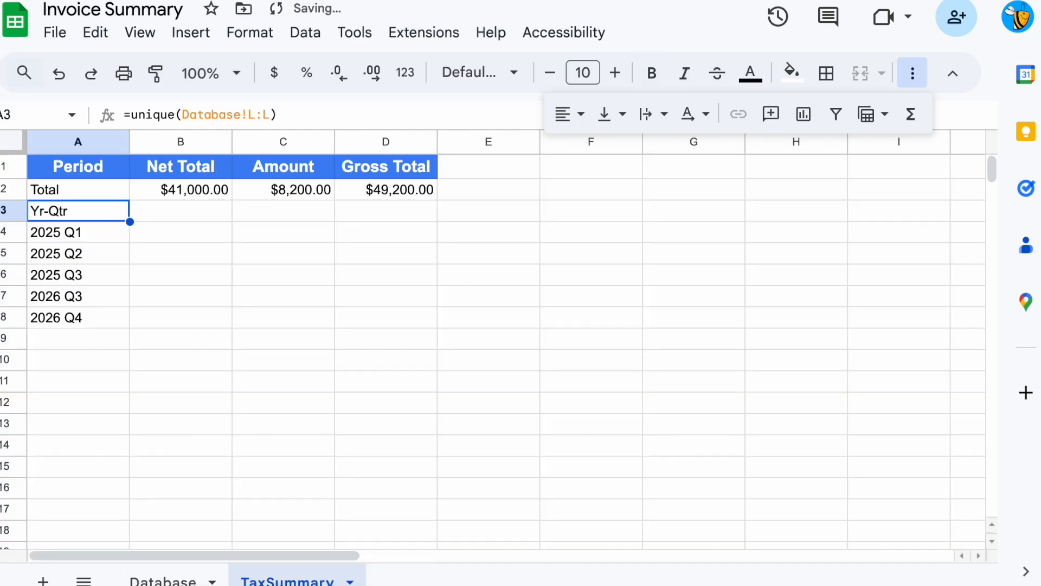
key(shift+Down)
key(Down)
key(shift+Down)
key(shift+Down)
key(Up)
key(Up)
Change the formula in A3 to =unique(Database!L2:L) so the column header is left out of the period list
click(78, 210)
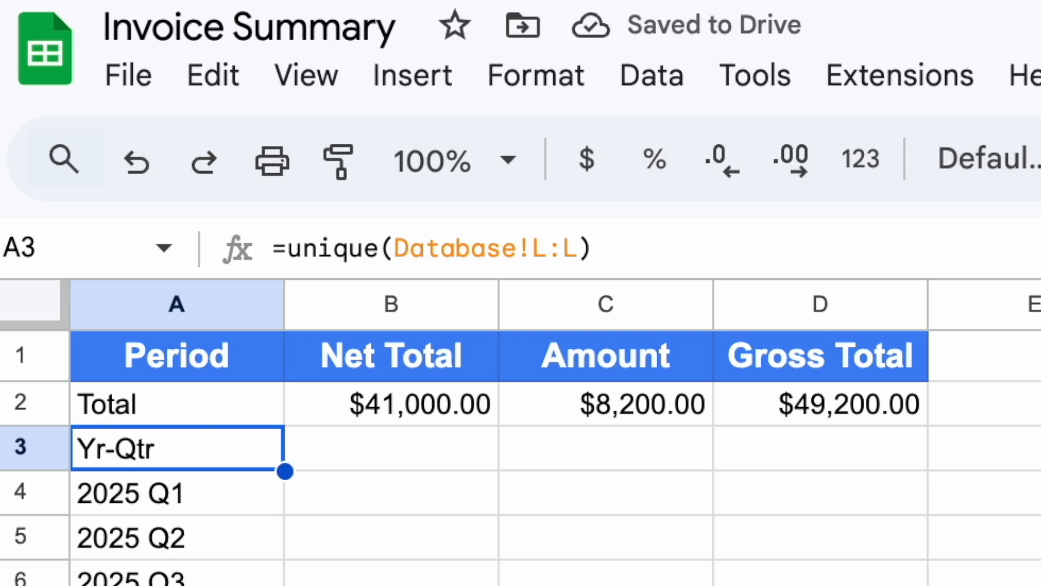
click(539, 248)
key(Right)
text(2)
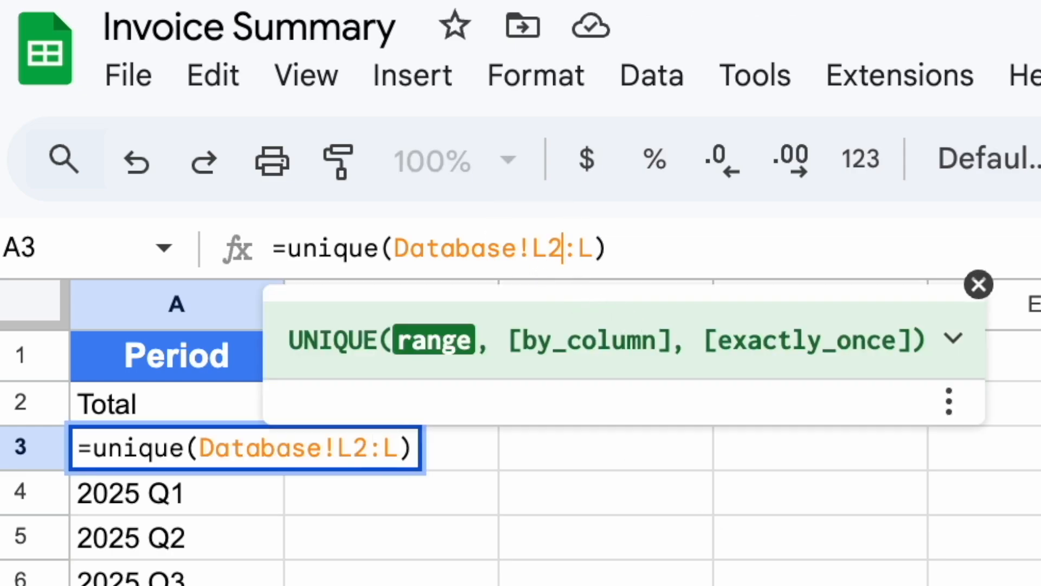
key(Right)
key(Right)
key(Right)
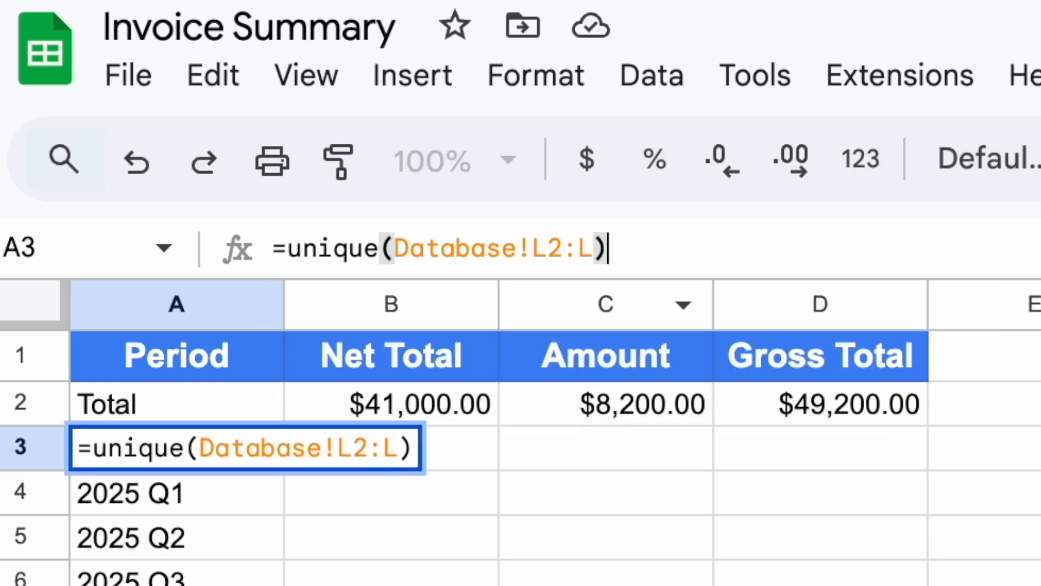
key(Return)
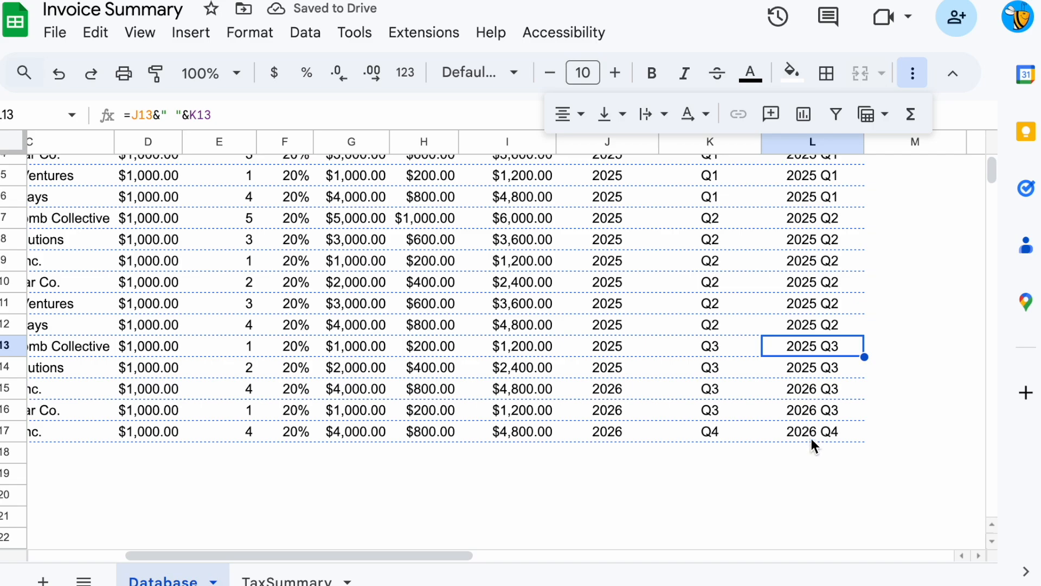
Enter 2027 Q3 as a test in Database cell L18 and check the period list on the TaxSummary sheet
click(816, 447)
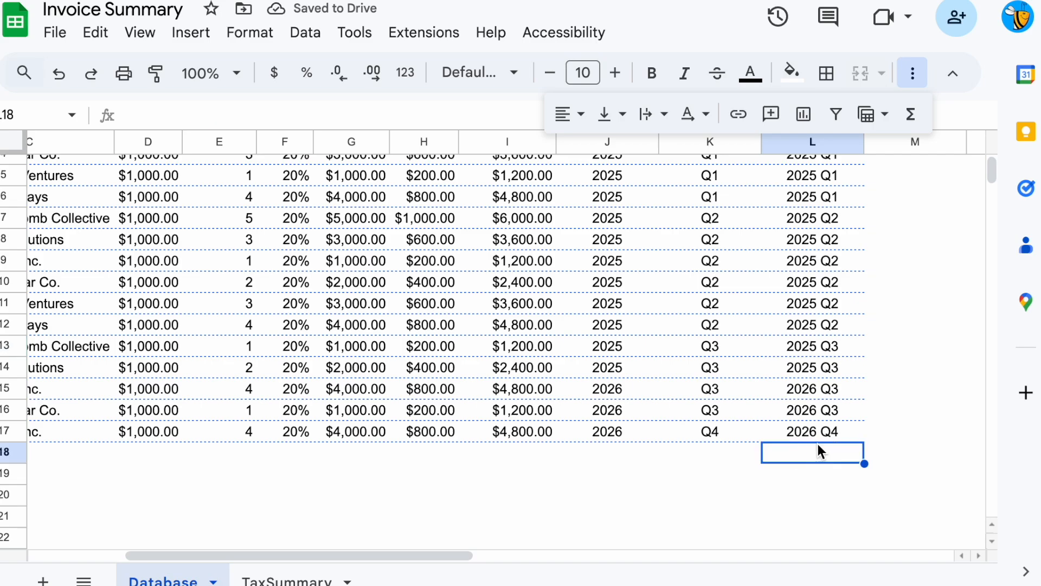
text(20)
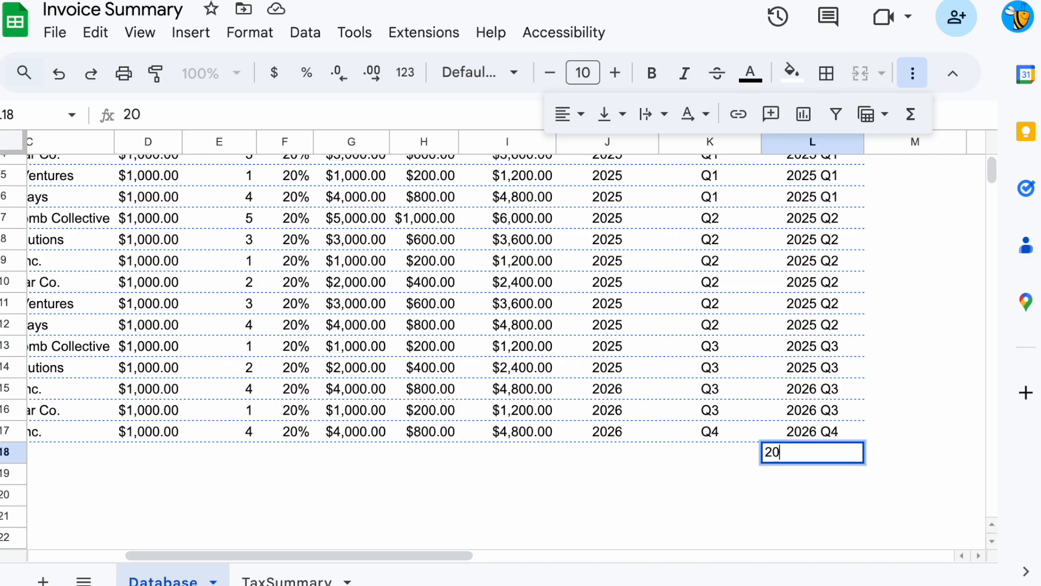
text(27 Q3)
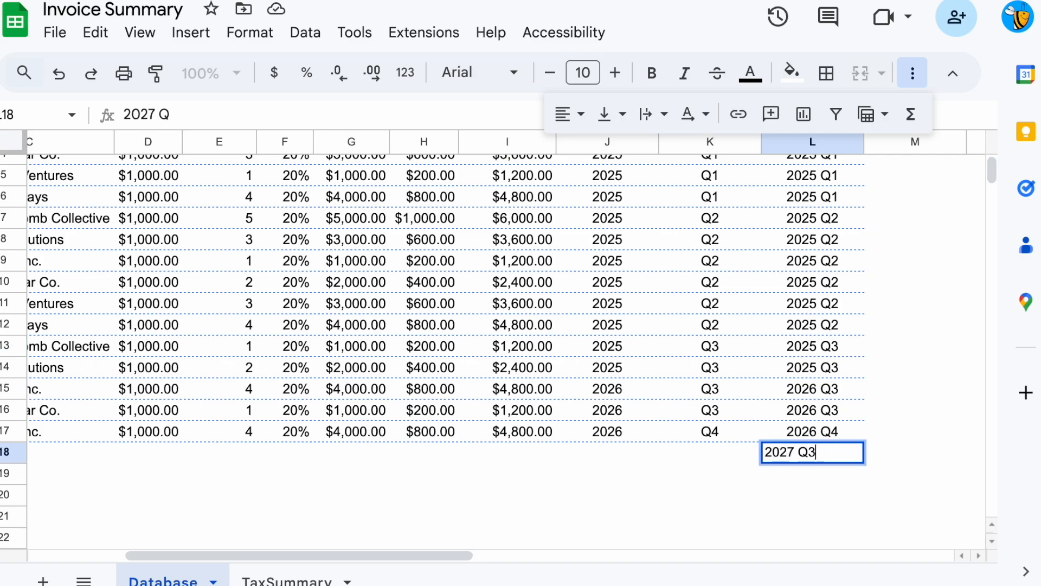
key(Return)
click(293, 570)
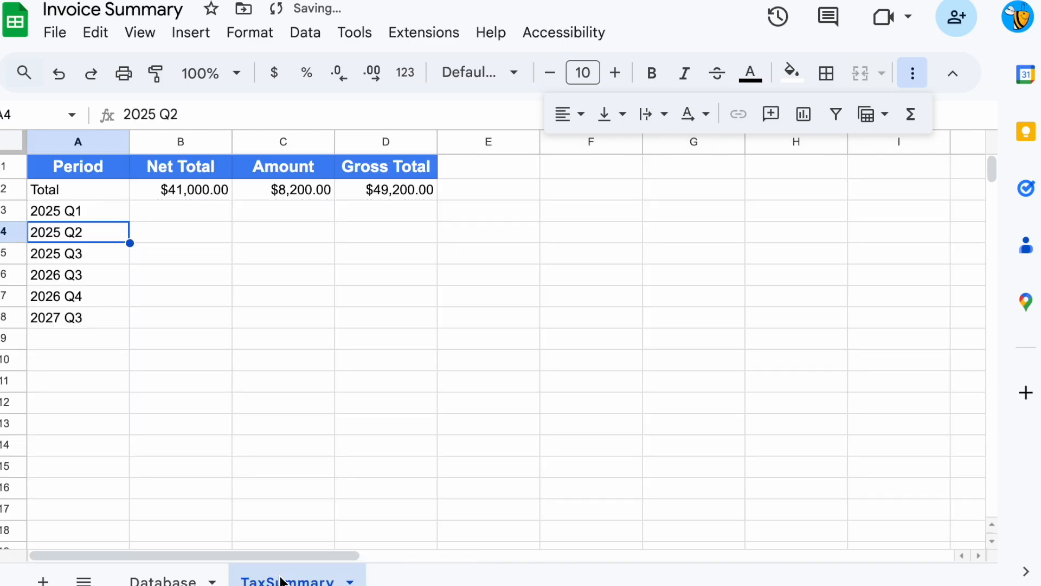
click(87, 320)
Delete the test entry from Database cell L18 and return to the TaxSummary sheet
click(157, 580)
key(Up)
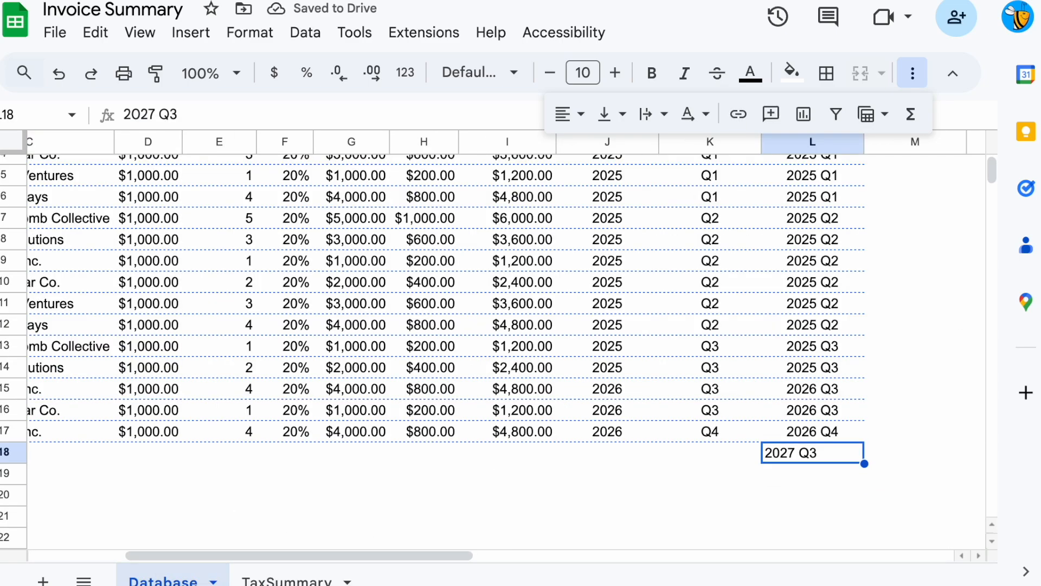
key(Delete)
key(Up)
click(296, 578)
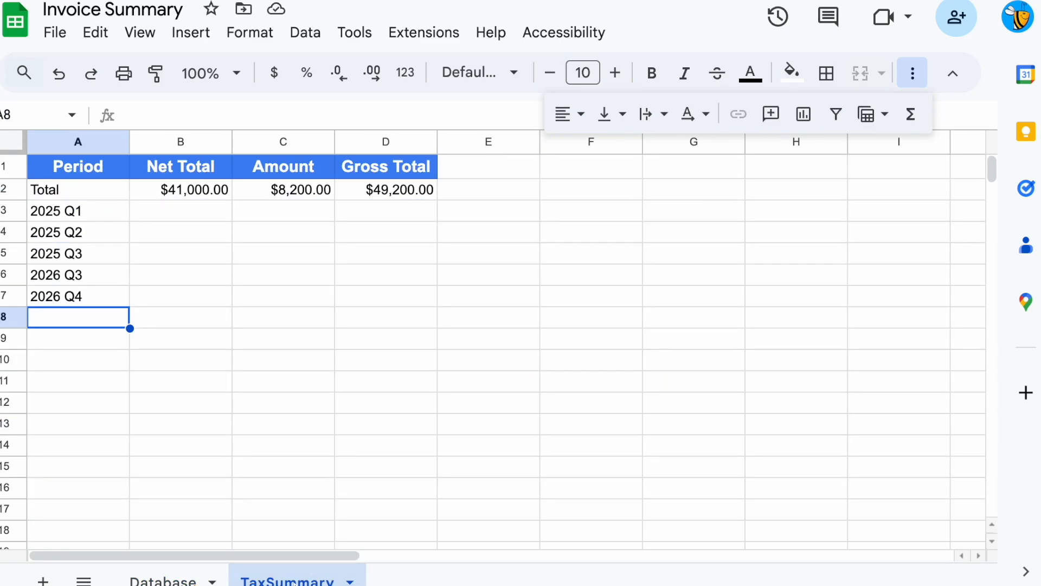
In TaxSummary cell B3, start a SUMIFS formula with the Database sheet's Net Total column G:G as the sum range
click(159, 217)
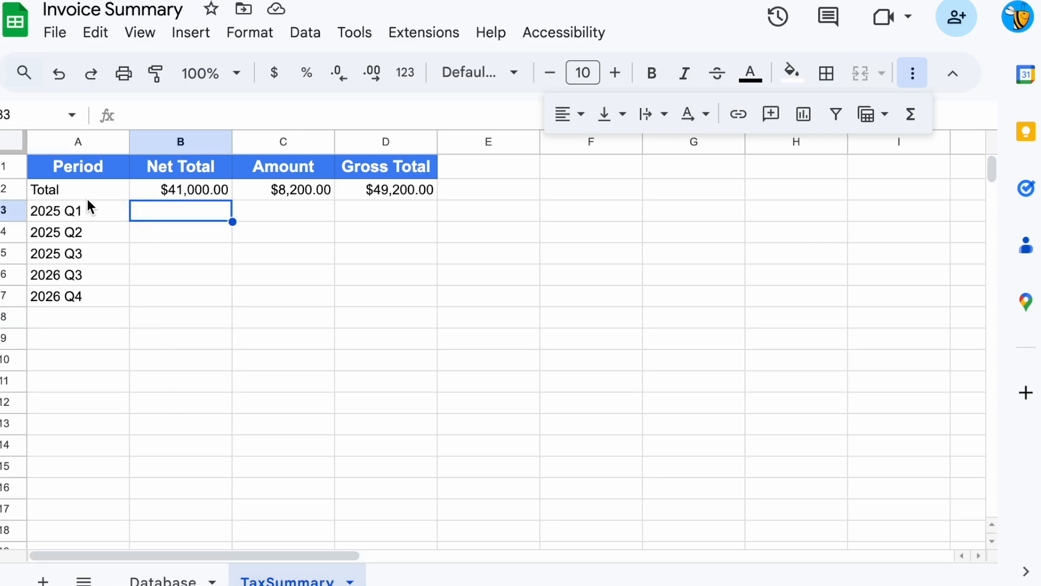
click(83, 215)
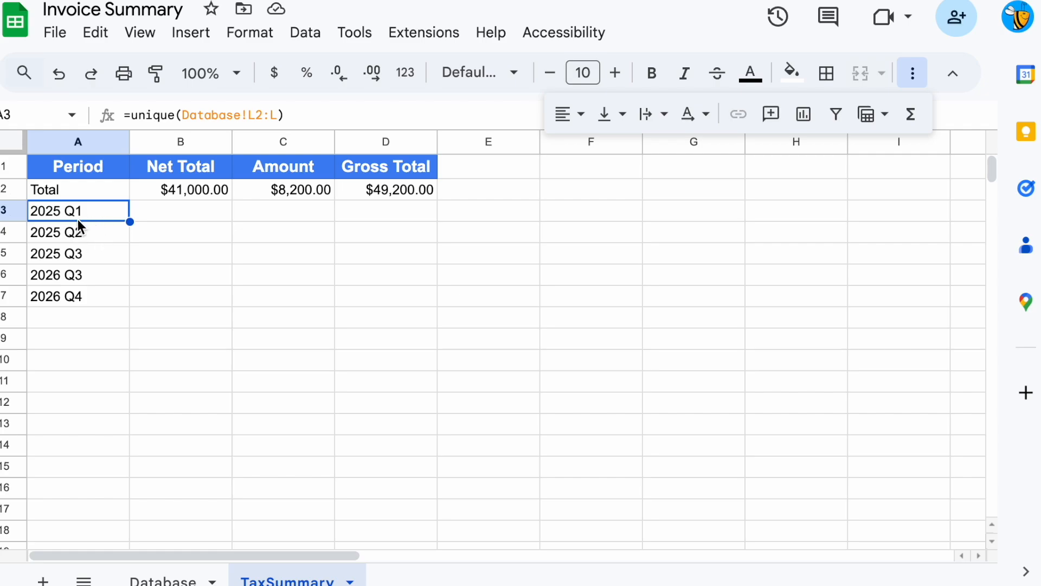
key(Right)
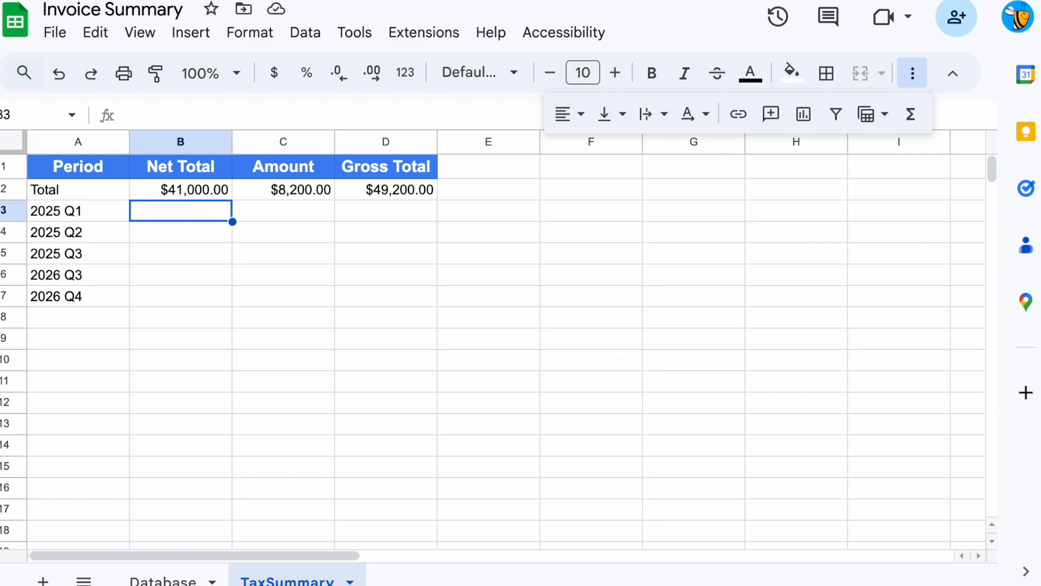
text(=sumifs)
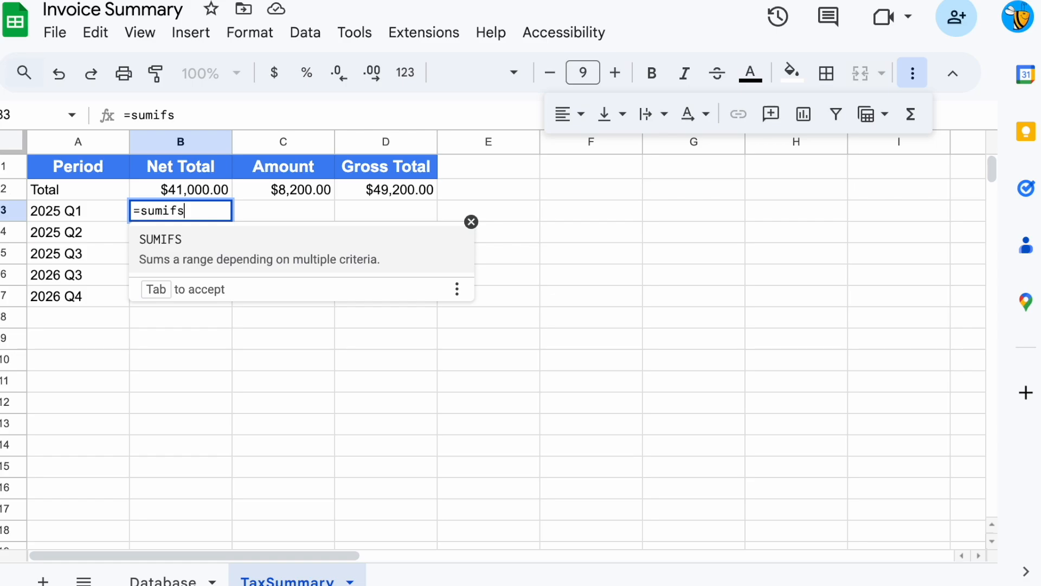
text(()
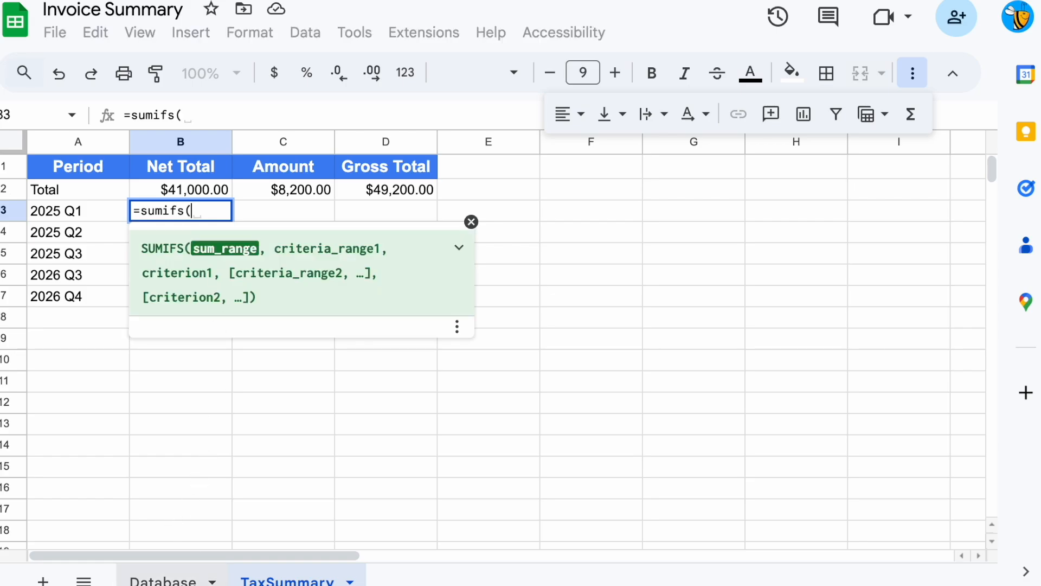
click(163, 579)
scroll(894, 211, right, 4)
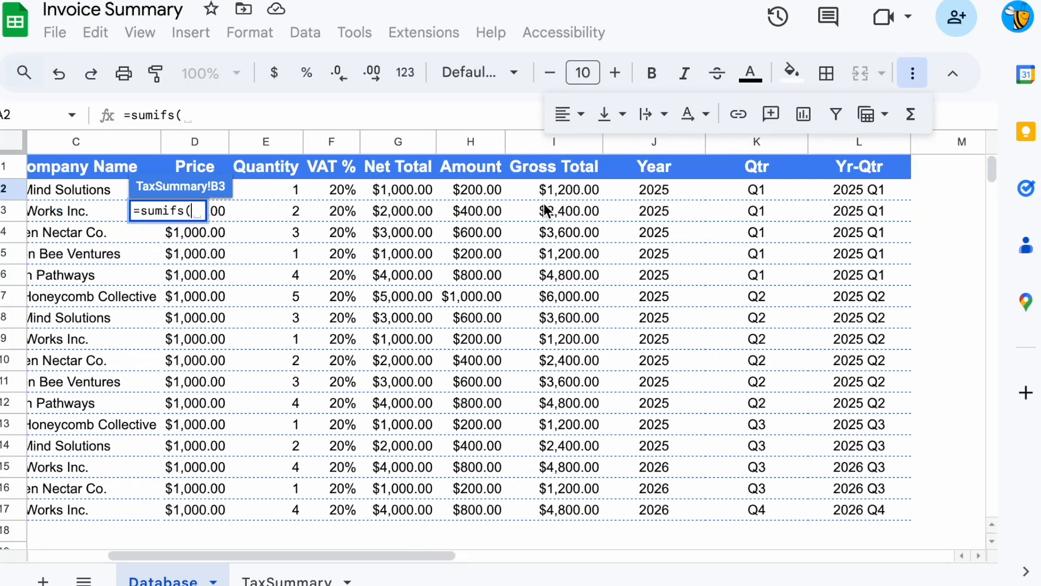
click(398, 145)
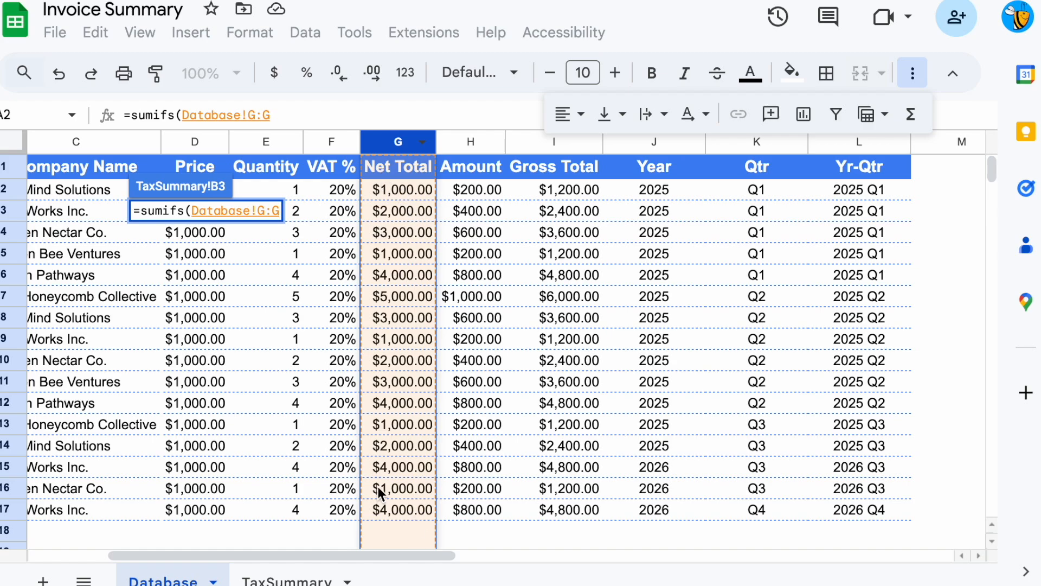
Complete the B3 formula as =sumifs(Database!G:G,Database!L:L,A3), matching the Yr-Qtr column against the period in A3
text(,)
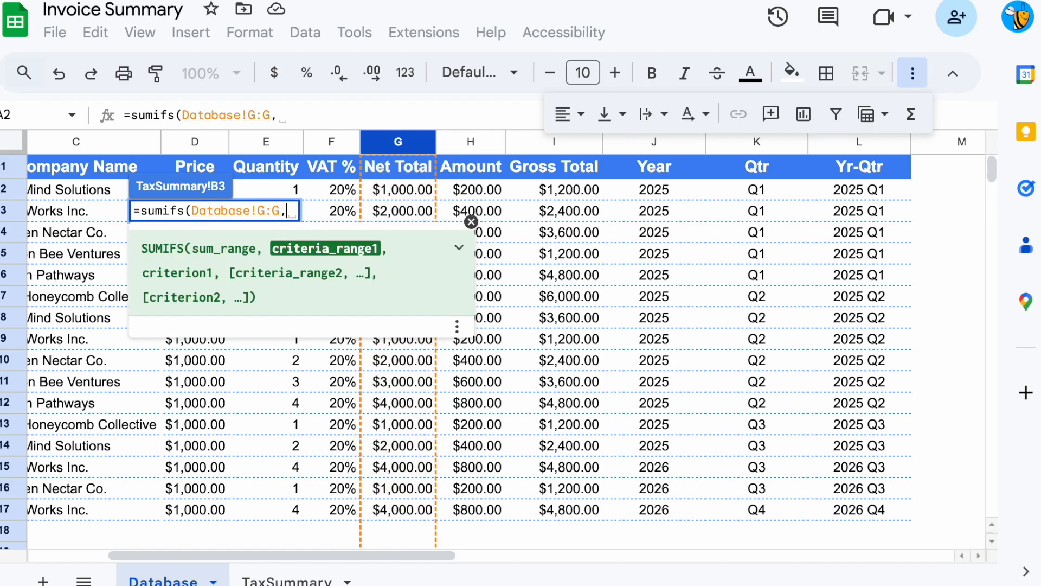
scroll(798, 213, right, 2)
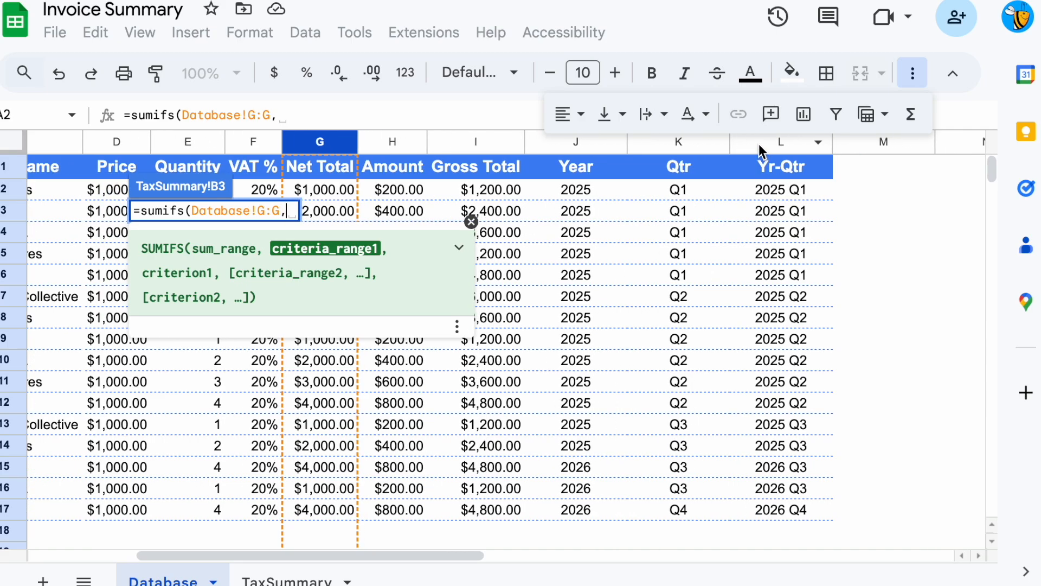
click(759, 144)
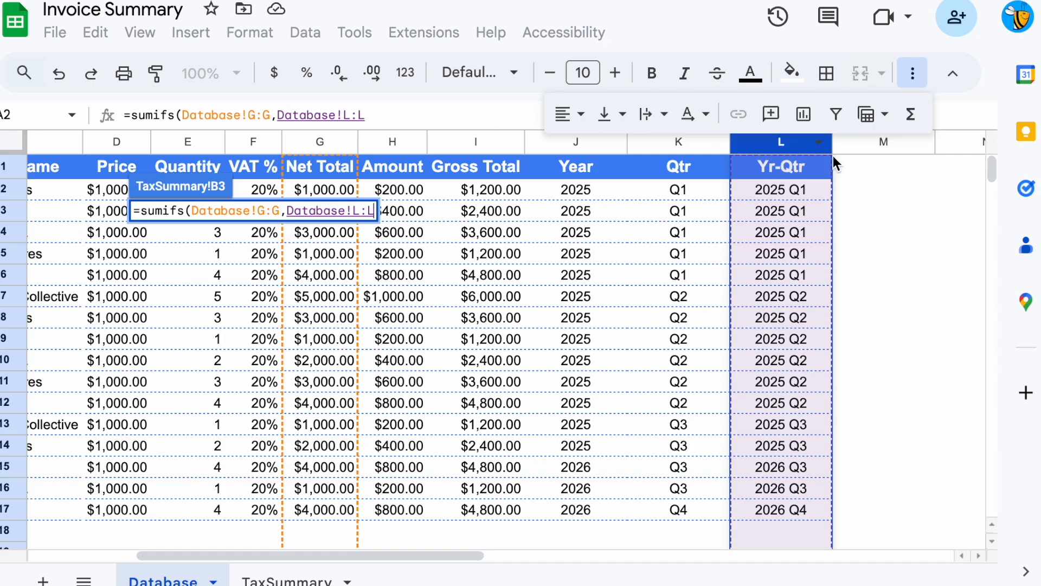
text(,)
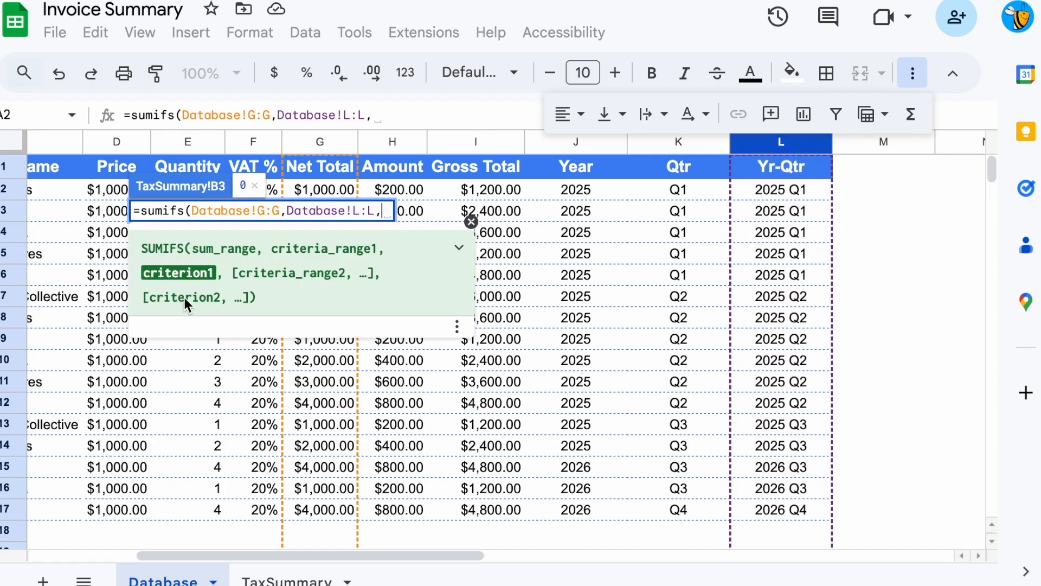
click(291, 578)
click(72, 210)
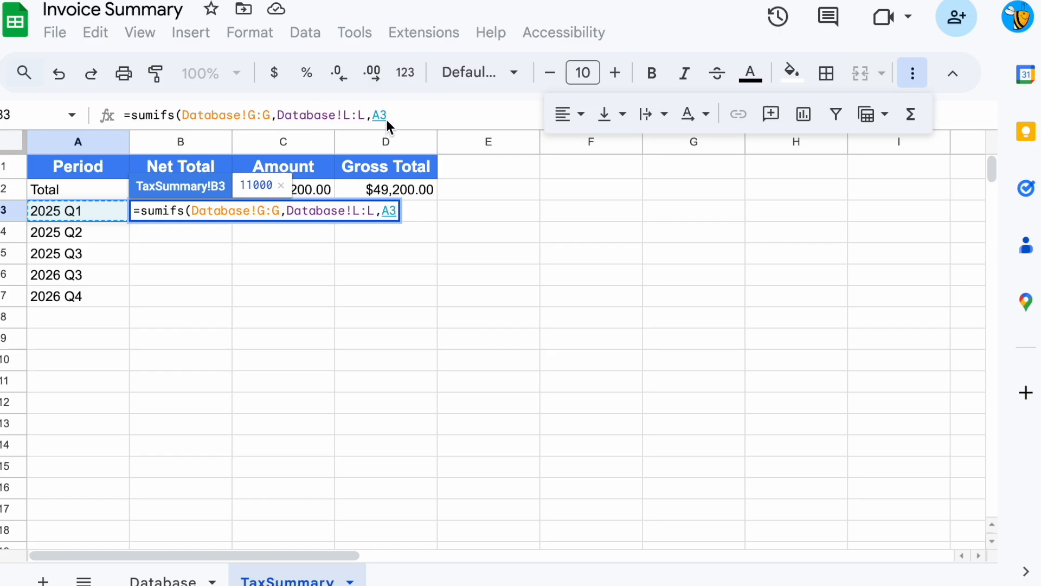
text())
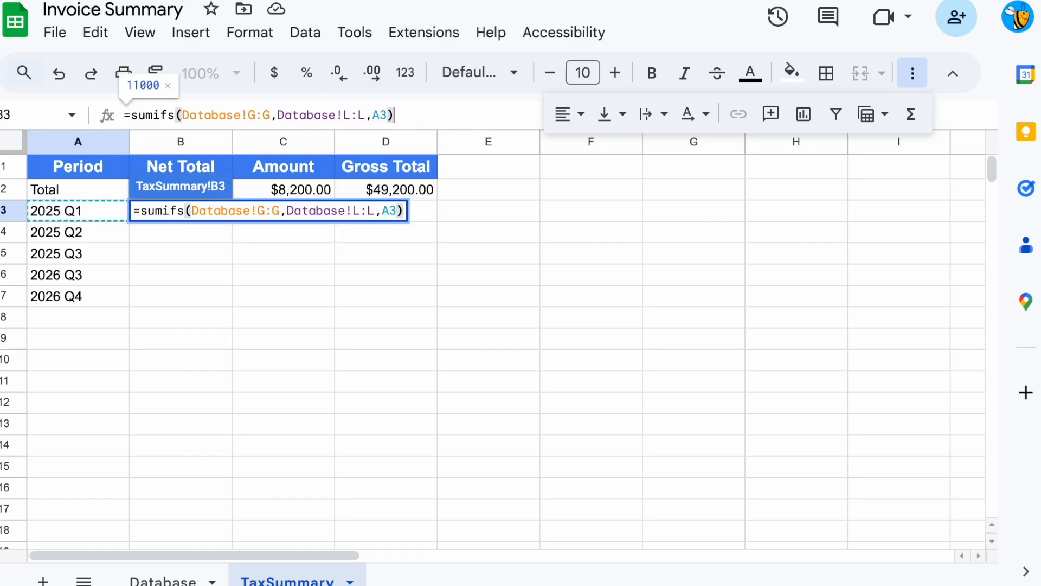
key(Return)
key(Up)
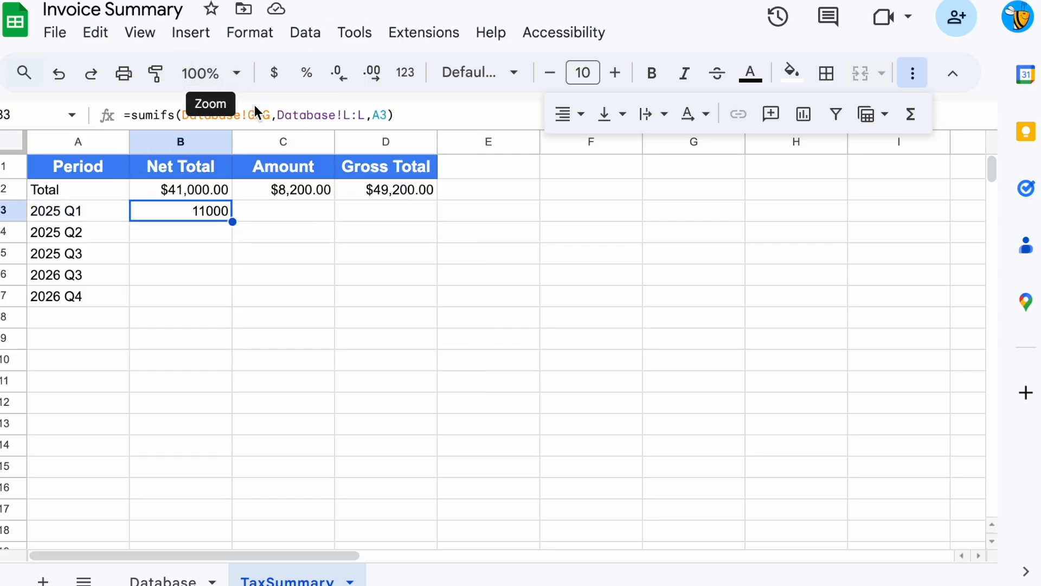
Copy the currency formatting from cell B2 onto cell B3
click(194, 184)
click(166, 76)
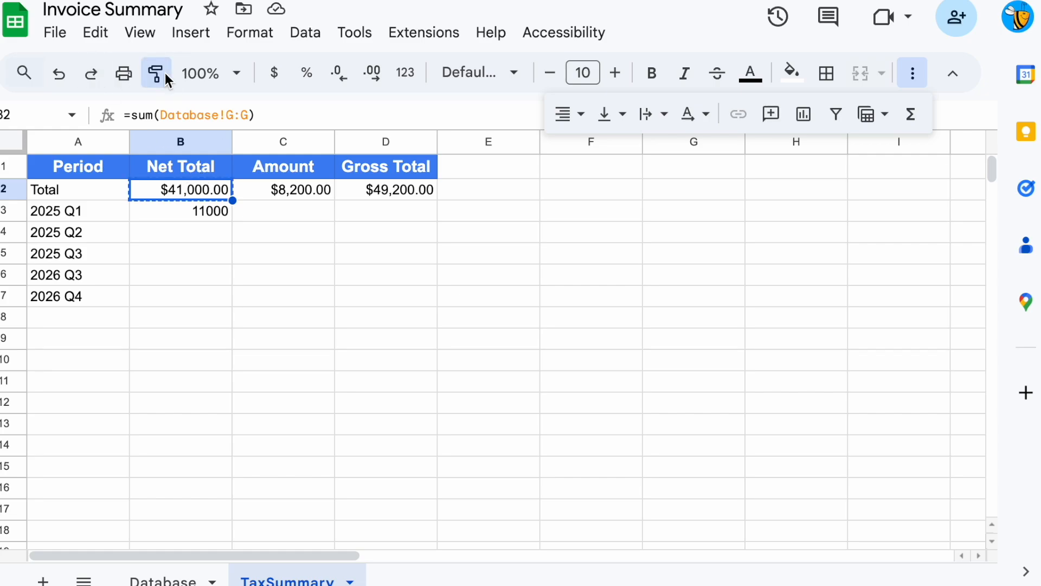
click(199, 216)
click(214, 250)
click(209, 213)
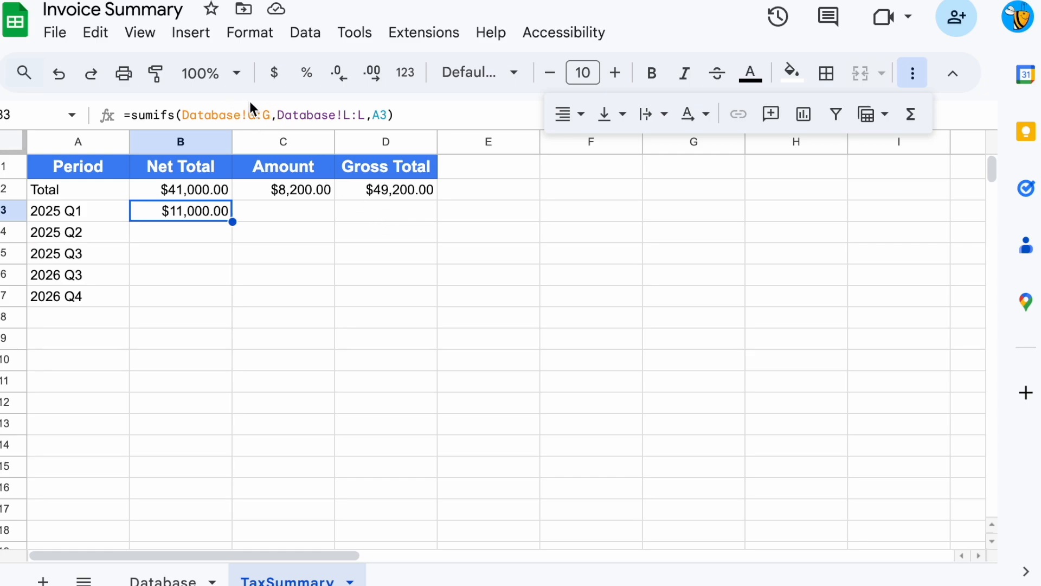
Lock the column references in the B3 formula so it reads =sumifs(Database!G:G,Database!$L:$L,$A3)
click(350, 115)
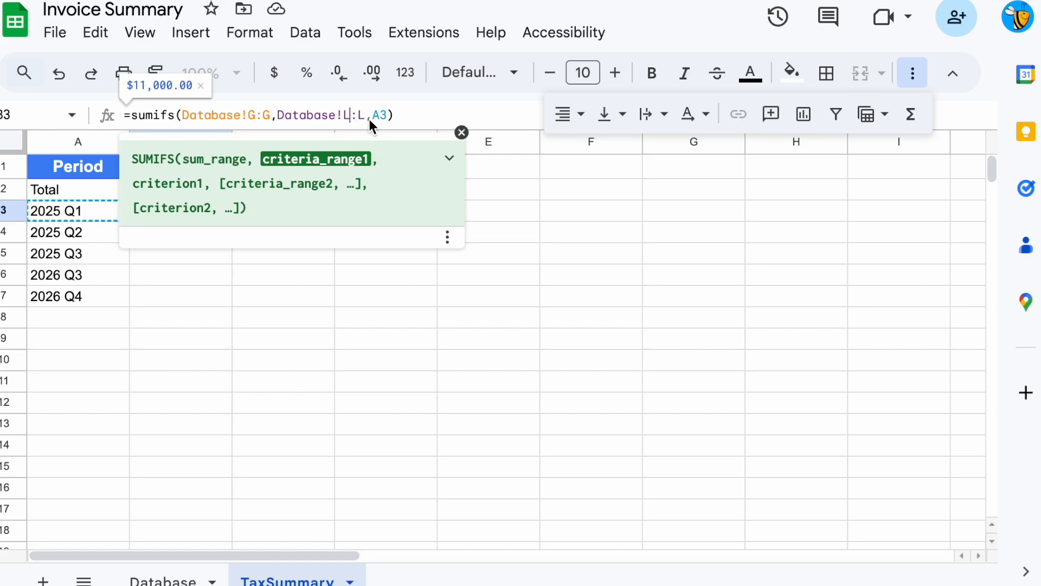
key(F4)
click(388, 114)
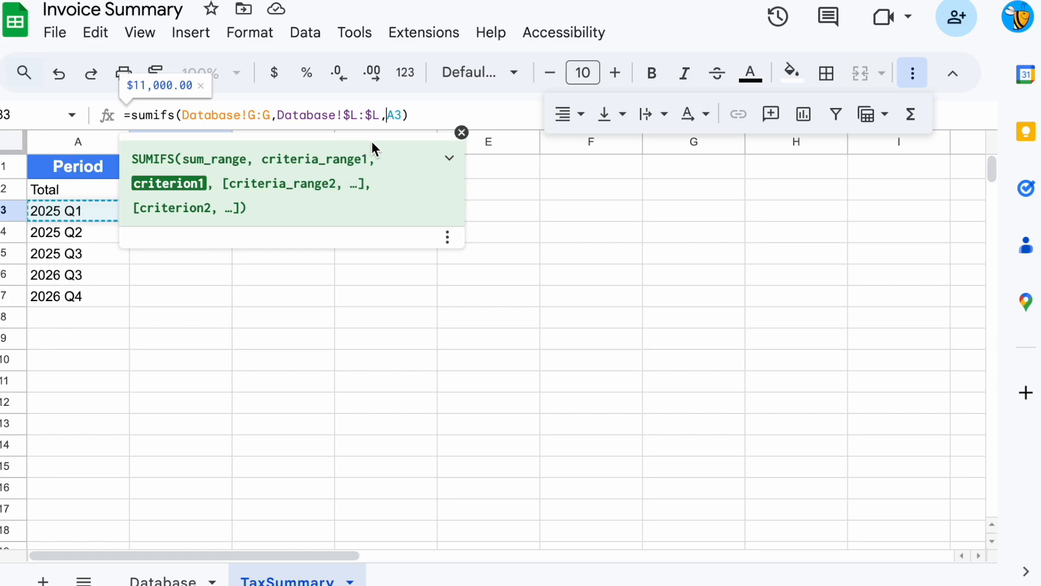
text($)
key(Return)
key(Up)
Copy the B3 formula across the range B3:D7 to fill all period totals
key(ctrl+c)
key(shift+Down)
key(shift+Down)
key(shift+Down)
key(shift+Down)
key(shift+Right)
key(shift+Right)
key(ctrl+v)
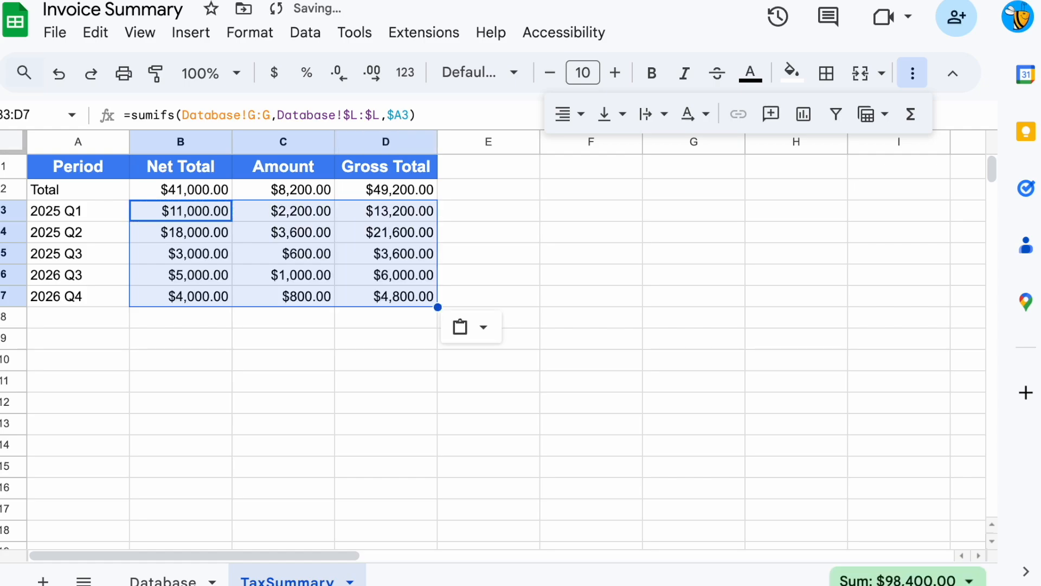
Check the summed period figures in the Net Total, Amount and Gross Total columns against the Total row, and review the period list in A3:A7
key(shift+Left)
key(shift+Left)
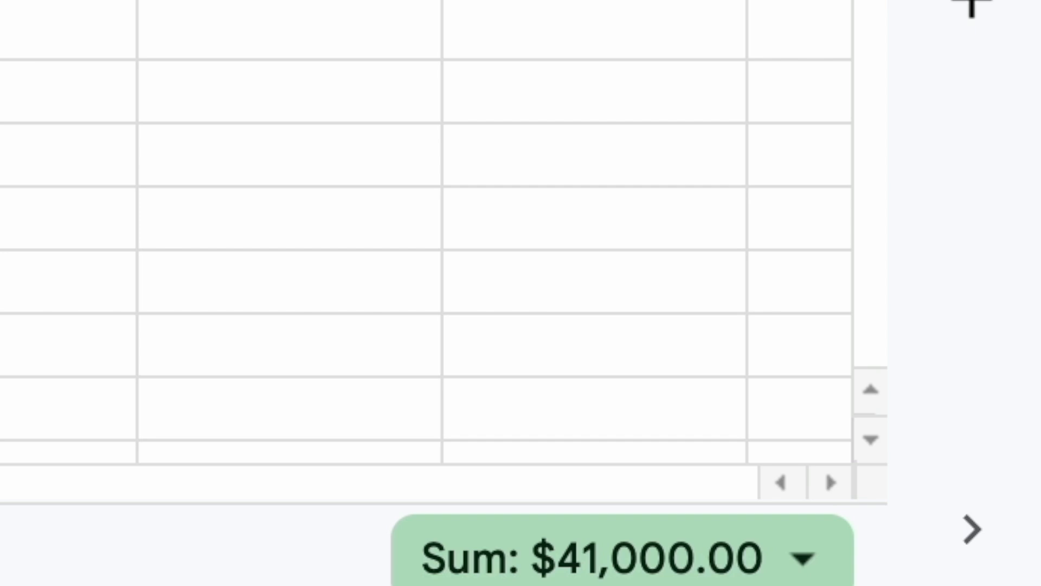
click(286, 206)
key(ctrl+shift+Down)
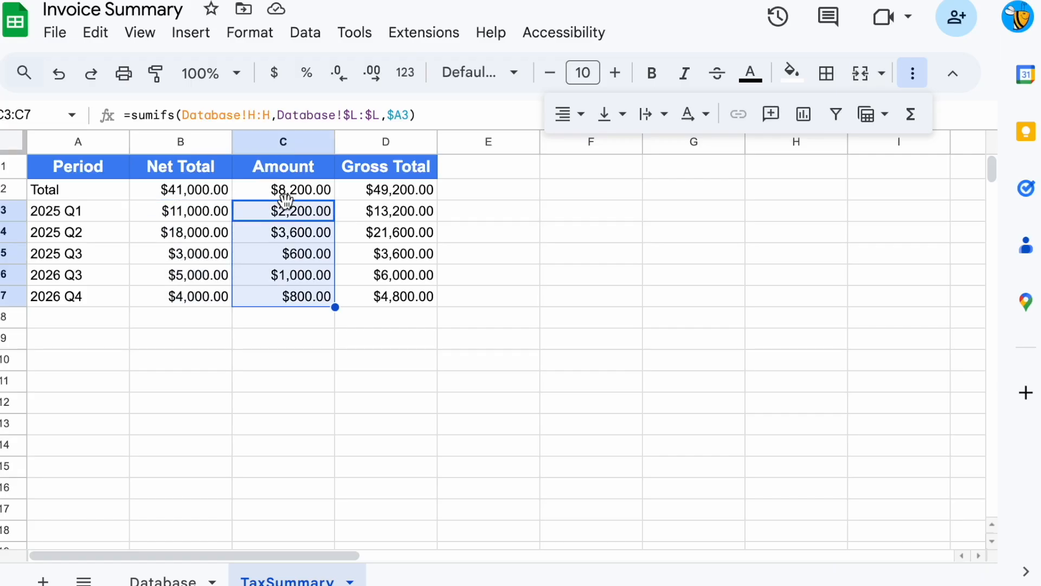
click(385, 217)
key(ctrl+shift+Down)
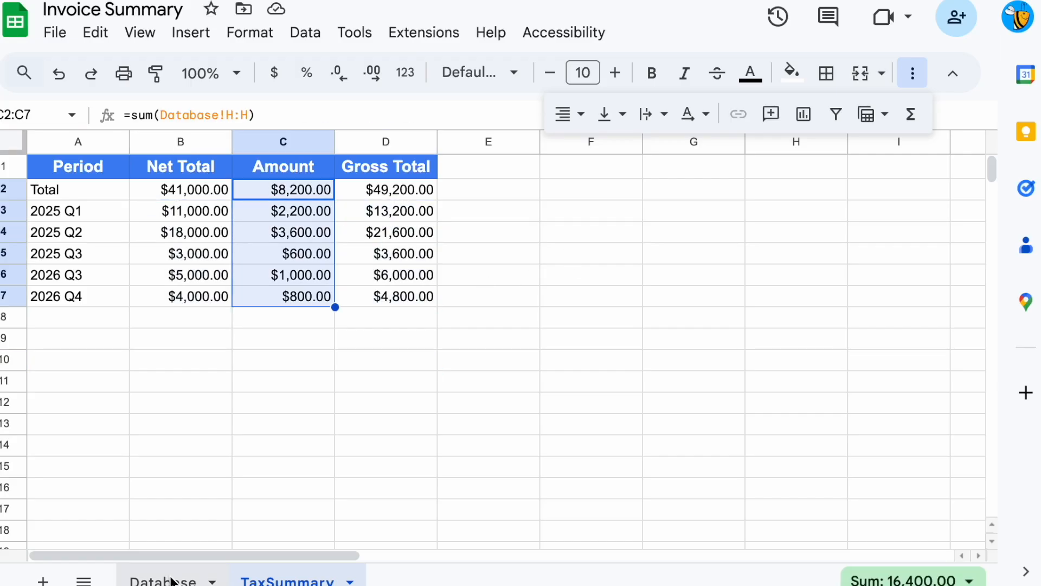
click(43, 224)
click(70, 212)
shift+click(72, 295)
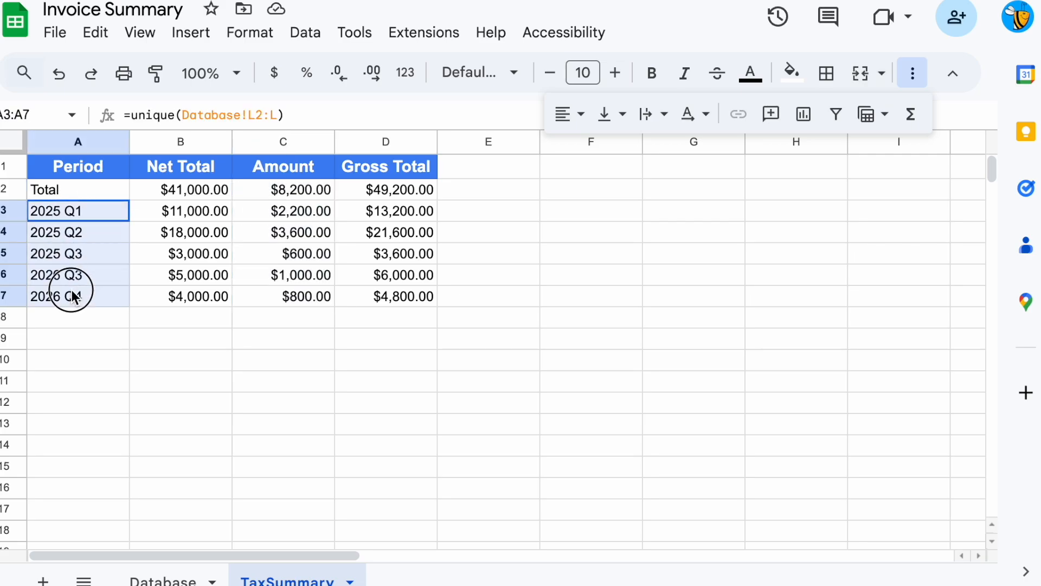
On the Database sheet, replace the Qtr value in cell K2 with the formula =month(B2)
click(164, 576)
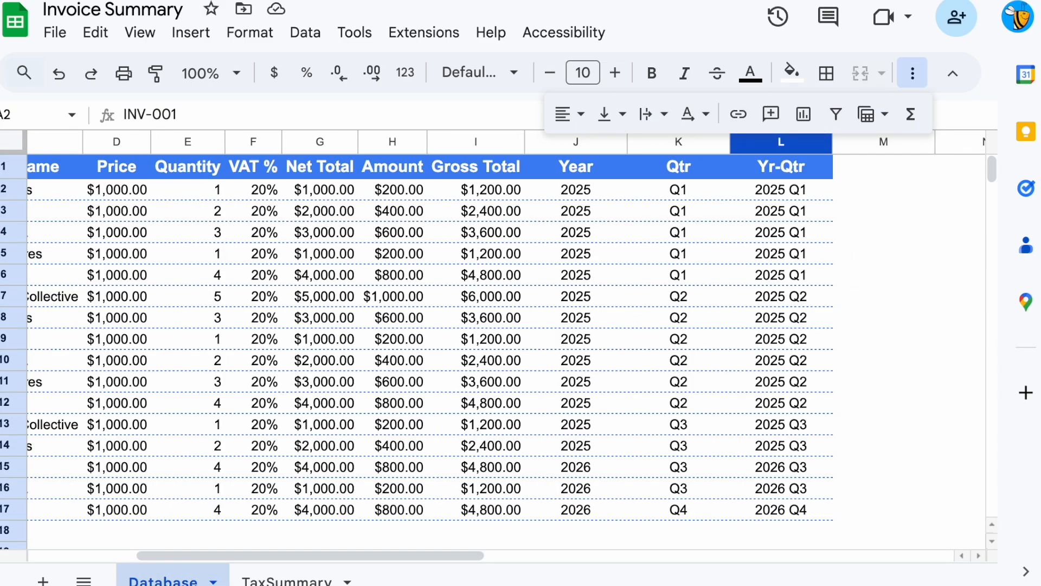
click(697, 197)
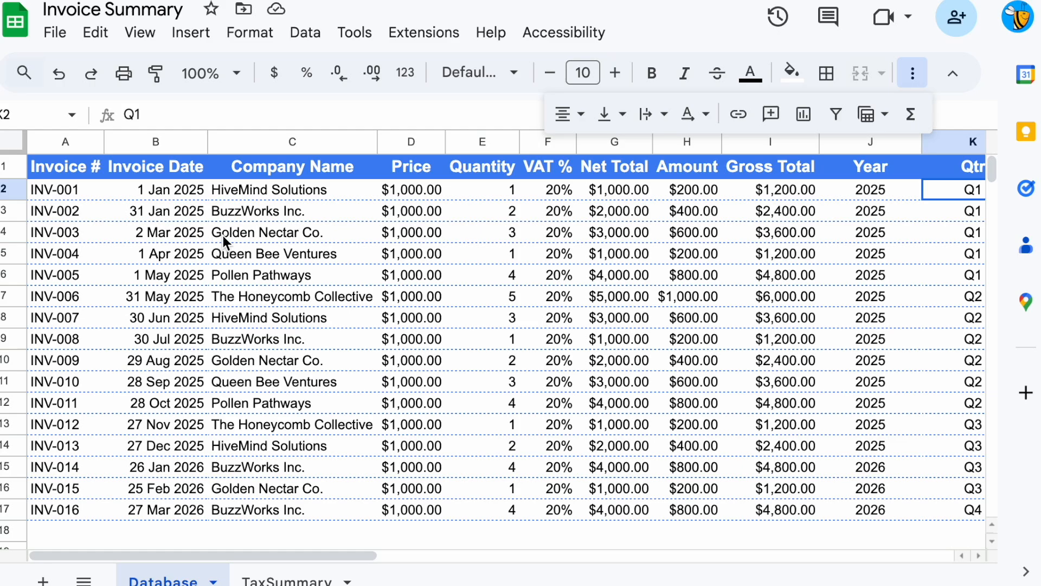
scroll(223, 235, right, 3)
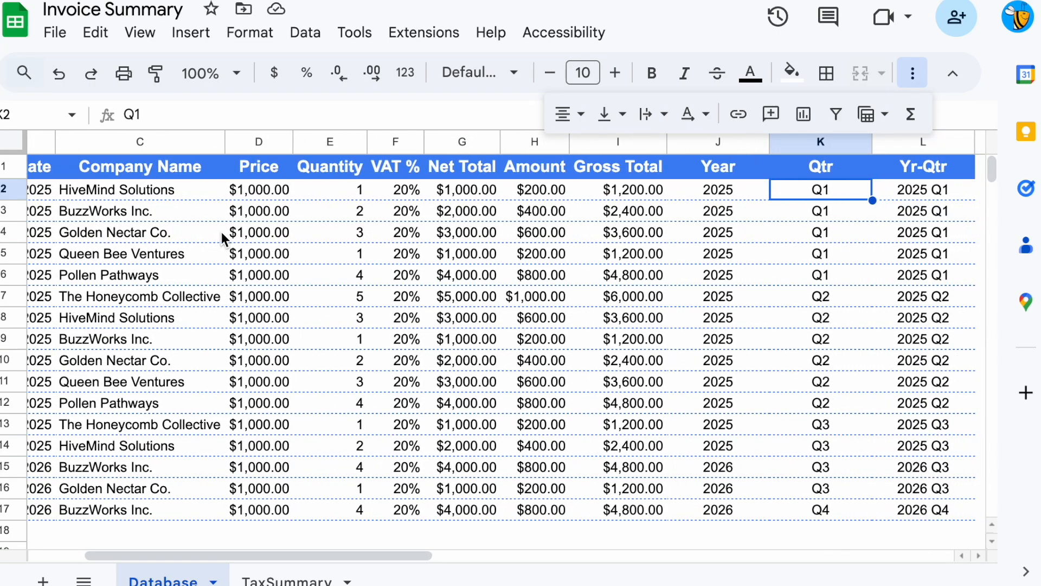
scroll(222, 232, right, 2)
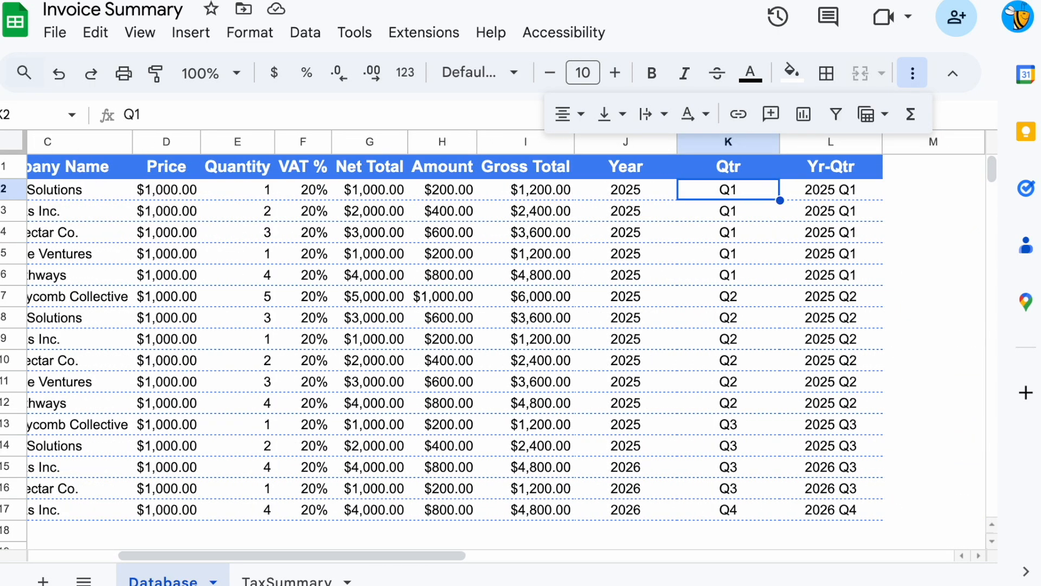
click(736, 188)
text(=m)
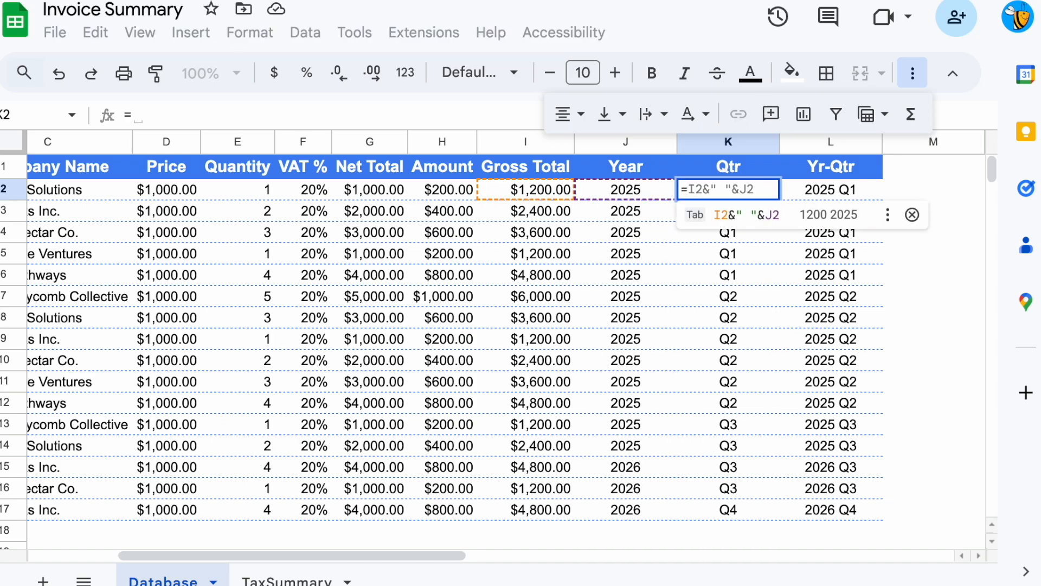
text(onth()
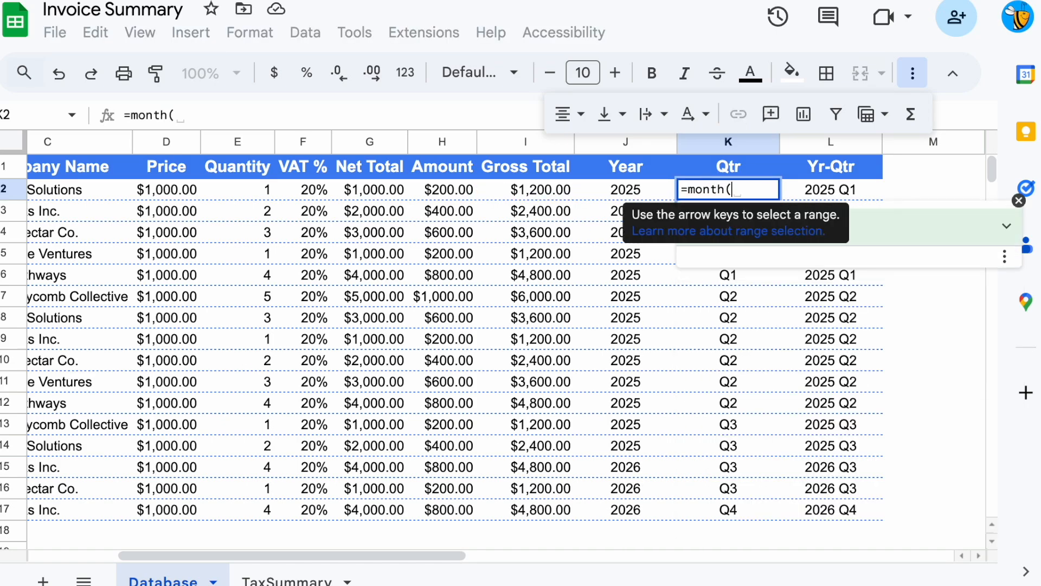
key(ctrl+Left)
key(Right)
text())
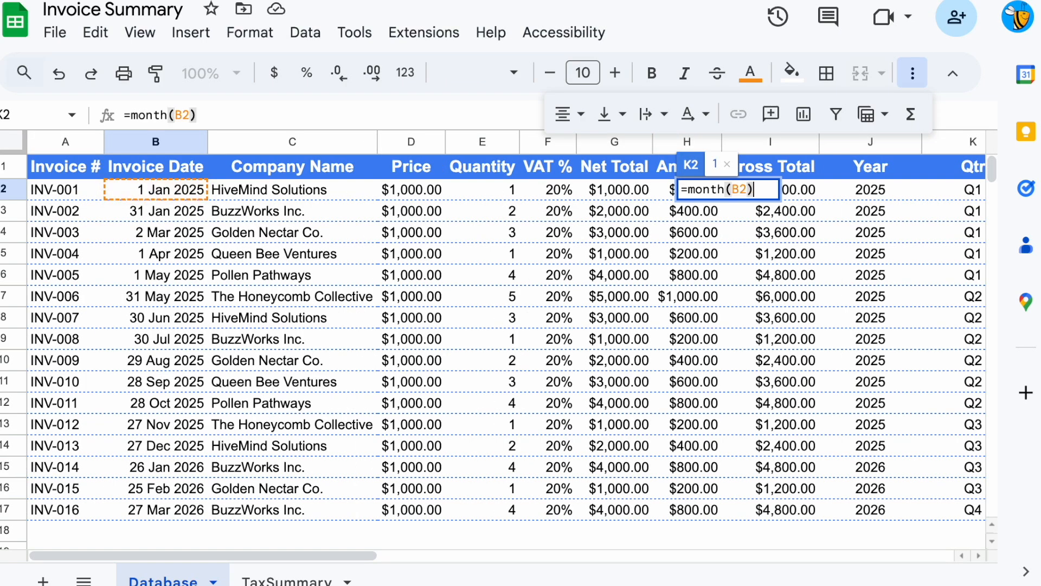
key(Return)
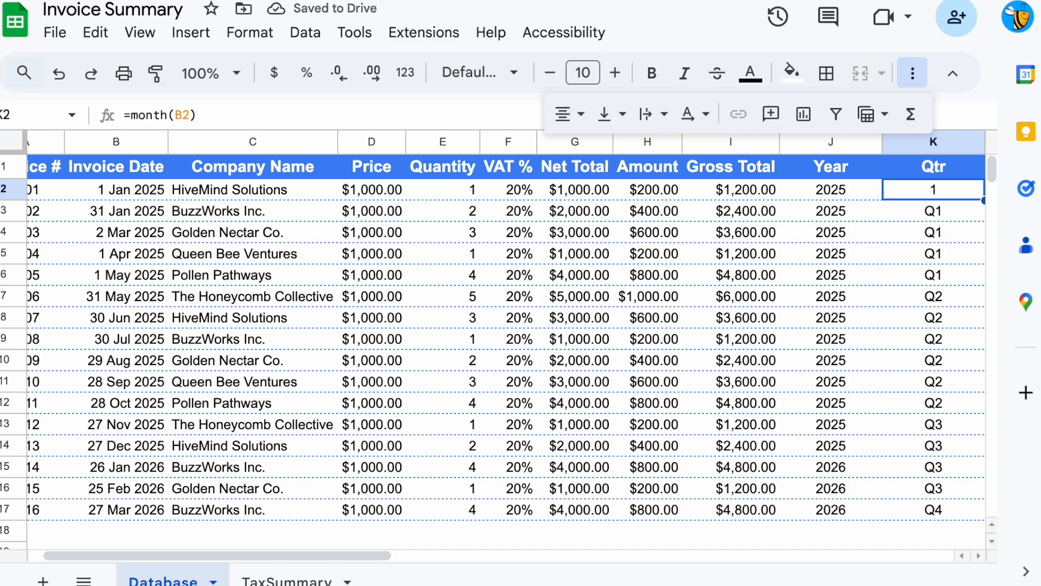
Extend the K2 formula to divide the month by three: =month(B2)/3
click(209, 116)
text(/)
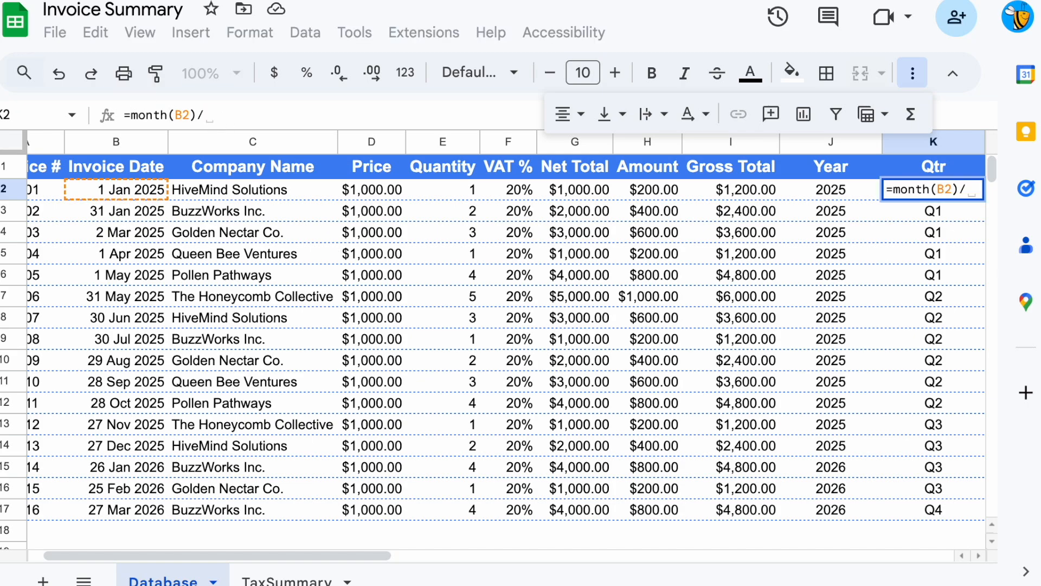
text(3)
key(Return)
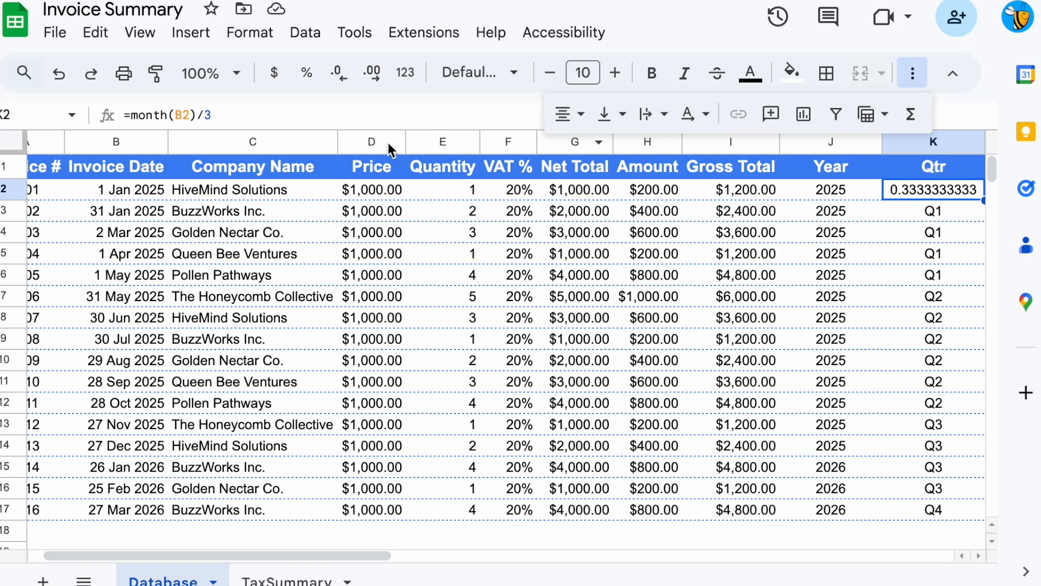
Wrap the K2 formula in a rounding-up function so it reads =ceiling(month(B2)/3)
click(130, 115)
text(ceiling()
key(End)
text())
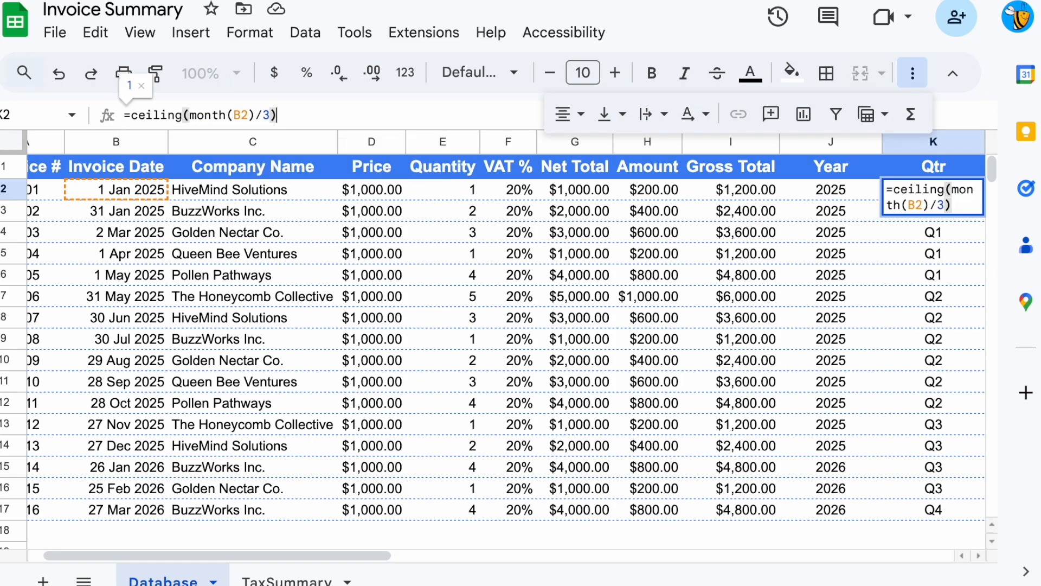
key(Return)
Fill the quarter formula from K2 down through K17 and select the K2:K4 results
key(Up)
key(ctrl+shift+Down)
key(ctrl+d)
key(Up)
key(Down)
key(shift+Down)
key(shift+Down)
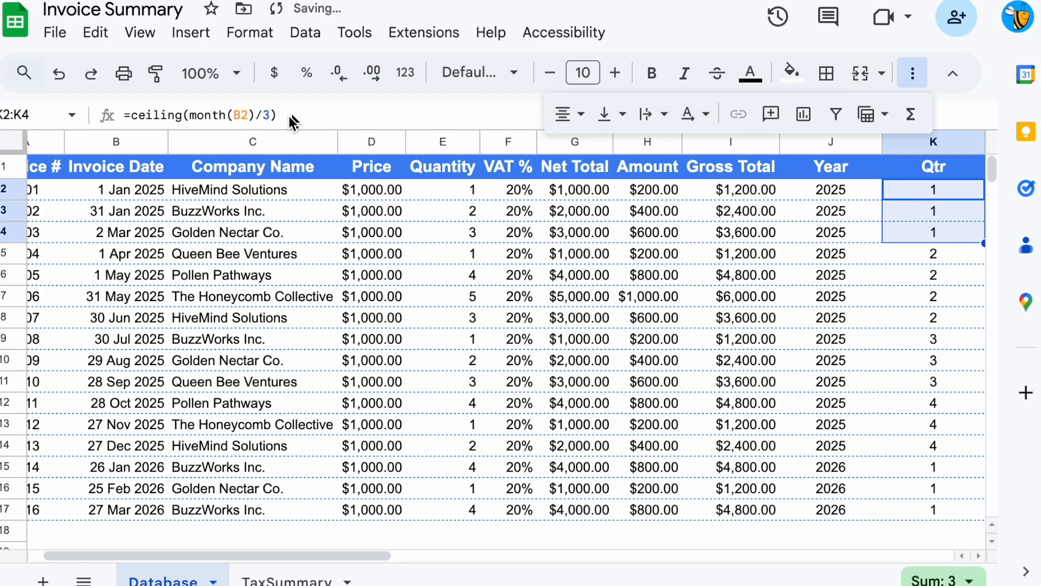
Highlight the January to March invoice rows, B2:K4, to check their dates against the calculated quarter
key(shift+Left)
key(shift+Left)
key(shift+Left)
key(shift+Left)
key(shift+Left)
key(shift+Left)
key(shift+Left)
key(shift+Left)
key(shift+Left)
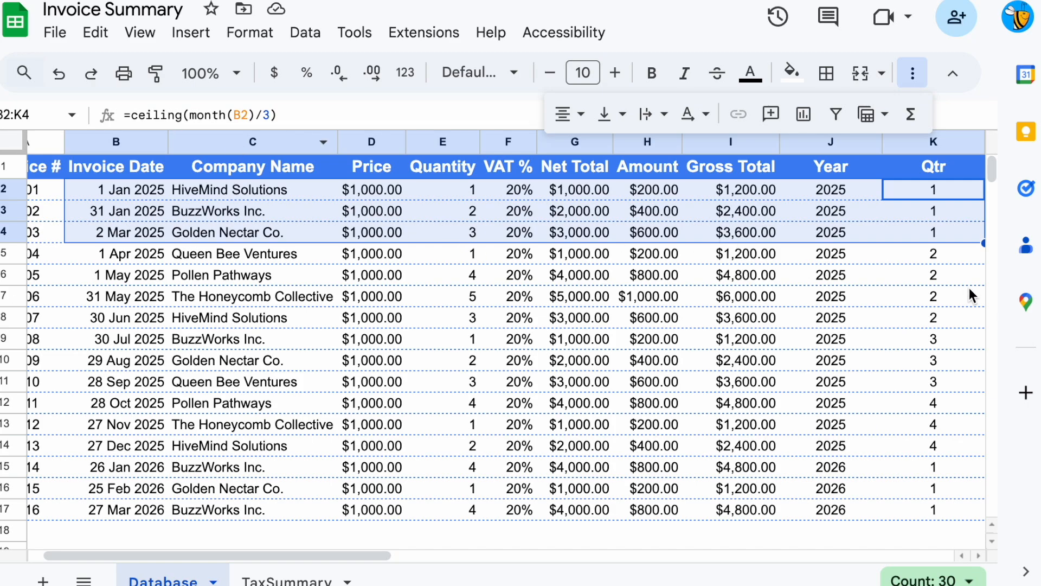
Examine the second-, third- and fourth-quarter 2025 invoice rows by highlighting each group from Invoice Date to Qtr
click(971, 259)
key(shift+Down)
key(shift+Down)
key(shift+Down)
key(shift+Left)
key(shift+Left)
key(shift+Left)
key(shift+Left)
key(shift+Left)
key(shift+Left)
key(shift+Left)
key(shift+Left)
key(shift+Left)
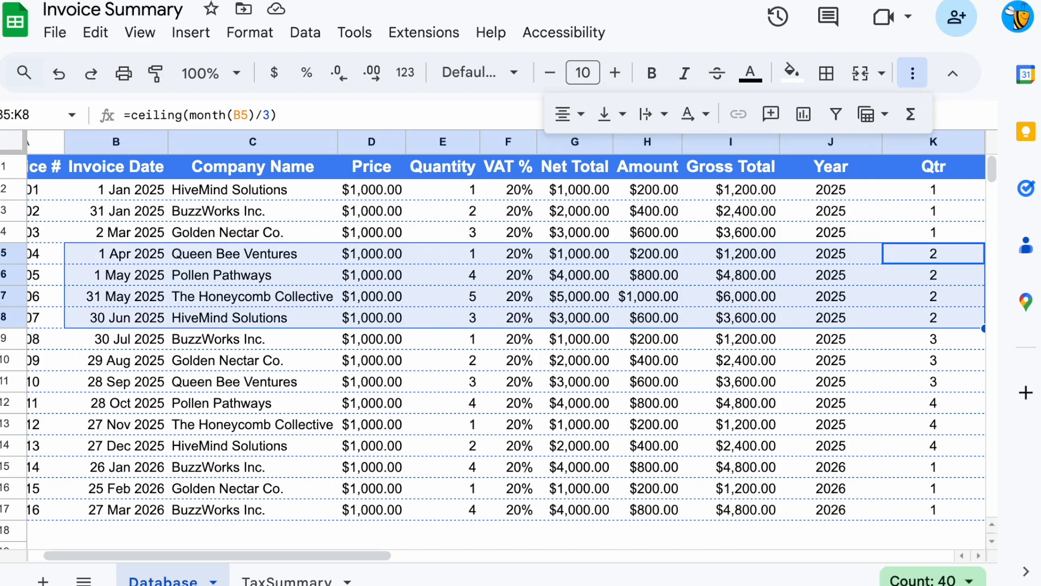
drag(965, 339, 93, 385)
drag(948, 401, 104, 455)
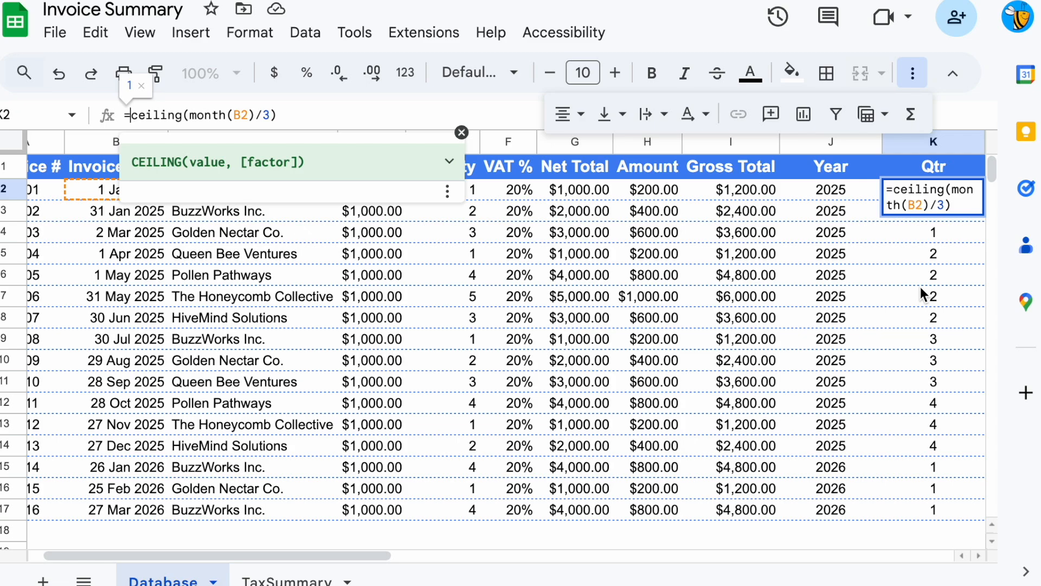
Prefix the K2 formula with the letter Q so it reads ="Q"&ceiling(month(B2)/3), and fill it down the Qtr column
text("Q")
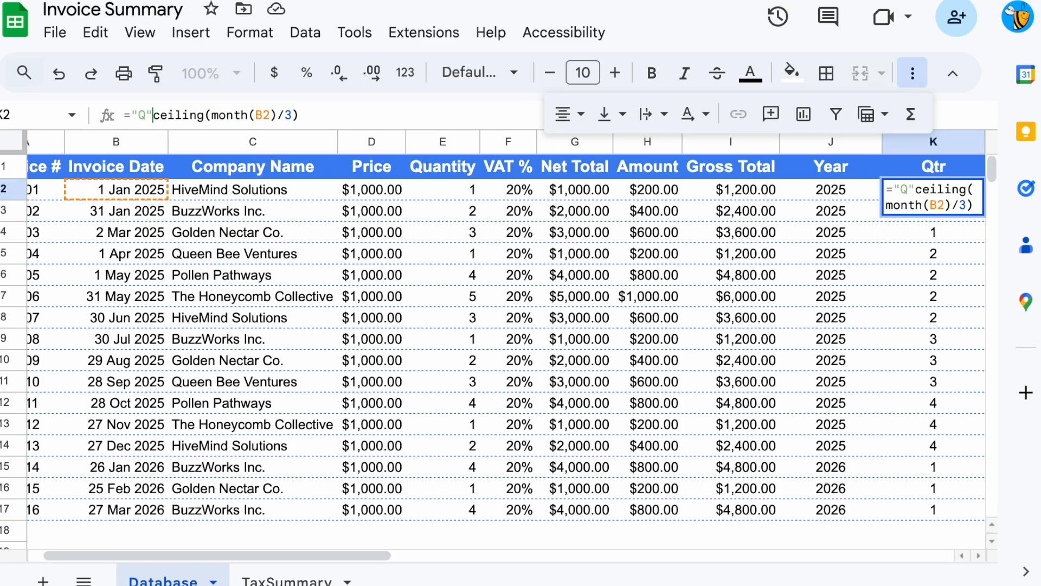
text(&)
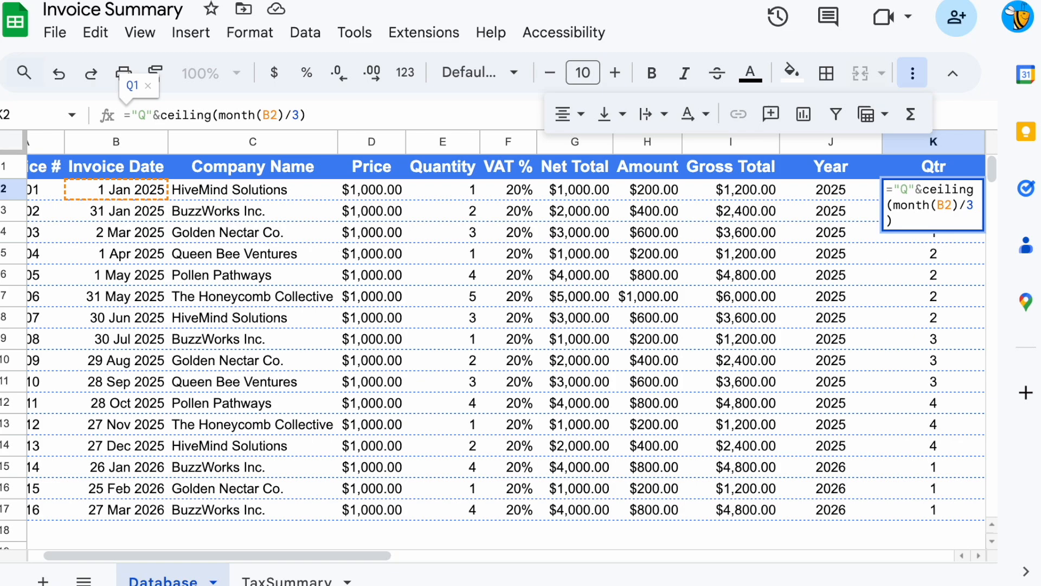
key(Return)
key(ctrl+shift+Down)
key(ctrl+Return)
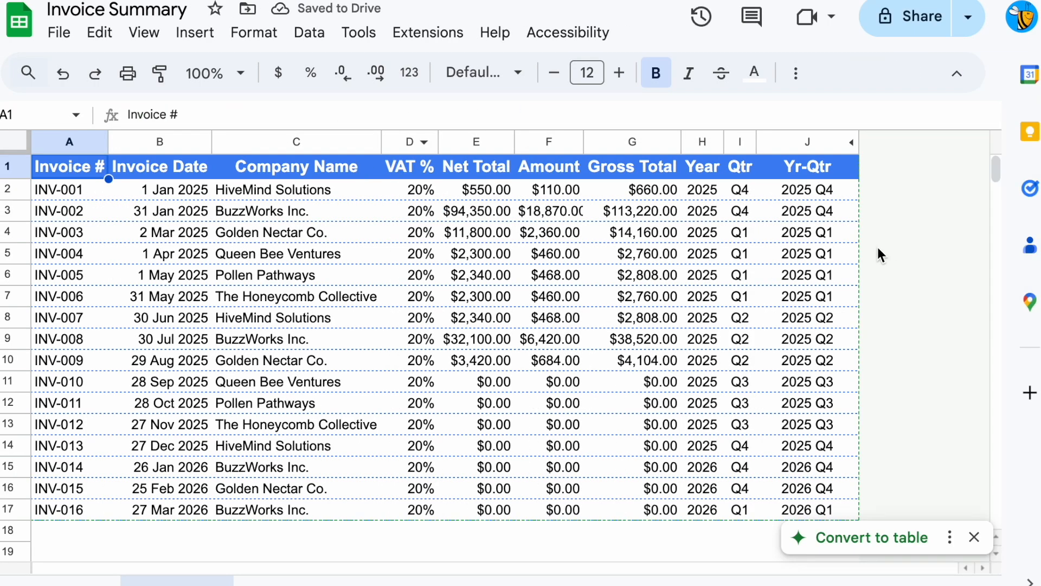
Clear the existing Qtr formulas from I2 through I17 in the version with VAT % in column D
click(302, 116)
triple_click(302, 116)
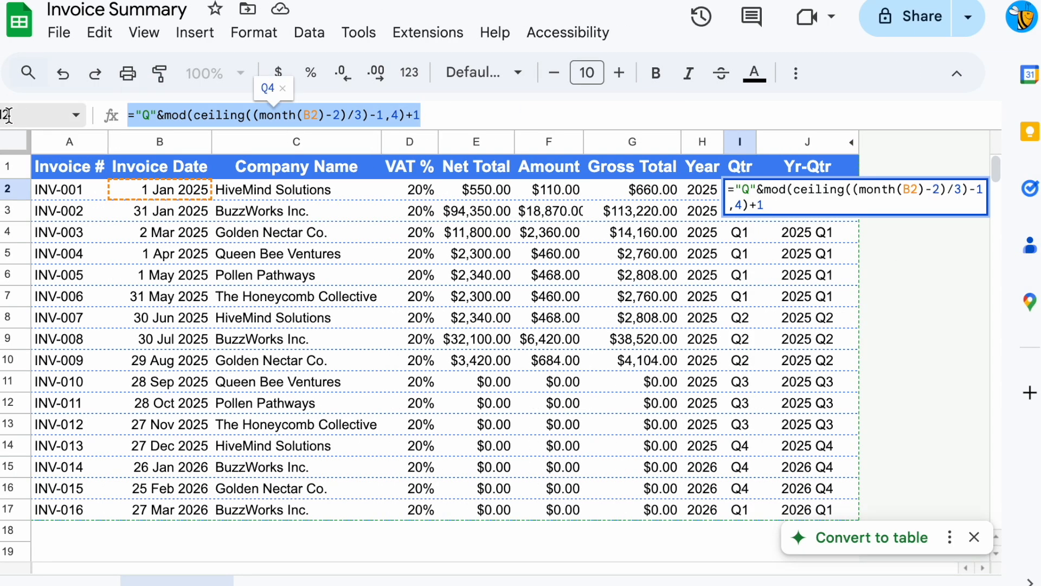
key(ctrl+x)
key(Return)
key(ctrl+shift+Down)
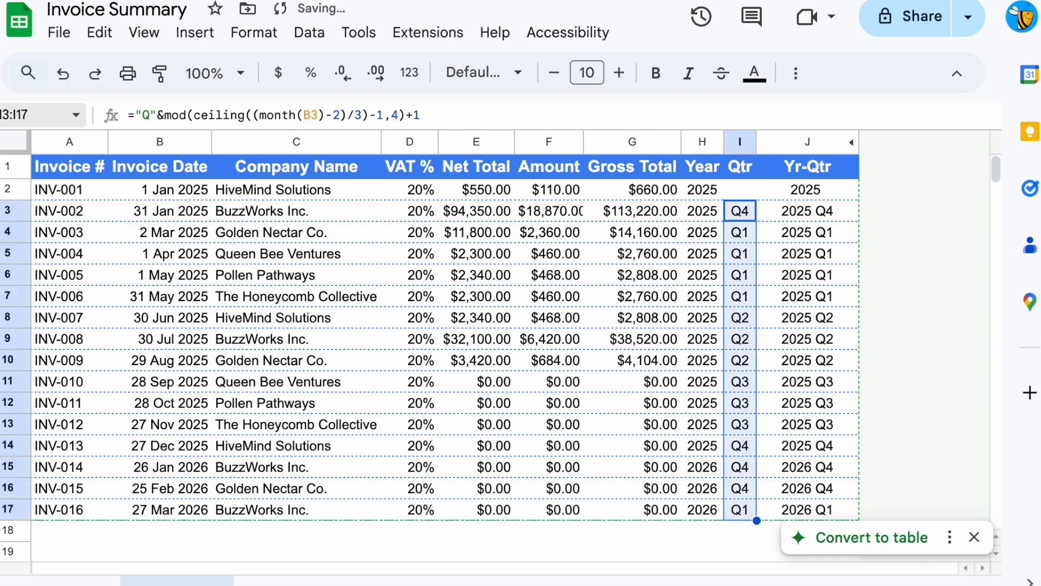
key(Delete)
Start a Choose formula in I2 that uses month(B2) as its index
key(Up)
text(=Choose()
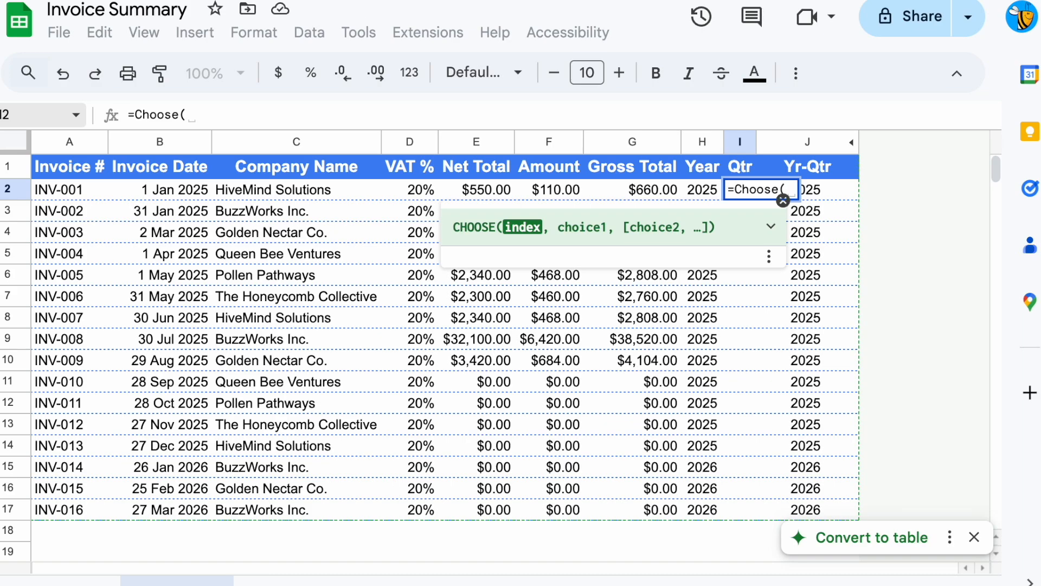
text(m)
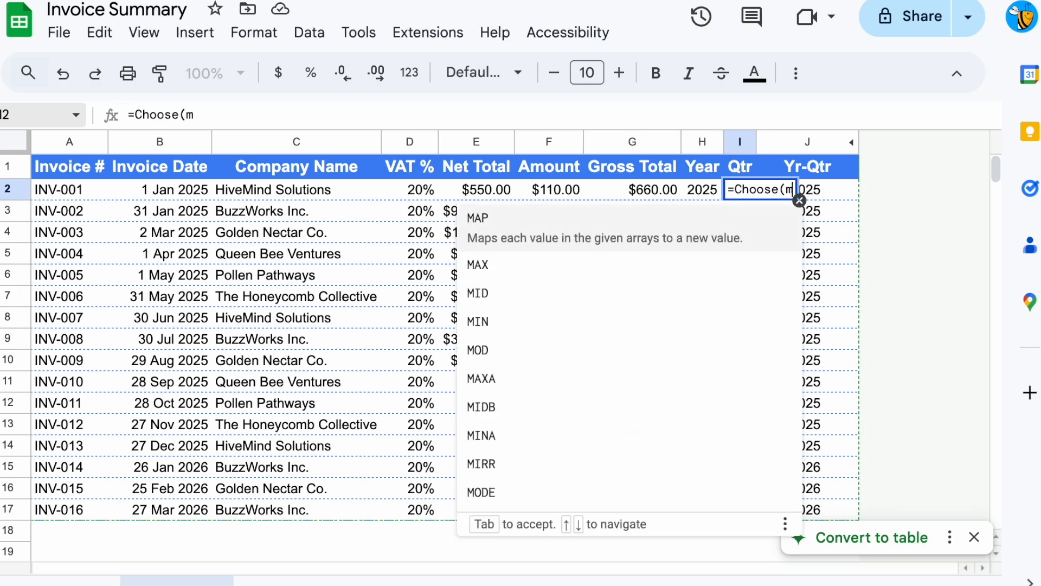
text(onth()
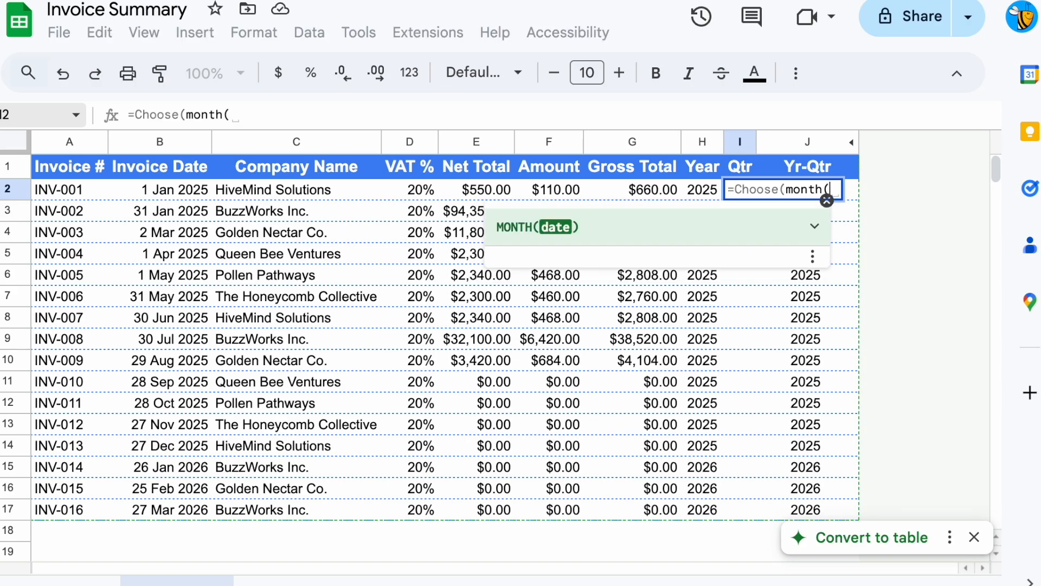
key(Left)
key(Left)
key(Left)
key(Left)
key(Left)
key(Left)
key(Left)
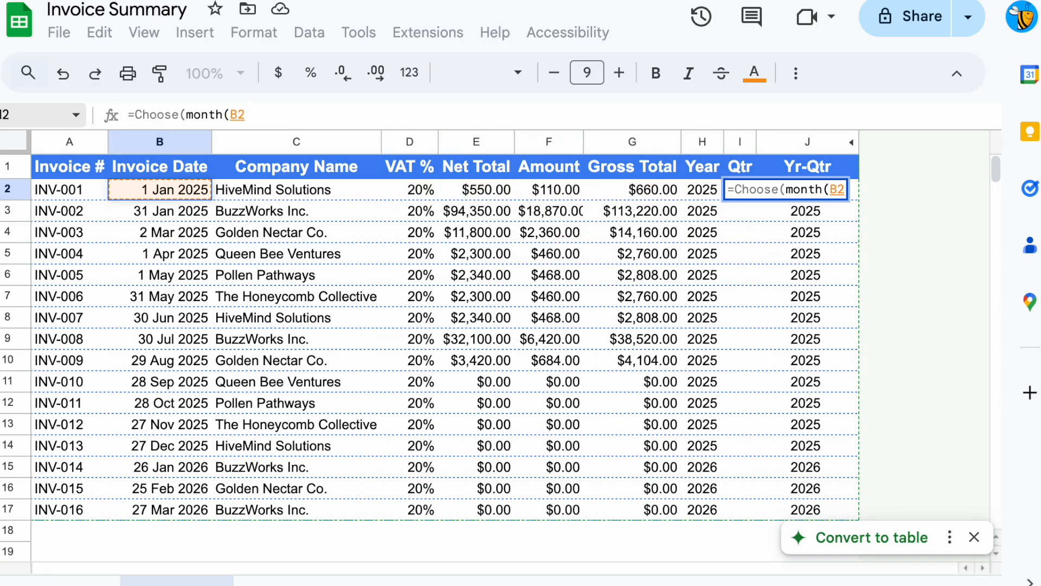
text(),)
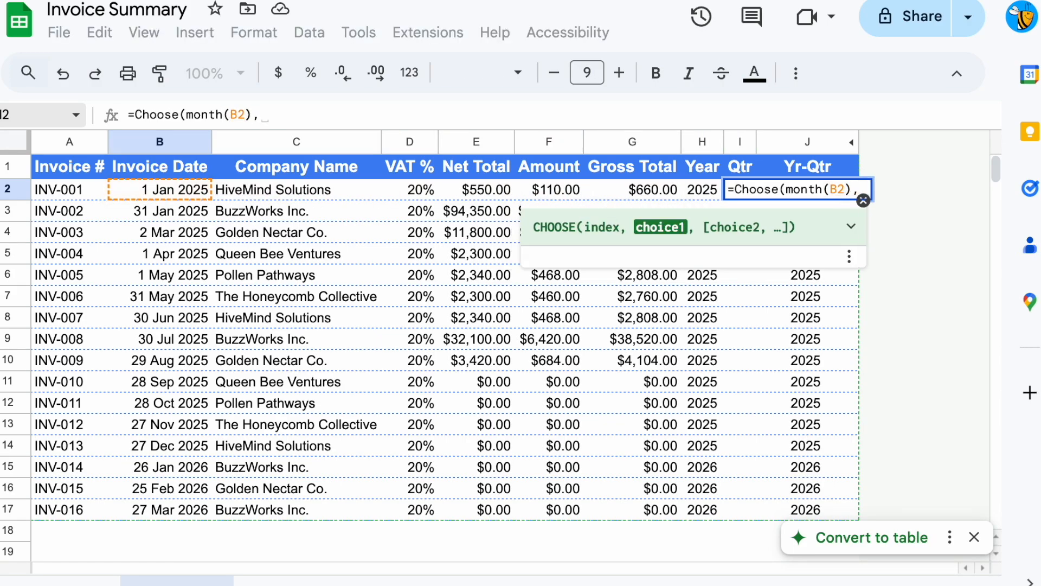
Complete the I2 Choose formula with the choices 1,1,1,2,2,2,3,3,3,4,4,4 and commit it
text(1,1,)
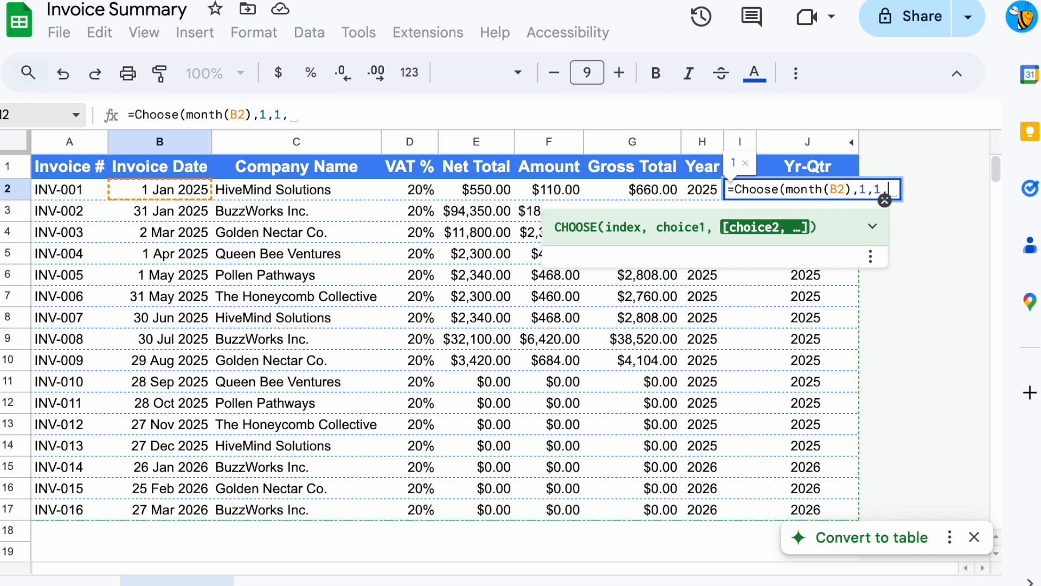
text(1,)
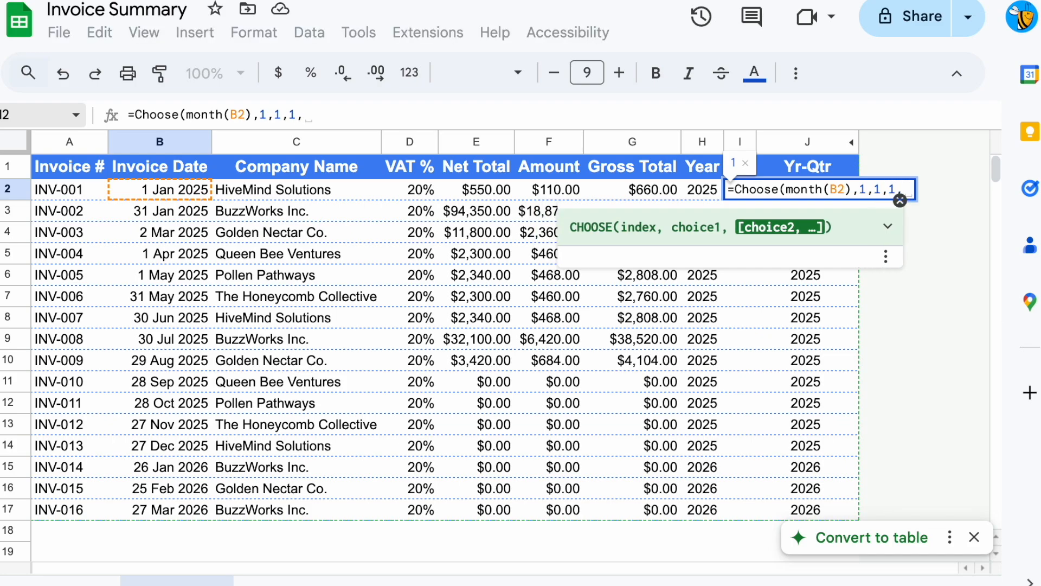
text(2,2,2,)
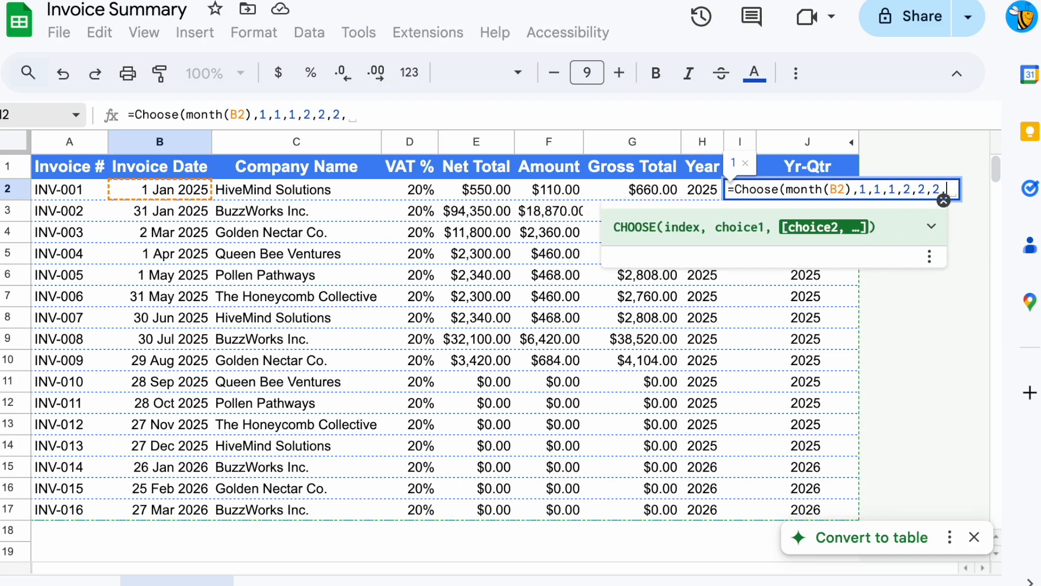
text(3,3,3,)
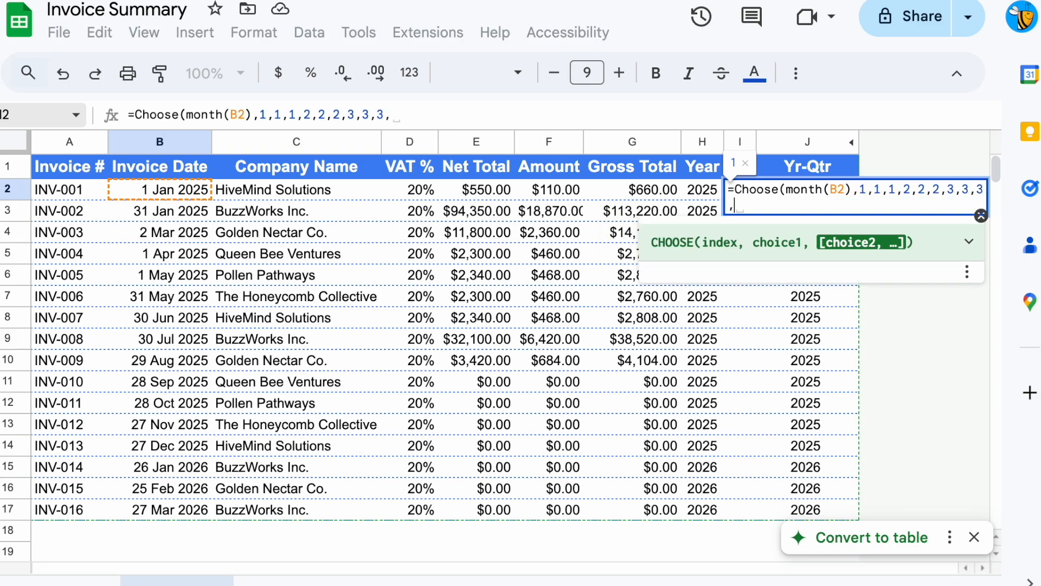
text(4,4,4))
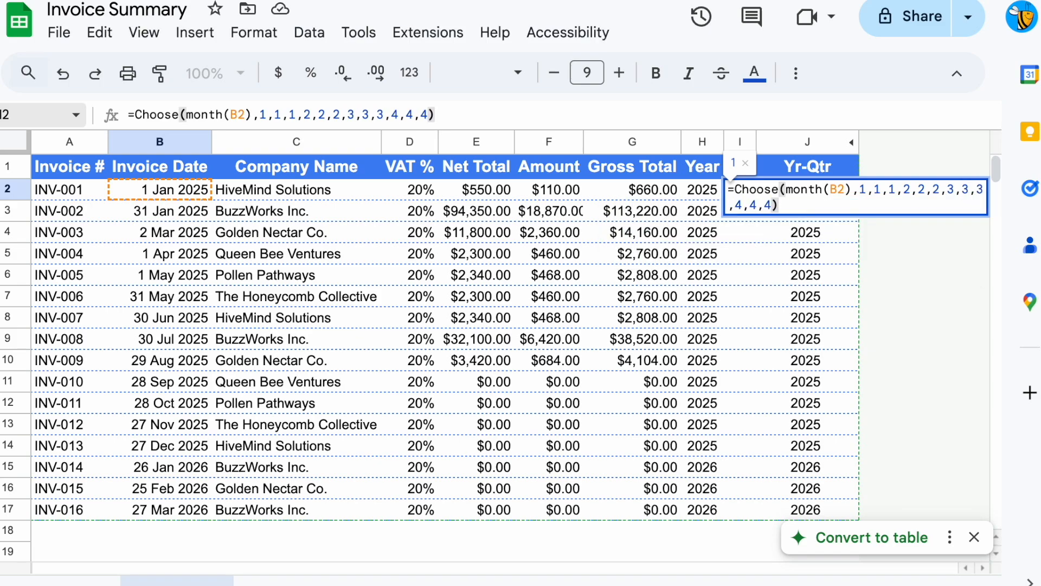
key(Return)
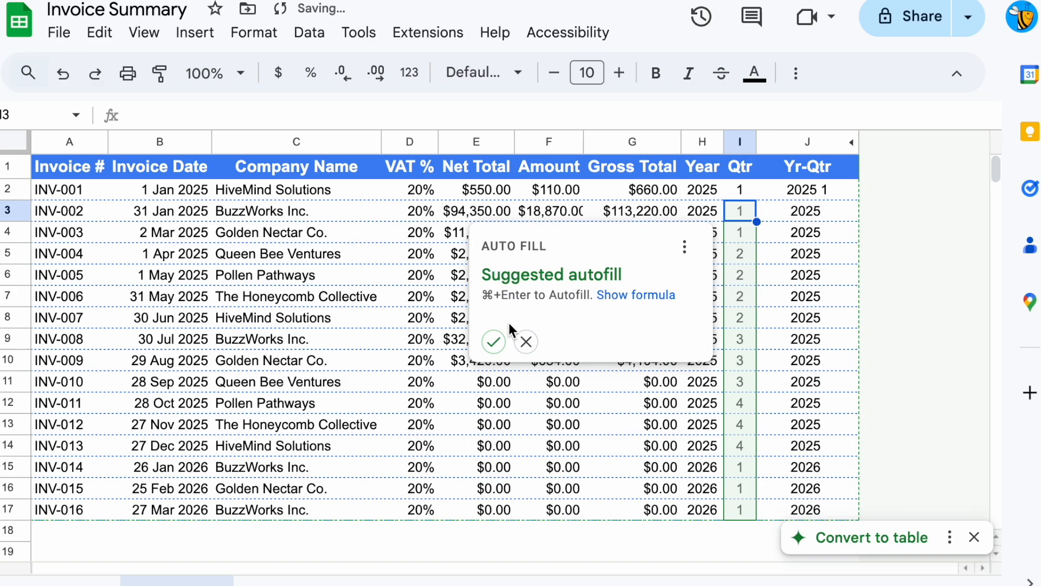
Accept the suggested autofill of the Choose formula down through I17 and return to I2
click(493, 341)
key(ctrl+Down)
key(Up)
key(Up)
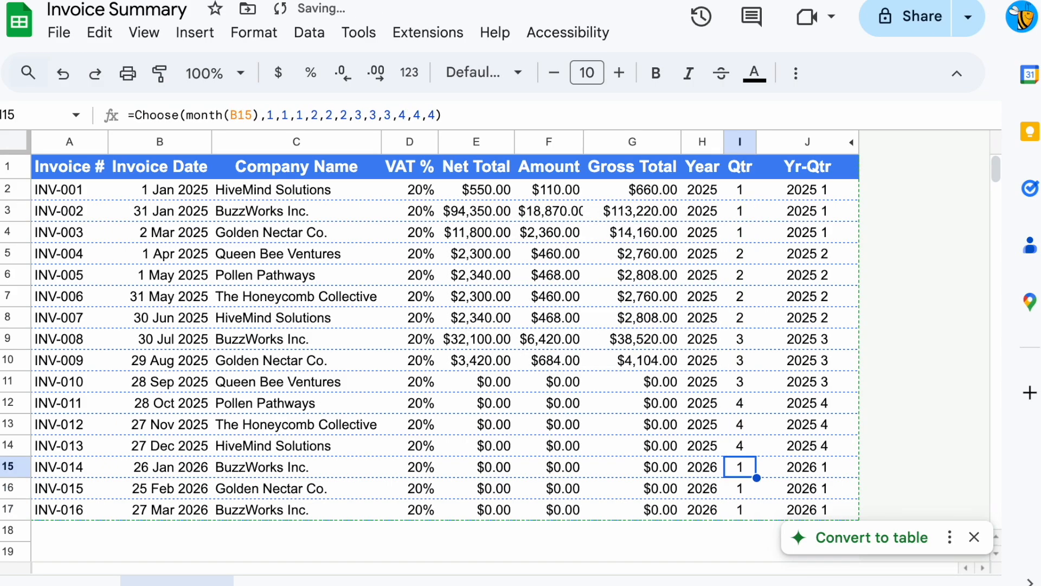
key(ctrl+Up)
key(Down)
key(Down)
key(Up)
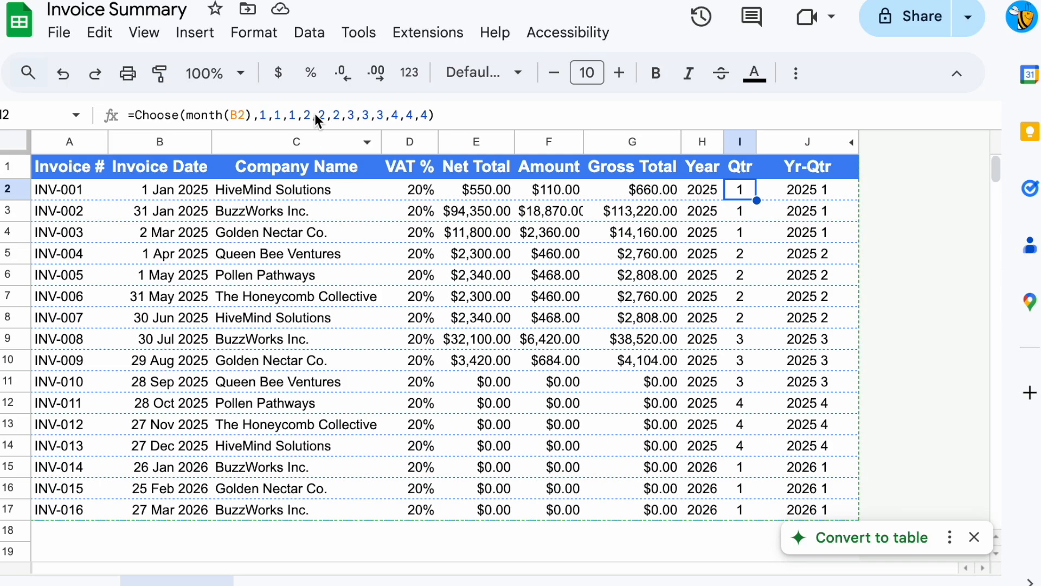
Prefix the I2 Choose formula with "Q"& and copy the updated formula down through I17
click(136, 116)
text("Q)
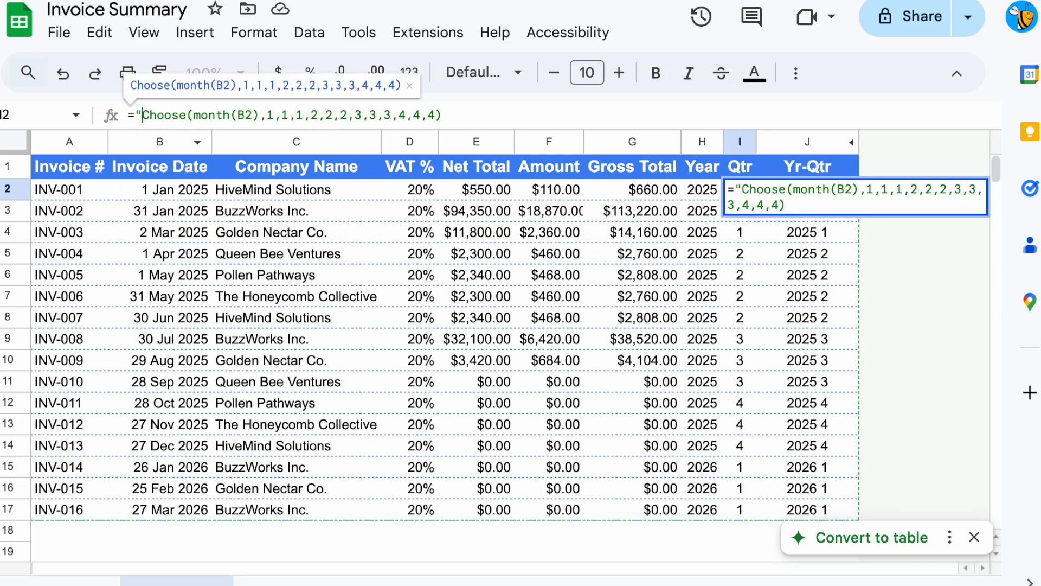
text(")
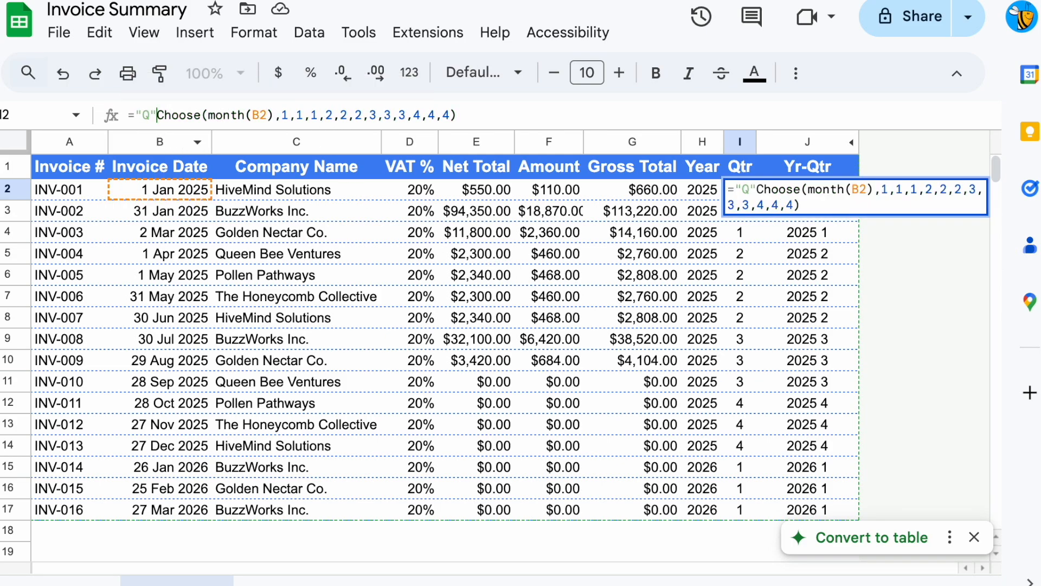
text(&)
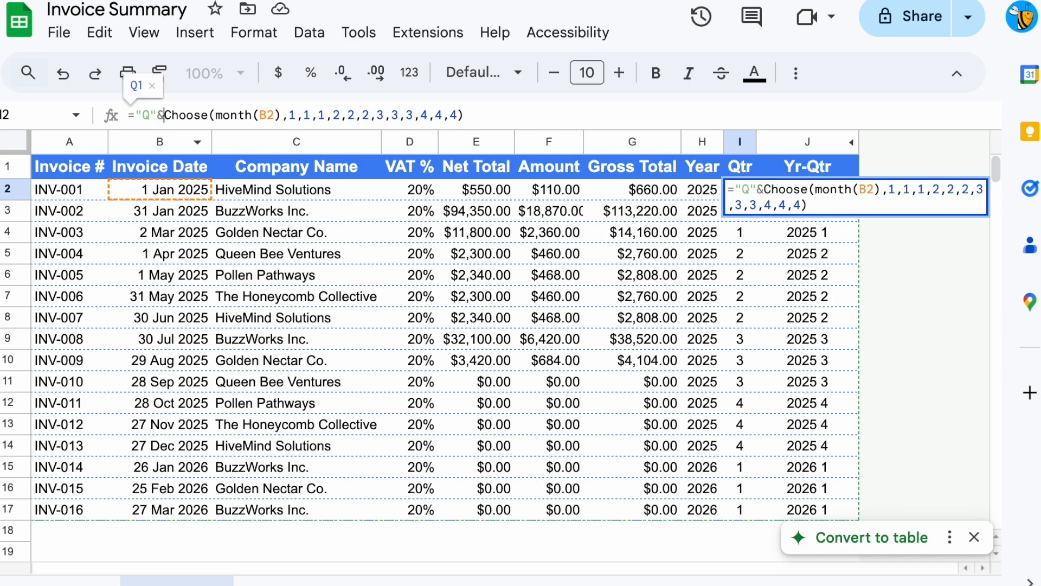
key(Return)
key(Up)
key(ctrl+shift+Down)
key(ctrl+v)
key(ctrl+Up)
key(Down)
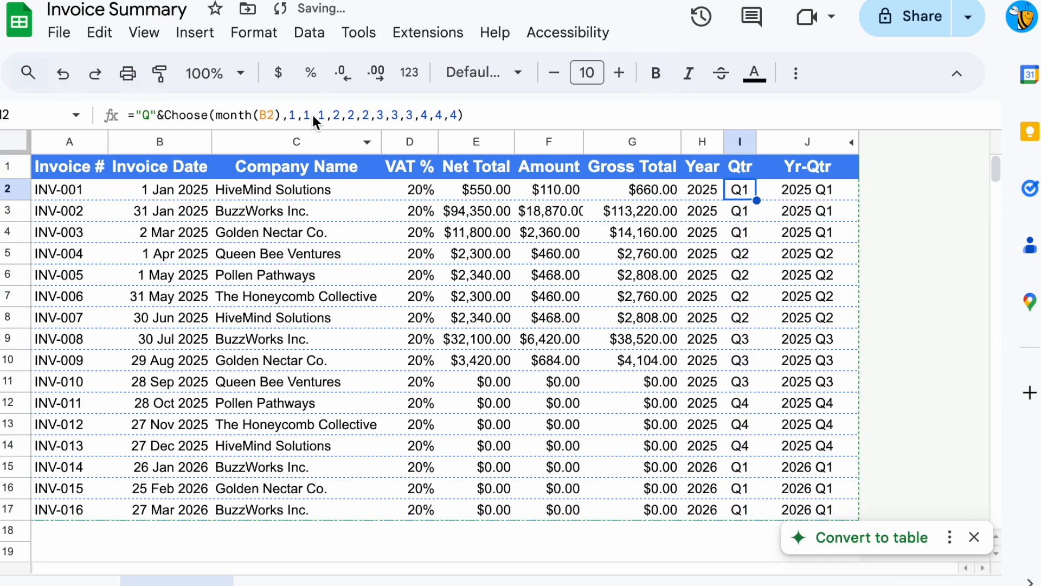
Change the first three choices in the I2 formula to 4,4,4 for a shifted fiscal year
click(288, 115)
key(Delete)
key(Delete)
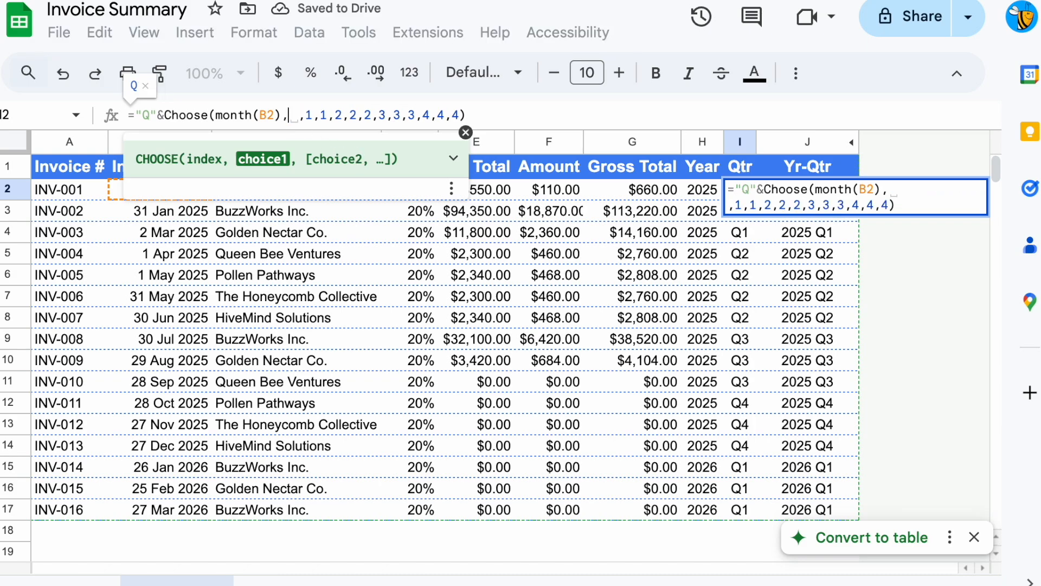
text(4,4)
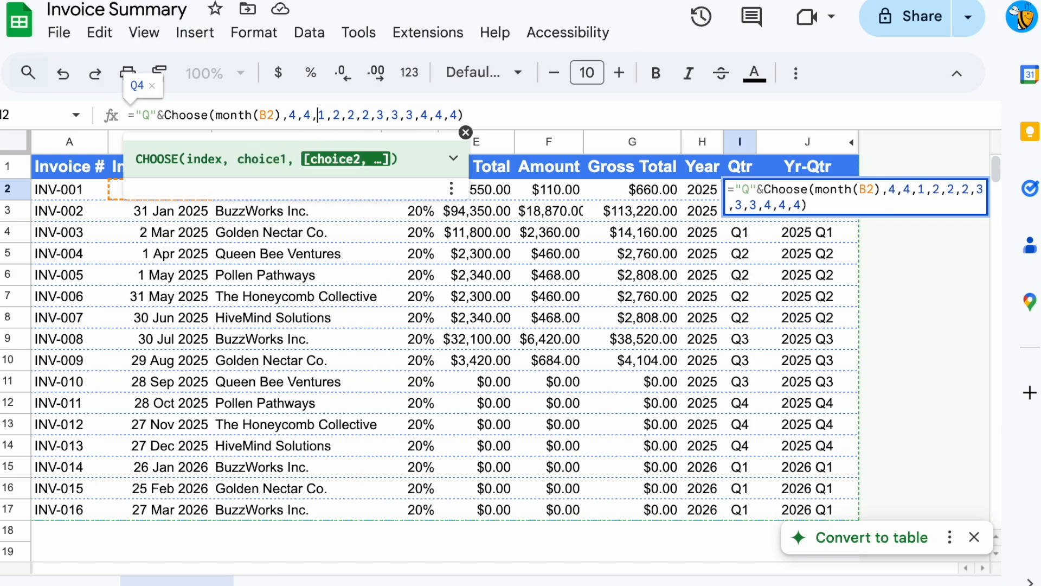
key(Delete)
text(4)
Change the April to September choices in the I2 formula to 1,1,1,2,2,2
key(Right)
key(BackSpace)
text(1)
key(Right)
key(BackSpace)
text(1)
key(Right)
key(BackSpace)
text(1)
key(BackSpace)
text(2)
key(BackSpace)
text(2)
key(Right)
key(Right)
key(BackSpace)
text(2)
Change the last three choices in the I2 formula to 3,3,3 and copy the formula down the Qtr column through I17
key(Right)
key(BackSpace)
text(3)
key(Right)
key(BackSpace)
text(3)
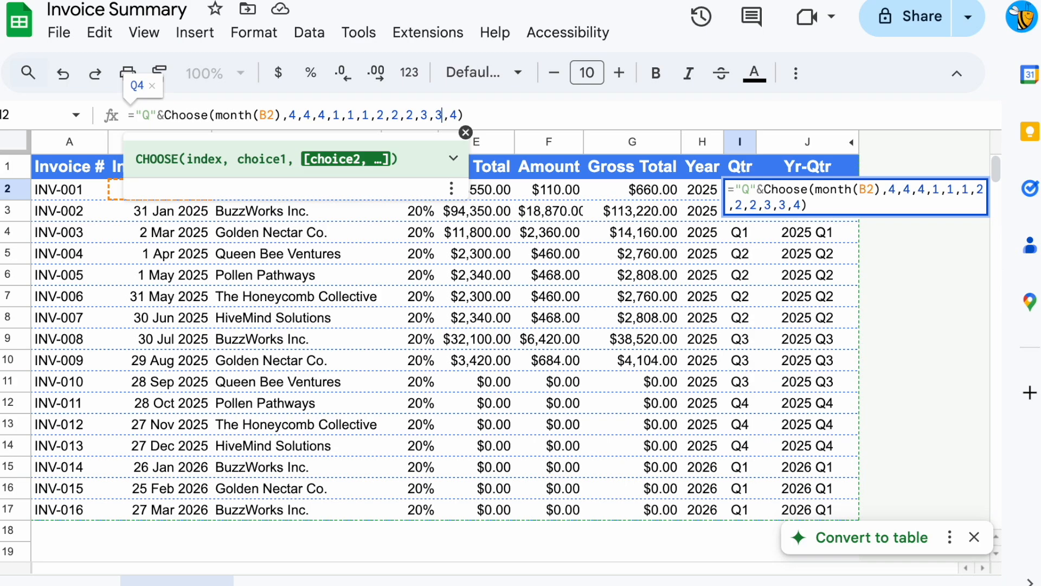
key(BackSpace)
text(3)
key(Return)
key(Up)
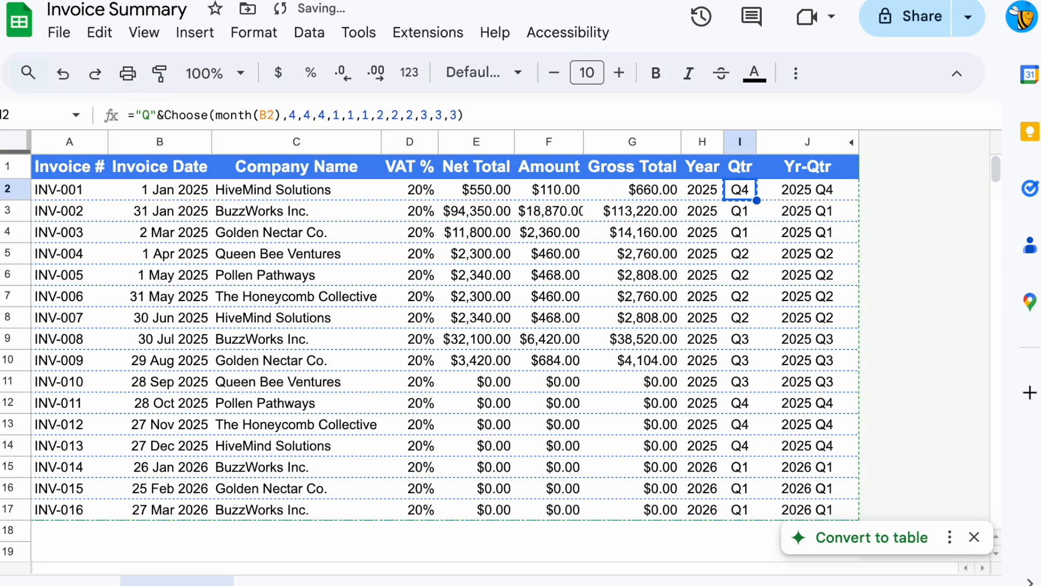
key(ctrl+shift+Down)
key(ctrl+v)
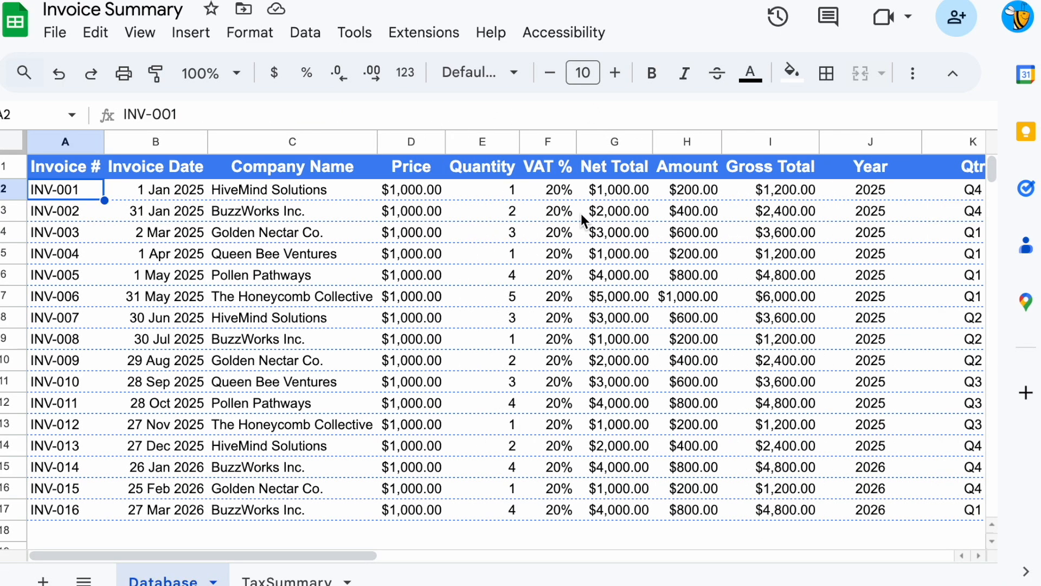
On the Database sheet with prices, rename the Quantity header in E1 as Qty and fit column E to its contents
click(491, 170)
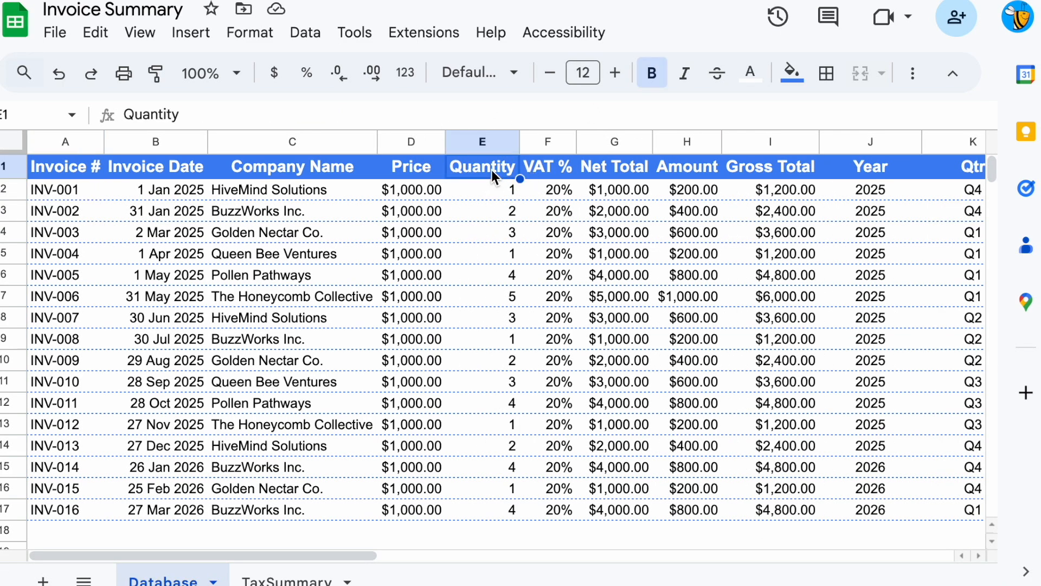
text(Qty)
key(Return)
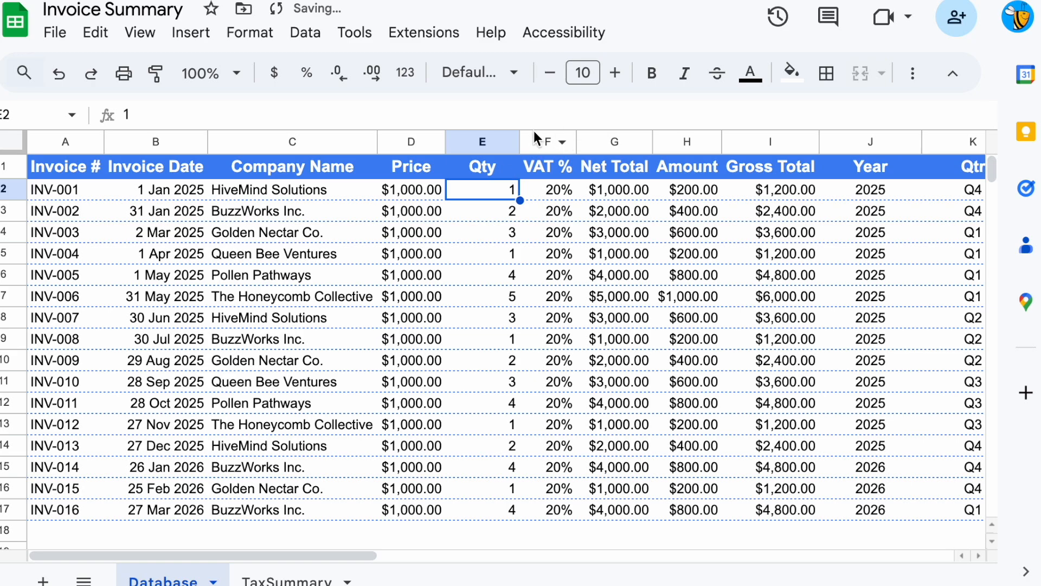
double_click(520, 141)
Fit the Year and Qtr columns to their contents and select the Yr-Qtr cells L2:L17
scroll(753, 217, right, 1)
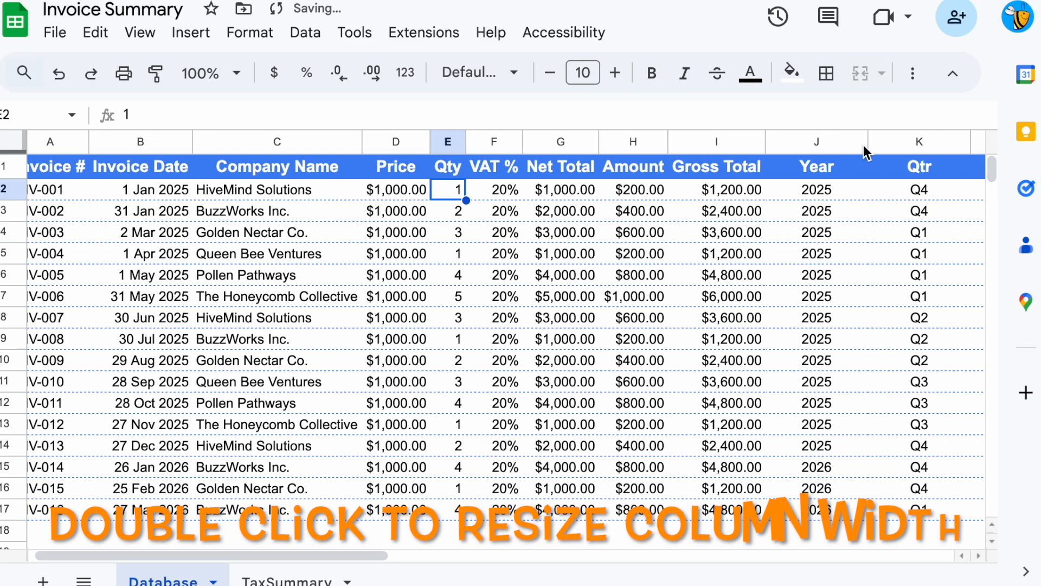
double_click(866, 142)
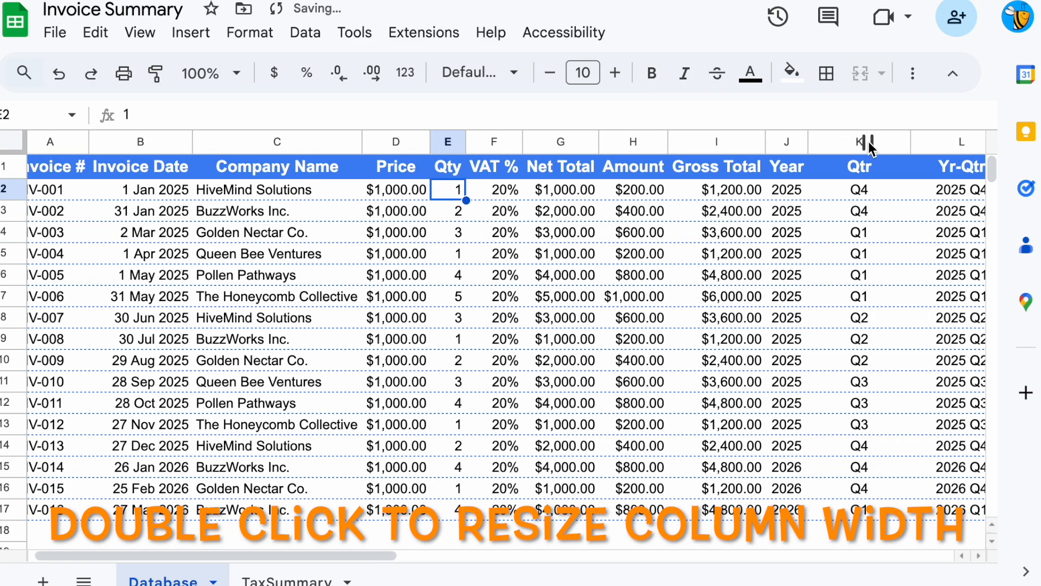
double_click(911, 142)
click(925, 191)
shift+click(915, 512)
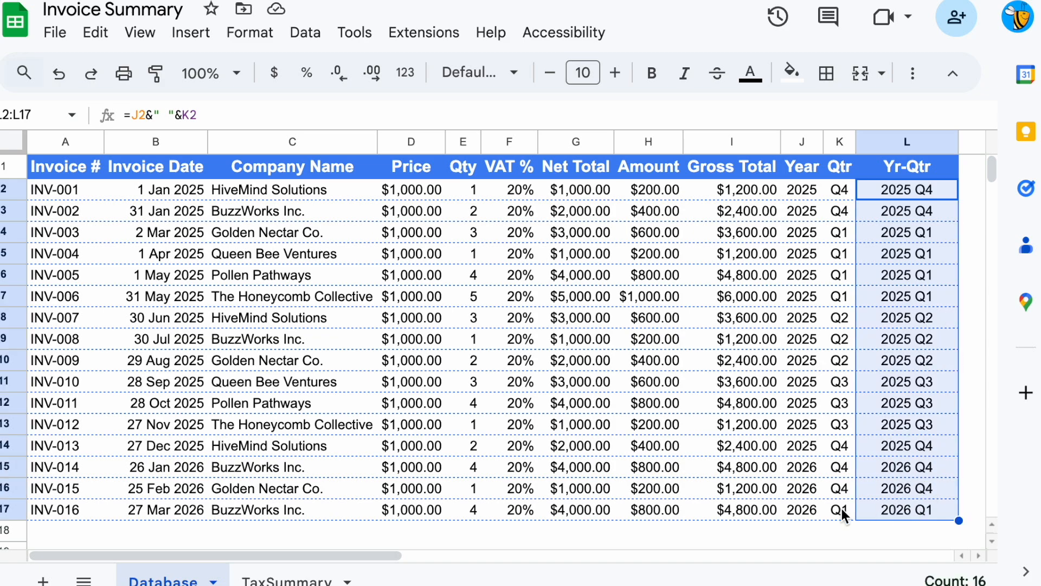
On the TaxSummary sheet, copy the period total formulas in B7:D7 down through row 17
click(277, 578)
click(180, 337)
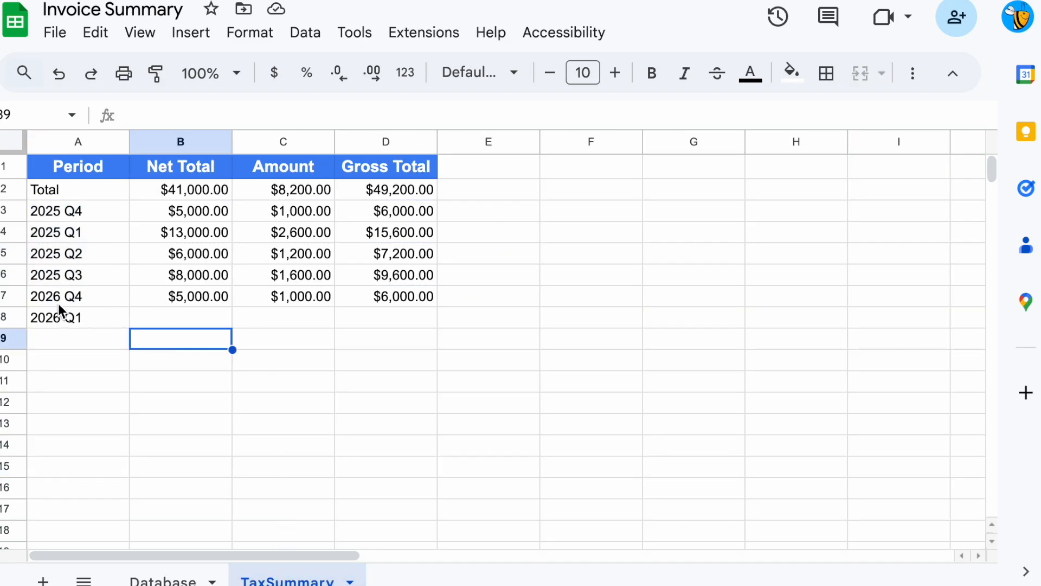
drag(87, 214, 90, 319)
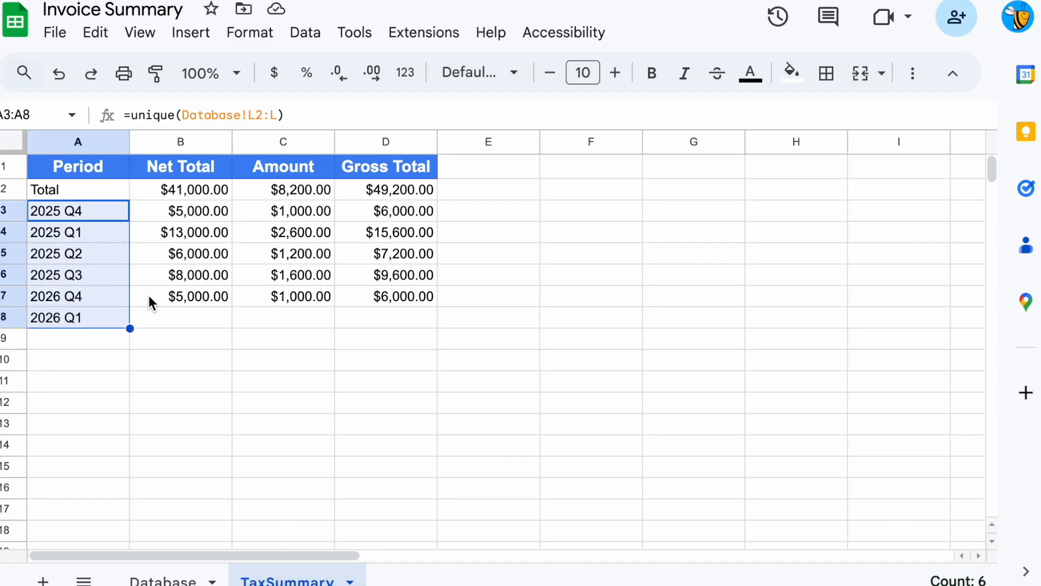
drag(149, 298, 406, 526)
Check the empty Period cells A9:A17 and the sumifs formula in C9 that refers to them
drag(81, 338, 57, 507)
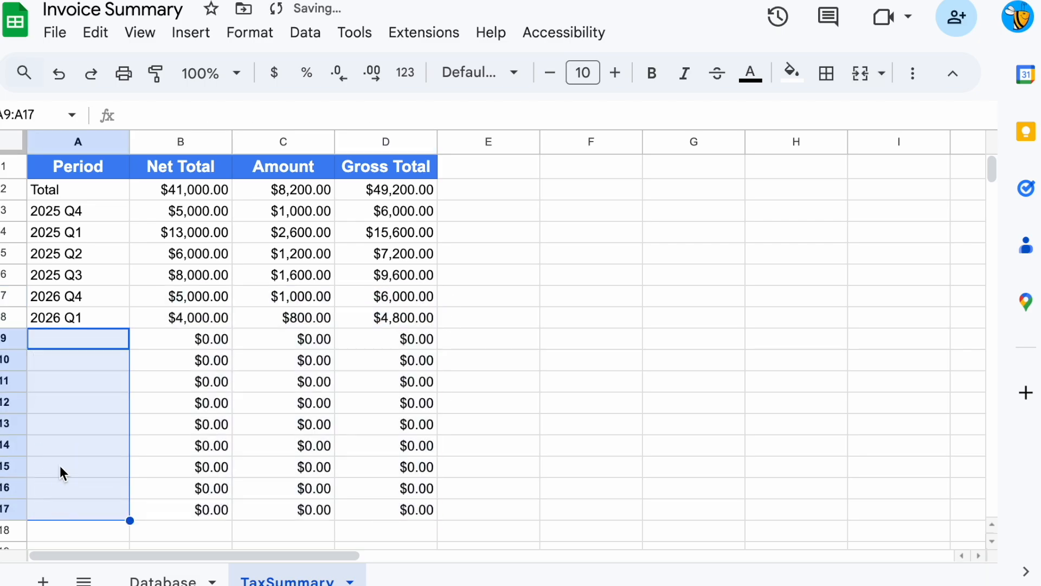
click(86, 179)
click(86, 337)
click(240, 341)
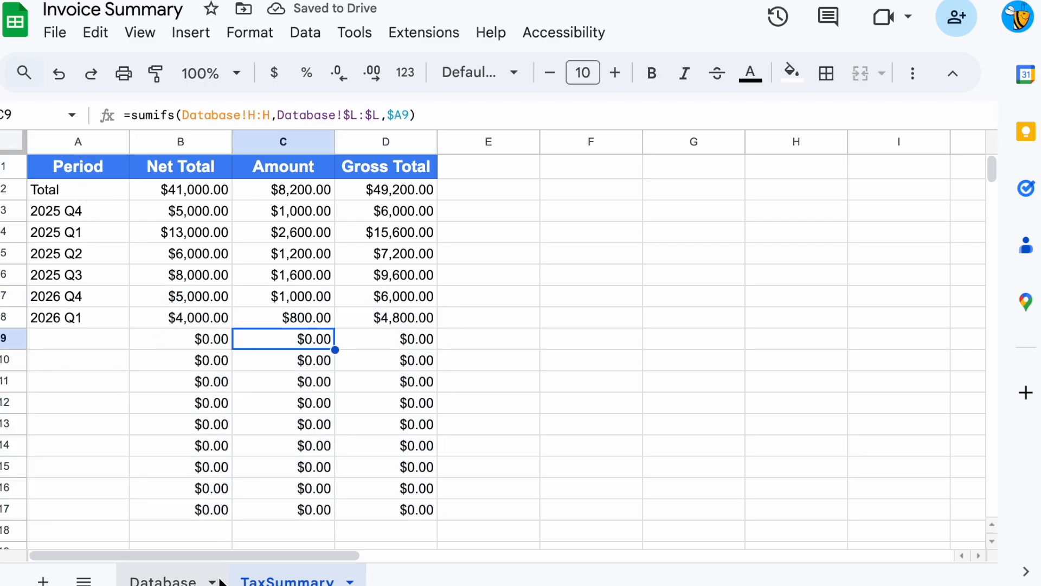
click(86, 340)
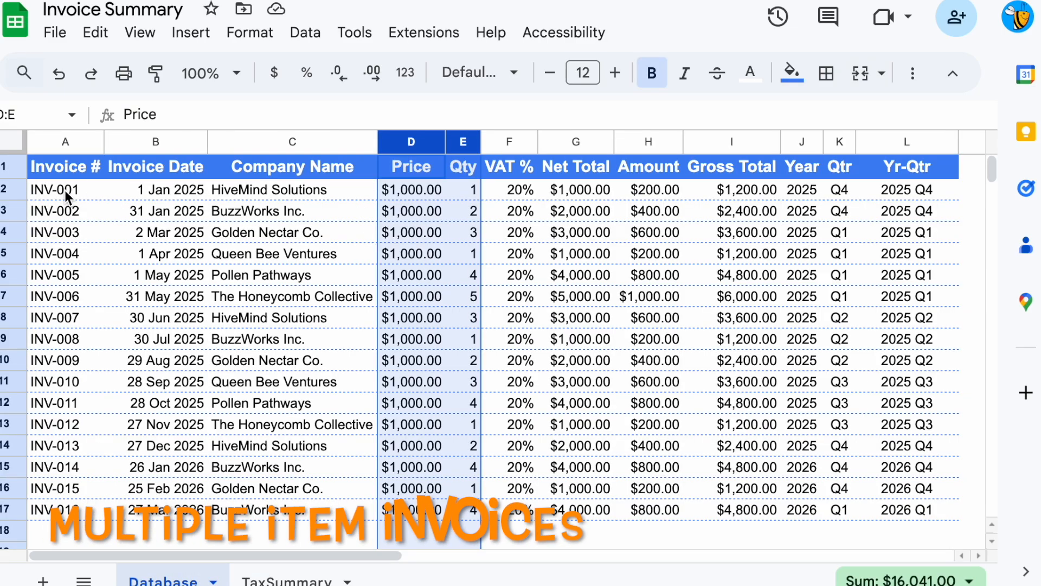
On the Database sheet, copy the invoice number in A2 down through A6
click(65, 190)
drag(116, 194, 678, 201)
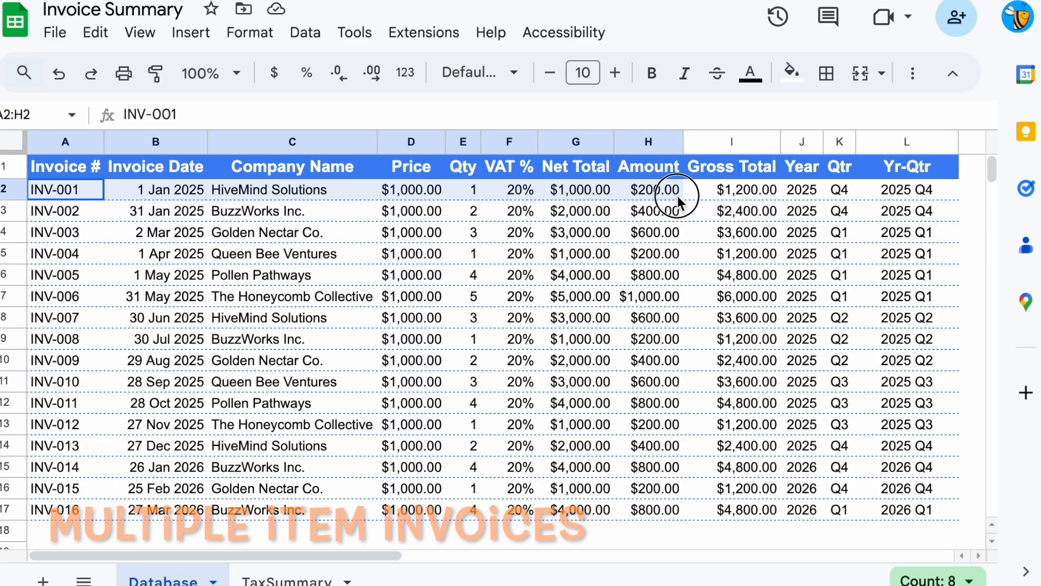
click(56, 191)
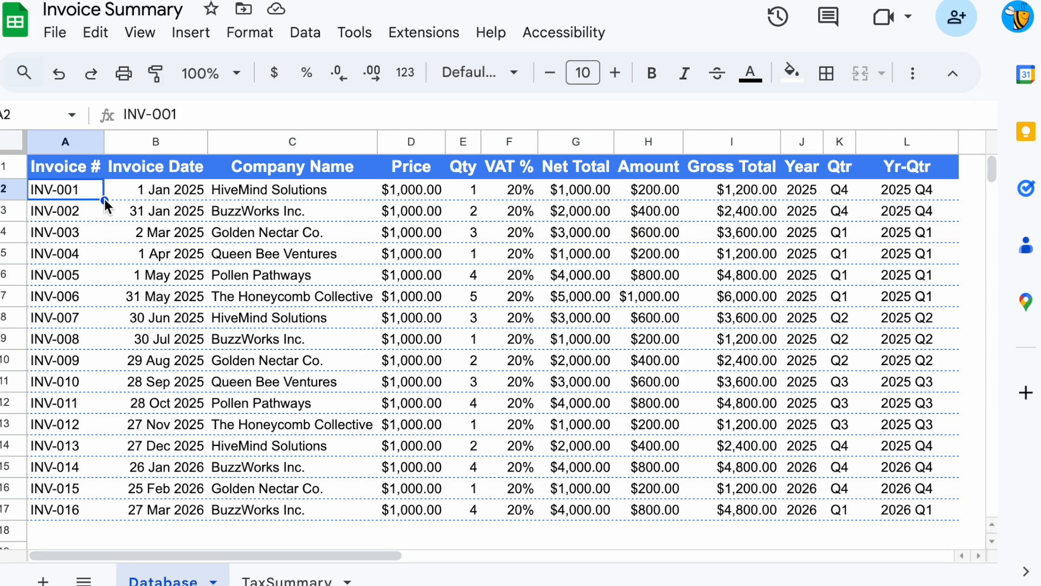
drag(104, 199, 104, 285)
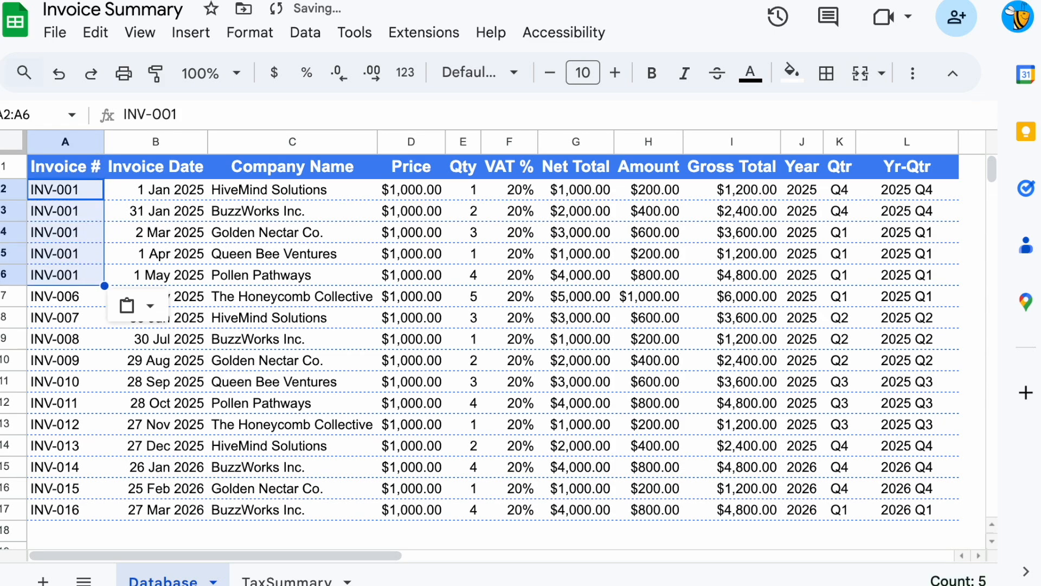
Review the Invoice Date, Company Name and Price cells in rows 2 to 6
key(Right)
key(Right)
key(Right)
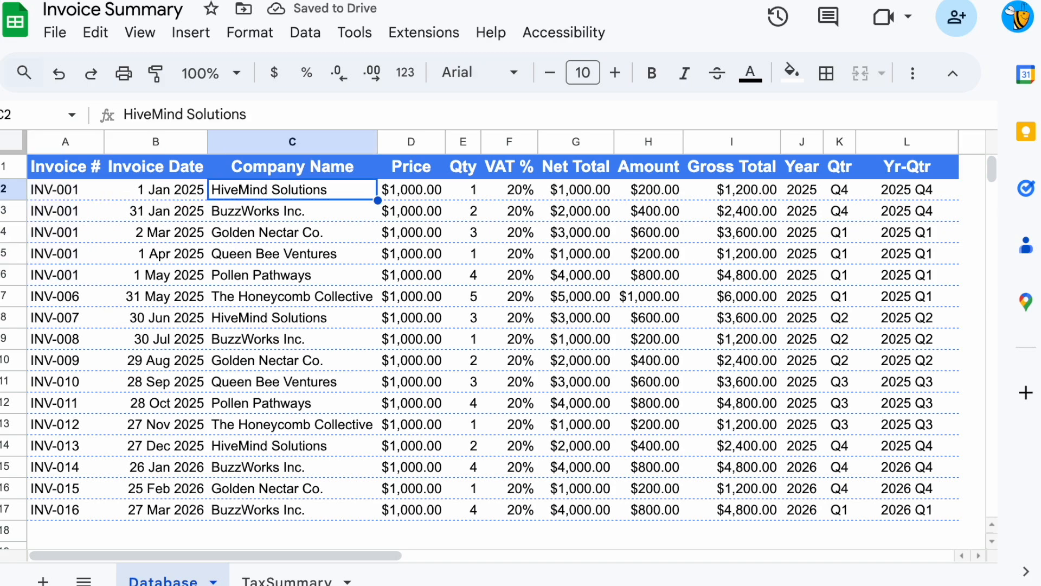
key(shift+Down)
key(shift+Down)
key(shift+Down)
key(shift+Down)
key(shift+Left)
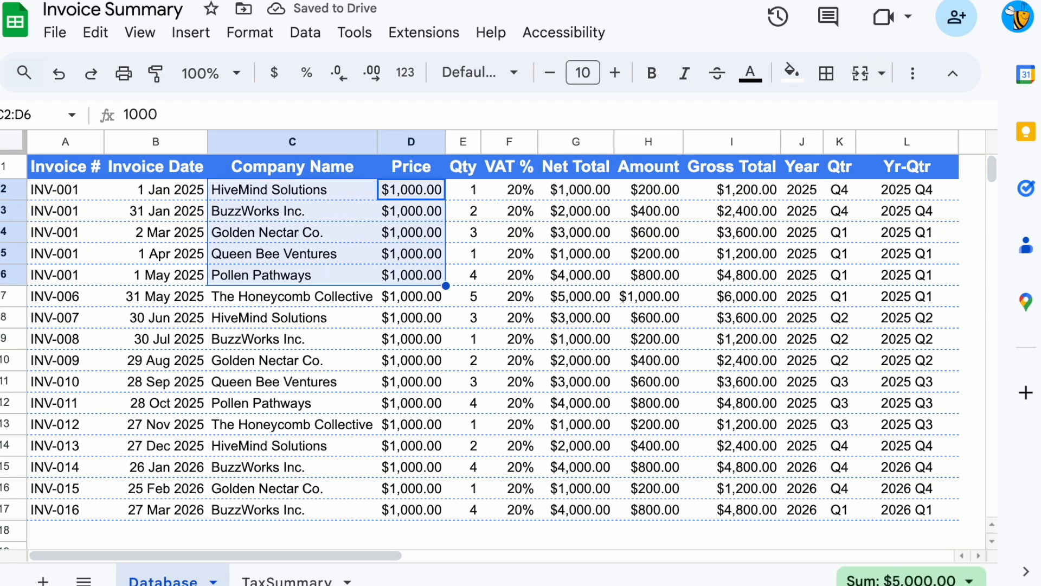
key(shift+Left)
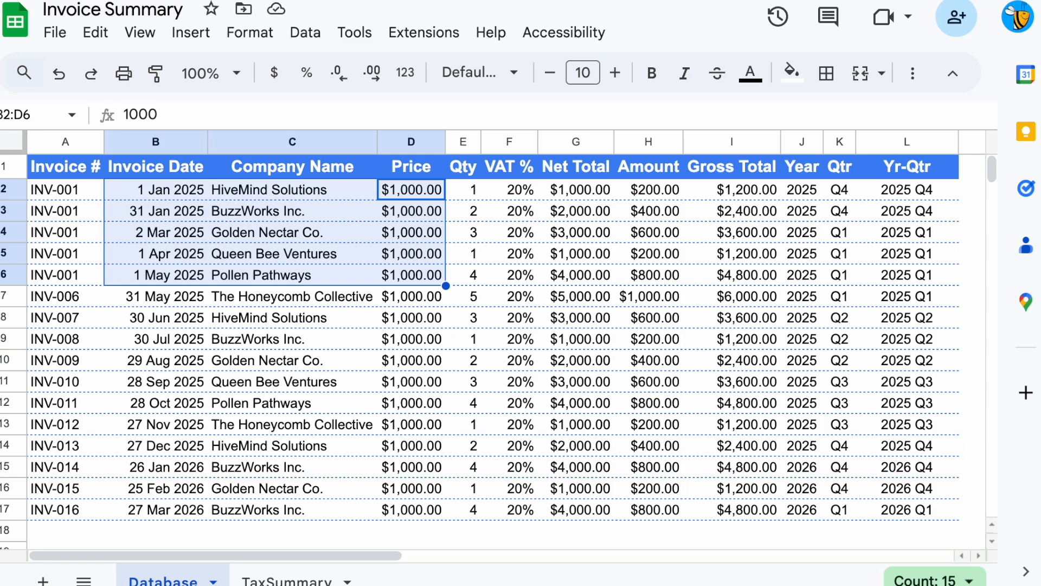
key(Left)
key(Left)
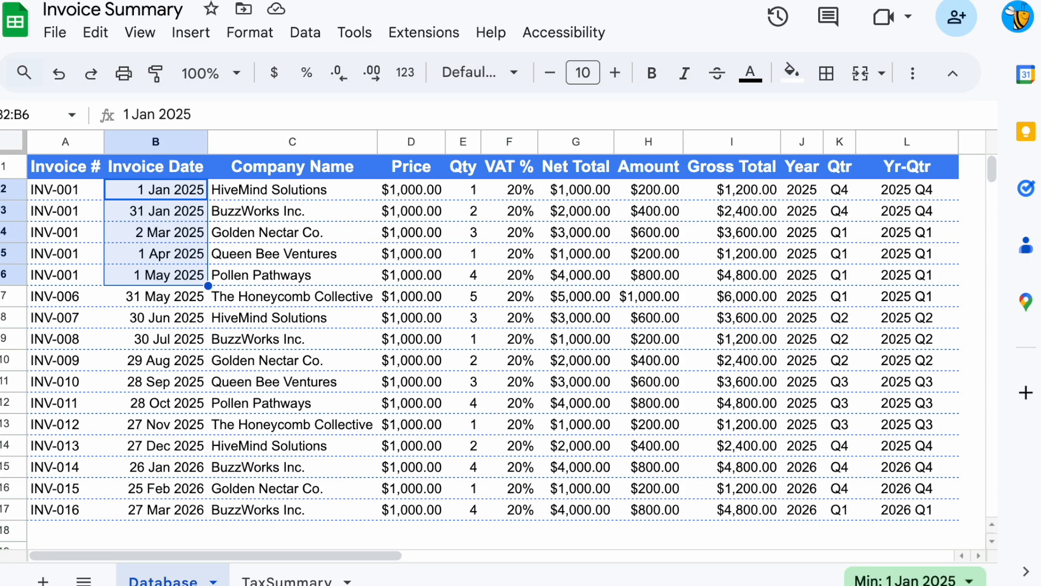
Examine the date, company and price cells B3:D6, and undo the invoice number fill in column A
key(Down)
key(shift+Down)
key(shift+Down)
key(shift+Down)
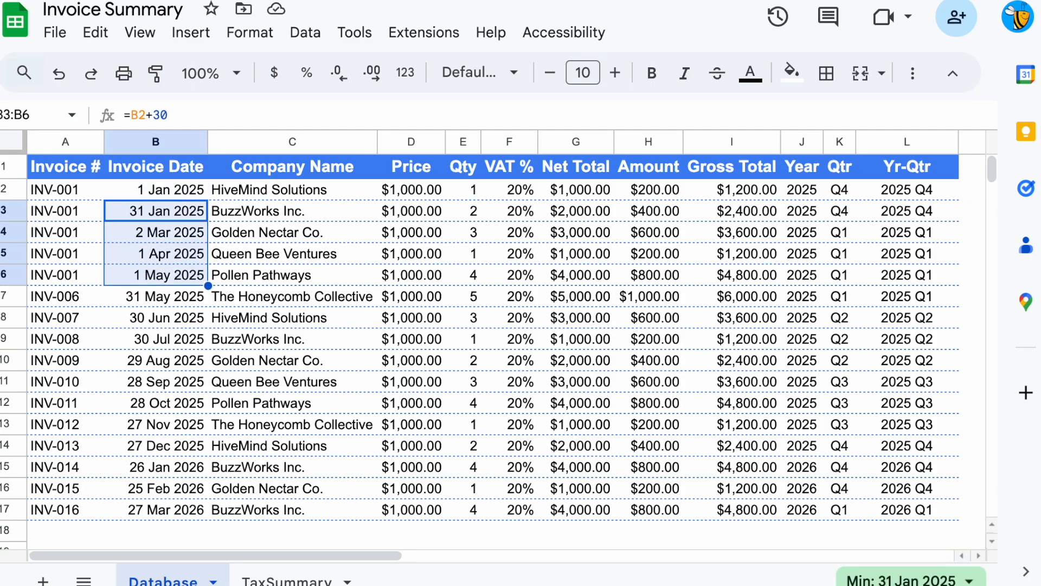
key(shift+Right)
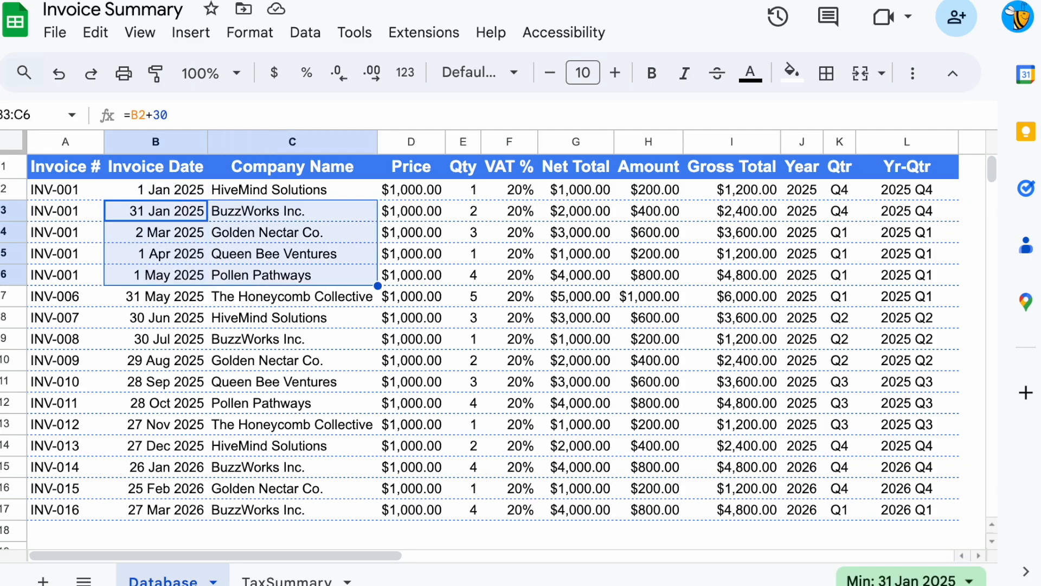
key(shift+Right)
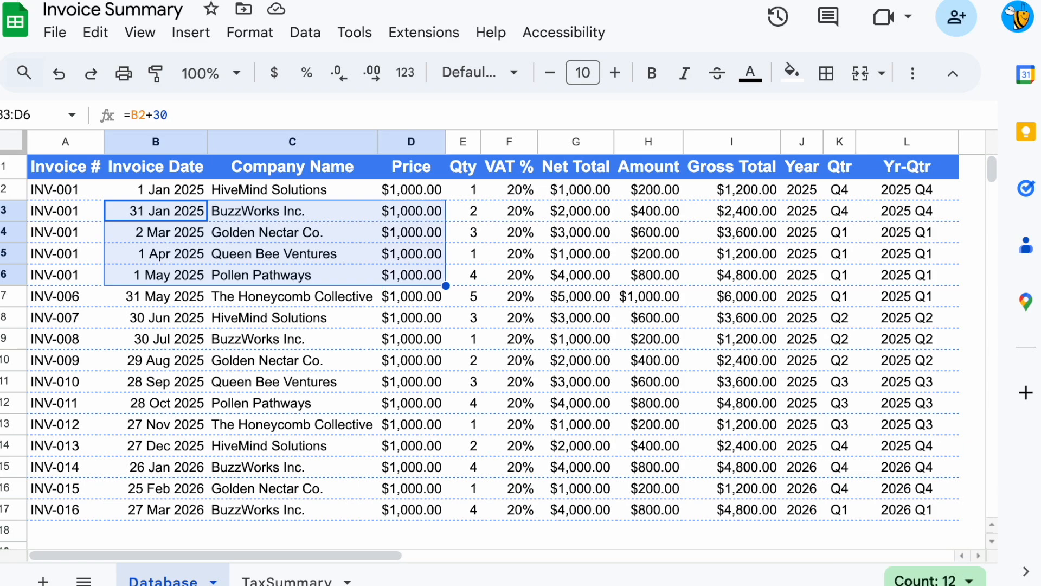
key(shift+Right)
key(shift+Right)
key(ctrl+z)
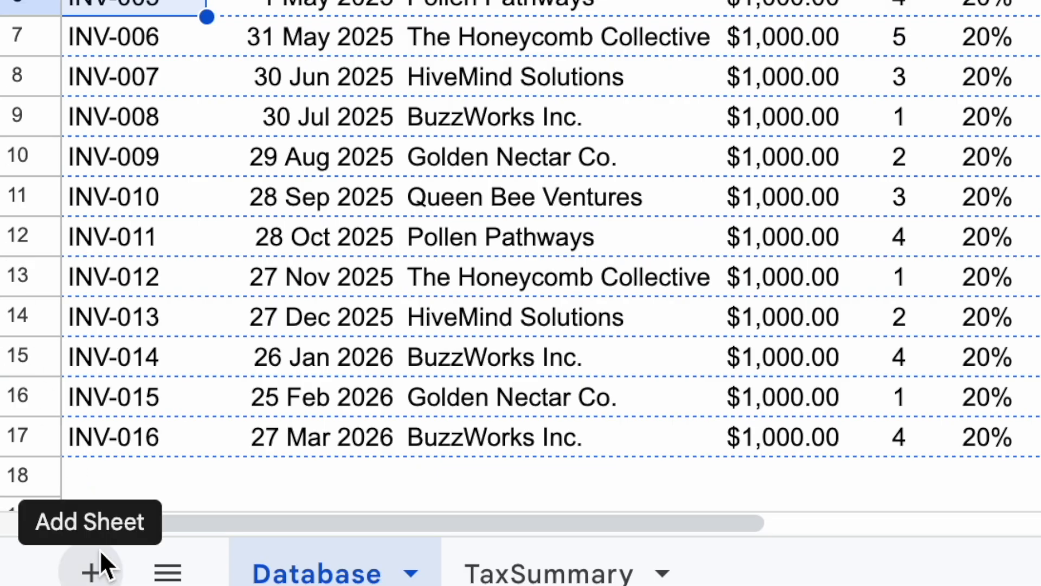
Add a new sheet and name it Items
click(97, 568)
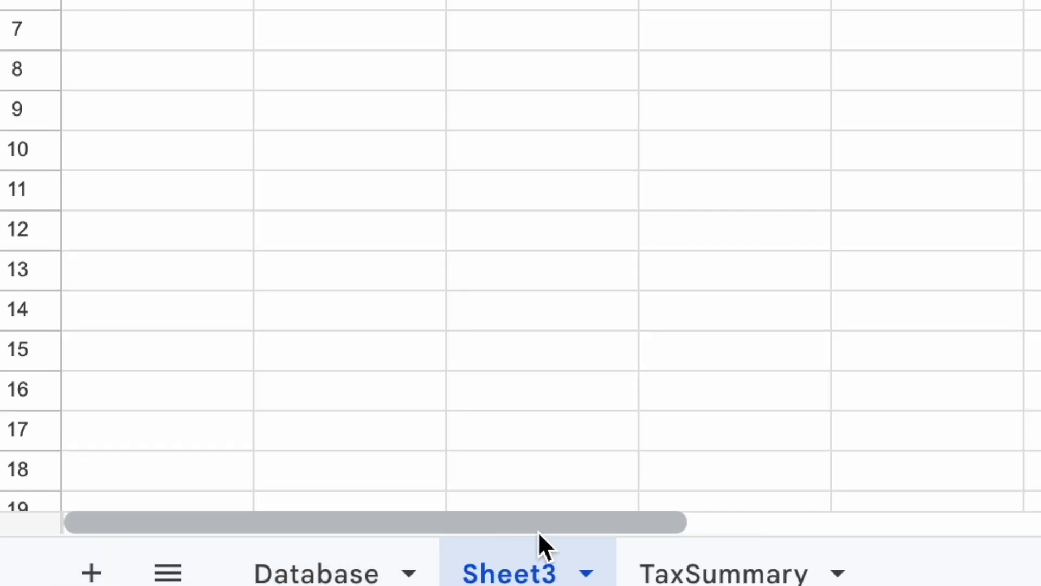
right_click(530, 577)
click(597, 93)
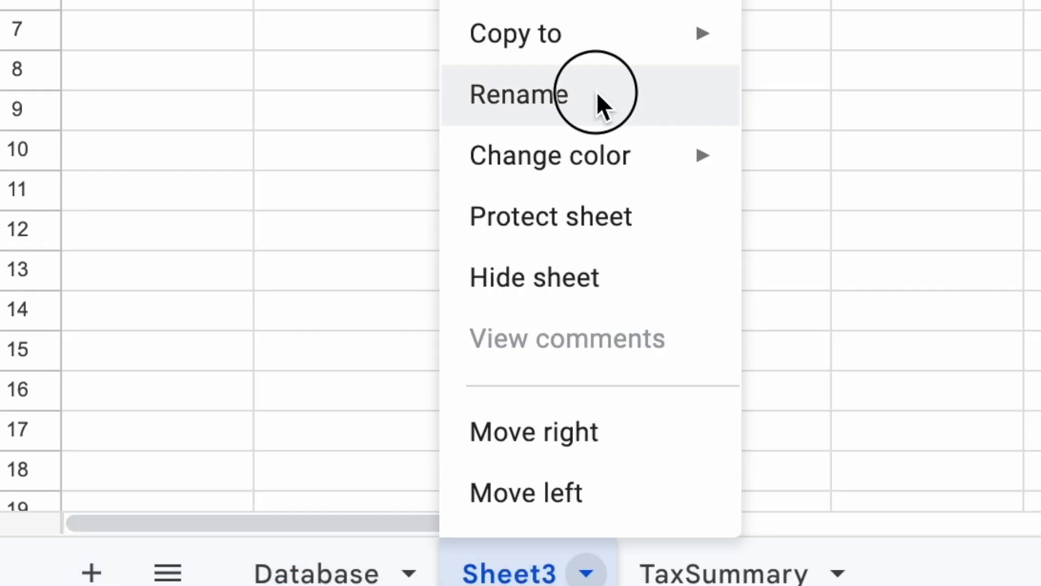
text(Items)
key(Return)
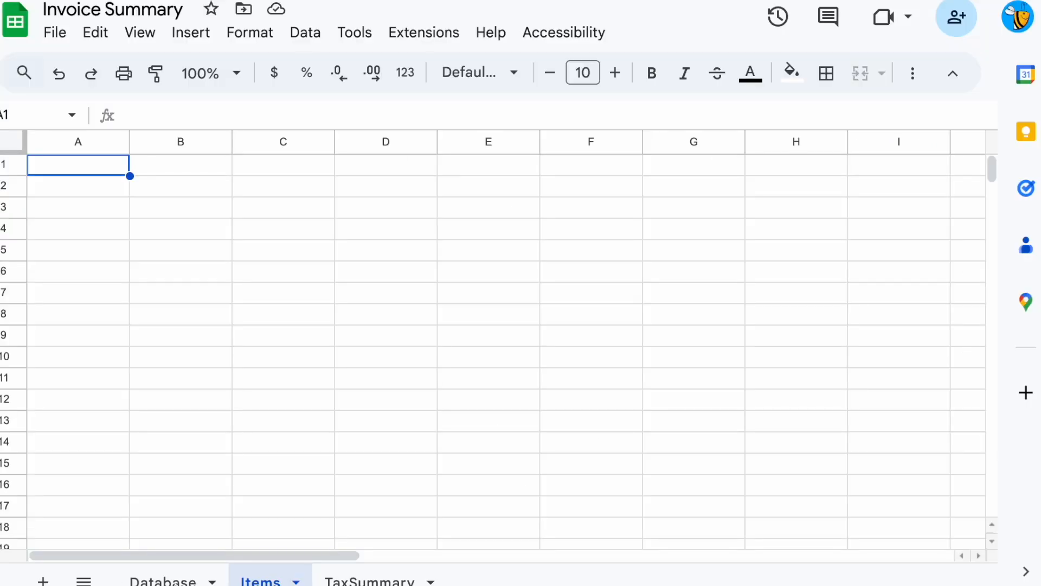
Return to the Database sheet and select the Invoice # header in A1
click(169, 578)
click(69, 171)
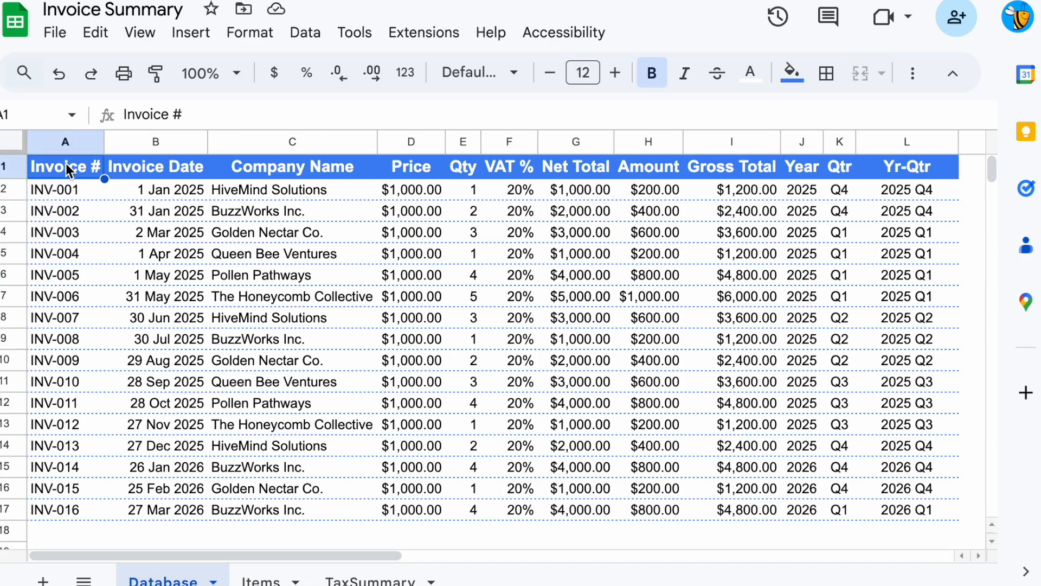
Copy the Invoice # header and the first four invoice numbers (A1:A5) from the Database sheet into A1 of the Items sheet
key(shift+Down)
key(shift+Down)
key(shift+Down)
key(shift+Down)
key(ctrl+c)
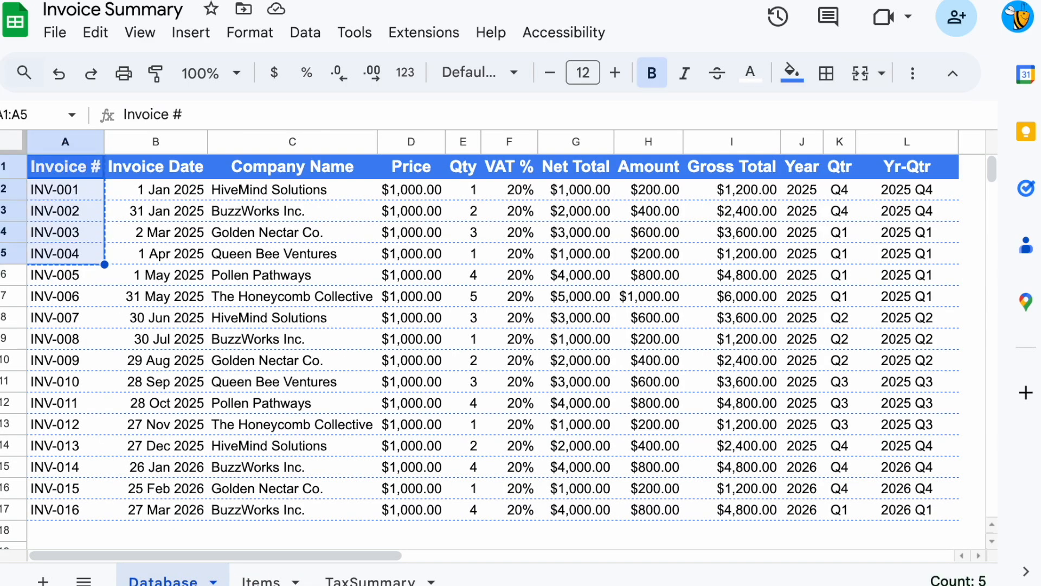
click(265, 579)
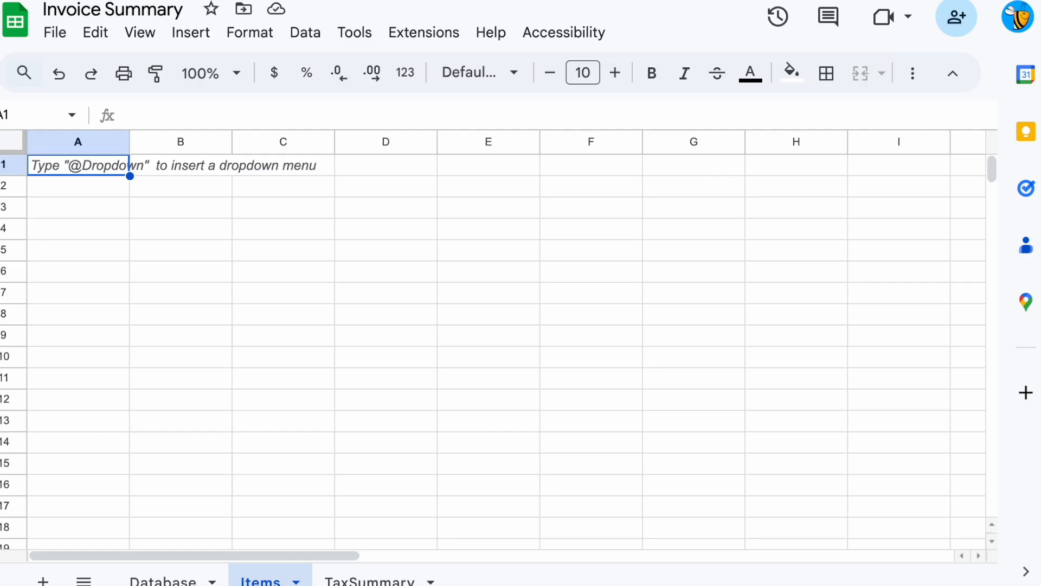
key(ctrl+v)
Copy the Company Name, Price and Qty cells C1:E5 from the Database sheet into the Items sheet, starting at B1
click(163, 579)
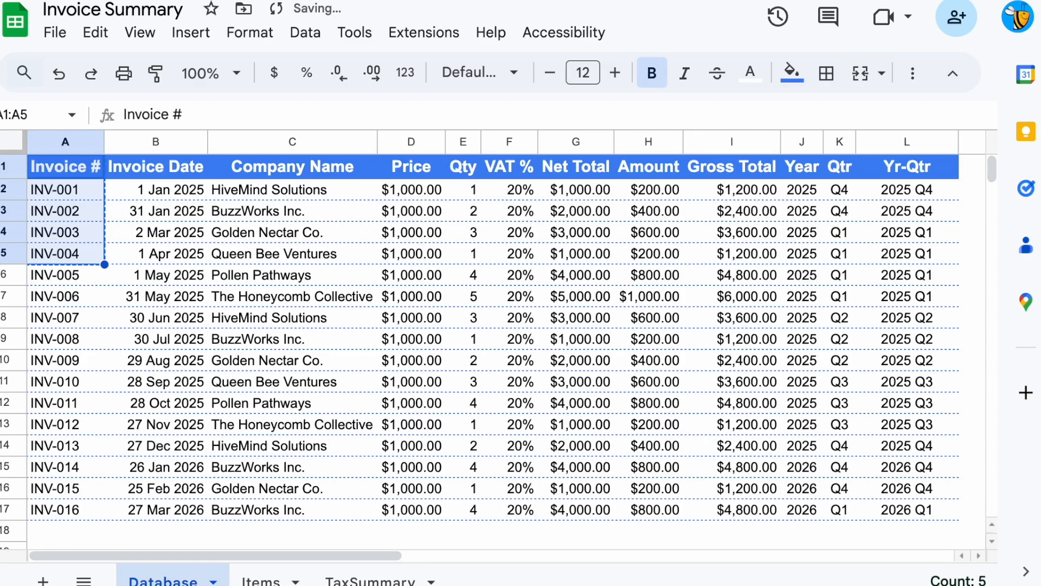
drag(325, 167, 472, 252)
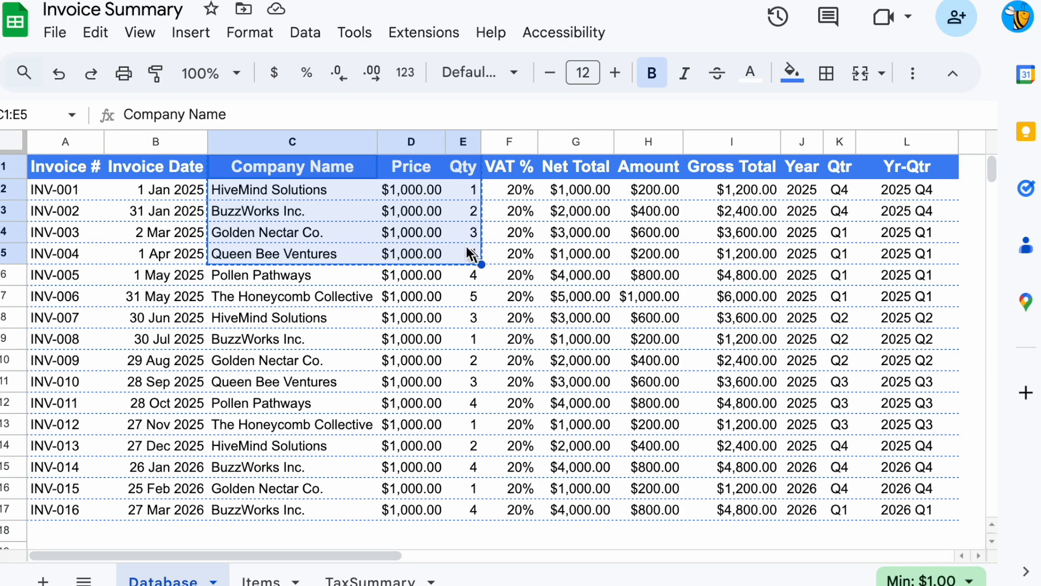
click(263, 581)
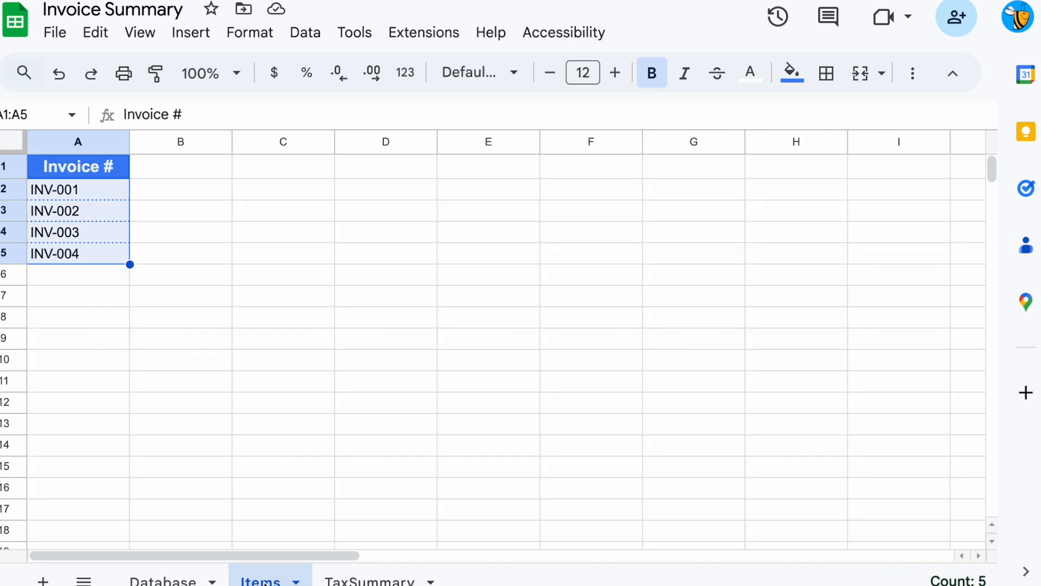
key(Right)
text(Company Name	Price	Qty HiveMind Solutio	$1,000.00	1 BuzzWorks Inc.	$1,000.00	2 Golden Nectar C	$1,000.00	3 Queen Bee Vent	$1,000.00	1)
Rename the Company Name header in B1 of the Items sheet as Item
key(Left)
key(Right)
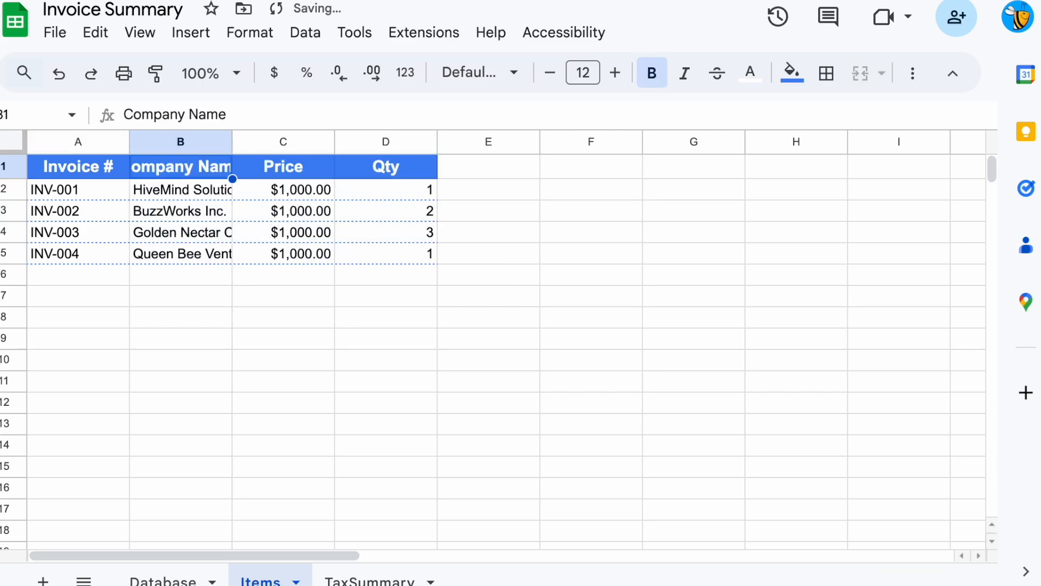
text(Item)
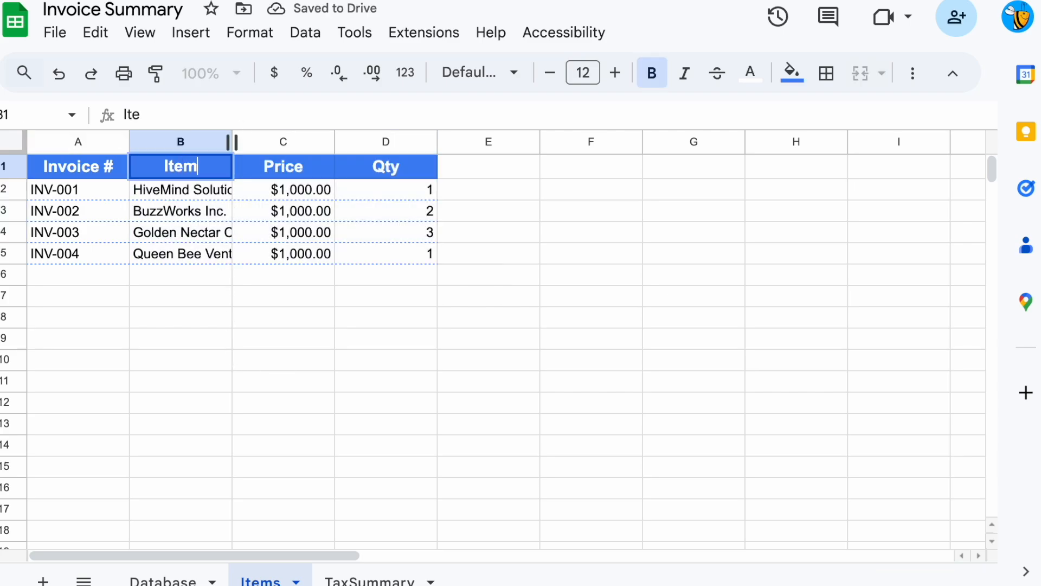
key(Return)
Duplicate the Qty column D1:D5 into column E and rename the copied header as Value
drag(430, 174, 379, 262)
key(super+c)
key(Right)
key(super+v)
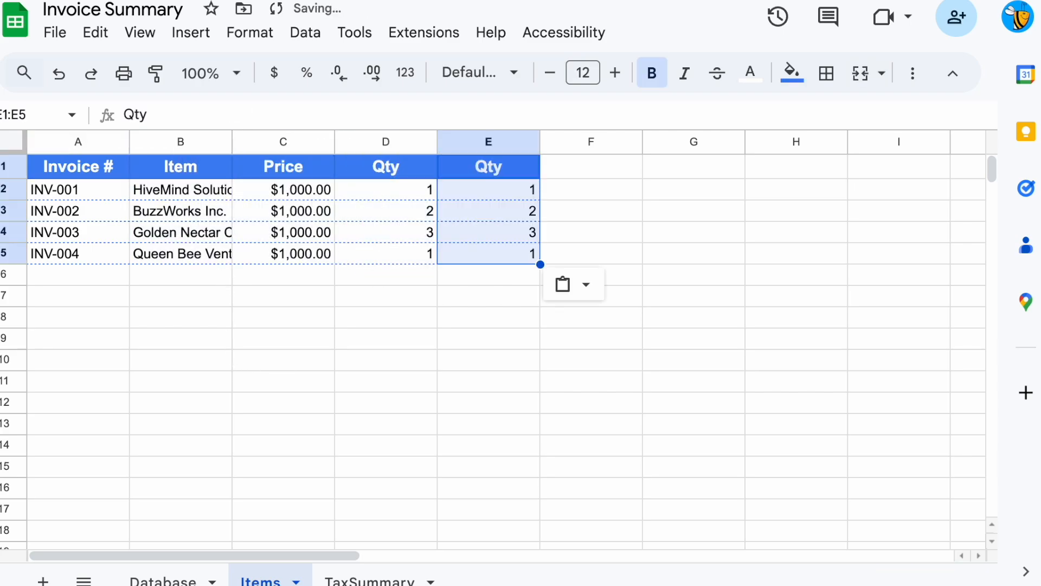
text(Value)
key(Return)
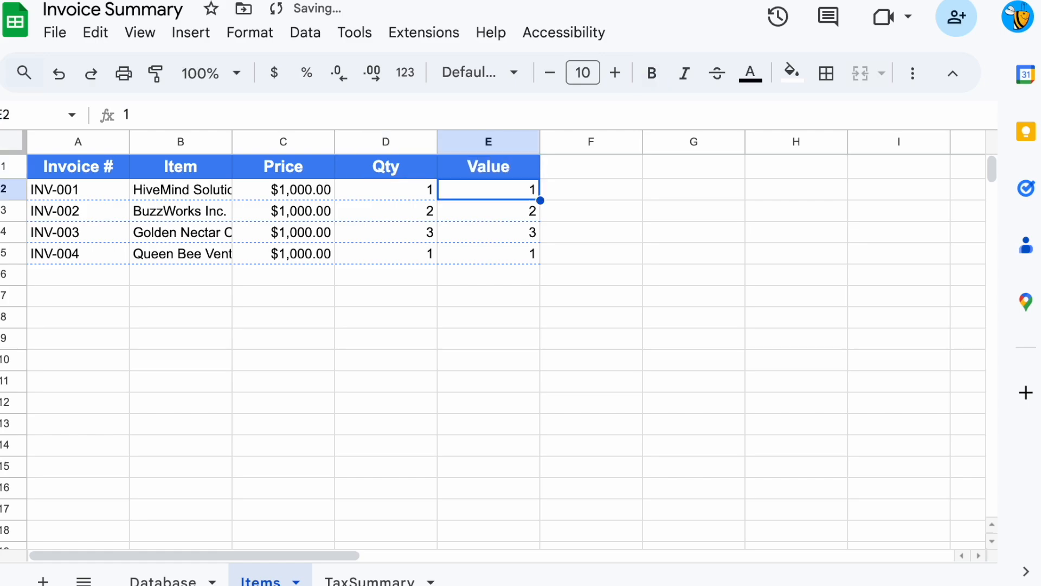
Calculate the Value in E2 as price times quantity with =C2*D2 and copy the formula down to E5
text(=D2)
key(Left)
text(*)
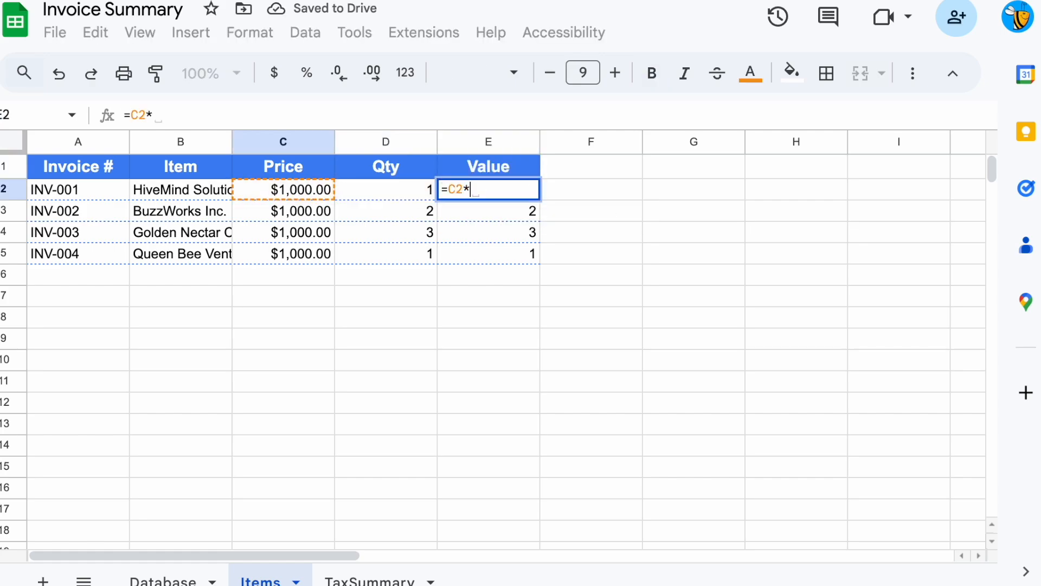
key(Left)
key(Return)
key(Up)
key(super+c)
key(super+shift+Down)
key(super+v)
key(super+Left)
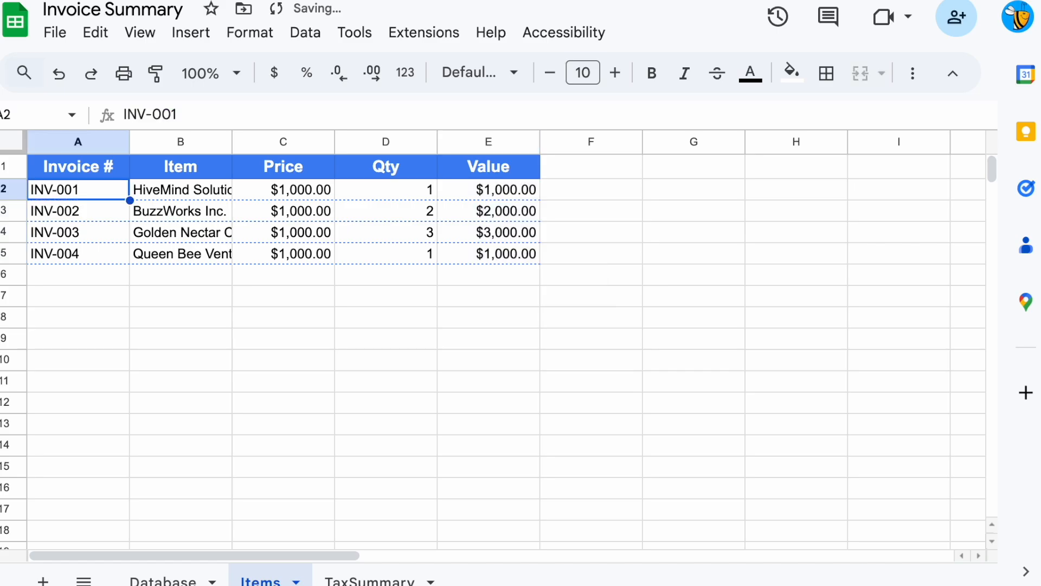
Fit column B to its content and replace the company names with the pasted Honey, Hive and Bees item list in B2:B14
double_click(229, 139)
click(235, 196)
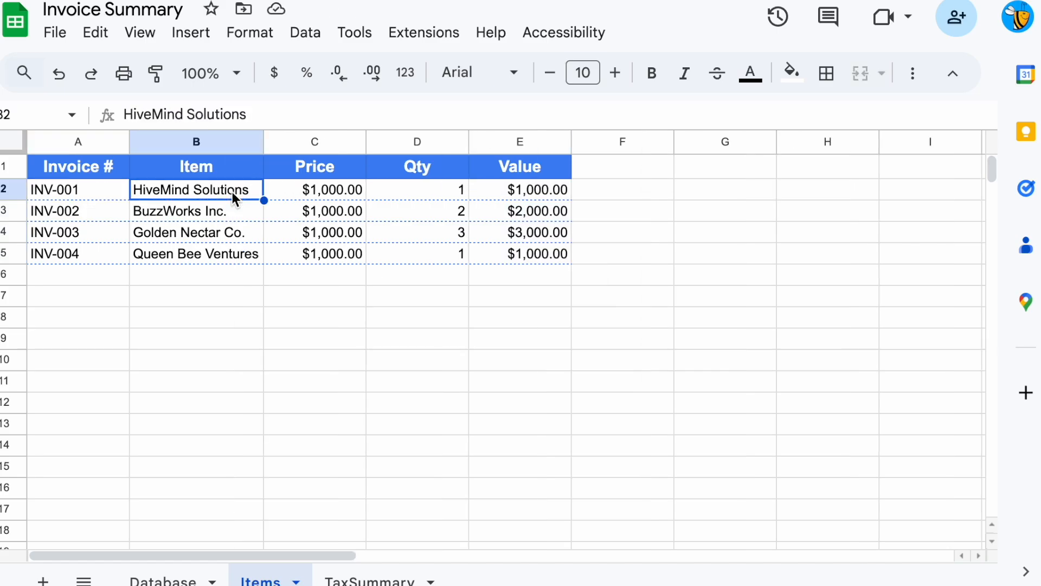
key(super+v)
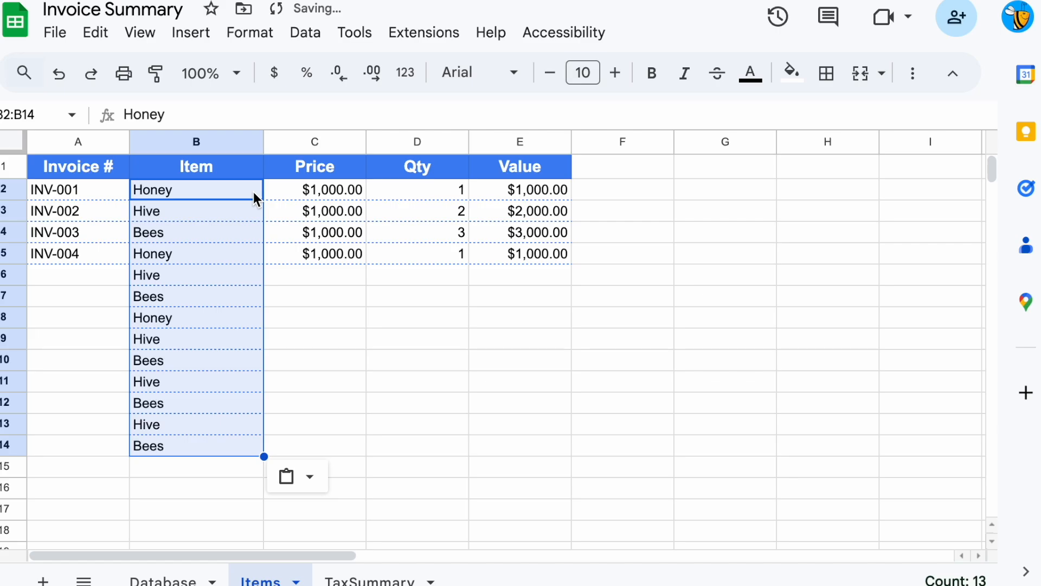
Paste the item prices and quantities into C2:D14 and extend the Value formula down to E14
click(317, 190)
key(super+v)
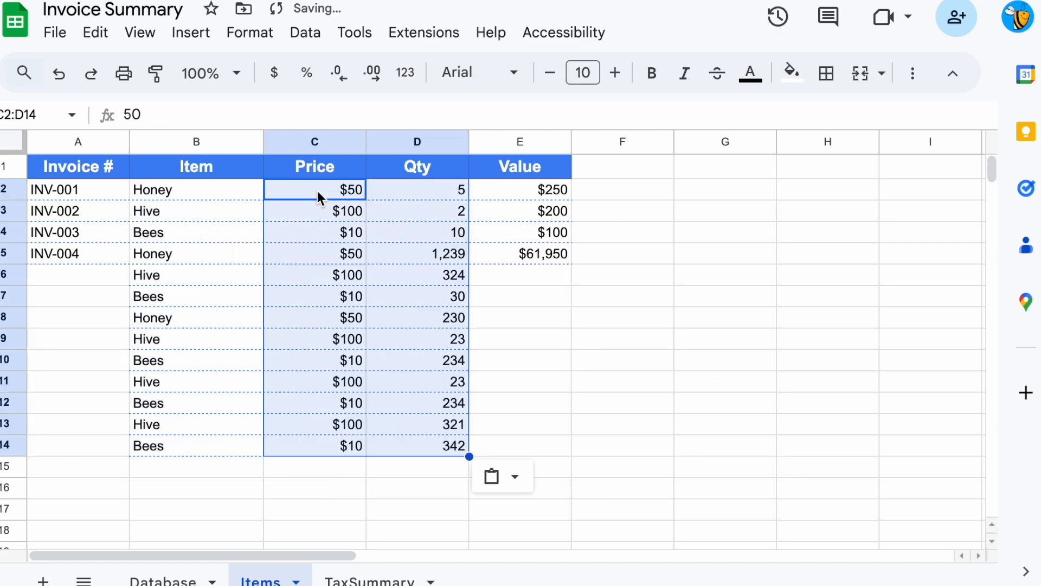
drag(534, 188, 535, 445)
key(super+v)
Clear the invoice numbers in A2:A5 of the Items sheet
drag(78, 190, 78, 190)
drag(78, 189, 78, 253)
key(Delete)
Insert a dropdown in A2 and extend its data validation range to Items!A2:A
click(78, 189)
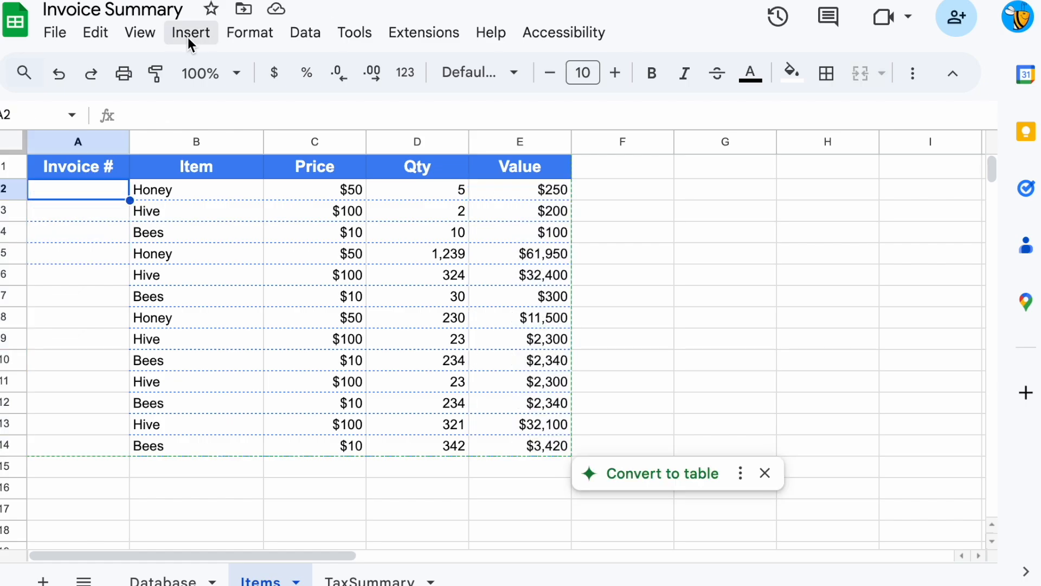
click(189, 38)
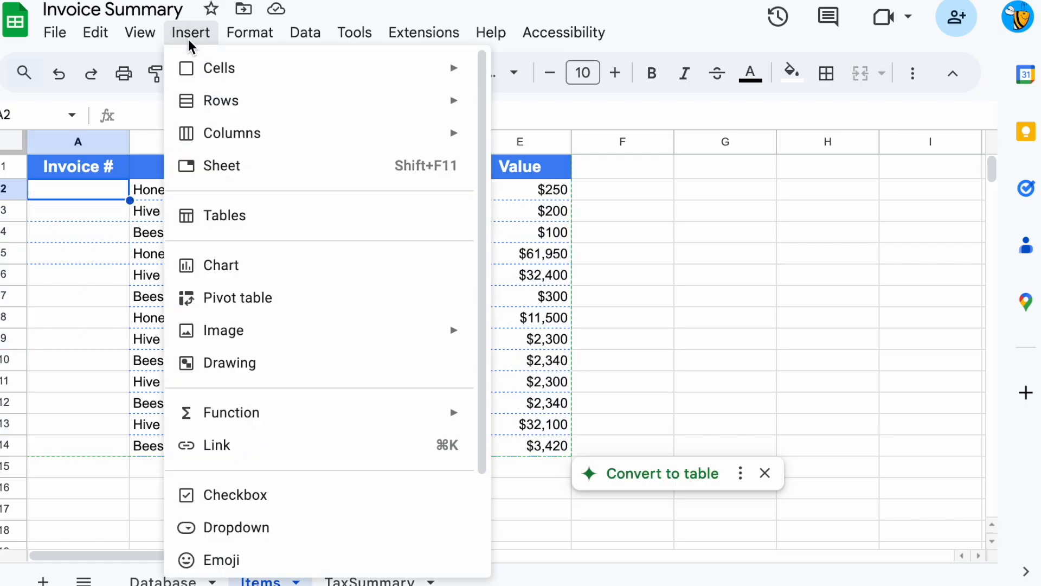
click(276, 525)
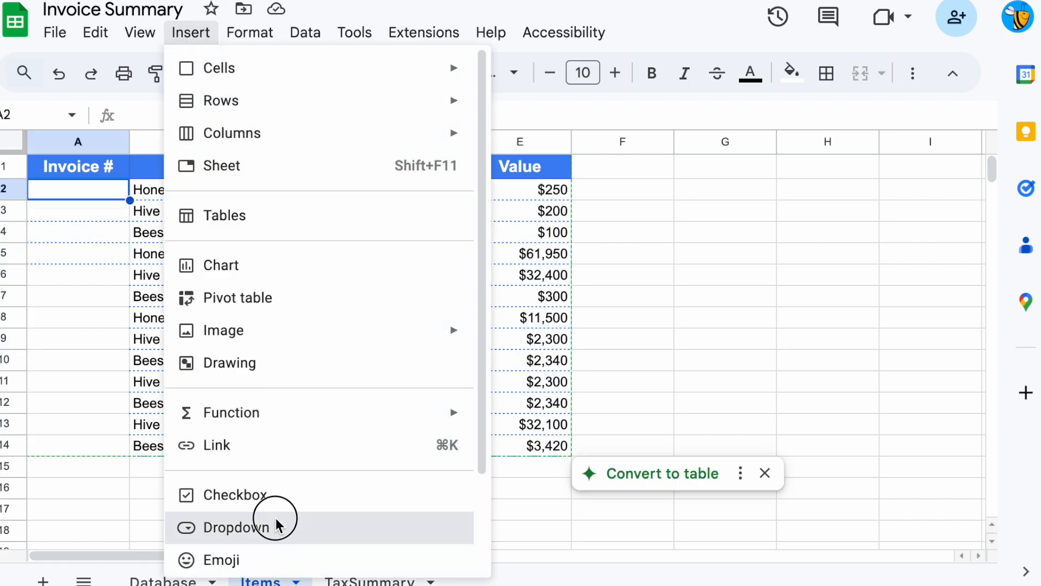
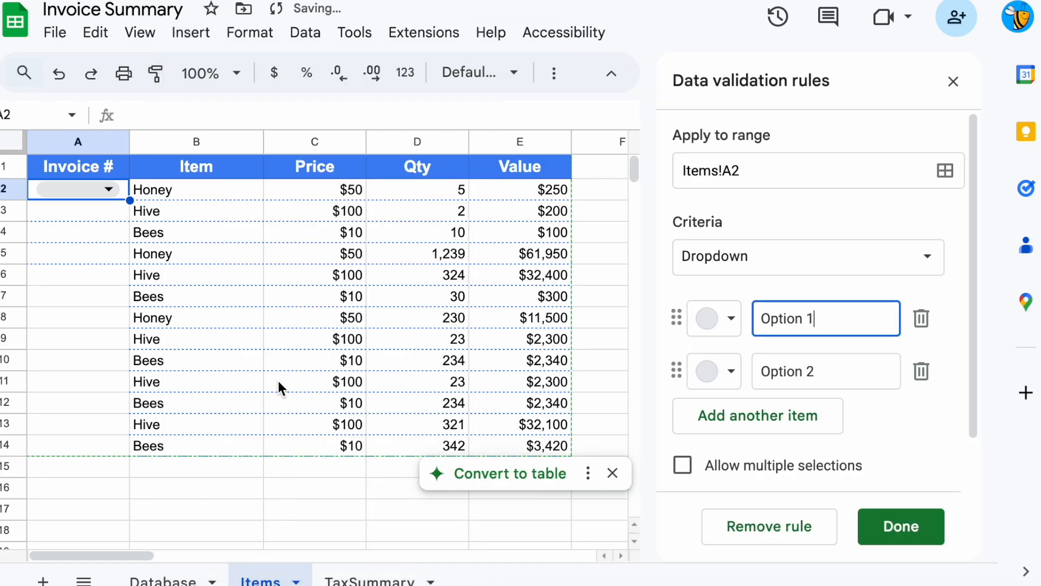
click(302, 32)
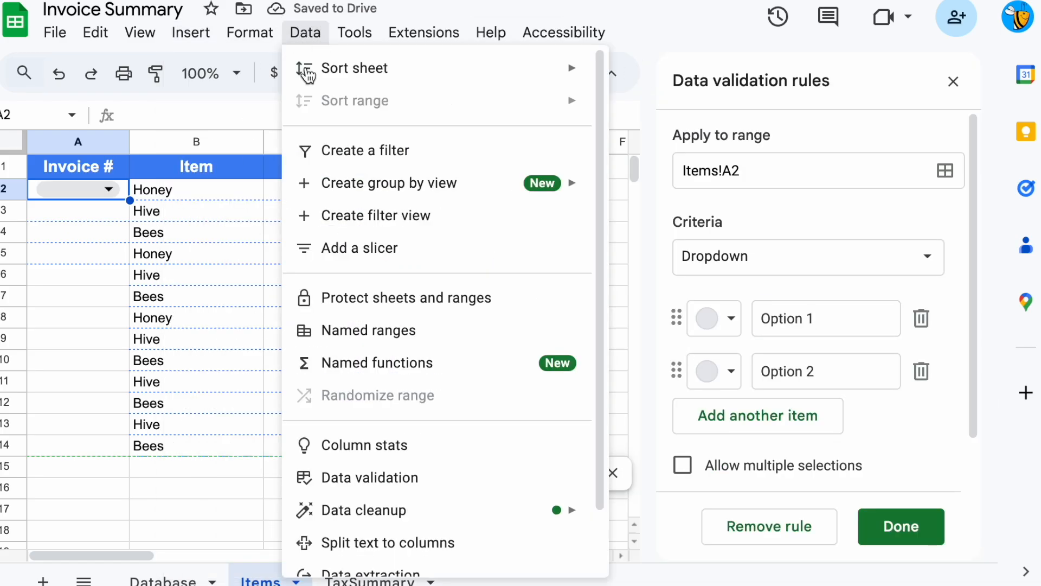
click(369, 480)
click(802, 171)
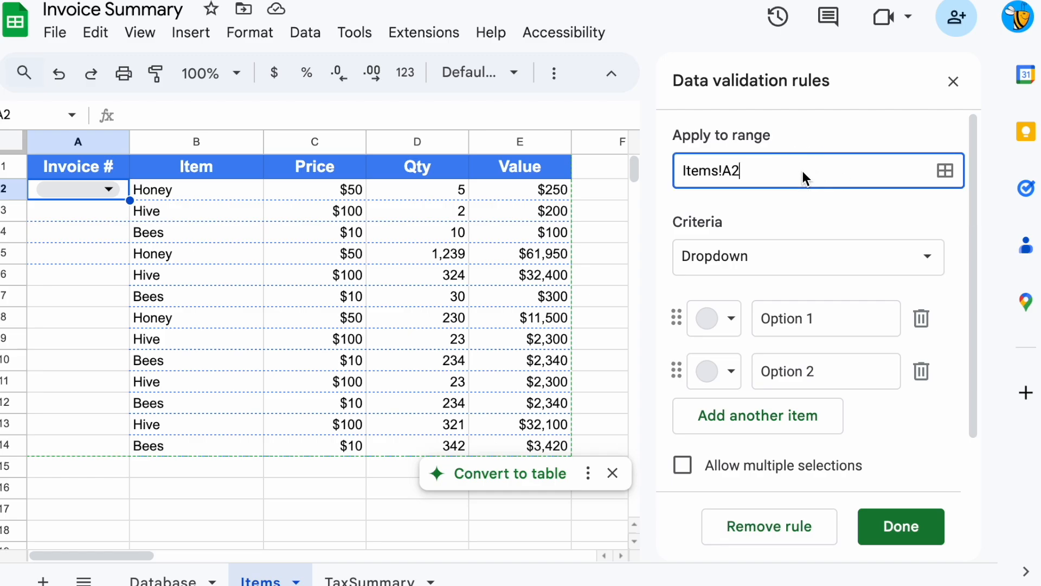
text(:A)
Set the rule's criteria to Dropdown (from a range) with Database!A2:A as the source range
click(784, 254)
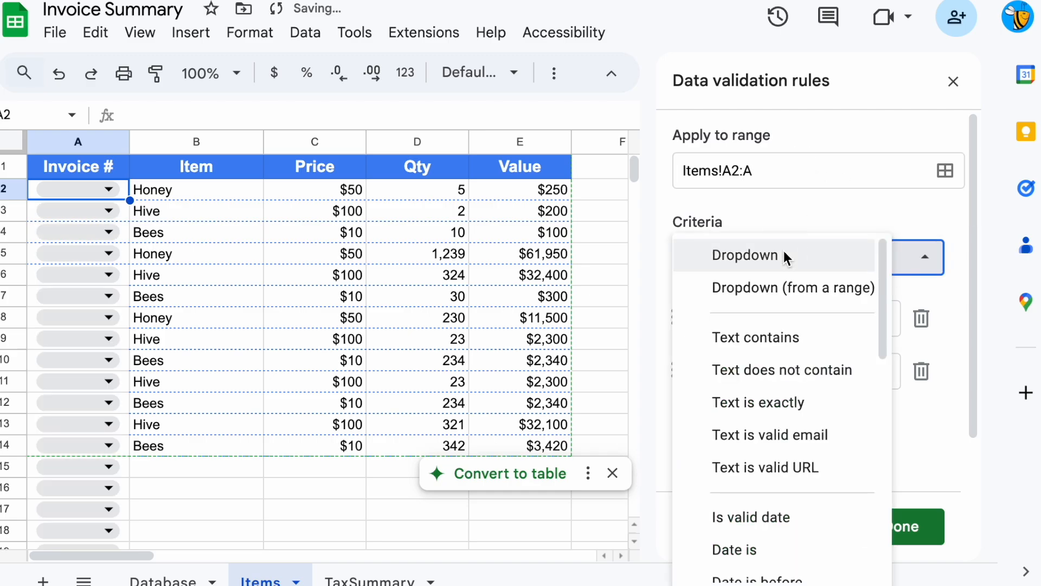
click(783, 293)
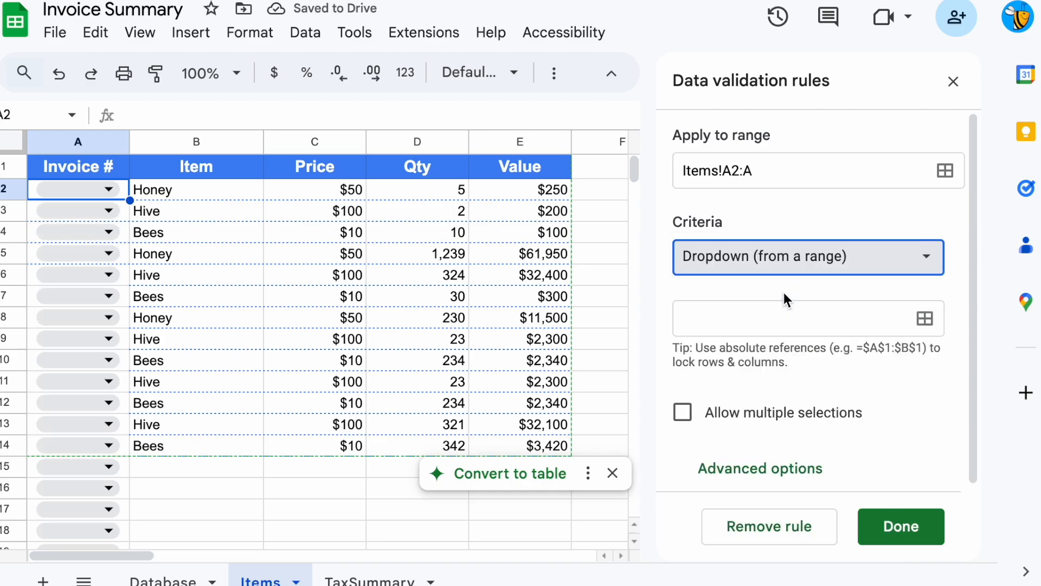
click(917, 319)
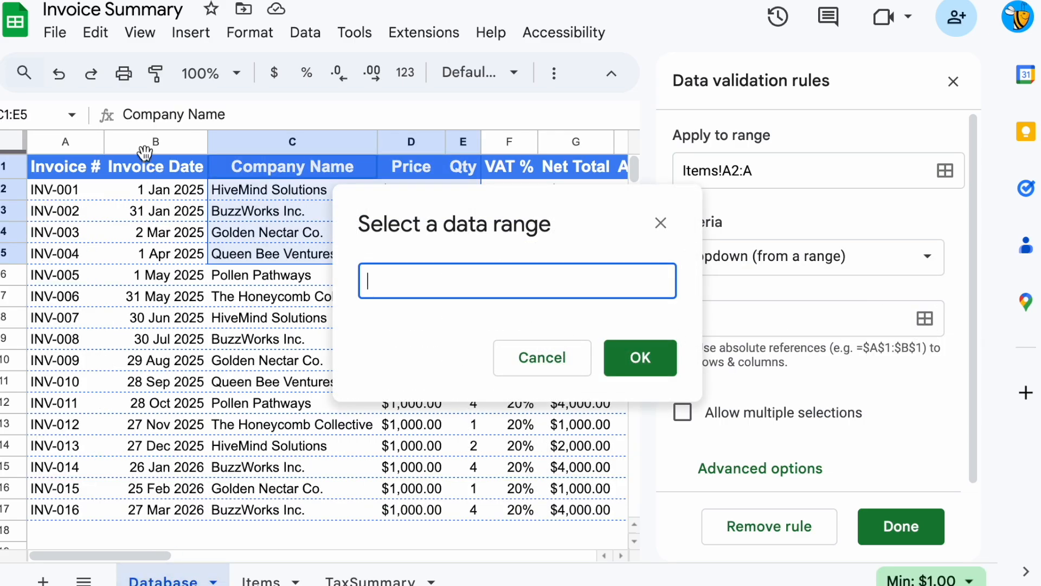
click(71, 142)
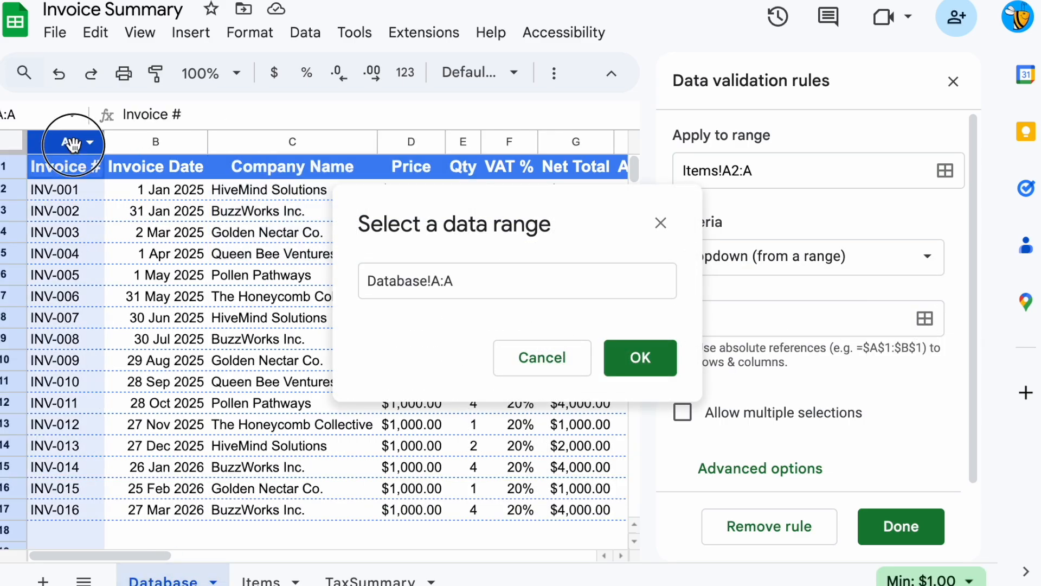
click(443, 280)
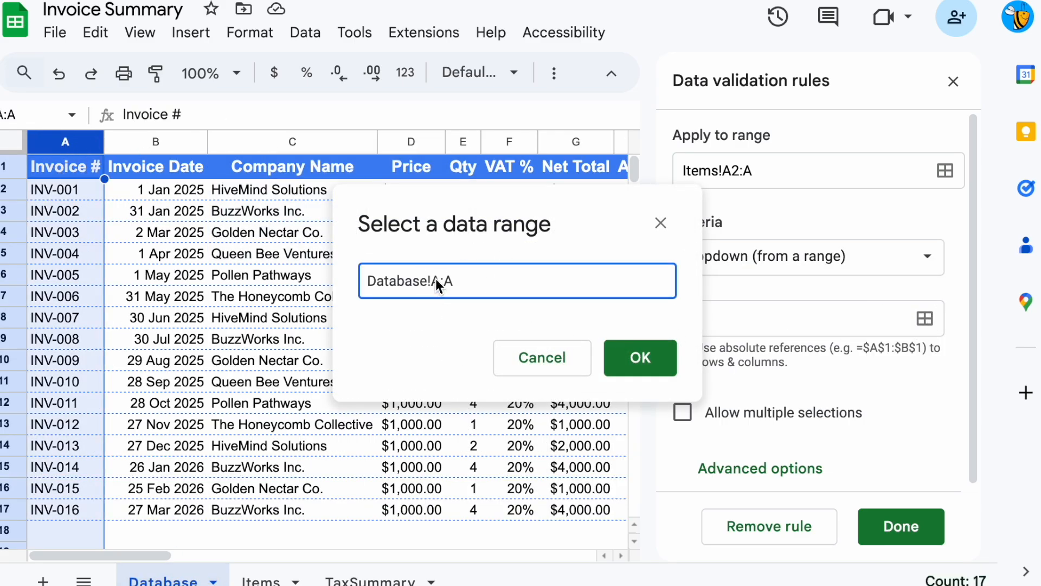
click(631, 359)
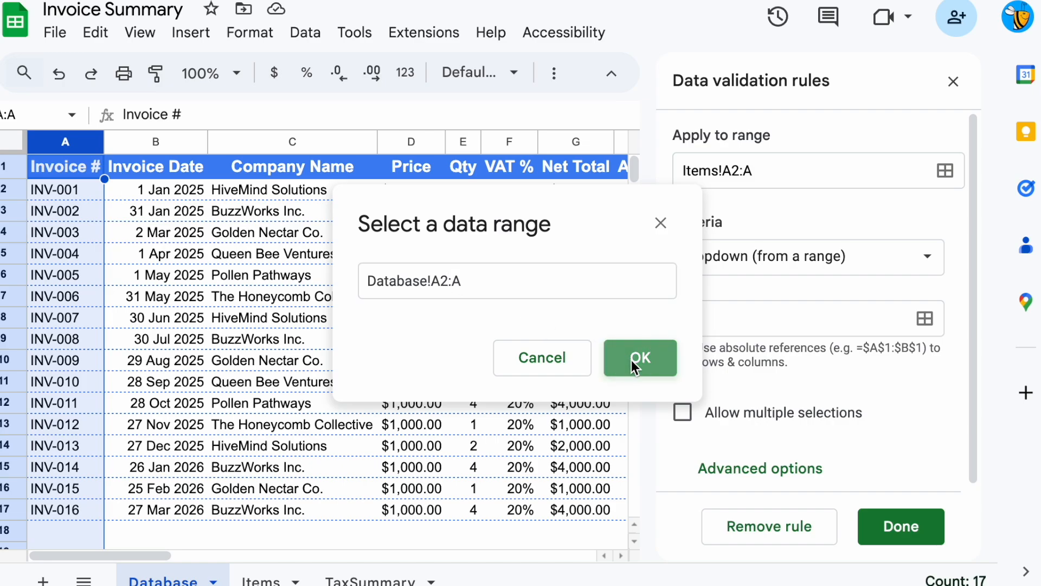
Expand the advanced options of the invoice number dropdown rule and save the rule
scroll(743, 417, down, 10)
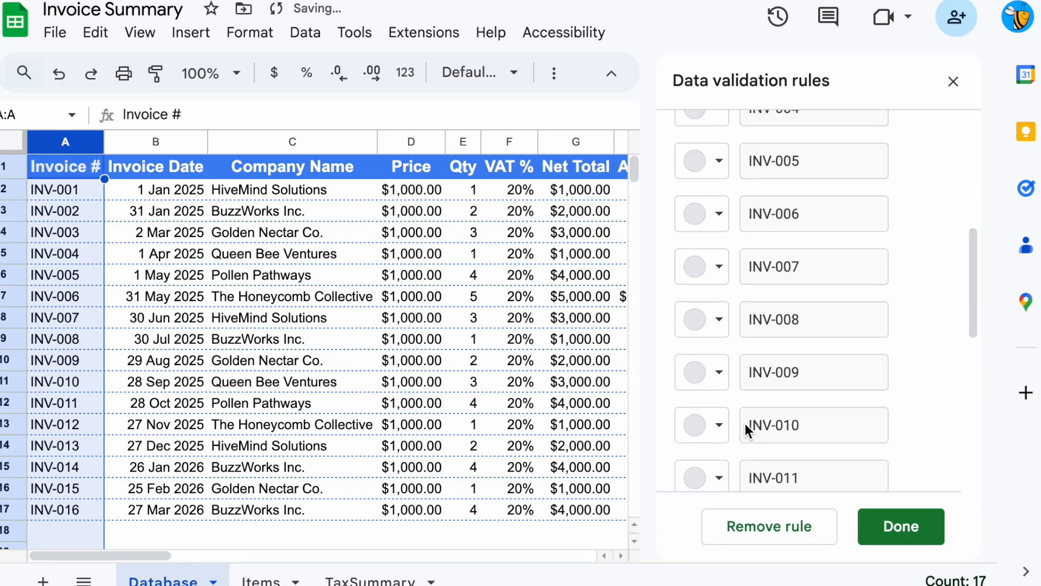
click(826, 464)
scroll(847, 443, down, 5)
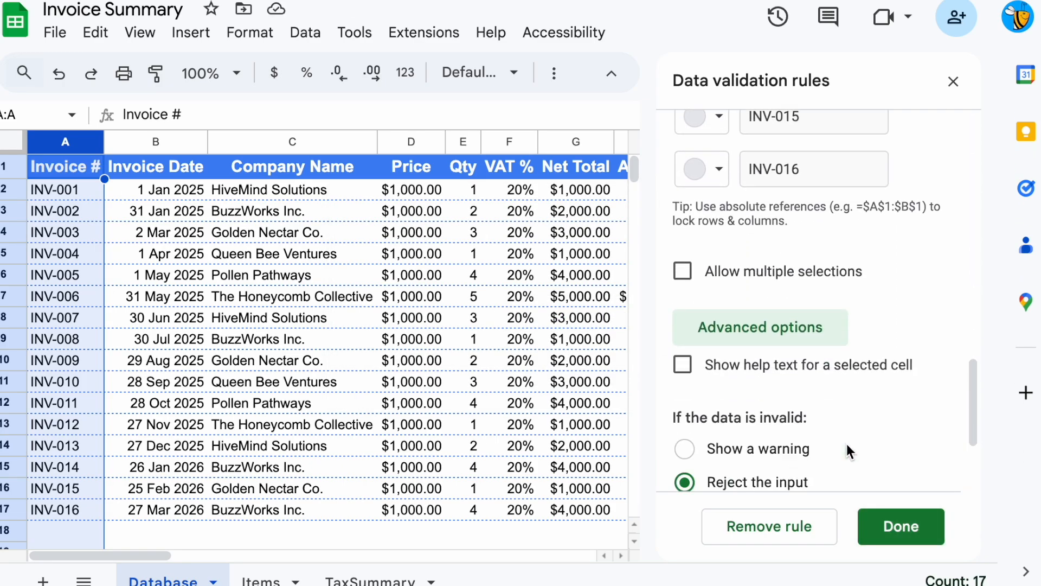
click(888, 520)
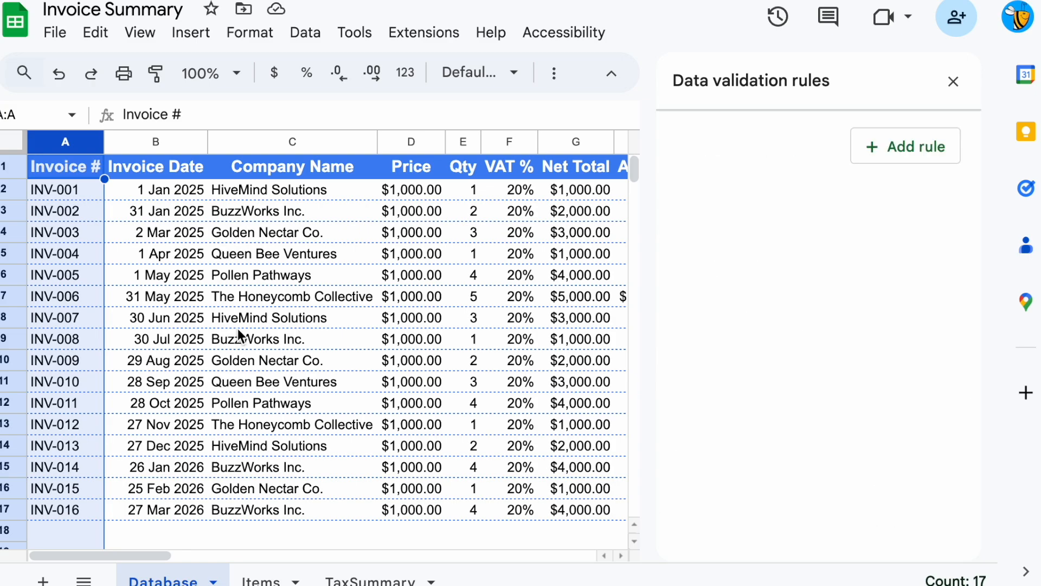
Widen the Invoice # column on the Items sheet and assign INV-001 to rows 2, 3 and 4
click(270, 579)
drag(128, 140, 179, 140)
click(157, 189)
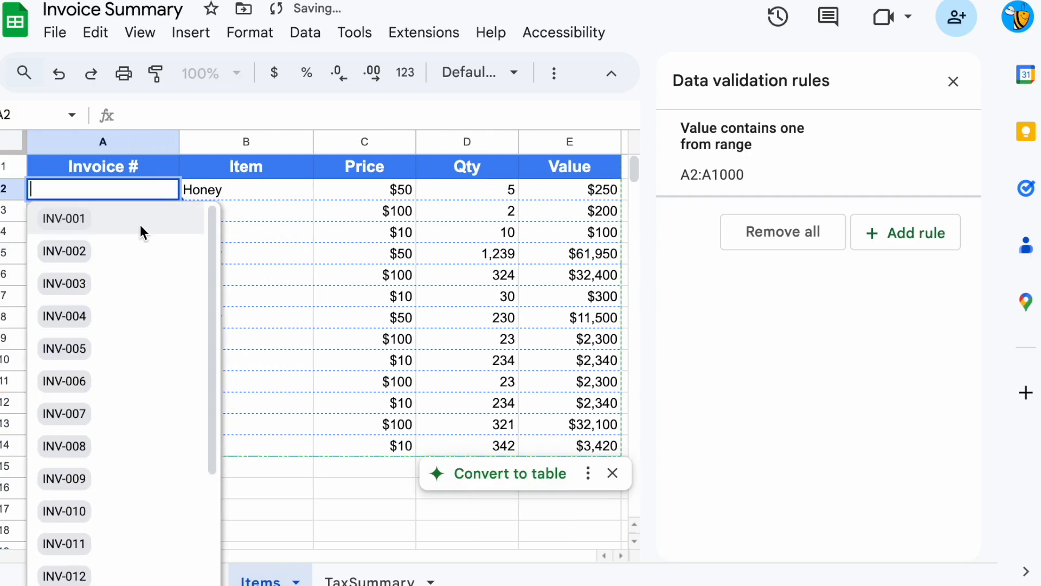
click(140, 219)
click(158, 211)
click(135, 241)
click(158, 232)
click(141, 262)
Assign INV-002 to rows 5 and 6 and INV-003 to rows 7 and 8 of the Invoice # column
click(159, 253)
click(135, 312)
click(158, 275)
click(129, 332)
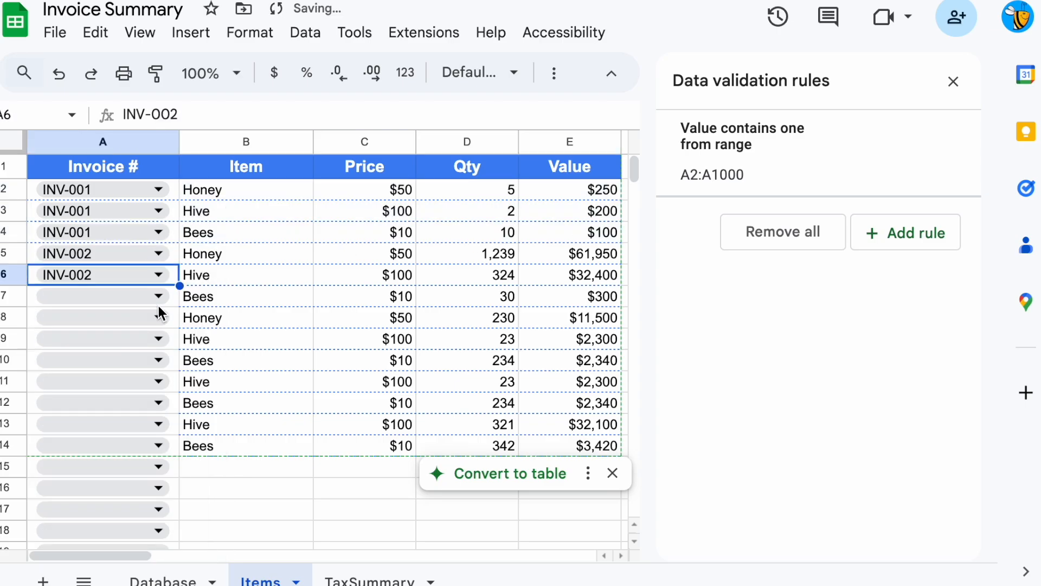
click(158, 296)
click(130, 392)
click(159, 317)
click(131, 410)
Assign INV-004 through INV-009 in sequence to rows 9 to 14 of the Invoice # column, one invoice per row
click(162, 339)
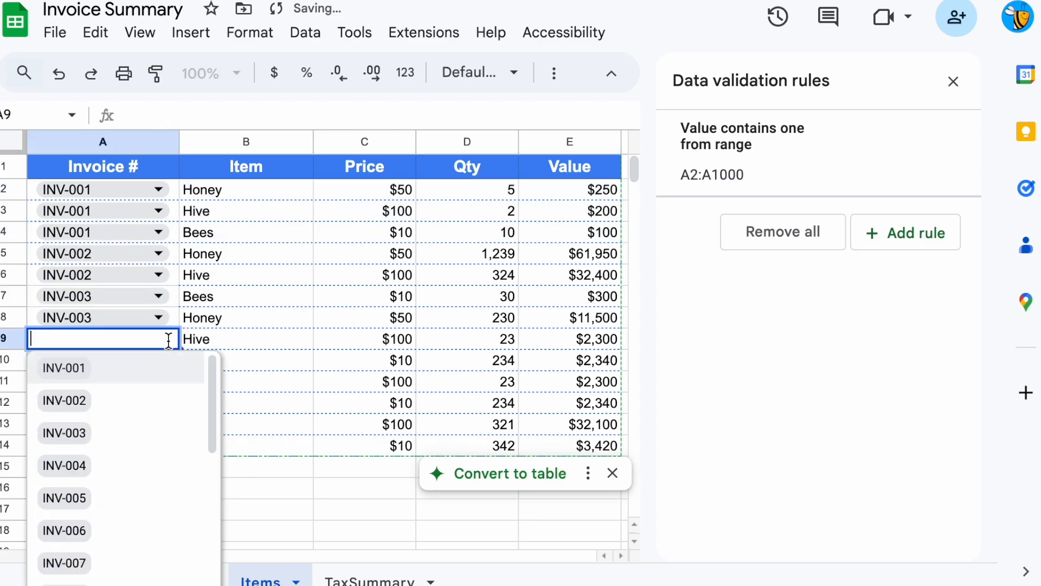
click(130, 465)
click(158, 360)
click(130, 519)
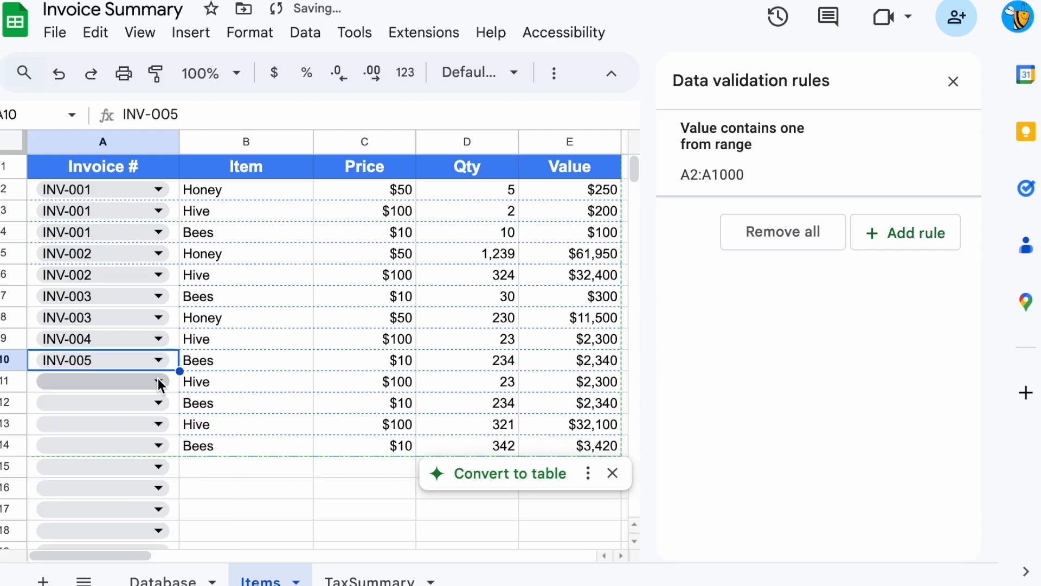
click(159, 381)
click(116, 567)
click(158, 403)
scroll(116, 520, down, 2)
click(112, 499)
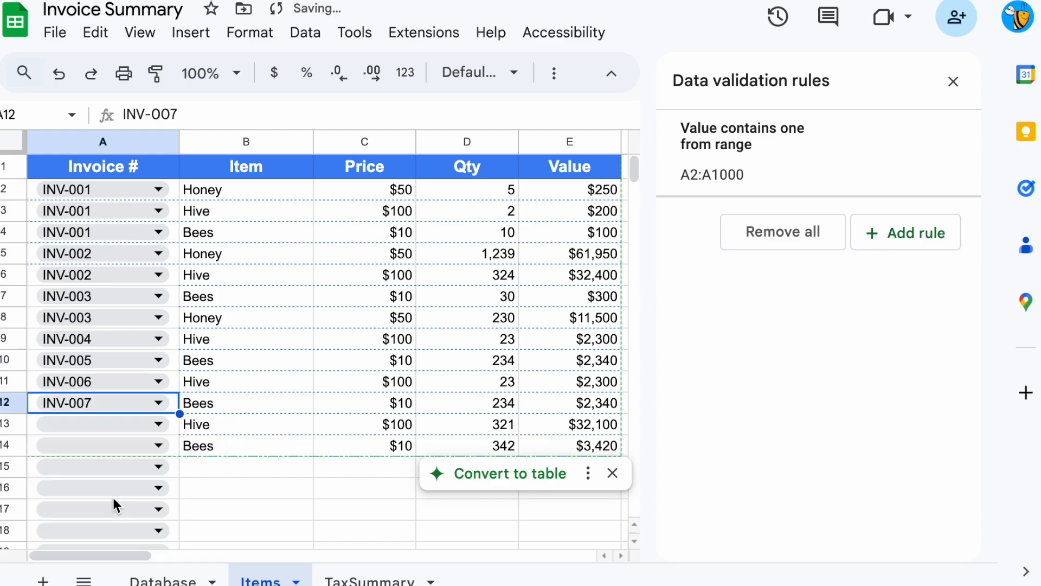
click(154, 424)
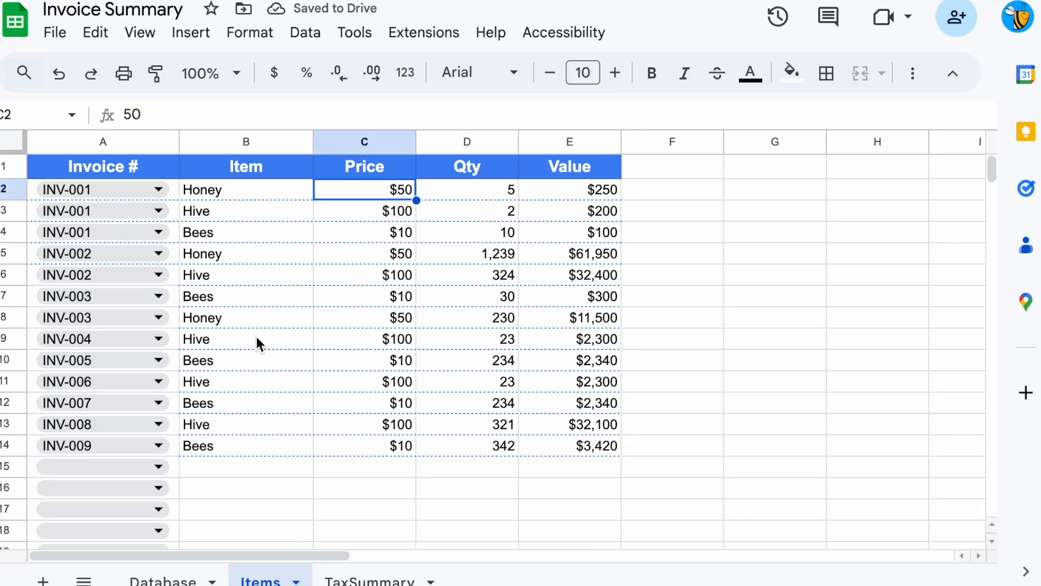
drag(201, 187, 108, 233)
click(244, 254)
click(244, 296)
drag(108, 339, 380, 360)
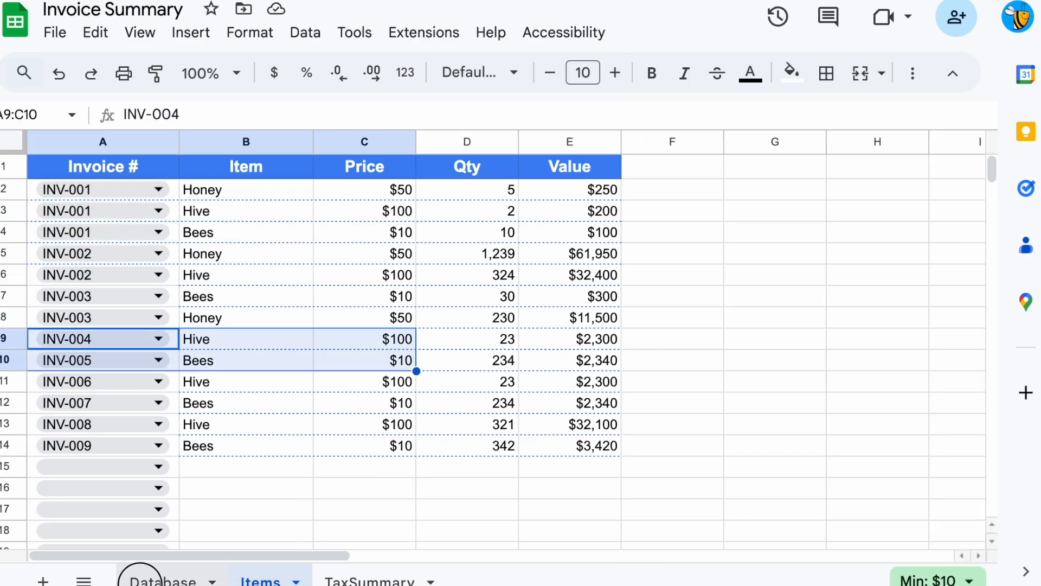
Clear the Price and Qty columns of the Database sheet, headers included, from row 1 to row 17
click(141, 576)
click(502, 191)
click(411, 167)
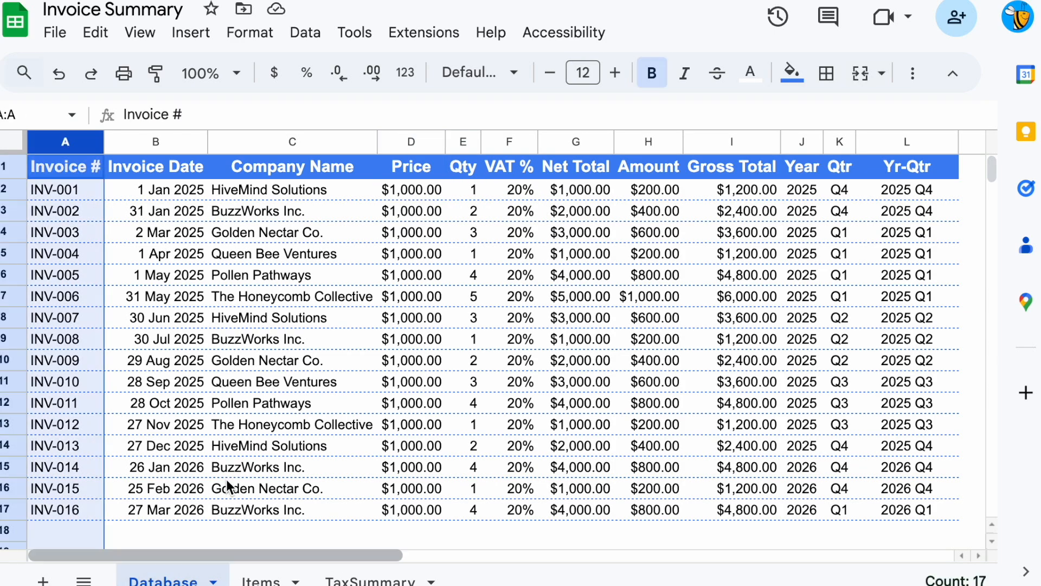
click(495, 192)
click(434, 191)
click(411, 166)
key(shift+Right)
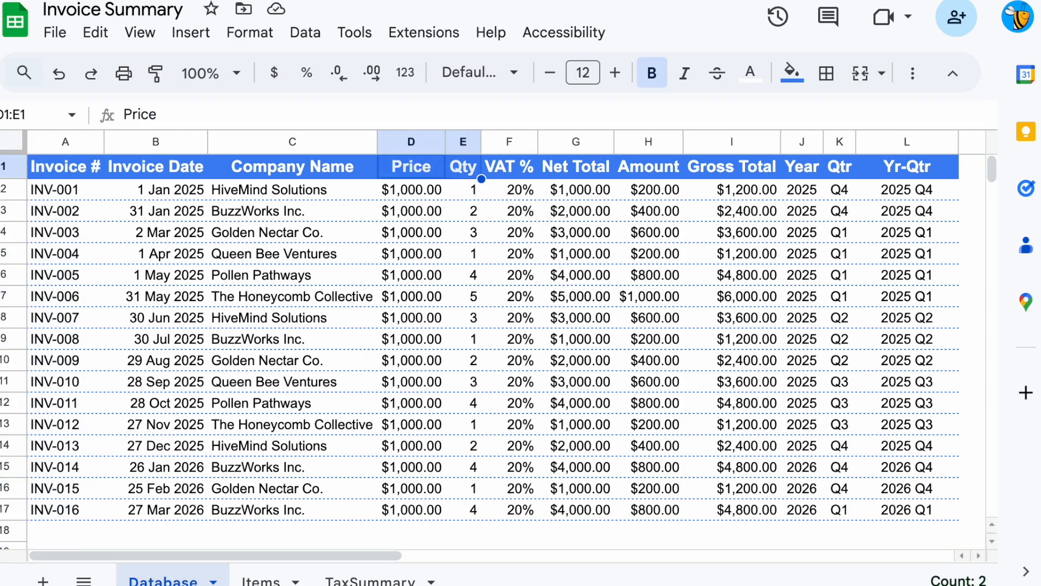
key(ctrl+shift+Down)
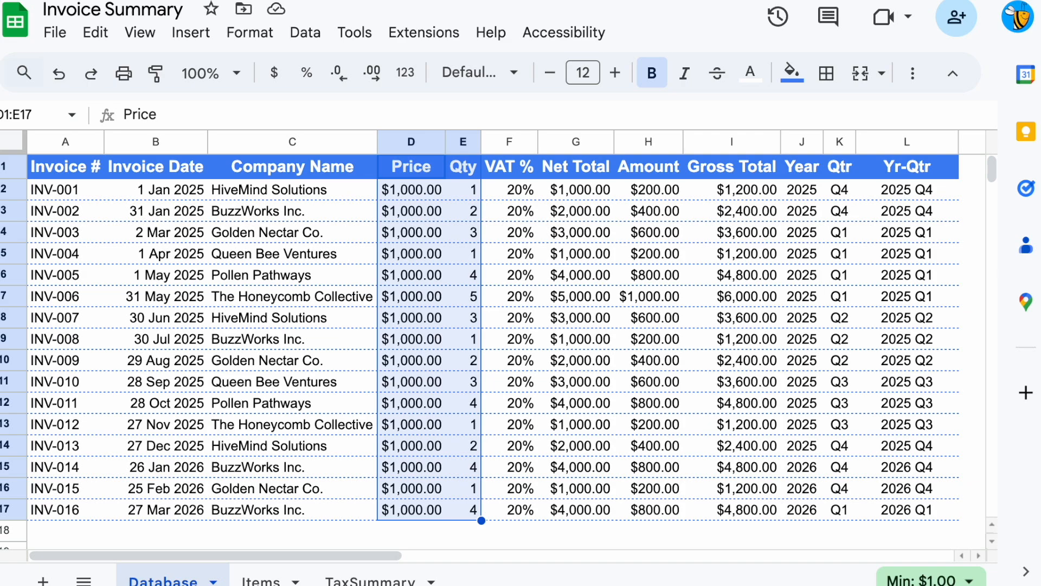
key(Delete)
Enter =sumifs(Items!E:E,Items!A:A,A2) as the Net Total of INV-001 in cell G2 of the Database sheet
key(Right)
key(Right)
key(Right)
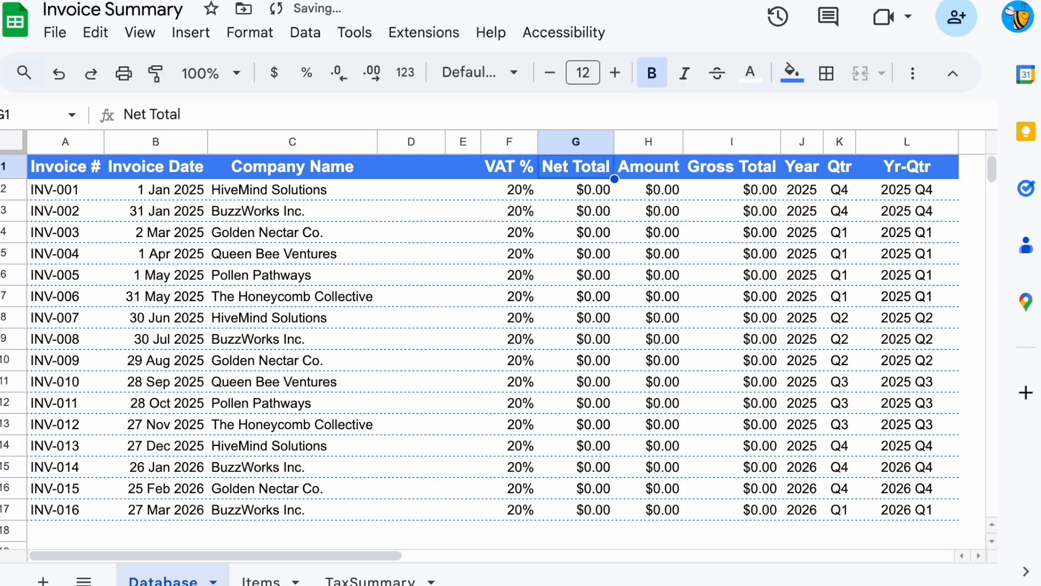
key(Down)
text(=)
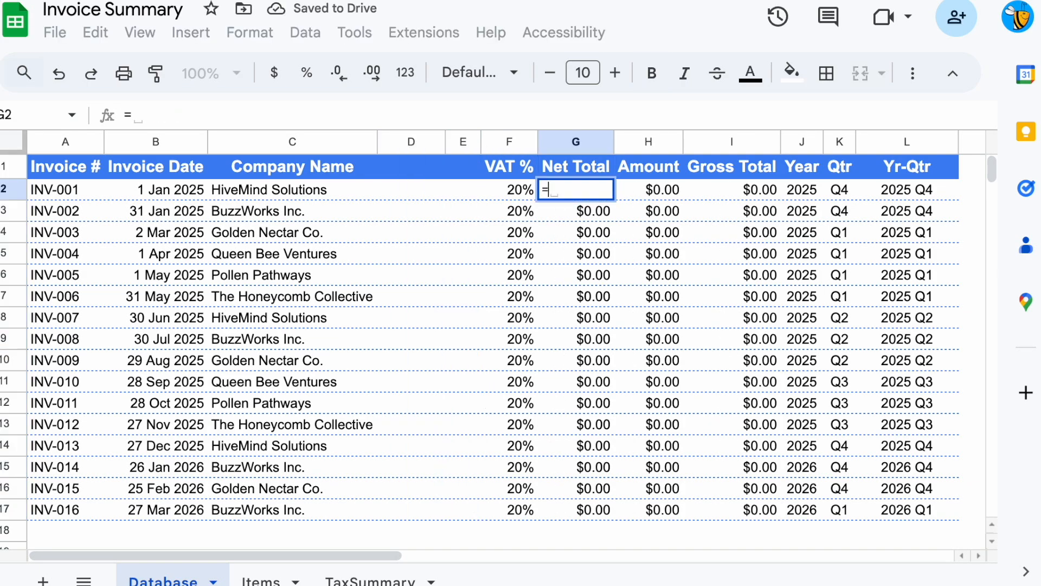
text(sumi)
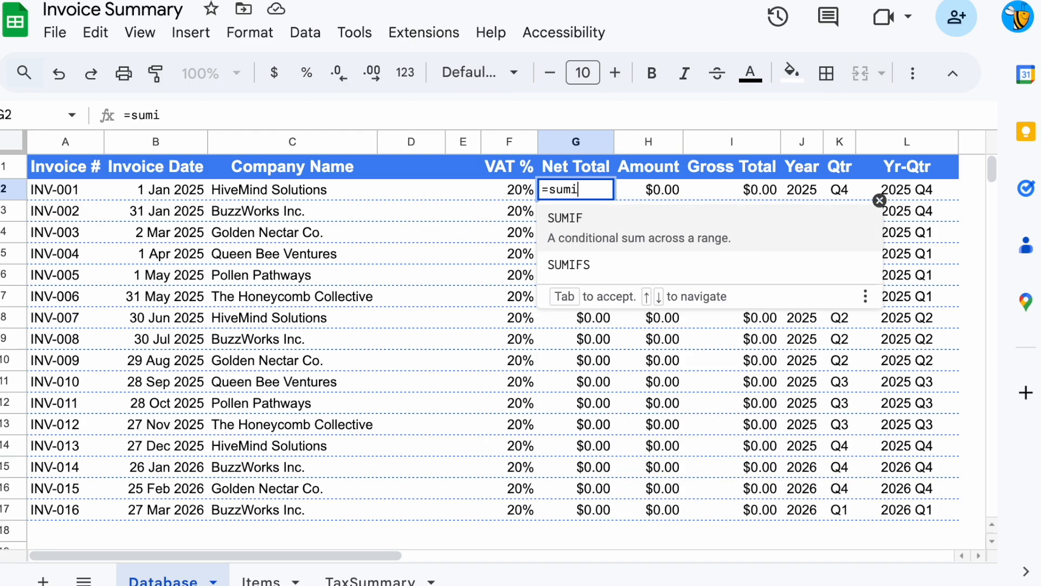
text(fs()
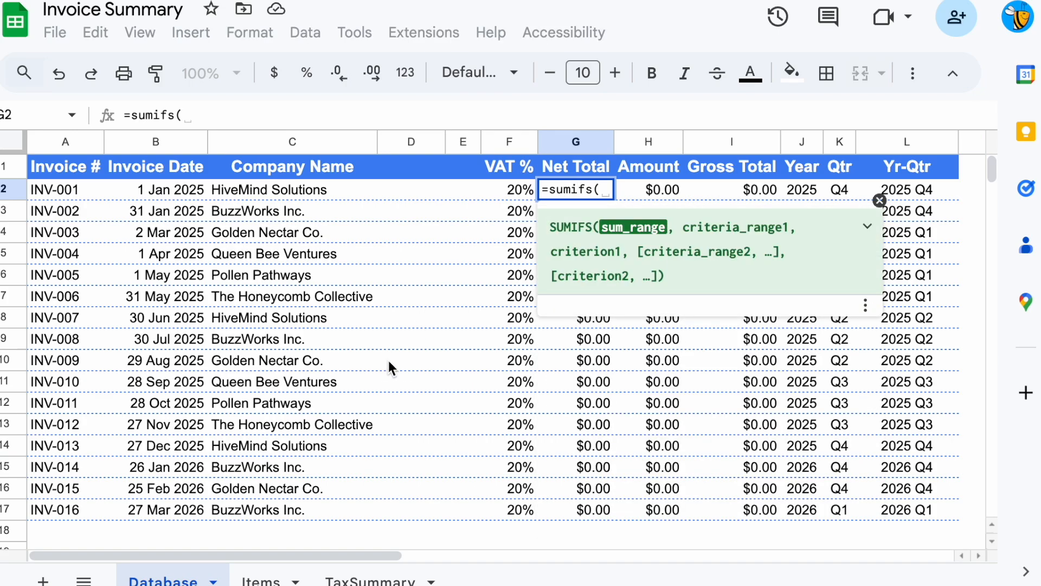
click(267, 579)
click(564, 142)
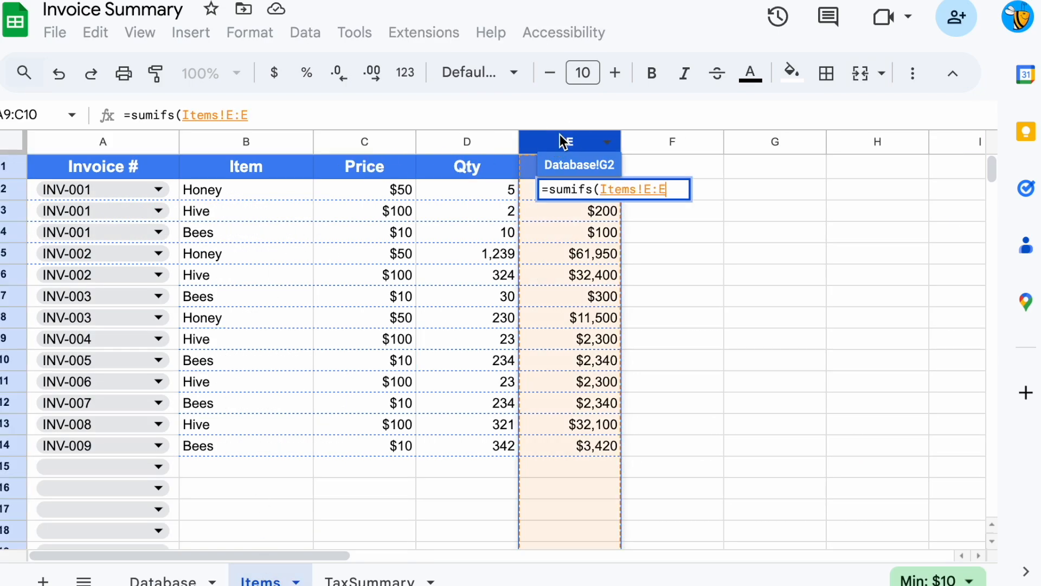
text(,)
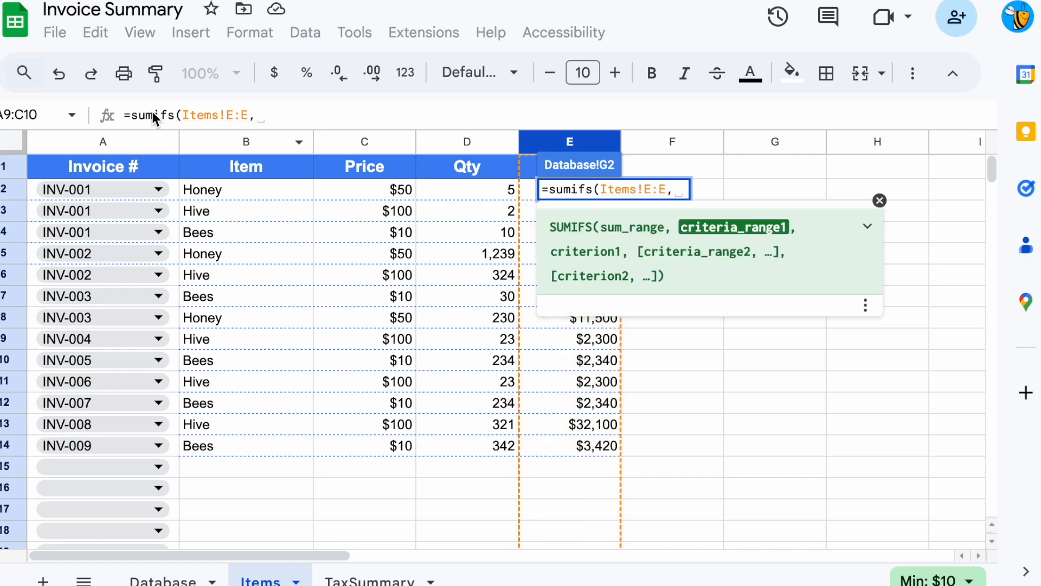
click(133, 144)
text(,)
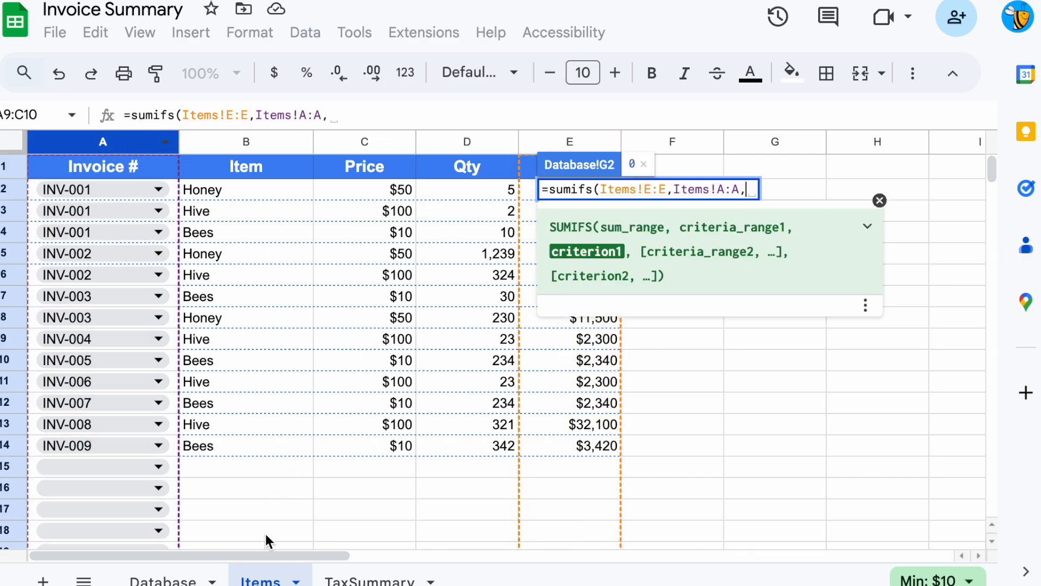
click(163, 579)
click(57, 189)
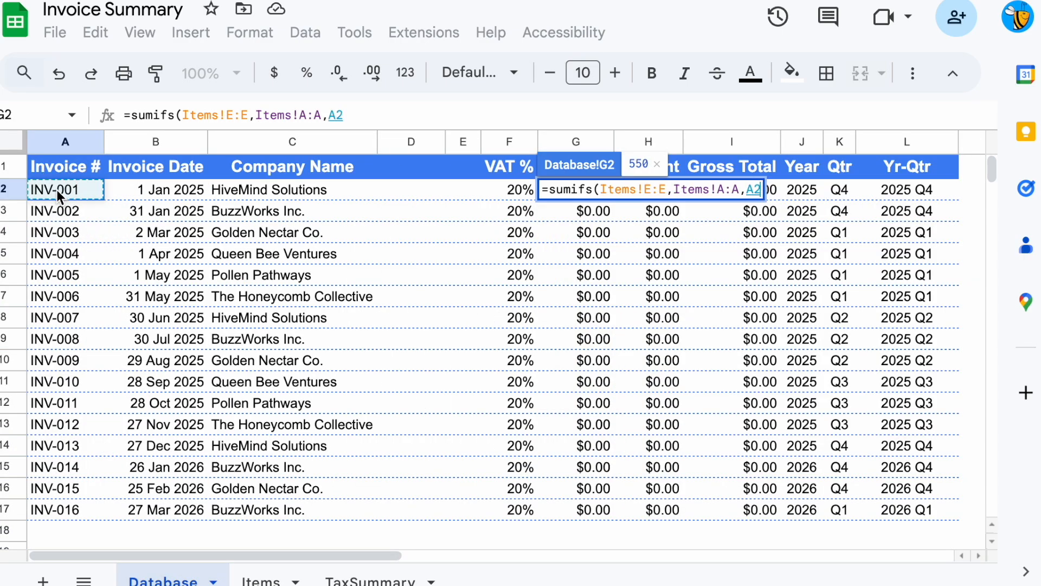
key(Return)
key(Up)
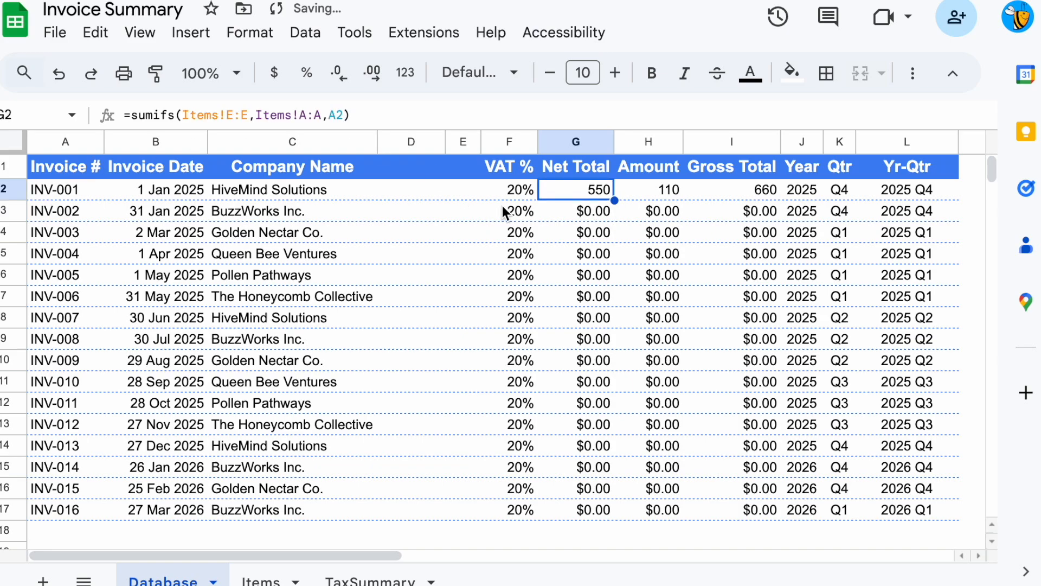
Copy the currency format of G3 onto G2 and fill the G2 formula down the Net Total column to row 17
click(583, 212)
click(156, 72)
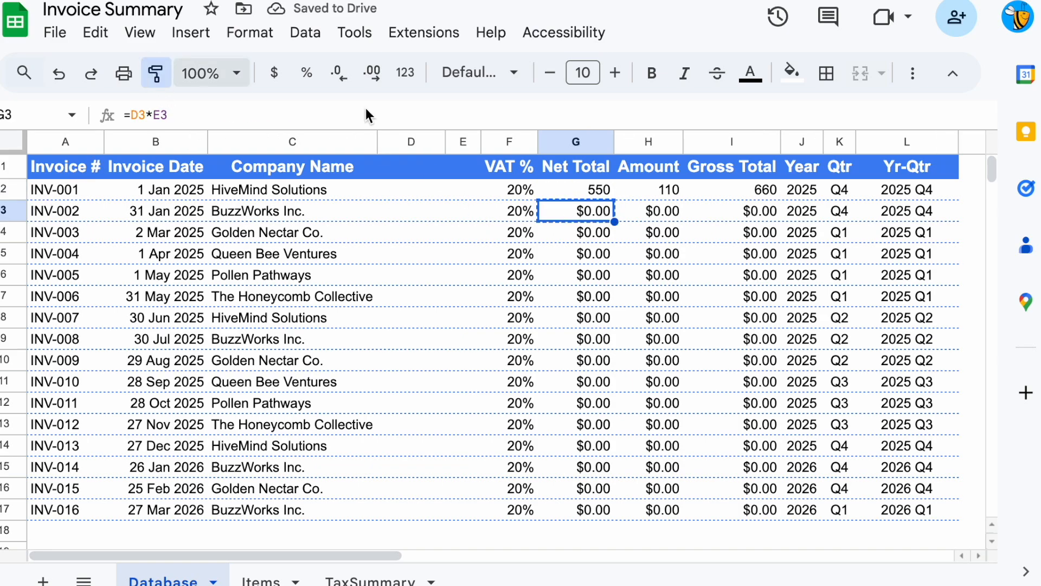
click(599, 195)
key(ctrl+c)
key(ctrl+shift+Down)
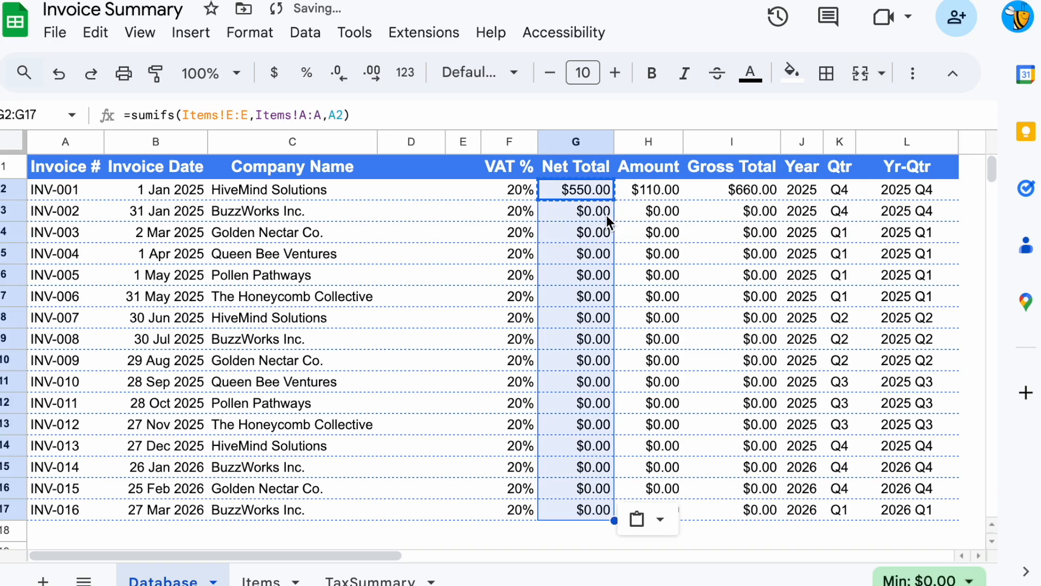
key(ctrl+v)
Examine the Net Total, Amount and Gross Total values of the invoices on the Database sheet
key(Up)
key(Down)
key(shift+Down)
key(shift+Down)
key(shift+Down)
key(shift+Down)
key(shift+Down)
key(shift+Down)
key(shift+Down)
key(Right)
key(shift+Down)
key(shift+Down)
key(shift+Down)
key(Right)
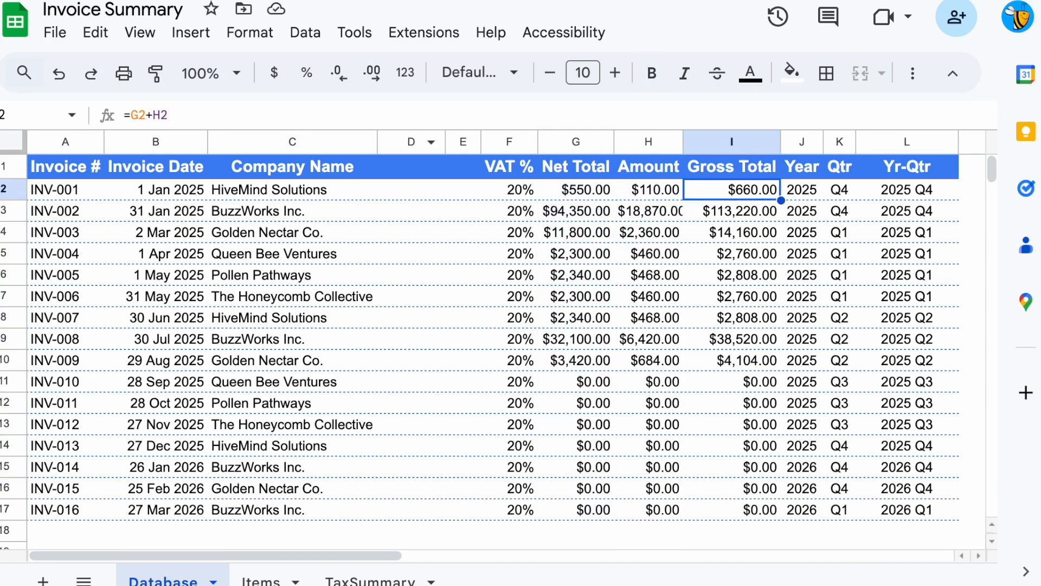
key(shift+Down)
key(shift+Down)
key(shift+Down)
key(shift+Down)
Delete the empty columns D and E from the Database sheet
drag(463, 142, 411, 142)
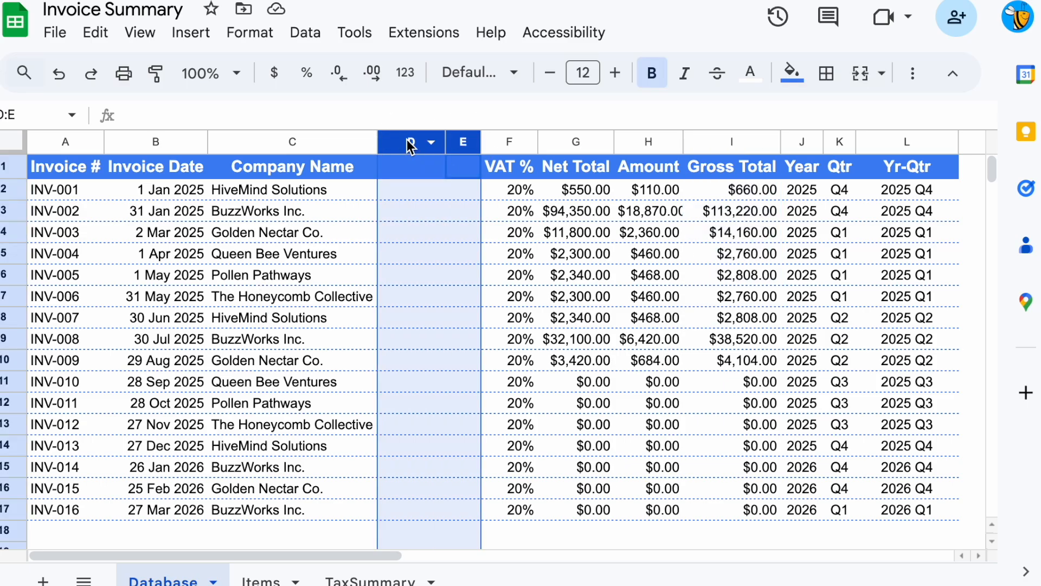
right_click(411, 146)
click(428, 373)
Rename the Amount header on the TaxSummary sheet to VAT Amount
click(356, 578)
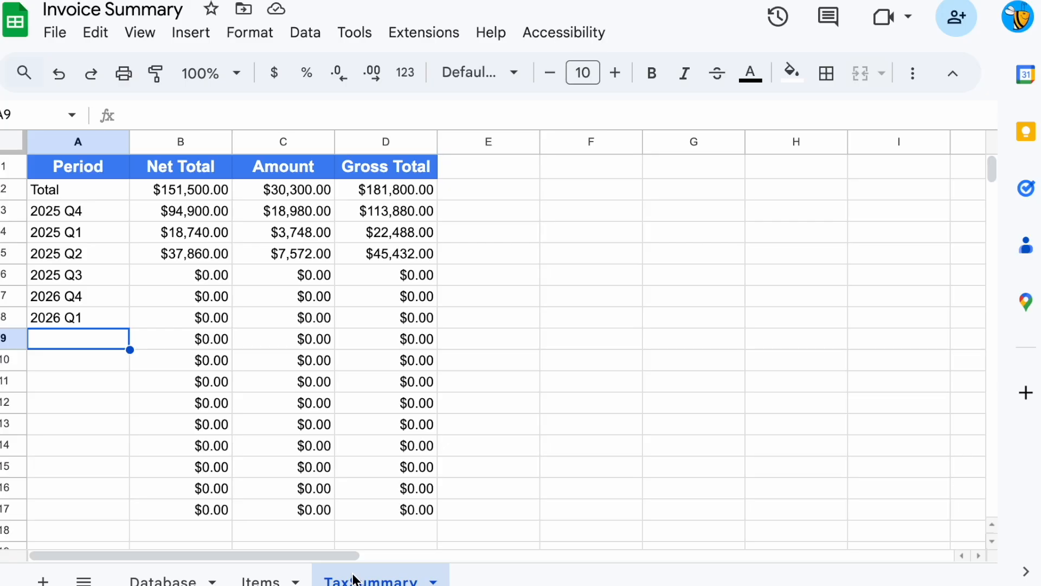
click(283, 166)
click(125, 114)
text(VAT)
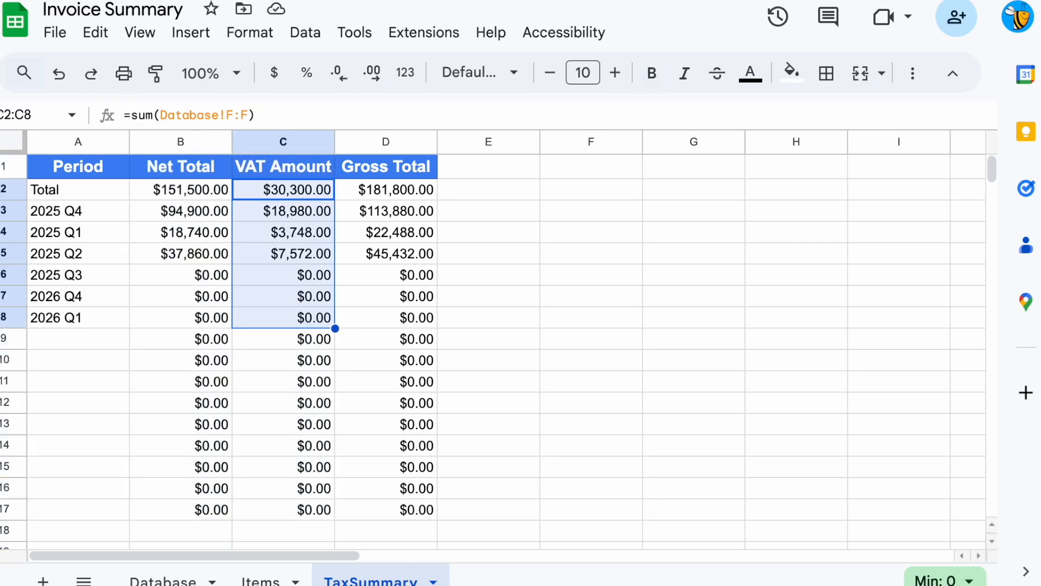
Add a new sheet and name it SalesSummary
click(42, 581)
right_click(484, 580)
click(523, 337)
text(SalesSummary)
key(Return)
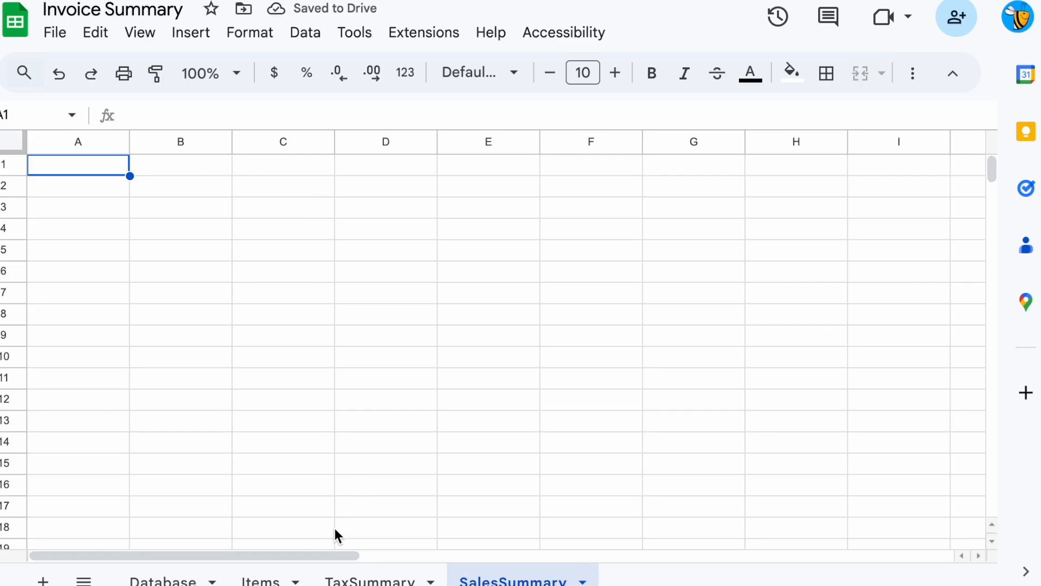
Copy the range B1:E4 from the Items sheet into SalesSummary, starting at cell A1
click(270, 580)
drag(244, 174, 581, 227)
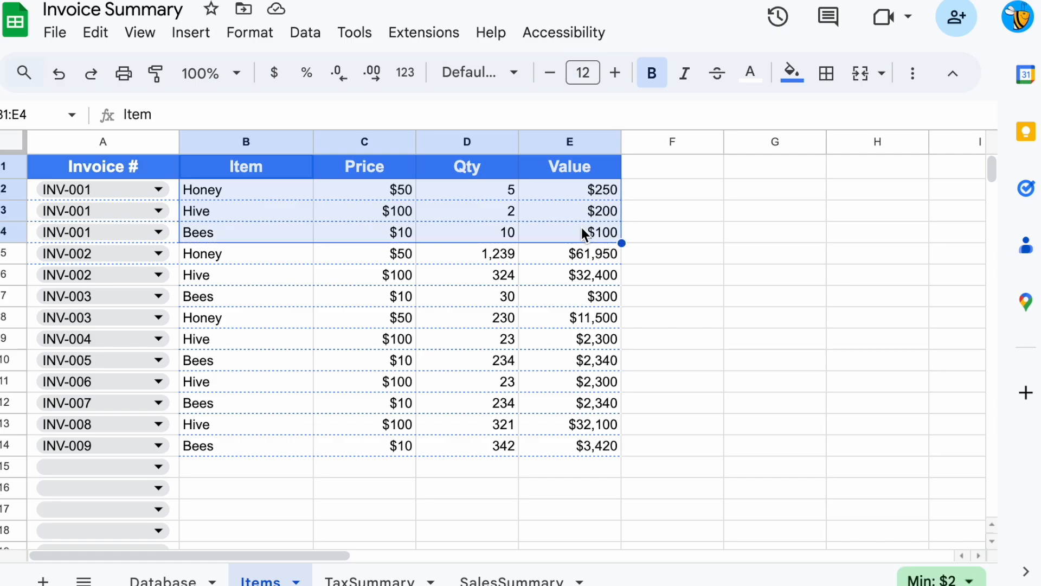
click(490, 580)
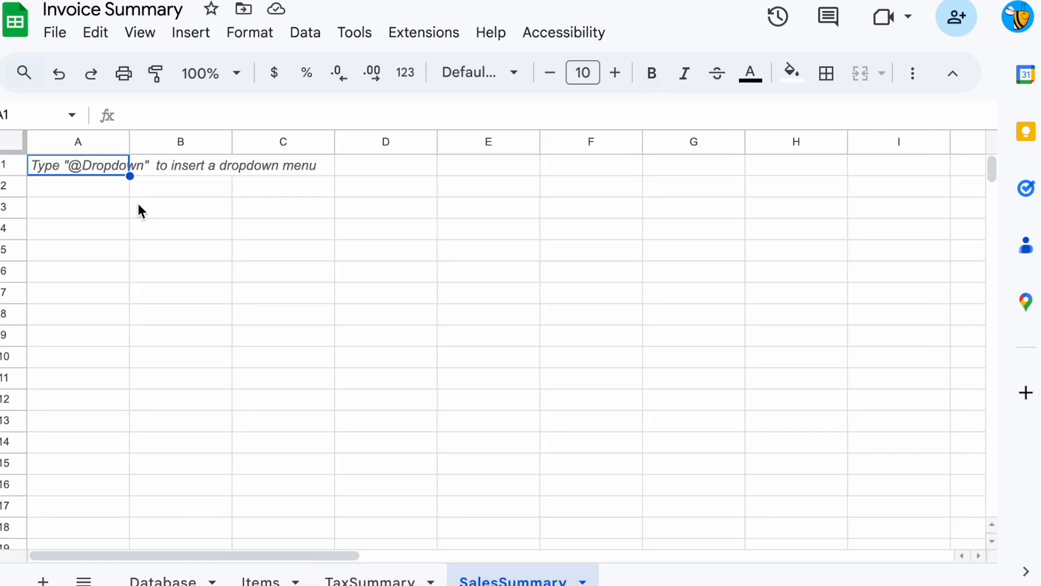
key(ctrl+v)
Delete the Price column from the SalesSummary sheet
click(142, 169)
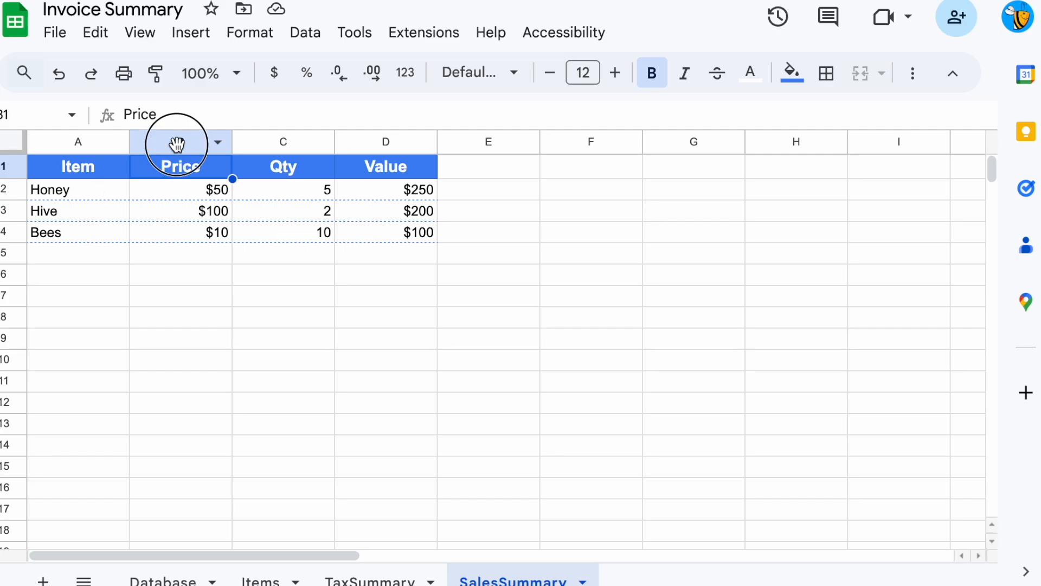
right_click(177, 145)
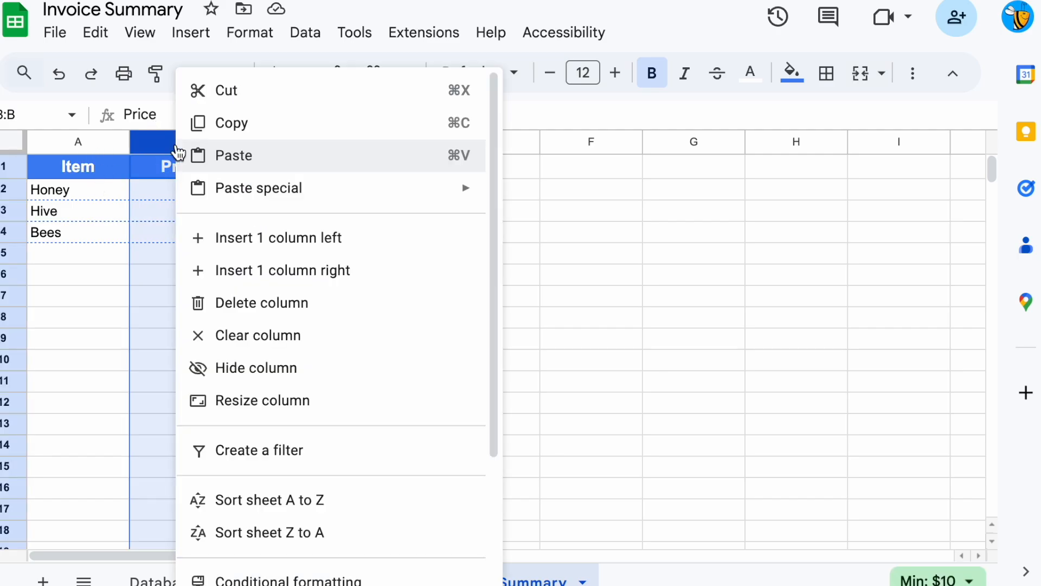
click(280, 304)
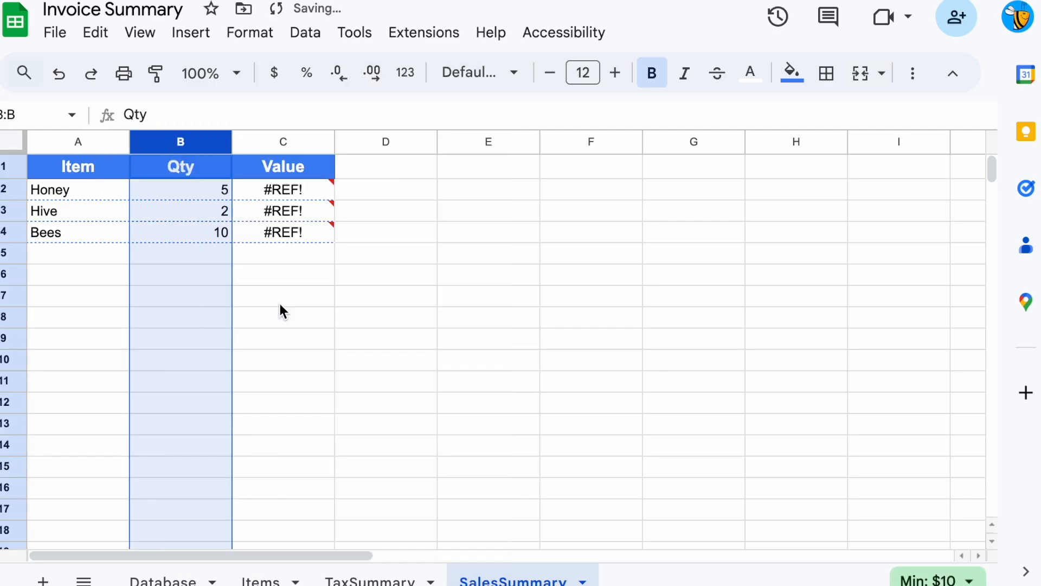
Rename the Value header on the SalesSummary sheet to Revenue
click(194, 171)
click(280, 175)
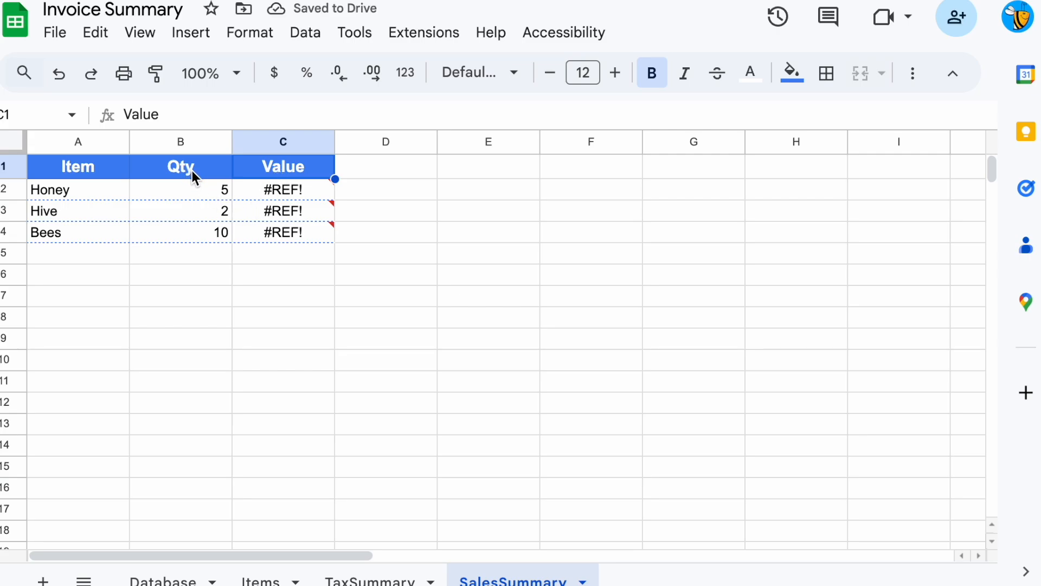
mouse_move(245, 198)
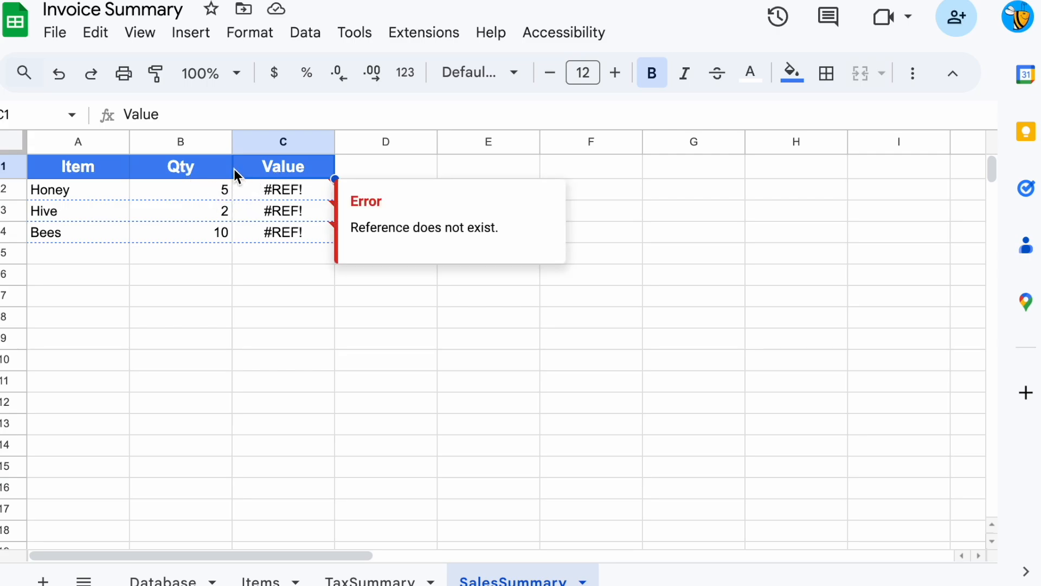
double_click(168, 111)
text(Revenue)
key(Return)
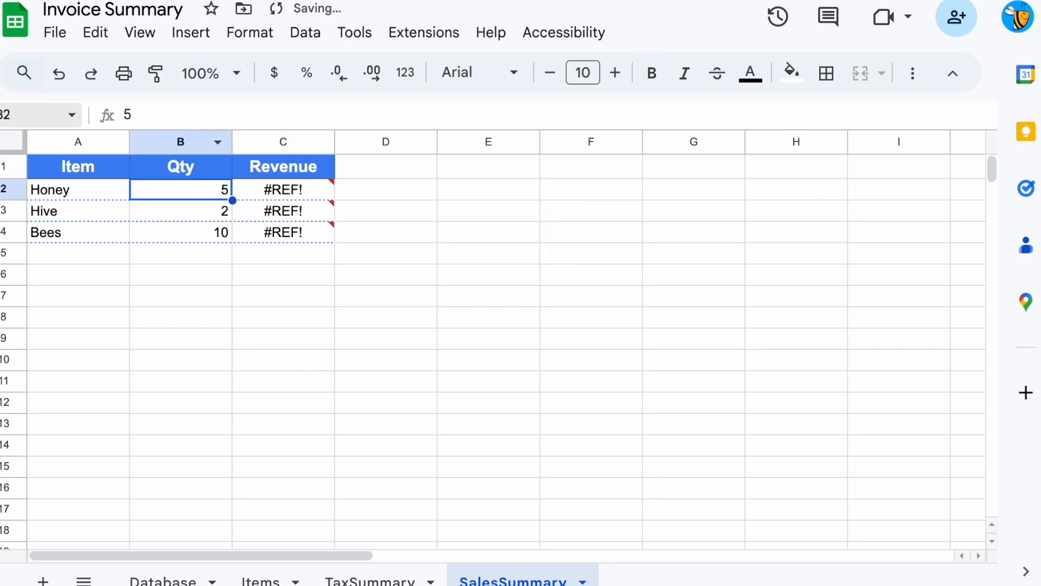
Enter =sumifs(Items!D:D,Items!B:B,A2) as the Honey quantity in cell B2 of the SalesSummary sheet
text(=sumifs()
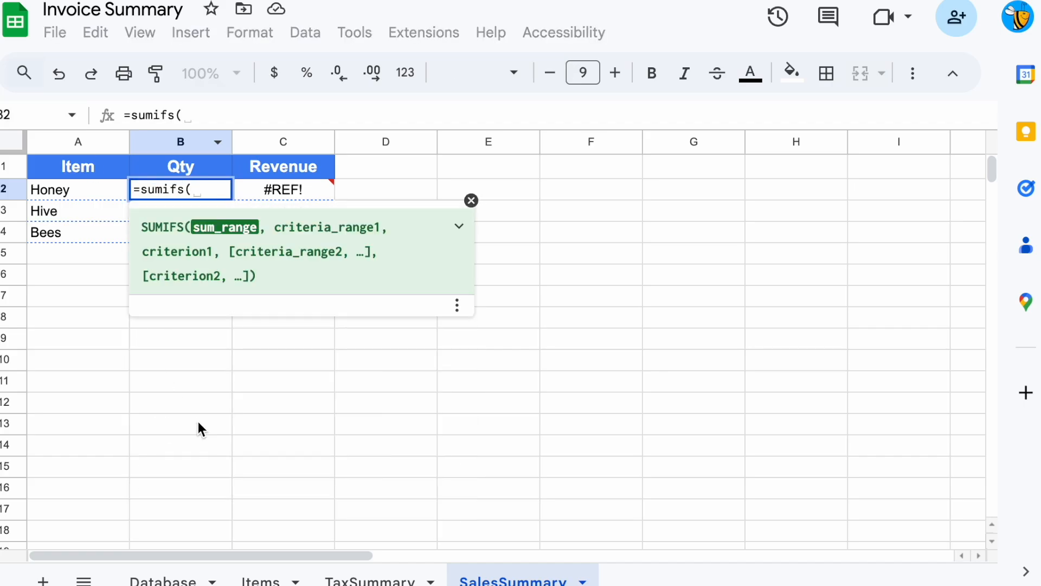
click(261, 580)
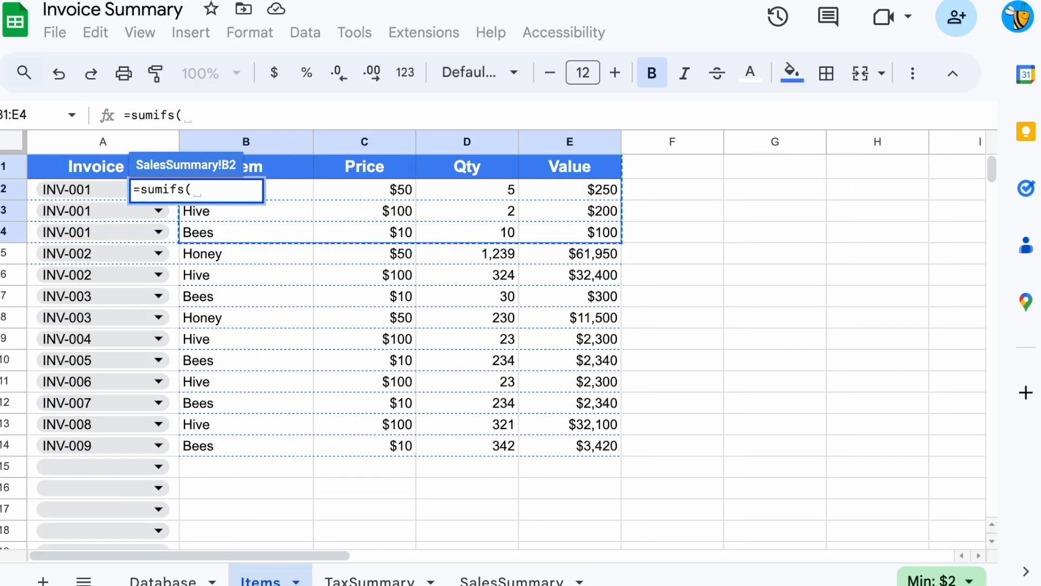
click(465, 143)
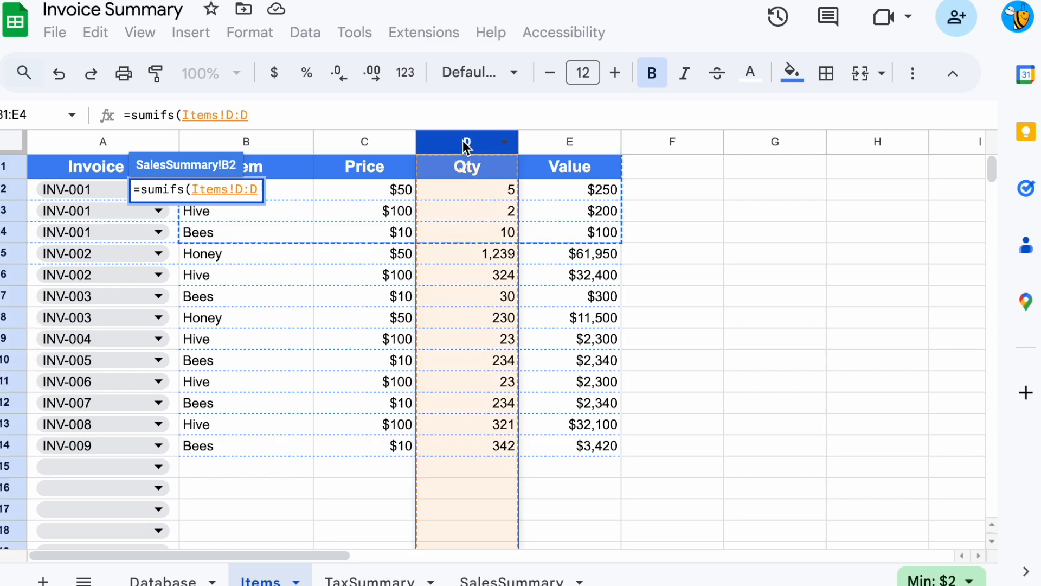
text(,)
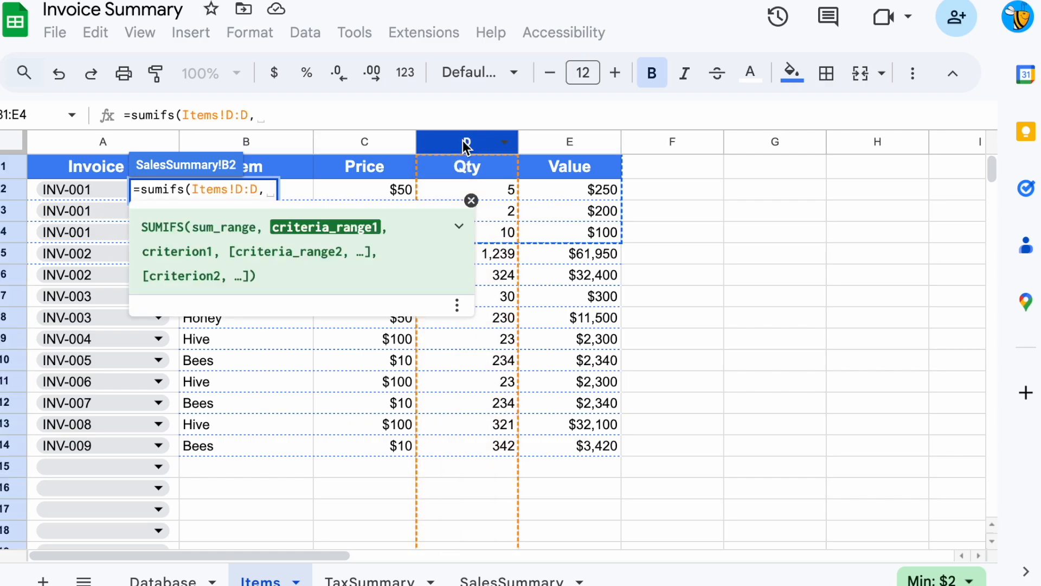
click(269, 143)
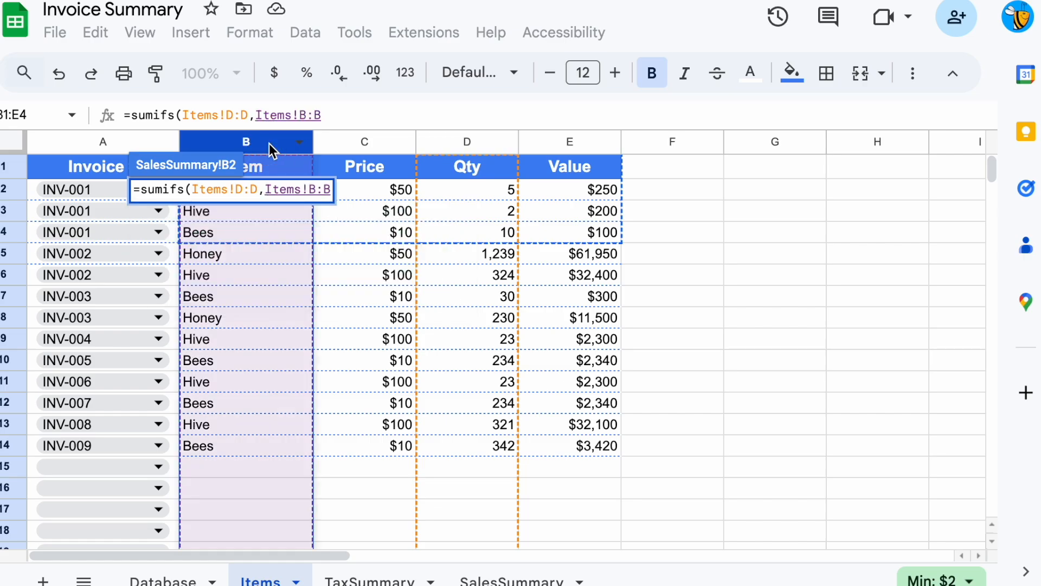
text(,)
click(479, 580)
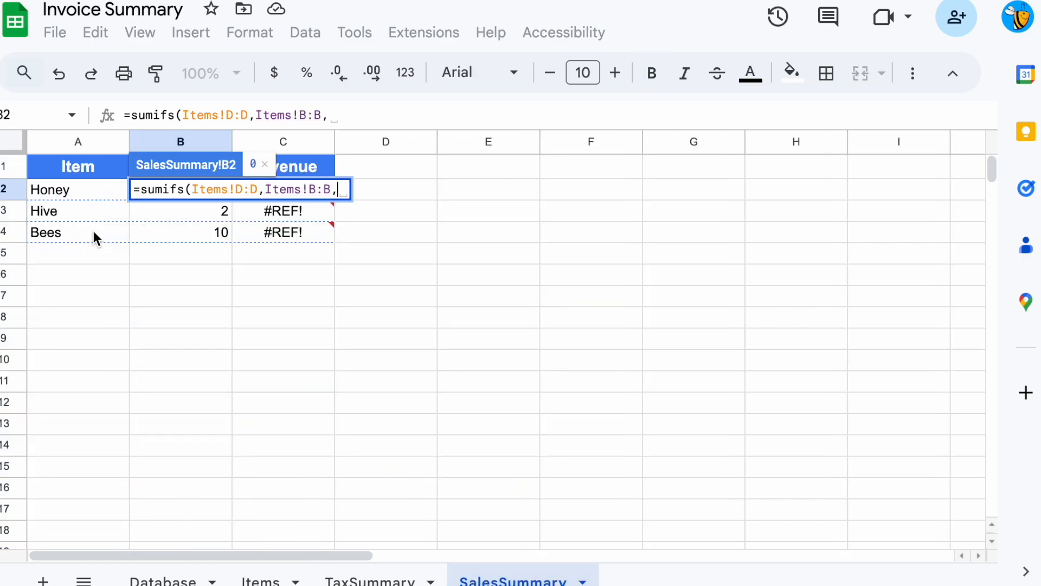
click(74, 190)
key(Return)
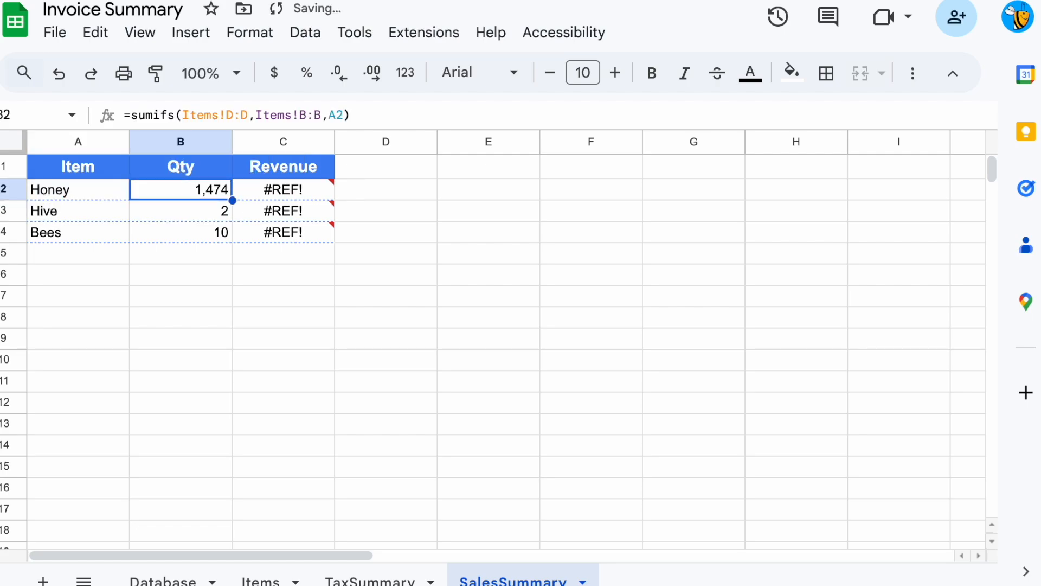
Copy the Qty formula in cell B2 down to cells B3:B4 for Hive and Bees
key(shift+Down)
key(shift+Down)
key(ctrl+v)
key(Left)
key(shift+Down)
key(shift+Down)
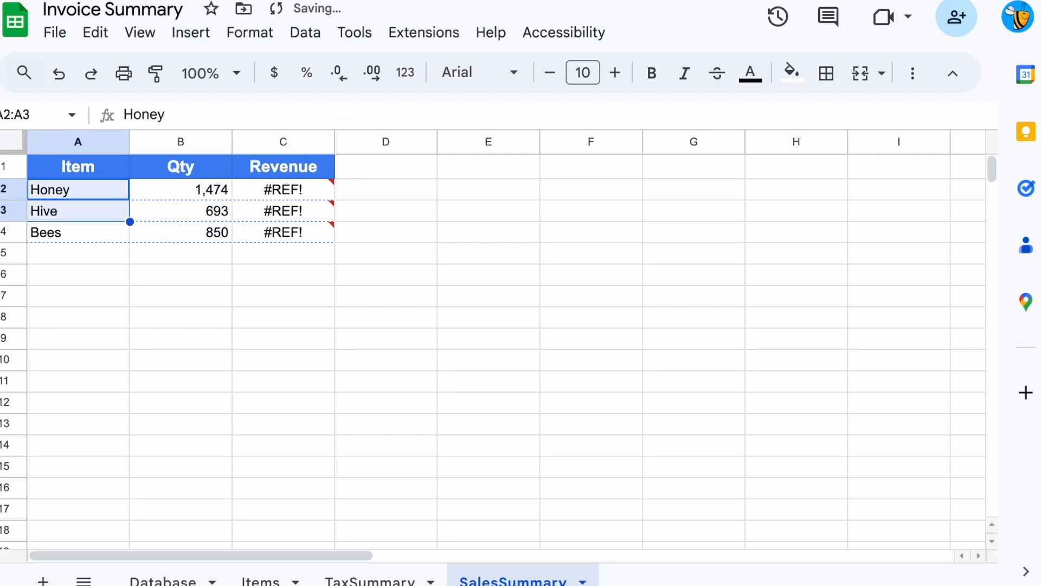
key(Right)
key(shift+Down)
key(shift+Down)
key(shift+Down)
key(Up)
key(Left)
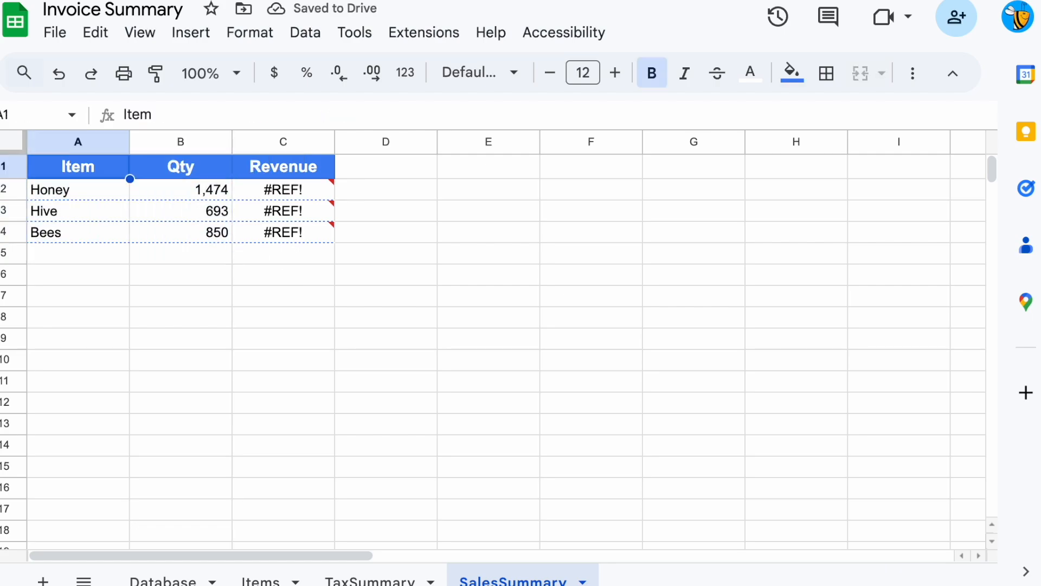
key(Down)
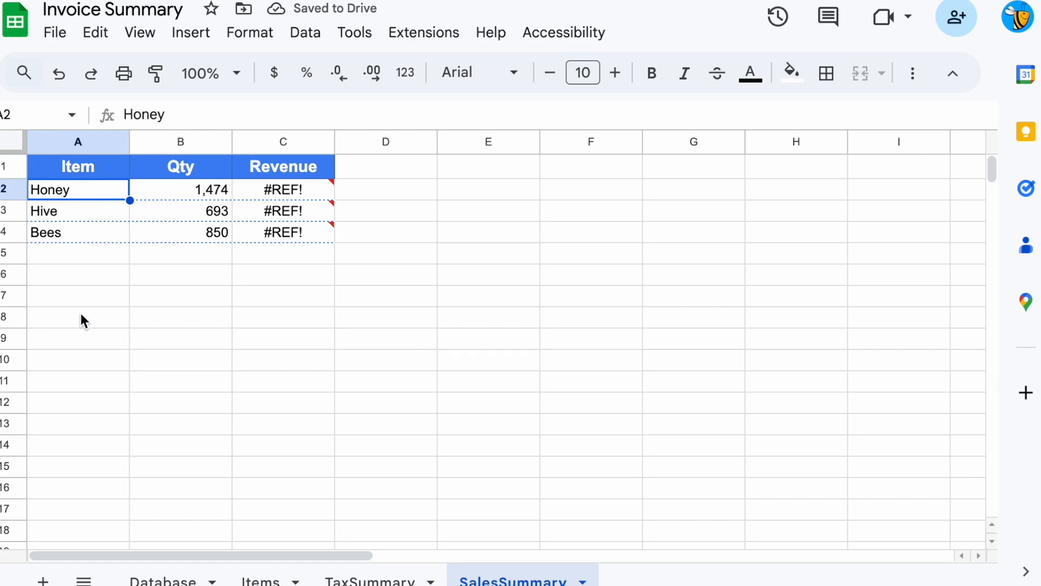
Clear the manually entered item names in cells A2:A4 of the SalesSummary sheet
shift+click(77, 275)
drag(73, 193, 70, 230)
key(Delete)
key(Right)
key(Left)
Enter =unique(Items!B2:B) in cell A2 of the SalesSummary sheet to list each item once
text(=uni)
text(()
click(265, 580)
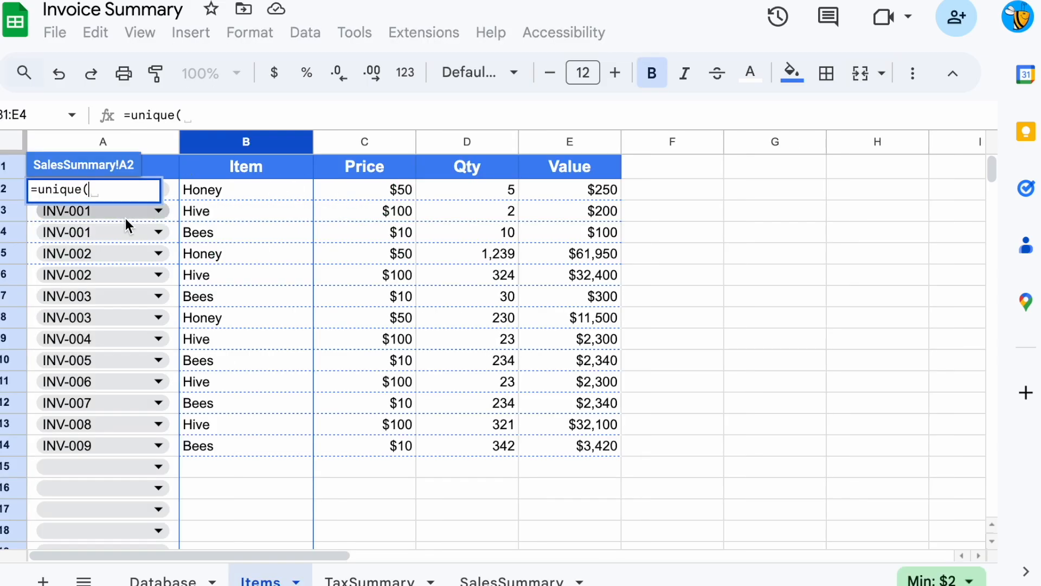
click(135, 145)
text())
key(Return)
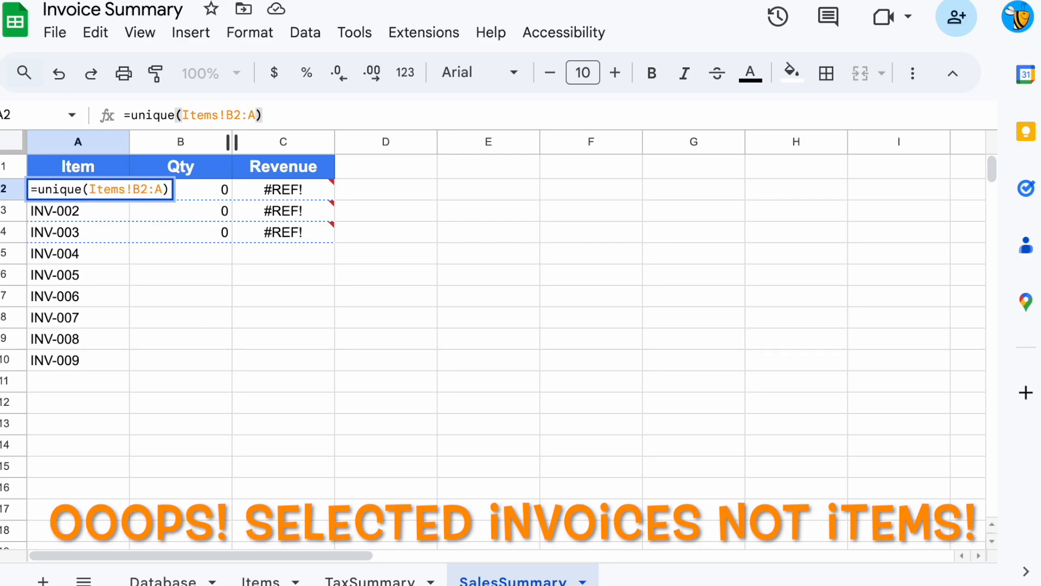
key(BackSpace)
text(B)
key(Tab)
key(Tab)
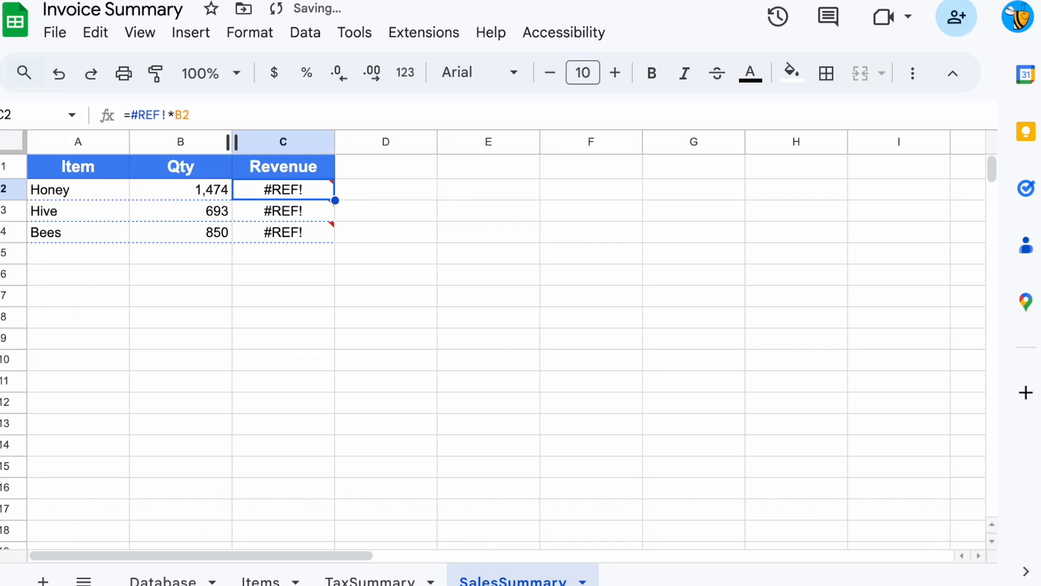
Clear the broken formulas in the Revenue cells C2:C4
key(shift+Down)
key(shift+Down)
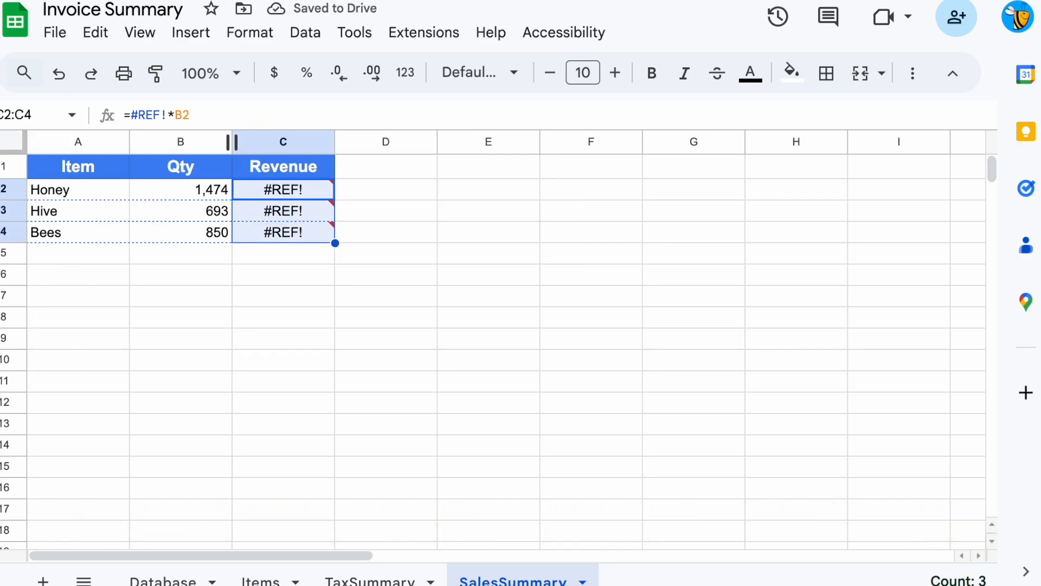
key(Delete)
key(Left)
key(Right)
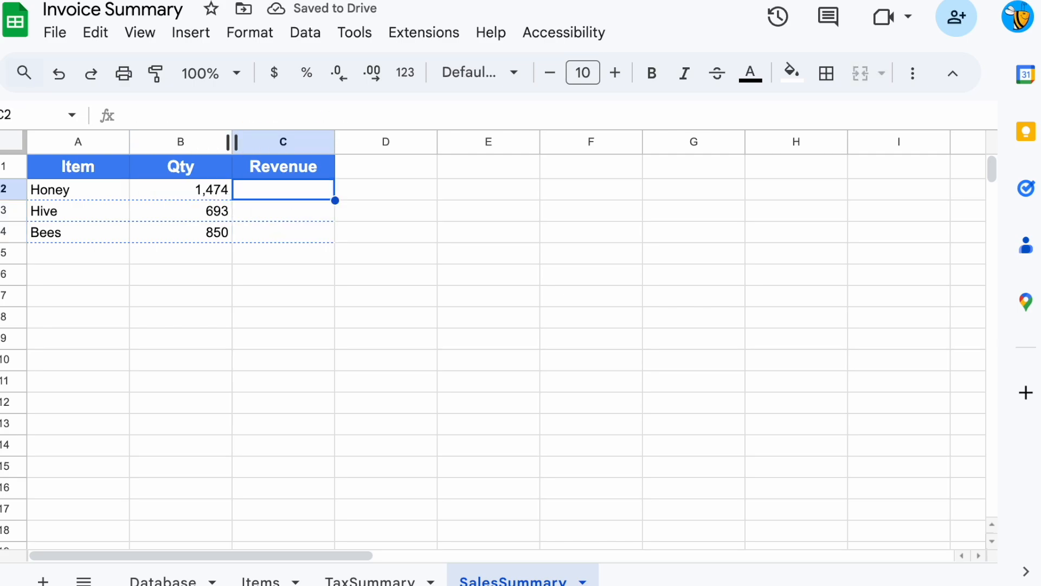
Lock the criteria references in cell B2 so the formula reads =sumifs(Items!D:D,Items!$B:$B,$A2)
key(Left)
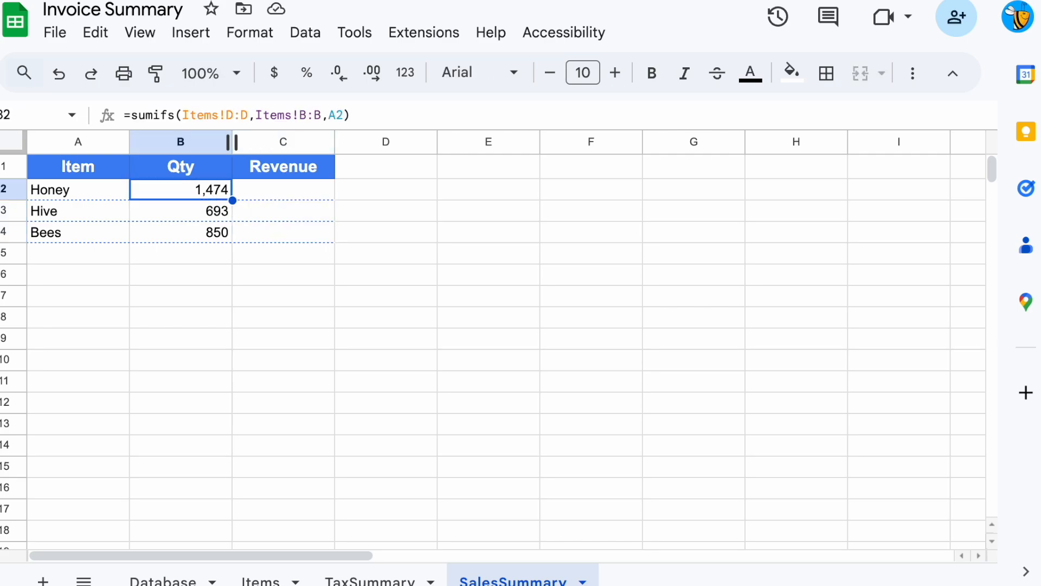
click(304, 116)
key(F4)
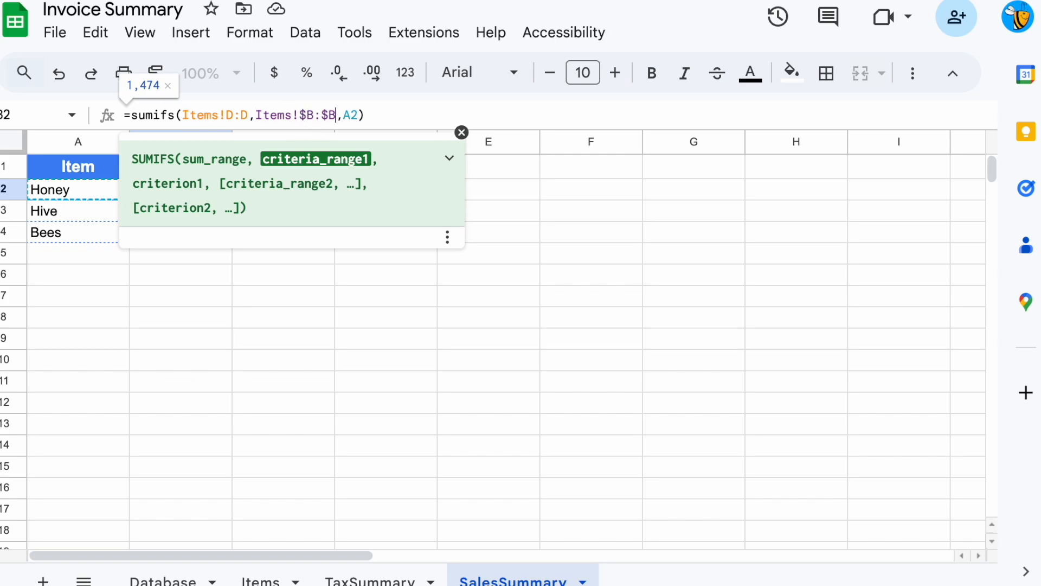
click(348, 122)
key(F4)
key(F4)
key(F4)
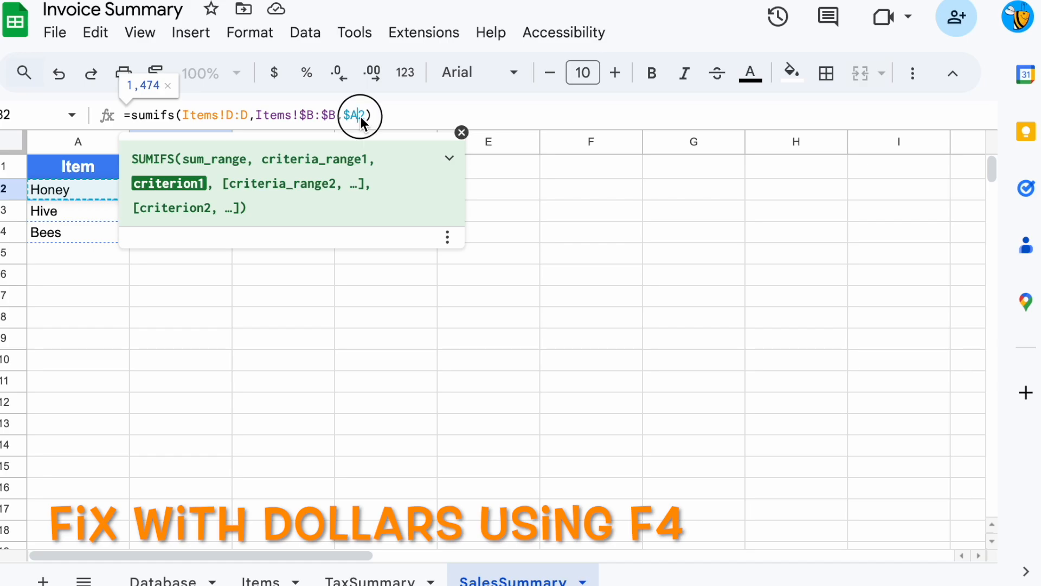
key(Return)
Enter =sumifs(Items!E:E,Items!$B:$B,$A2) as the Honey revenue in cell C2 and check it against the Value column on the Items sheet
key(Up)
key(Right)
text(=sumifs(Items!E:E,Items!$B:$B,$A2))
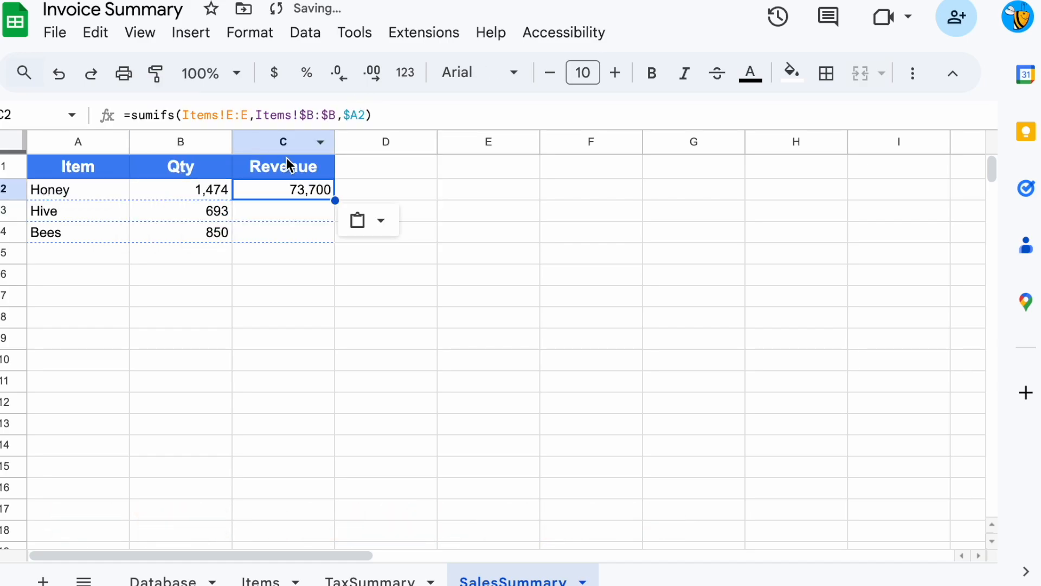
click(270, 579)
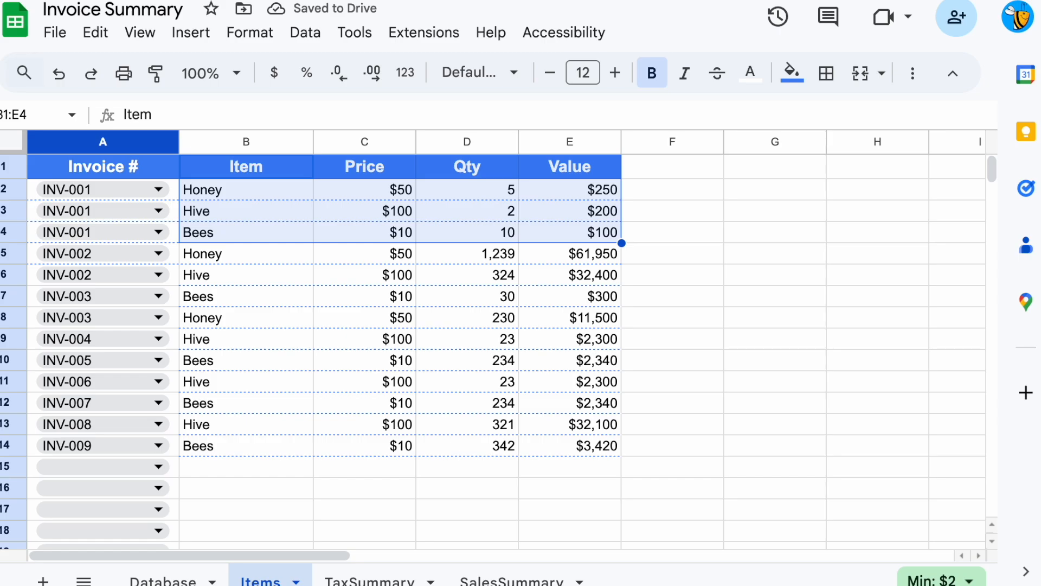
click(570, 141)
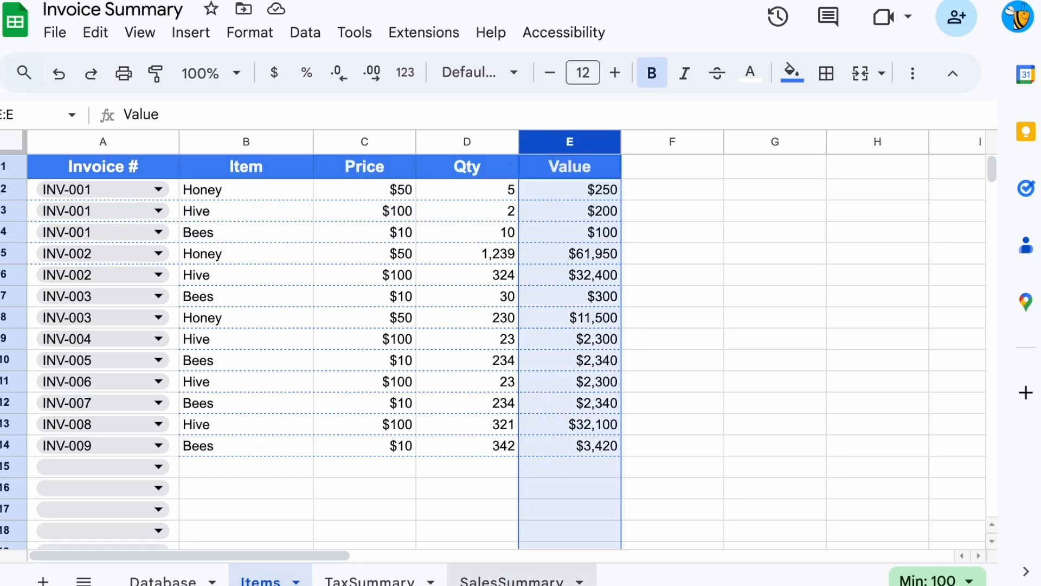
click(512, 580)
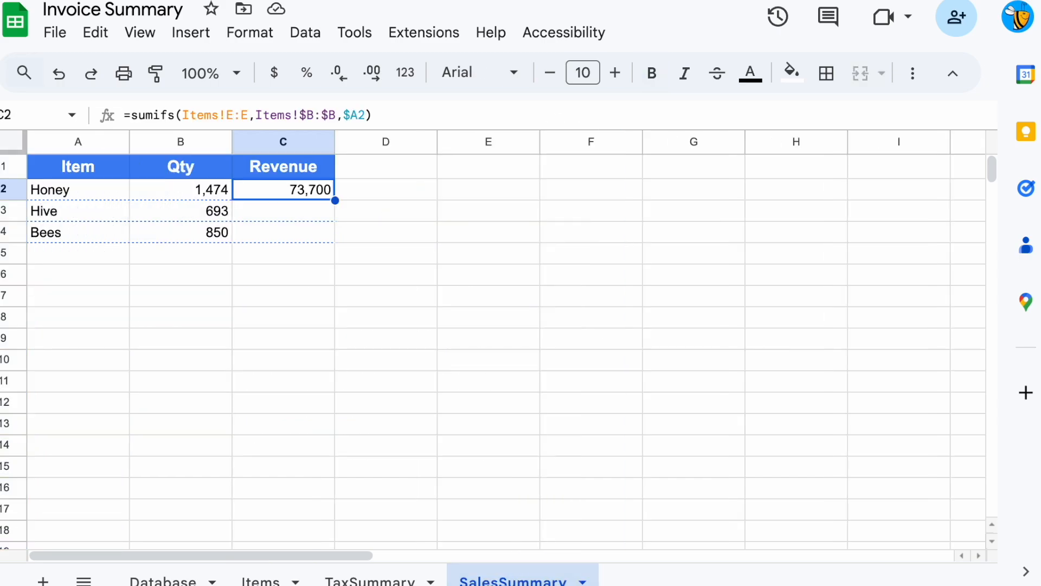
Format the Honey revenue in C2 as currency and fill its formula down to C4
click(273, 75)
drag(335, 199, 335, 239)
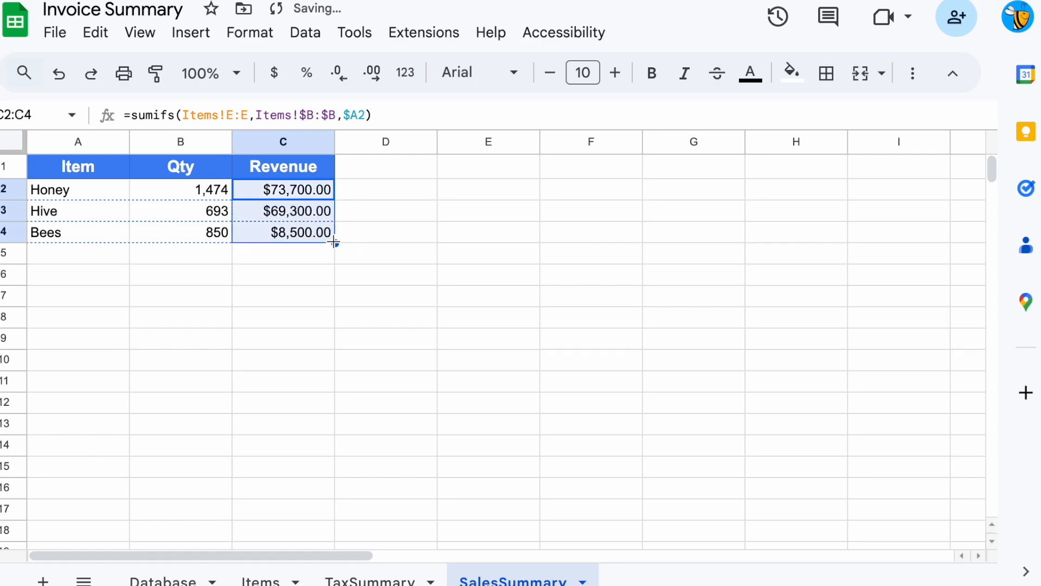
Examine the quantity and revenue rows for each item on the SalesSummary sheet
click(102, 189)
drag(189, 188, 303, 191)
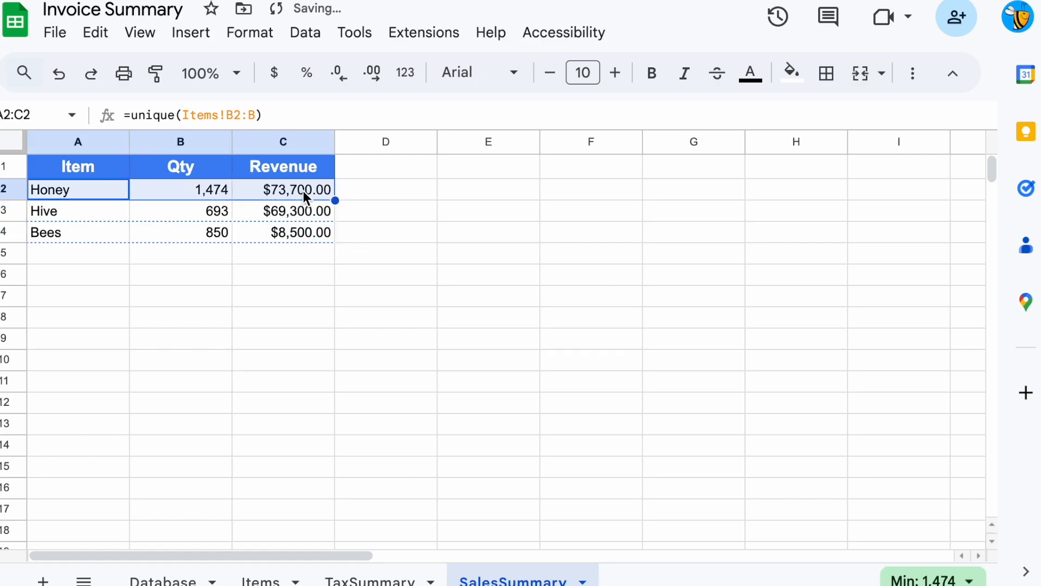
key(shift+Down)
key(shift+Down)
key(Down)
key(Down)
key(shift+Right)
key(shift+Right)
key(Up)
key(Up)
key(Right)
key(Right)
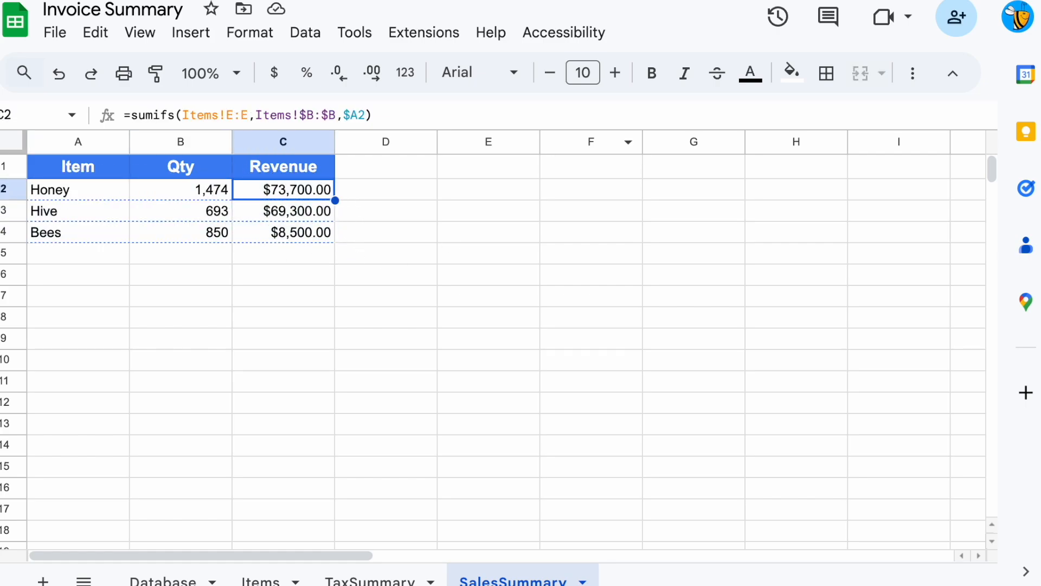
Copy the Revenue header and cells C2:C4 into column D, and clear the pasted values in D2:D4
key(Up)
key(super+c)
key(Right)
key(super+v)
key(Left)
key(Down)
key(shift+Down)
key(shift+Down)
key(super+c)
key(Right)
key(super+v)
key(Delete)
Replace the header in cell D1 with % Revenue
key(Left)
key(Up)
key(Right)
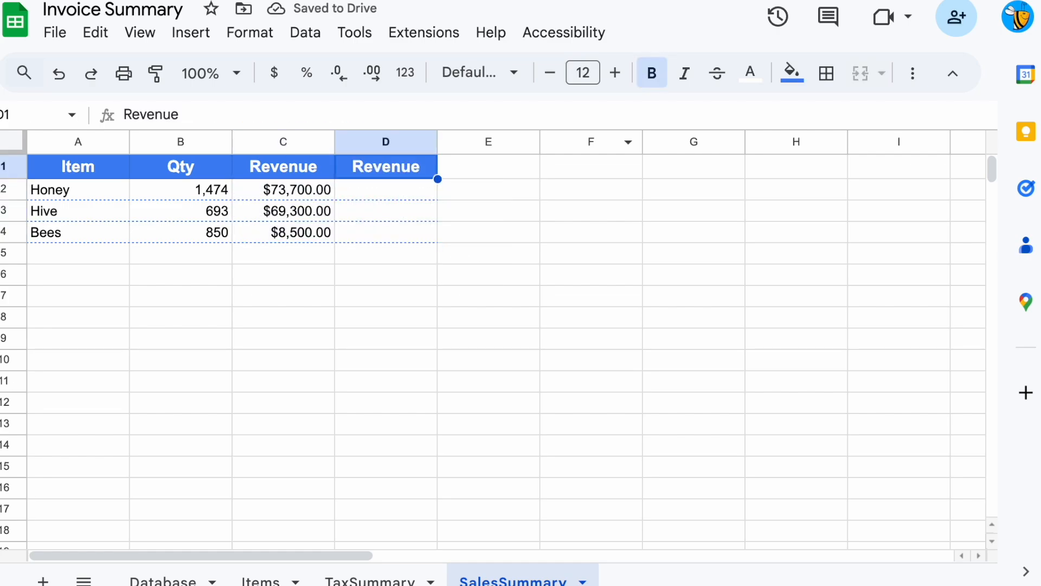
key(Delete)
key(Down)
key(Up)
text(% Revenue)
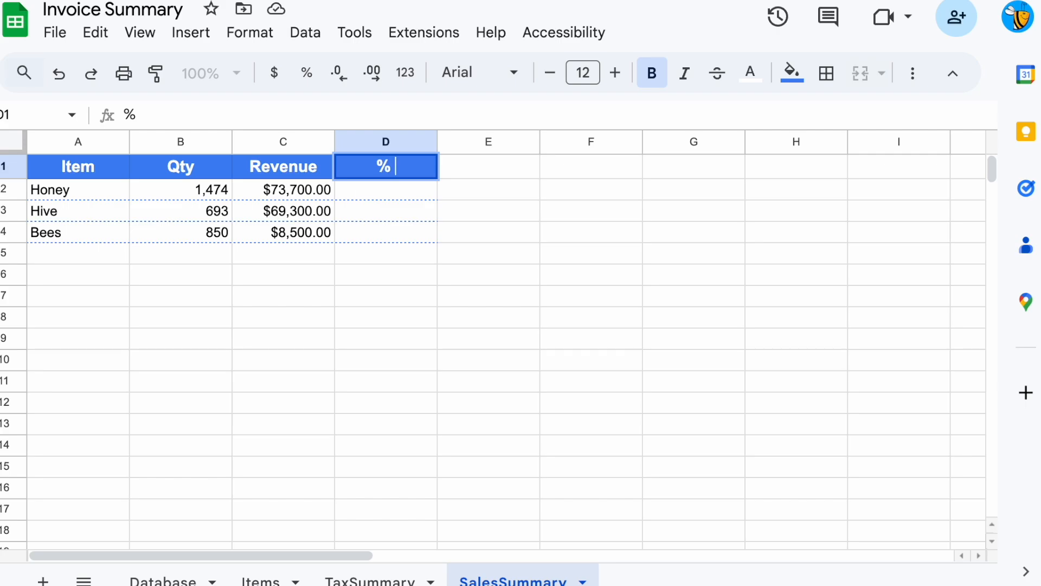
key(Return)
key(Up)
key(Down)
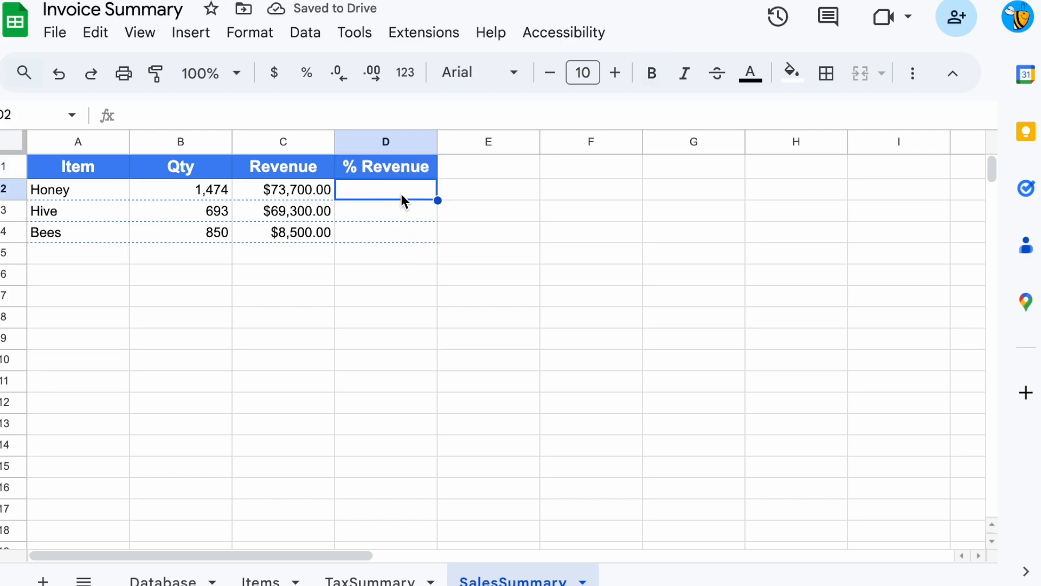
Enter =C2/sum(C2:C1000) in cell D2 to calculate Honey's share of revenue
text(=)
key(Left)
text(/sum()
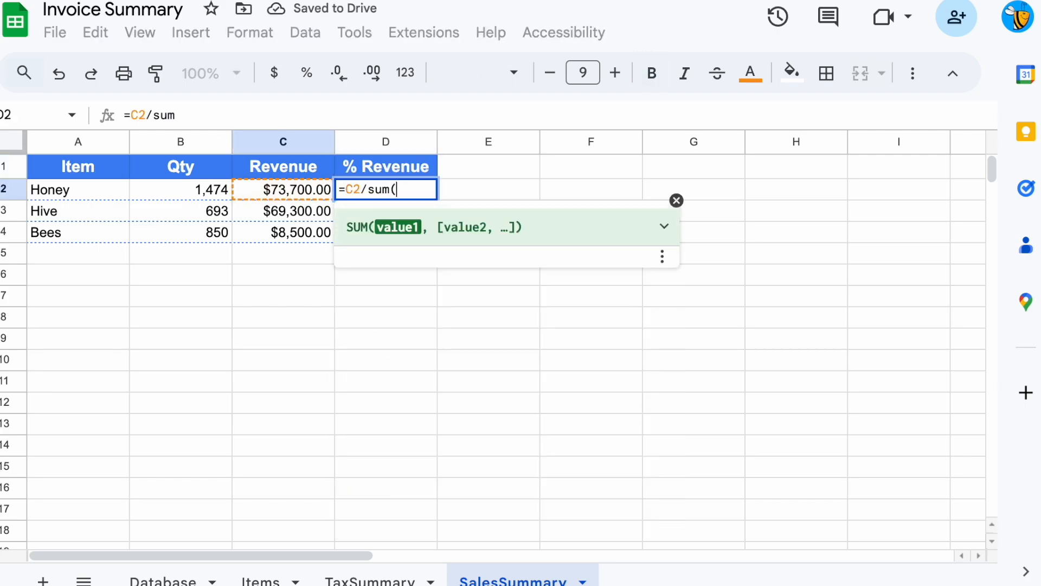
key(Left)
key(ctrl+shift+Down)
key(ctrl+shift+Down)
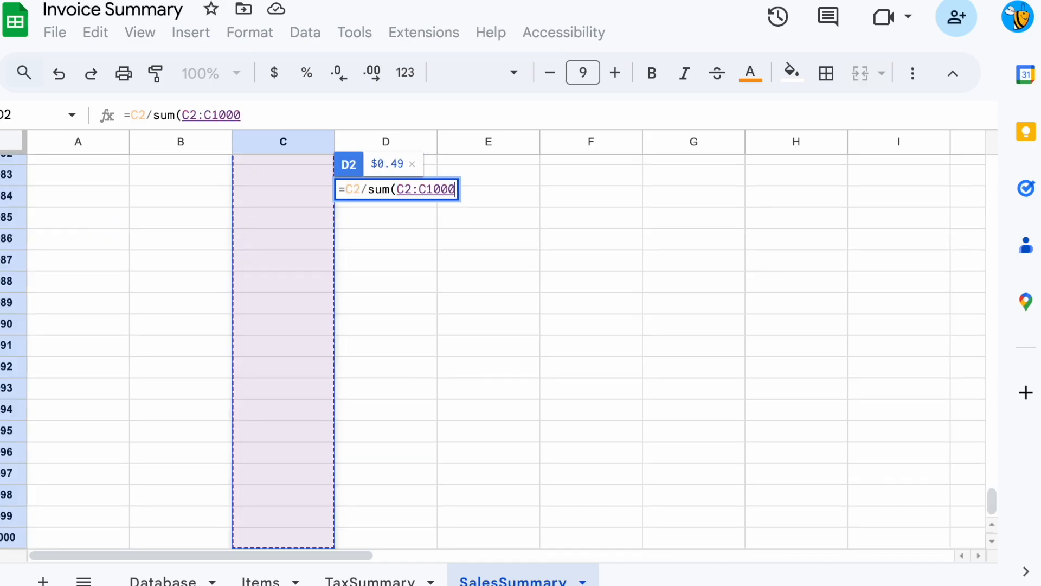
key(Return)
key(Up)
key(Up)
key(Down)
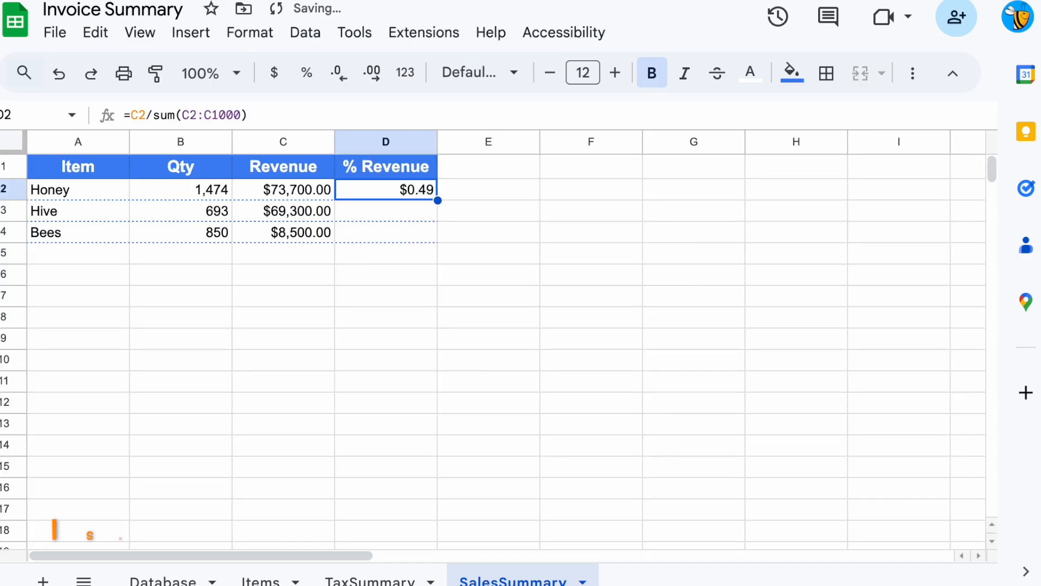
Copy the % Revenue formula down to D4 and format D2:D4 as percentages
key(shift+Down)
key(shift+Down)
key(ctrl+v)
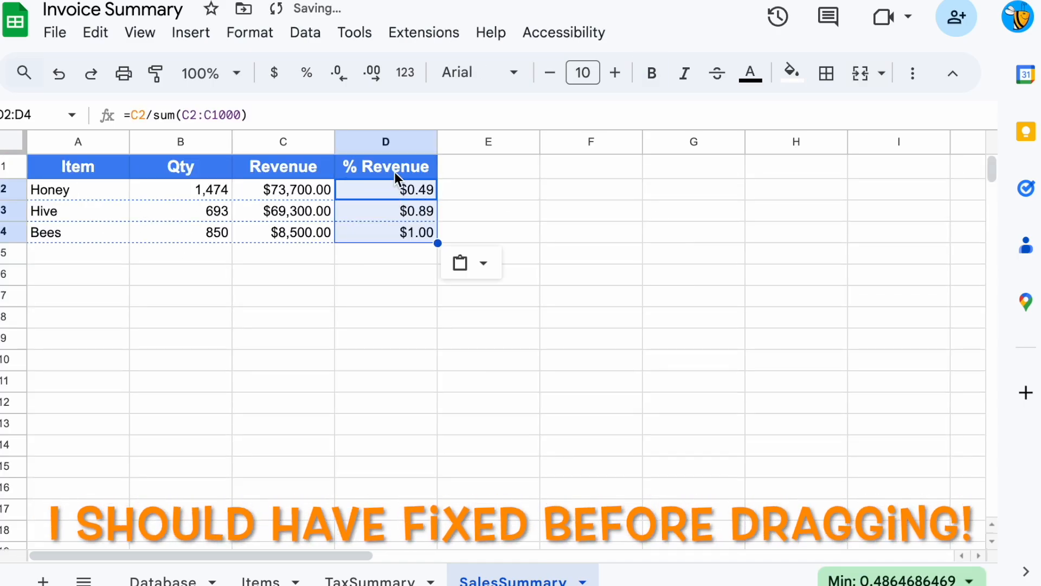
click(309, 72)
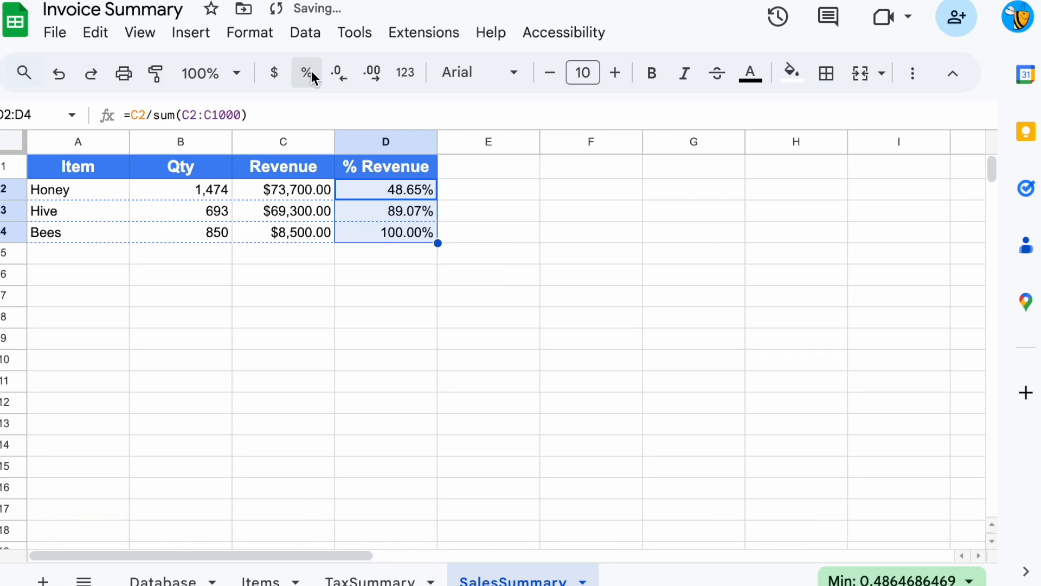
Copy the % Revenue column, header included, into column E and clear the pasted header text in E1
click(412, 169)
key(shift+Down)
key(shift+Down)
key(ctrl+c)
key(Right)
key(ctrl+v)
key(Up)
key(Delete)
Clear the pasted percentage formulas in cells E2:E4
key(Down)
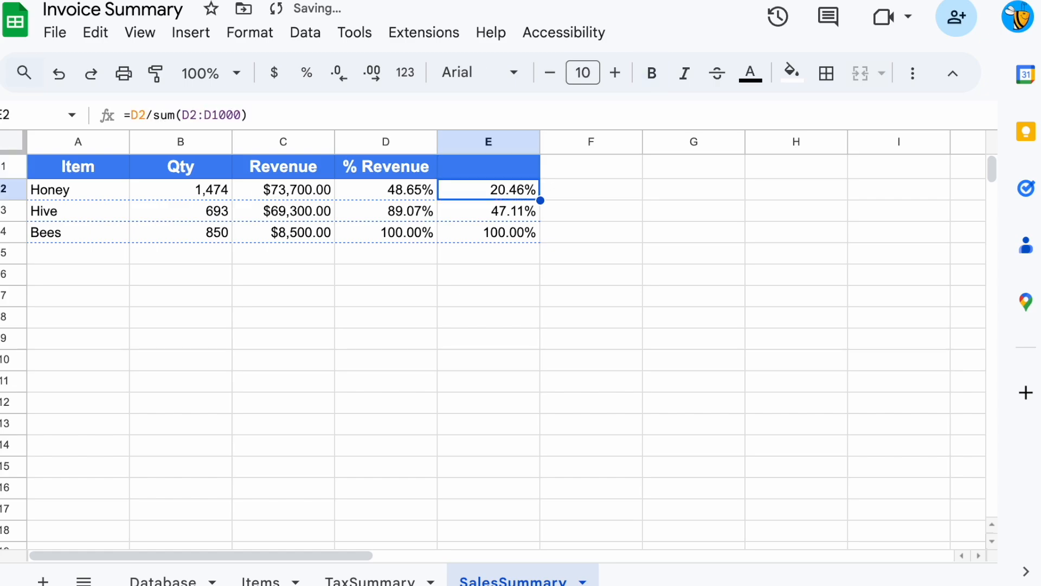
key(shift+Down)
key(shift+Down)
key(Delete)
key(Left)
key(Right)
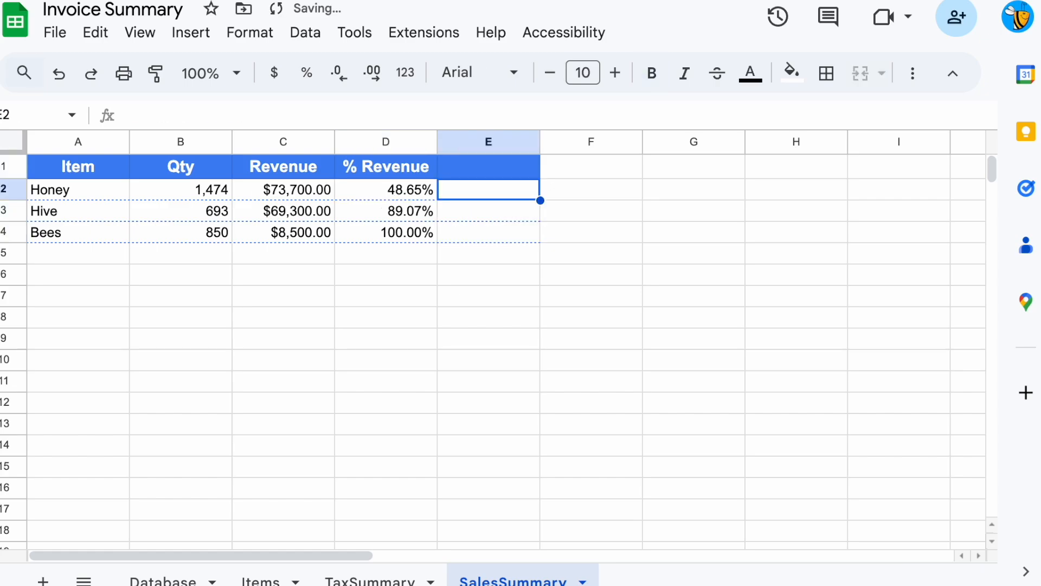
Enter =sparkline(D2,{"charttype","bar";"max",50}) in cell E2, using the options from the function's example
text(=sparkline()
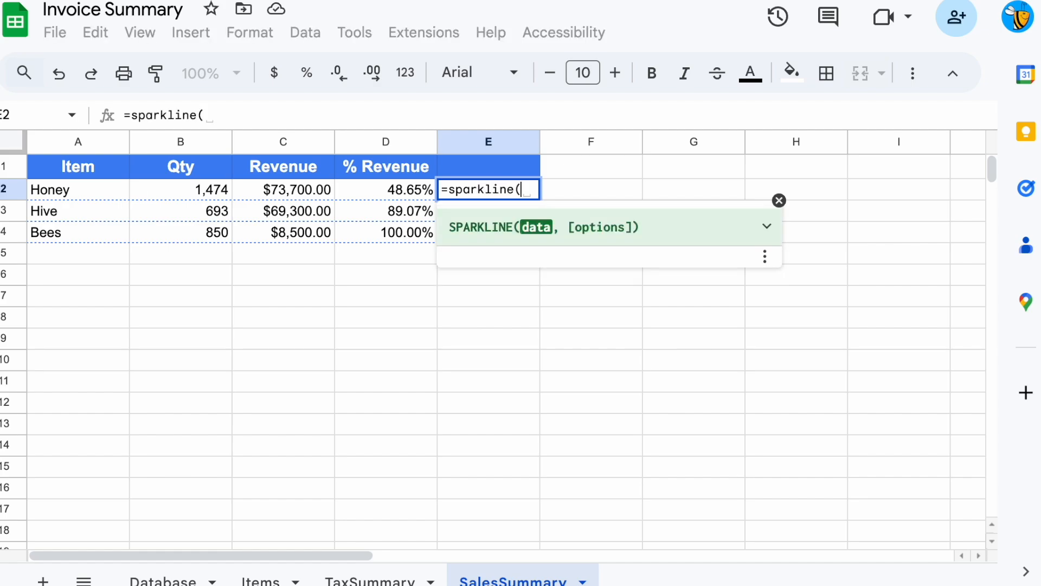
click(381, 191)
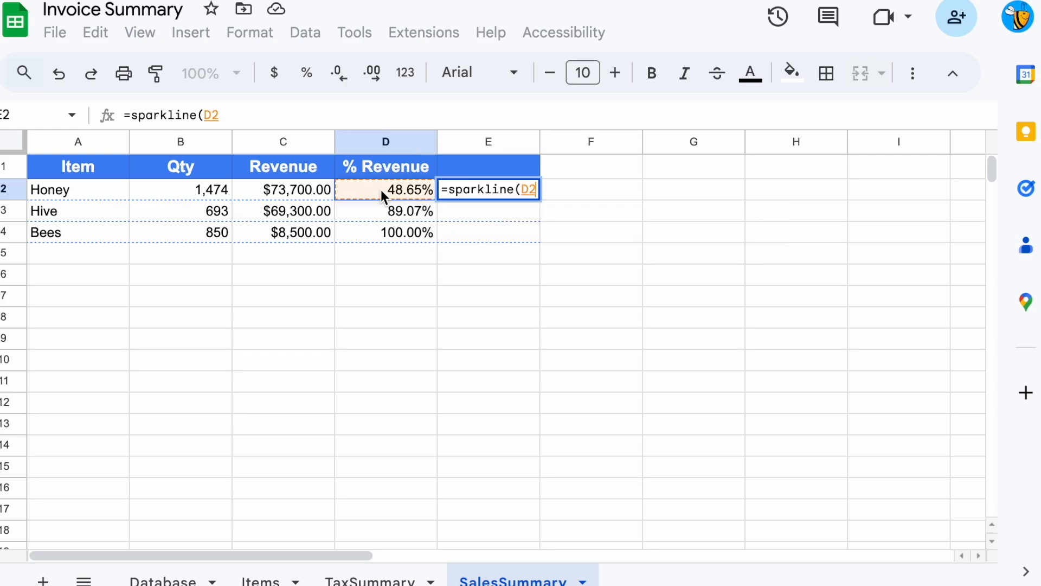
text(,)
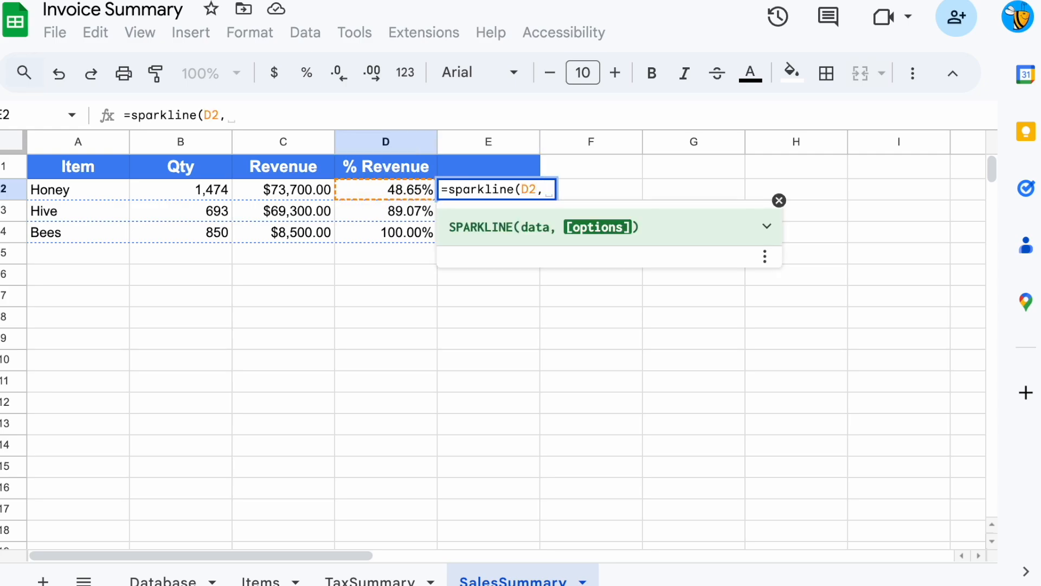
click(590, 225)
drag(674, 308, 454, 310)
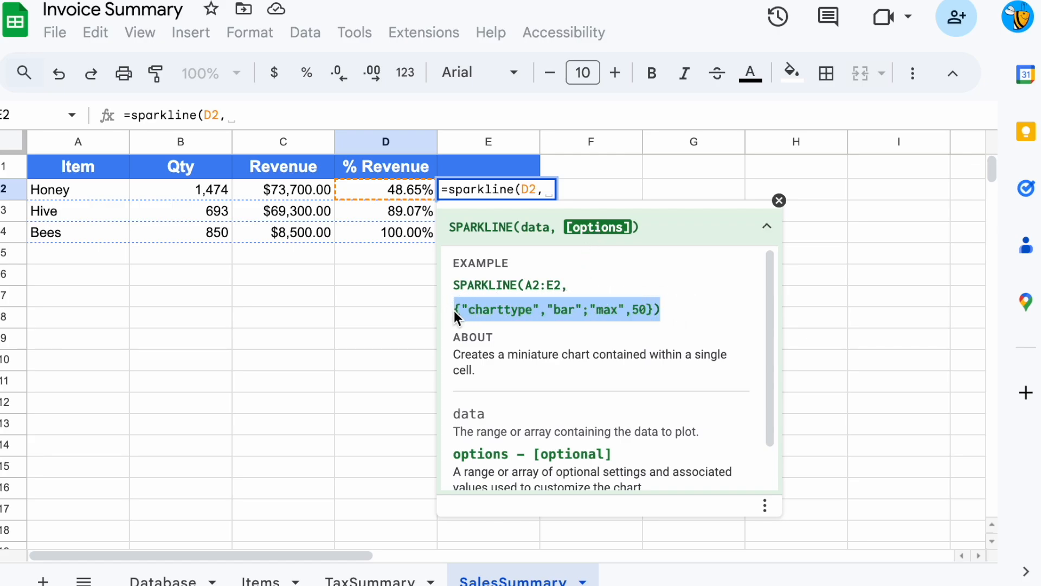
key(ctrl+c)
key(ctrl+v)
click(240, 112)
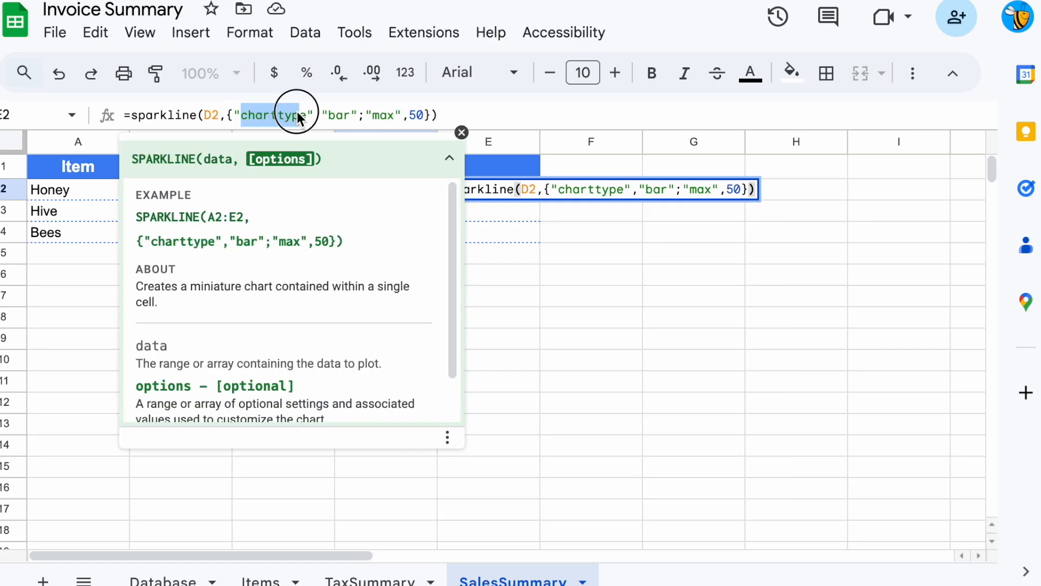
click(336, 113)
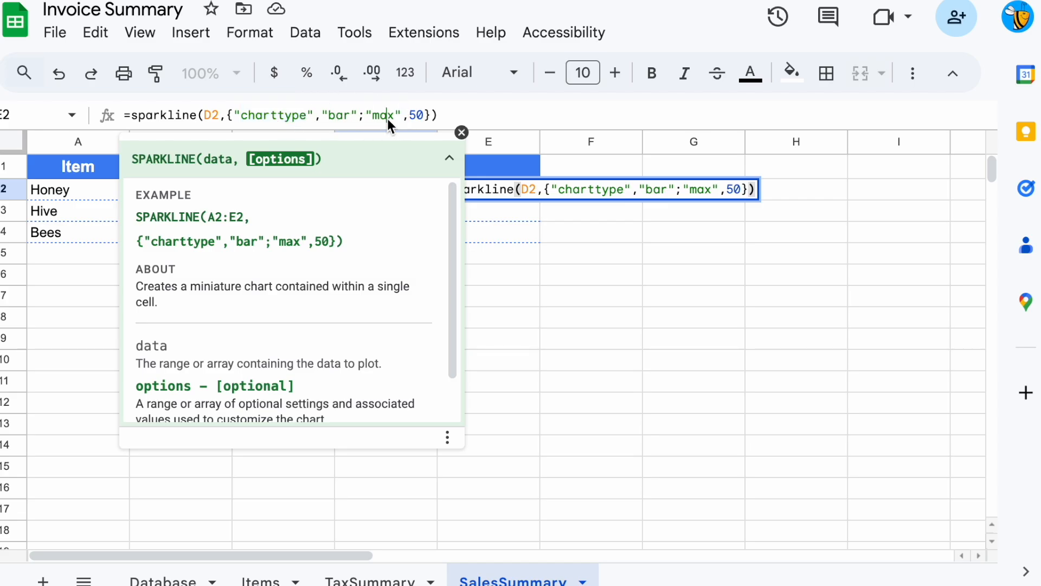
click(437, 116)
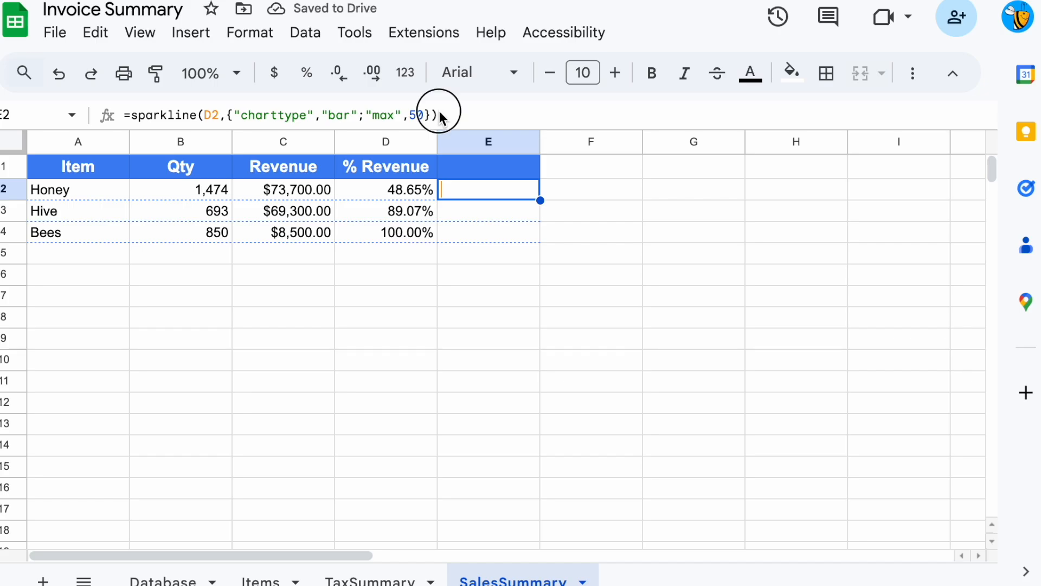
Set the sparkline's max option in E2 to 1 and copy the formula down to E4
click(425, 115)
key(BackSpace)
key(BackSpace)
text(1)
key(Return)
key(Up)
key(shift+Down)
key(shift+Down)
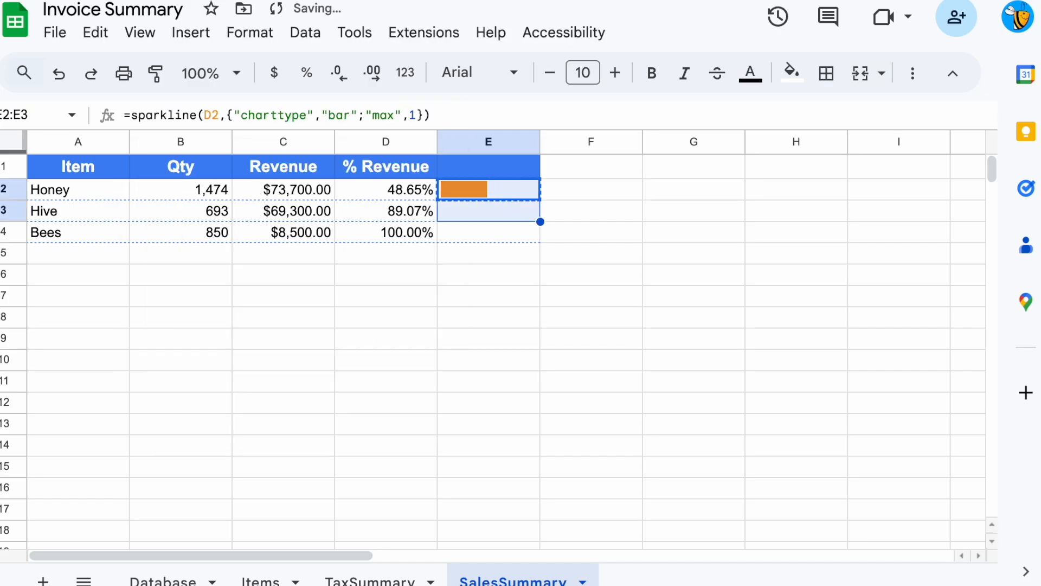
key(ctrl+v)
key(Down)
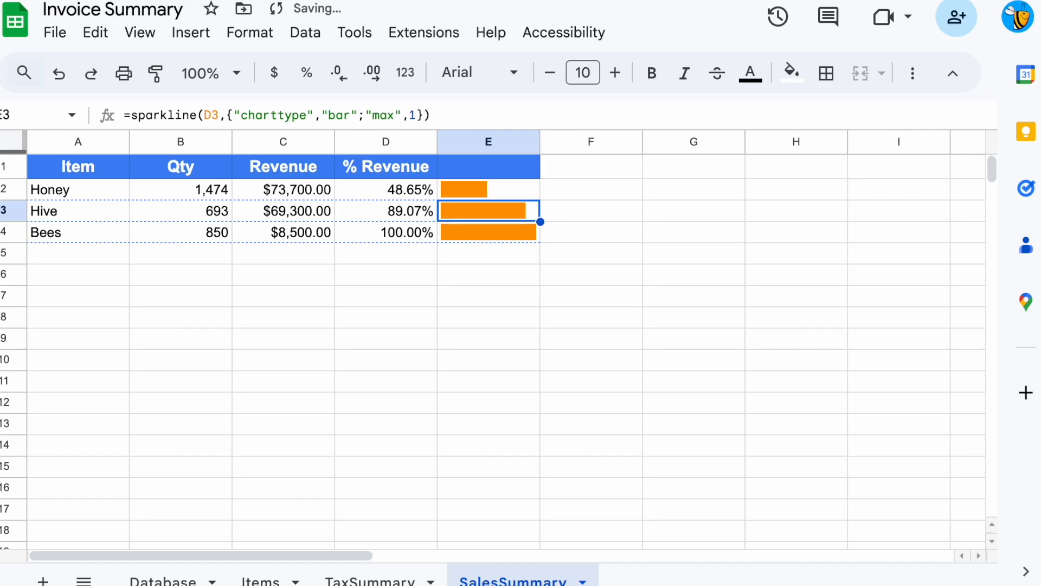
Change the % Revenue formula in D2 to =C2/sum($C$2:$C), with an absolute, open-ended sum range
key(Left)
key(Up)
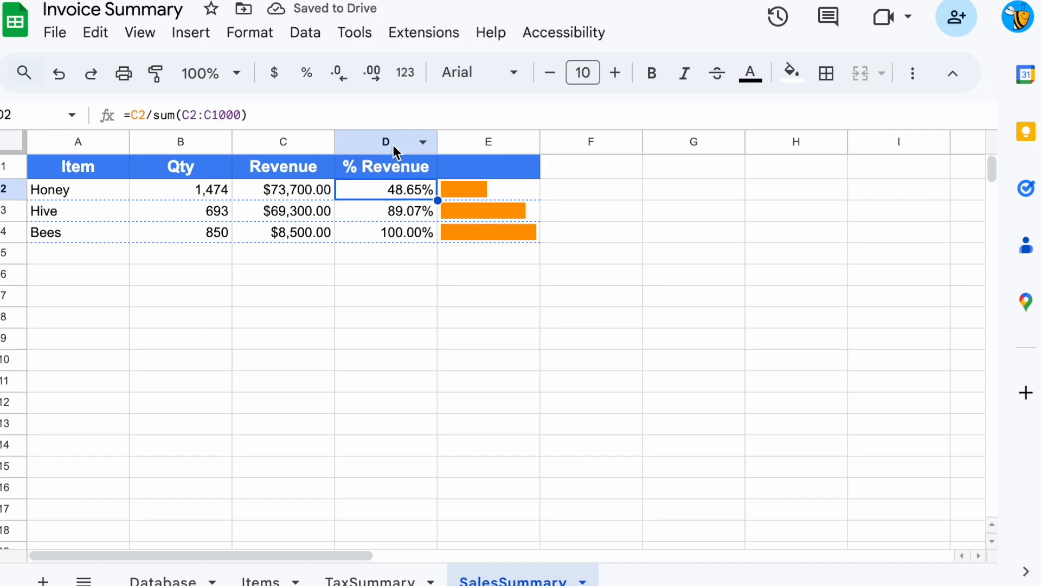
click(251, 115)
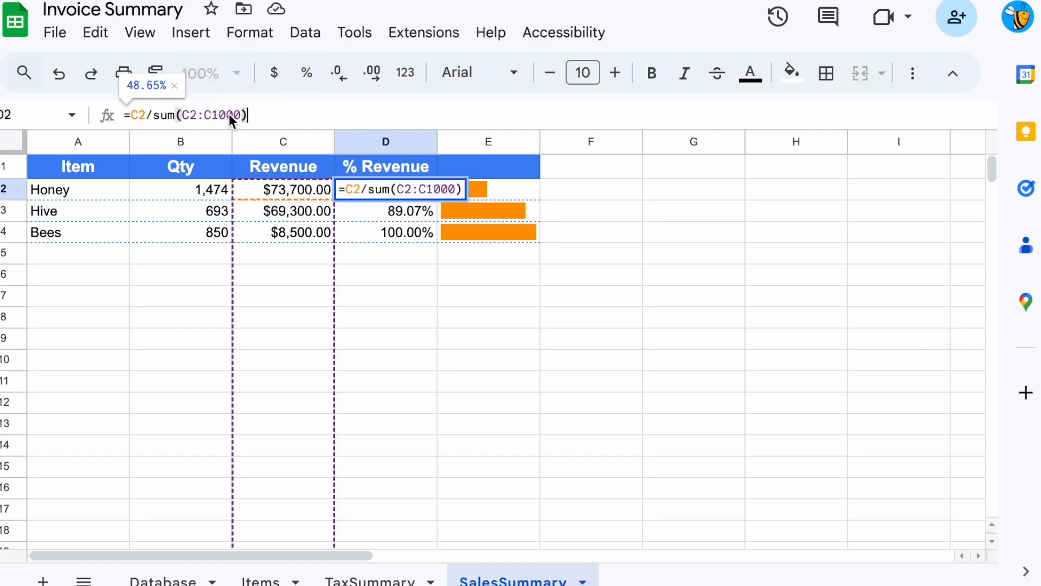
click(191, 115)
key(F4)
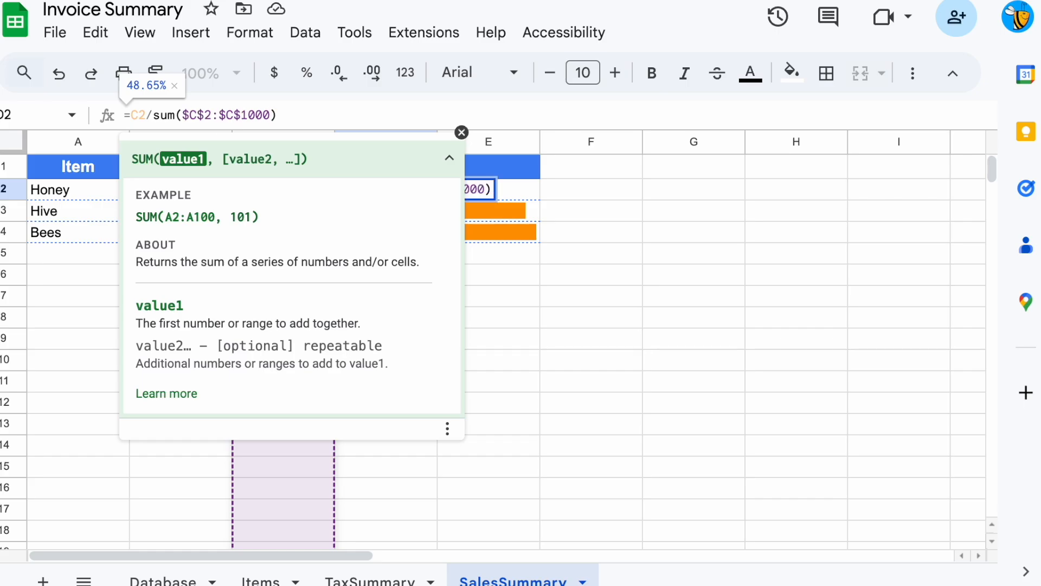
key(BackSpace)
key(BackSpace)
key(BackSpace)
key(BackSpace)
key(BackSpace)
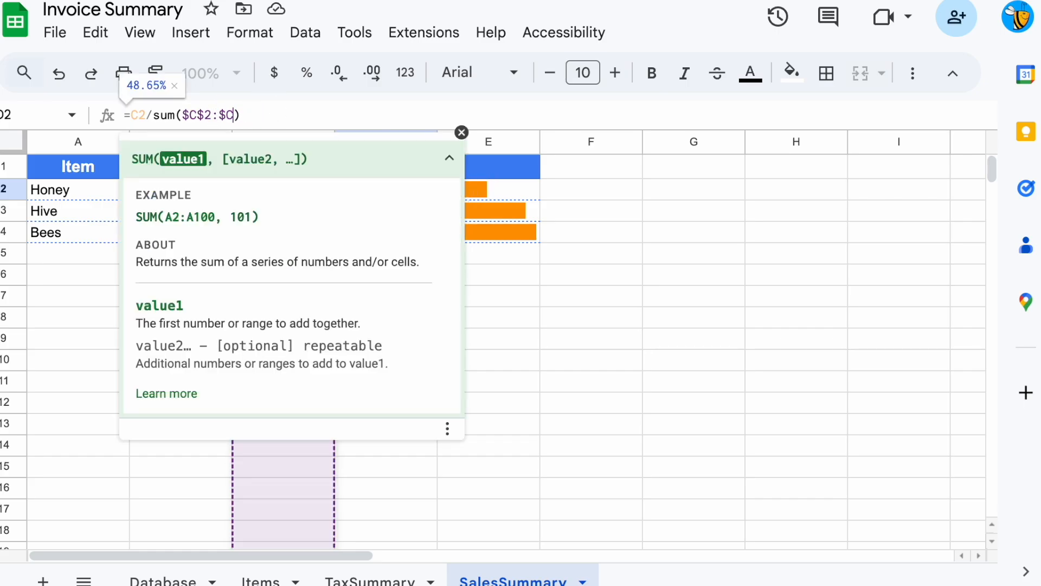
key(Return)
Fill the corrected % Revenue formula from D2 down to D4
key(Up)
key(shift+Down)
key(shift+Down)
key(ctrl+d)
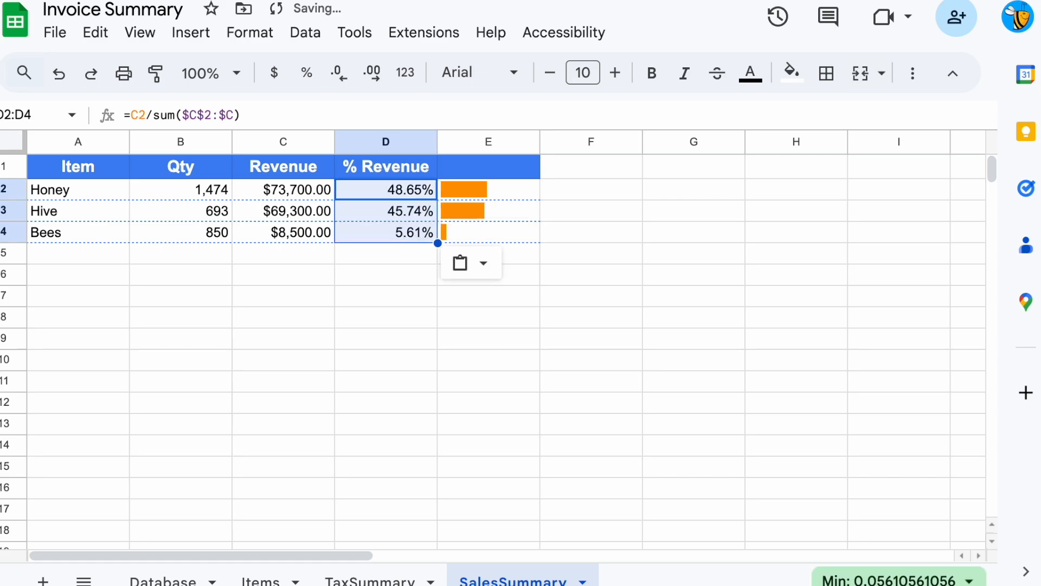
Examine the sparkline bars in E2:E4 against the % Revenue and Qty values of each item
key(Right)
key(shift+Down)
key(shift+Down)
key(shift+Down)
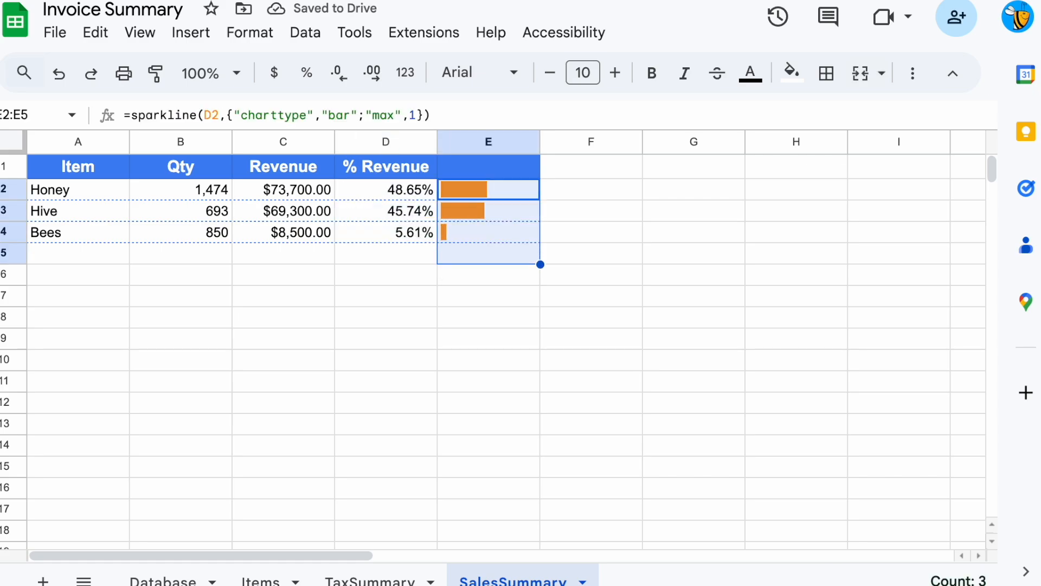
click(521, 193)
drag(522, 193, 513, 239)
drag(508, 191, 512, 234)
drag(420, 191, 421, 262)
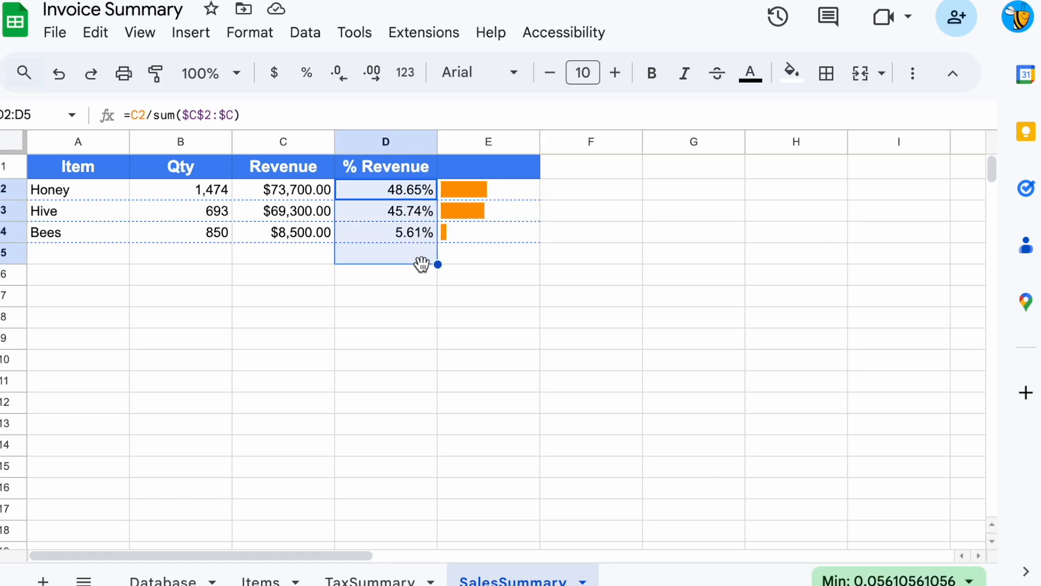
click(510, 193)
drag(501, 191, 502, 241)
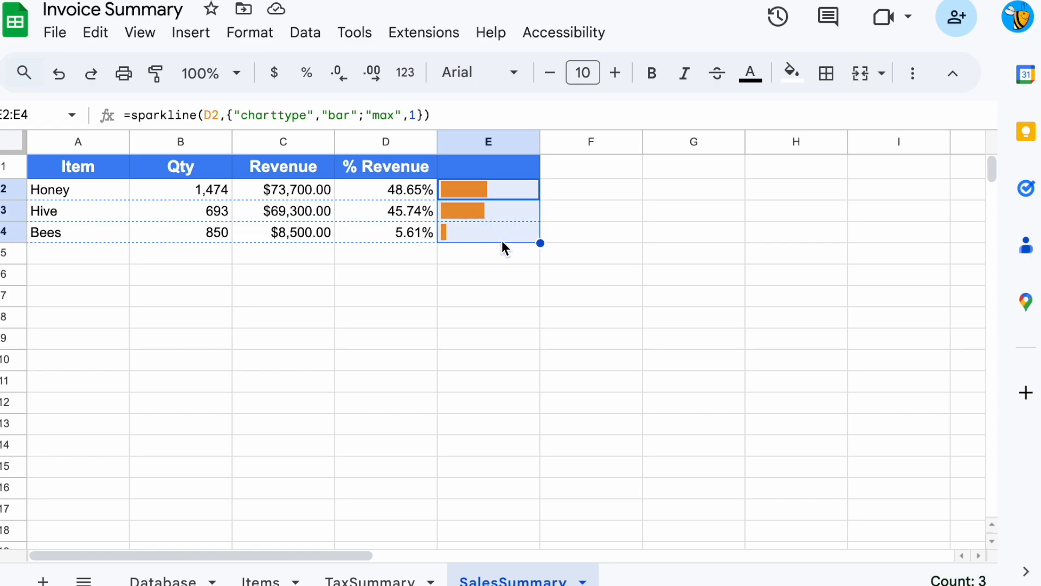
drag(186, 196, 186, 231)
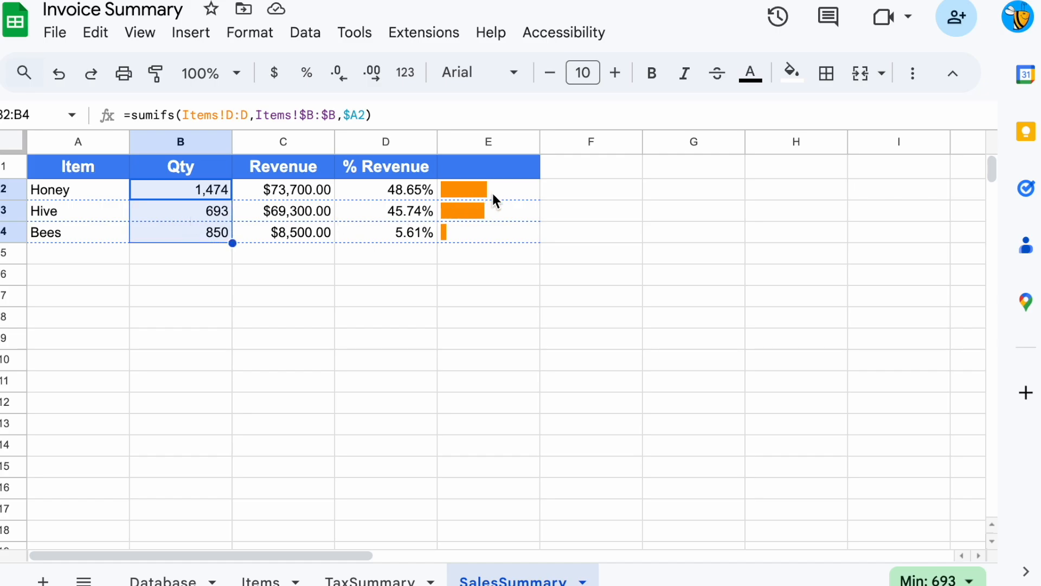
Change the data reference of the sparkline in E2 to B2 and copy the formula down to E4
click(507, 189)
click(463, 111)
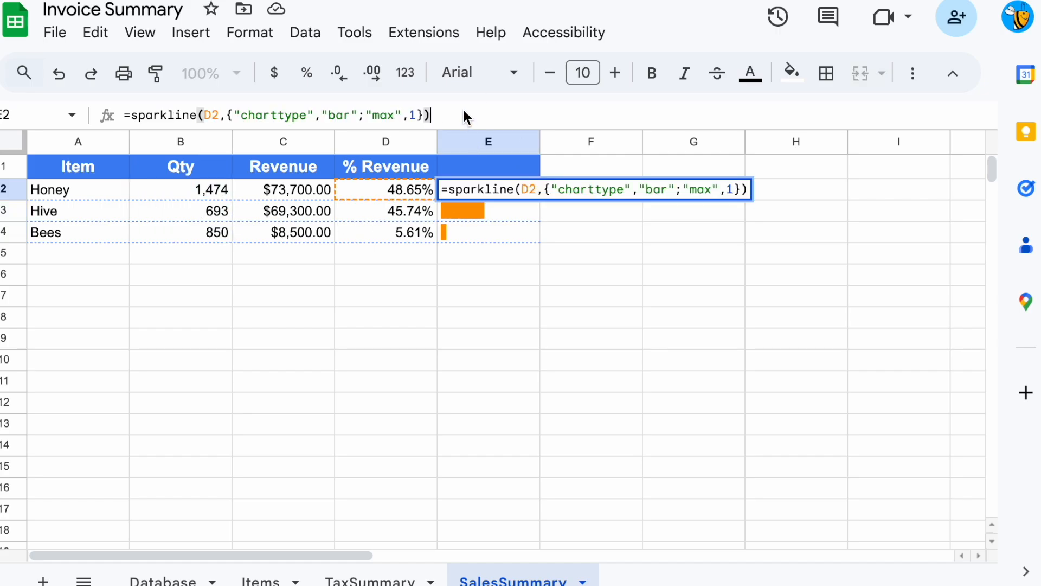
click(214, 113)
key(BackSpace)
text(B)
key(Return)
key(Up)
key(shift+Down)
key(shift+Down)
key(ctrl+v)
Replace the sparkline's max value in E2 with a max function over column B
click(411, 115)
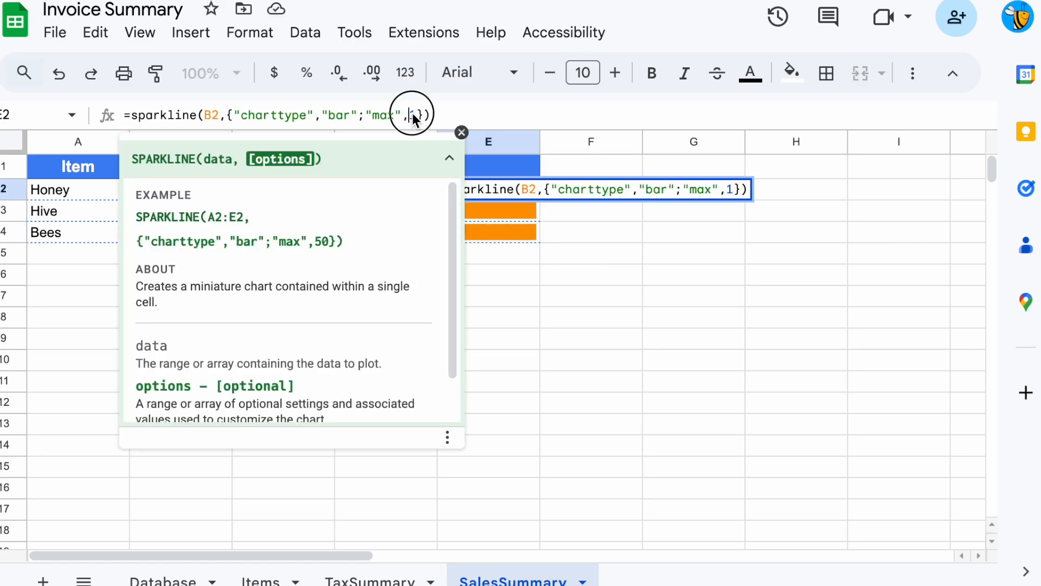
key(Delete)
text(max()
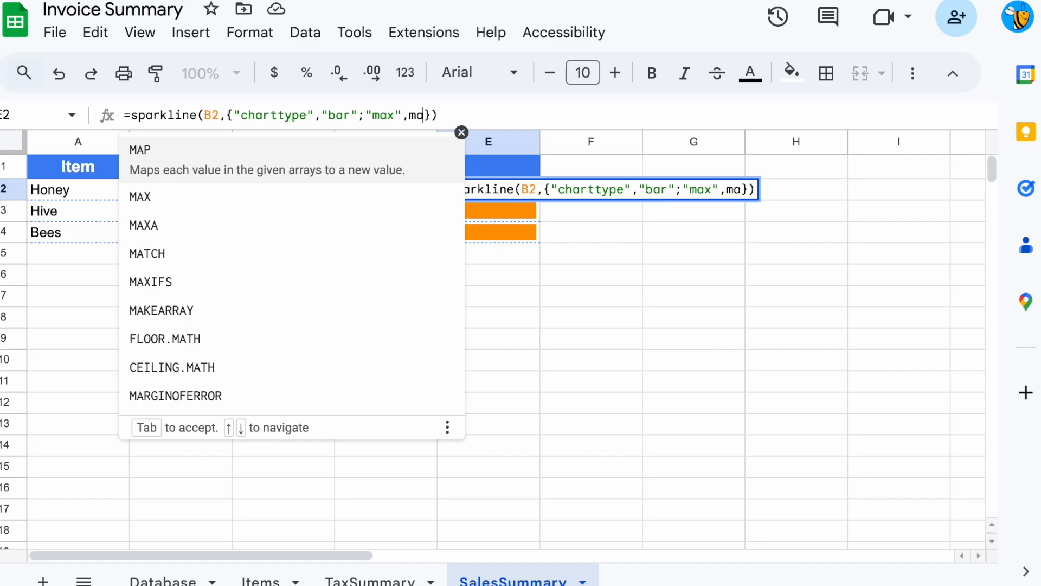
click(65, 255)
click(155, 149)
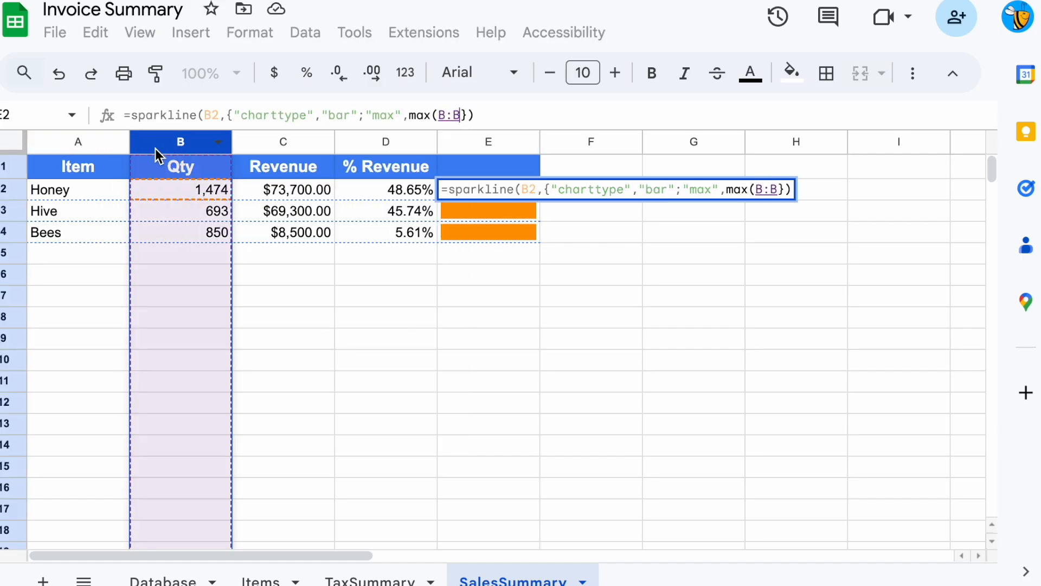
key(Return)
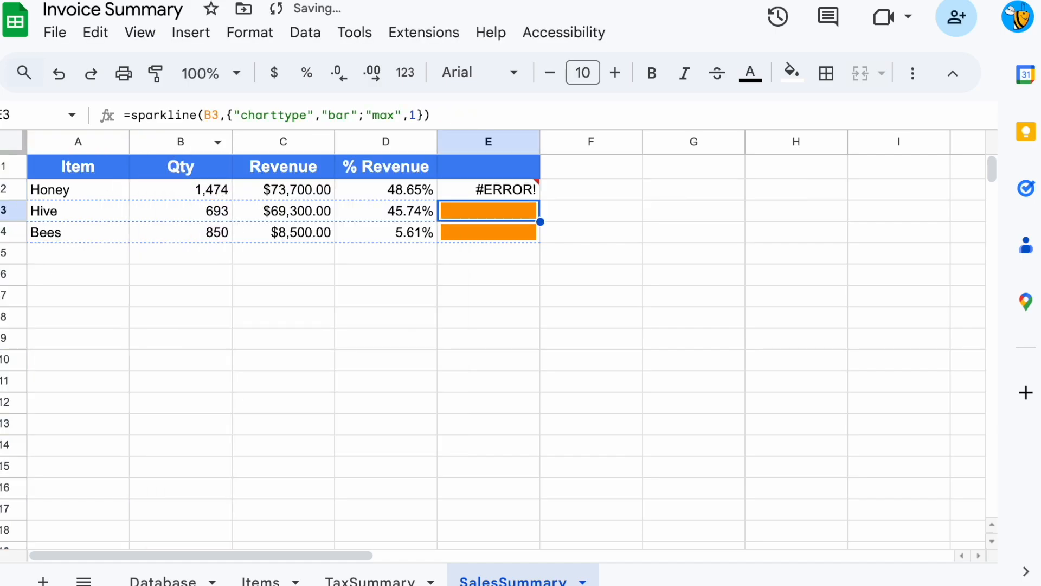
Correct the closing brackets in E2 to read =sparkline(B2,{"charttype","bar";"max",max(B:B)}) and copy the formula down to E4
key(Up)
click(470, 113)
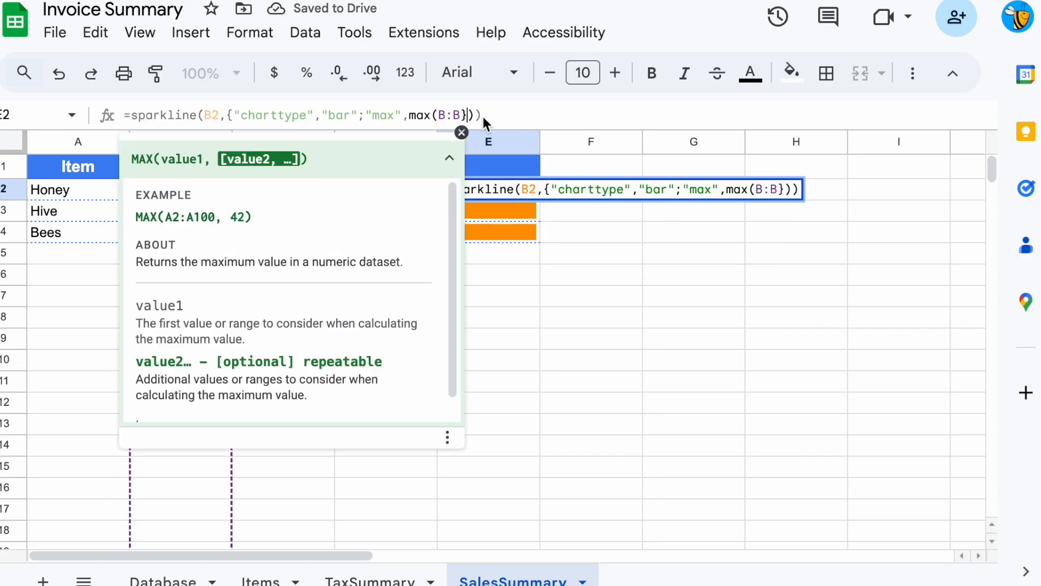
key(Left)
text())
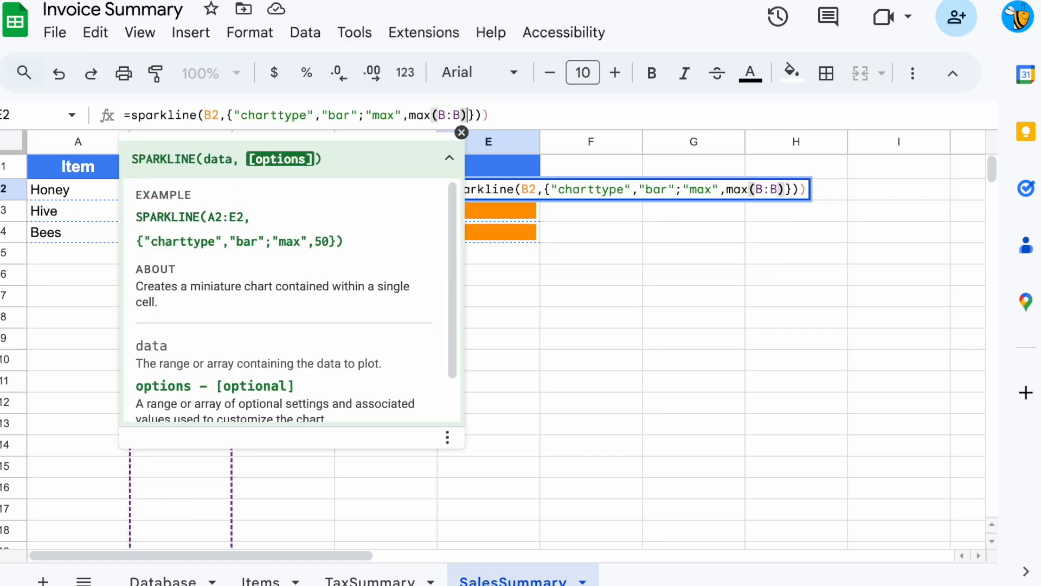
key(Right)
key(Right)
key(Delete)
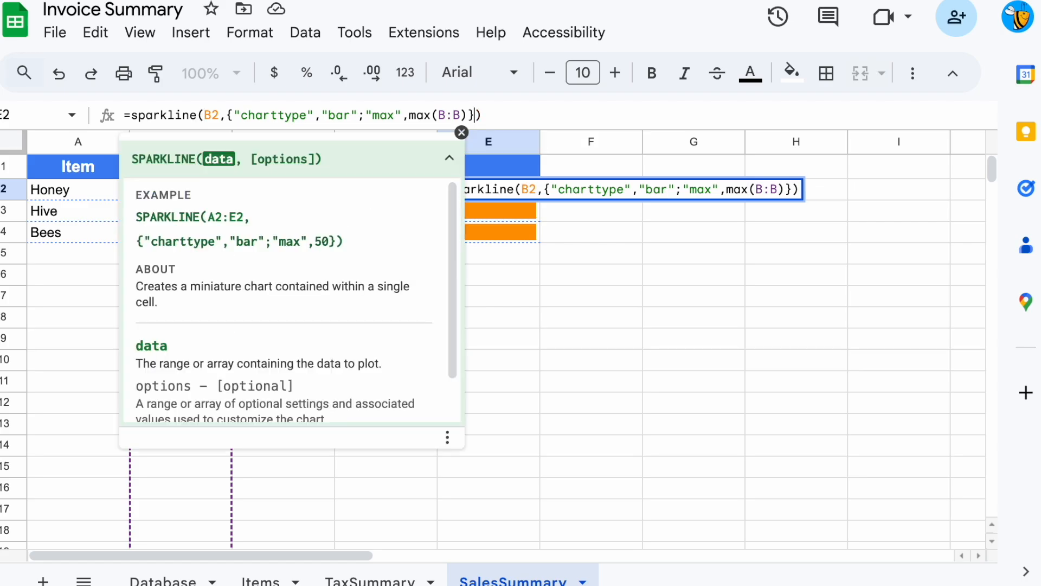
key(Return)
key(Up)
key(shift+Down)
key(shift+Down)
key(ctrl+v)
key(shift+Up)
key(shift+Up)
key(shift+Left)
key(shift+Left)
key(shift+Left)
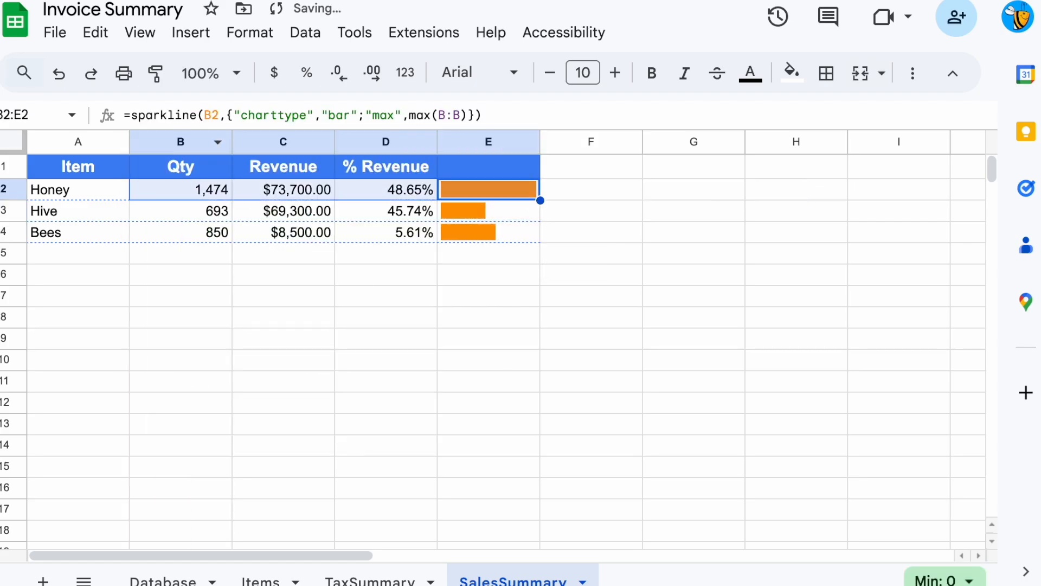
key(Right)
key(Left)
key(shift+Left)
key(shift+Left)
key(shift+Left)
key(shift+Down)
key(shift+Down)
key(Up)
key(Down)
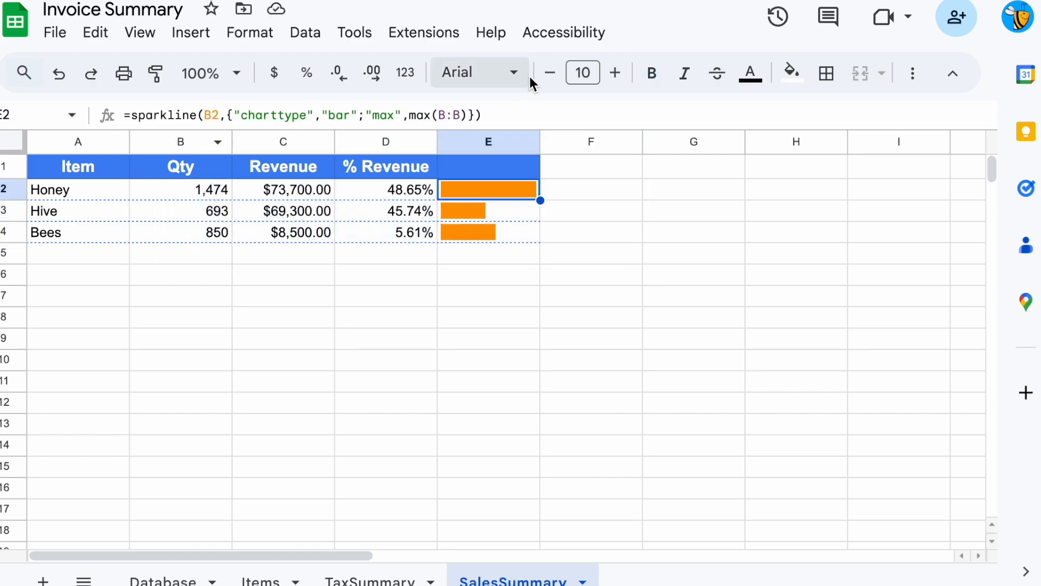
Change the sparkline formula in E2 to =sparkline(D2,{"charttype","bar";"max",max(D:D)})
click(514, 115)
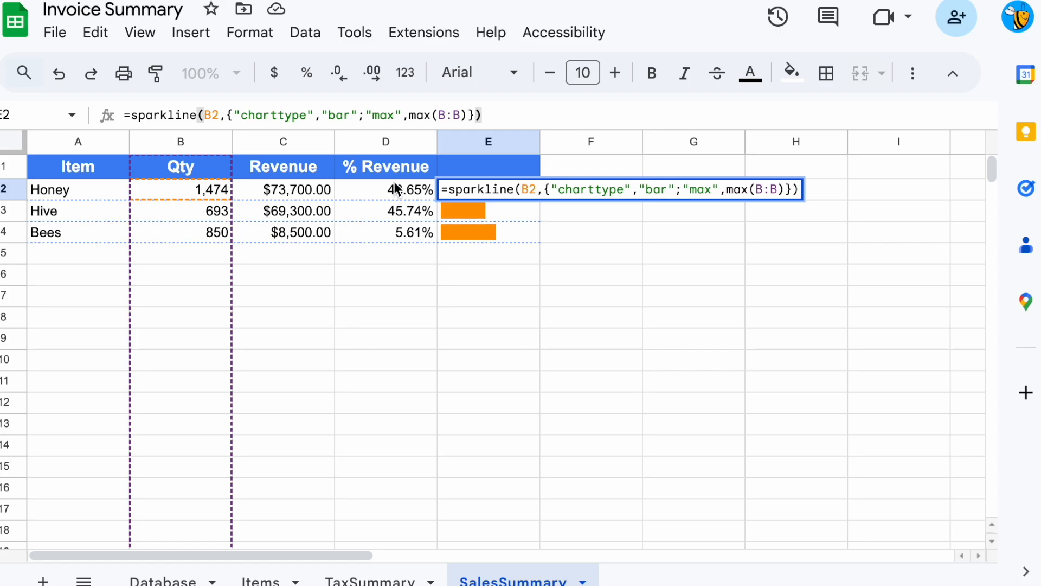
click(210, 113)
key(BackSpace)
text(D)
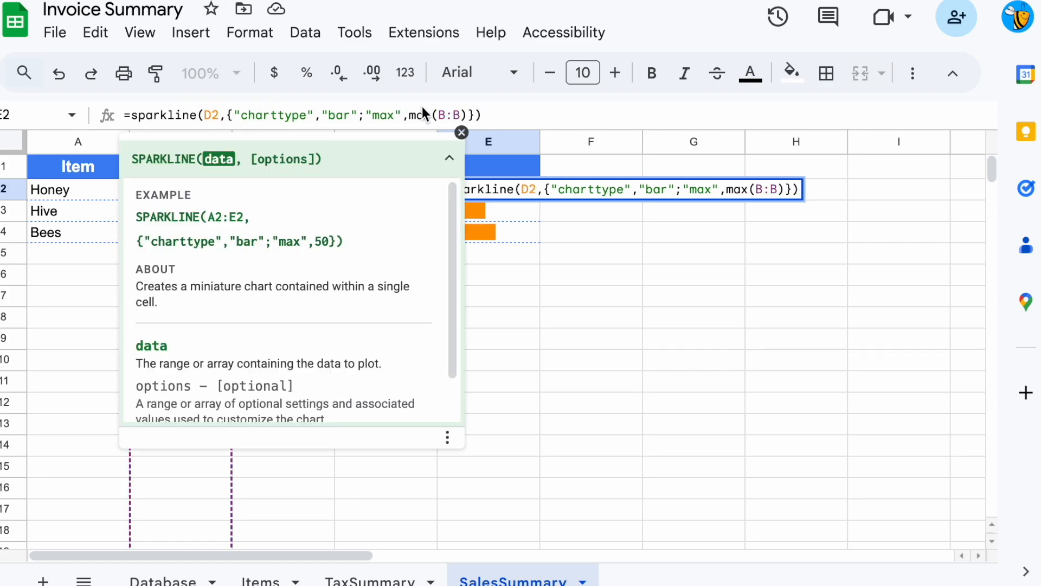
click(447, 114)
key(BackSpace)
text(D)
key(Right)
key(Right)
key(BackSpace)
text(D)
key(Return)
Copy the % Revenue sparkline formula from E2 down to E4
key(Up)
key(shift+Down)
key(shift+Down)
key(ctrl+v)
key(shift+Up)
key(shift+Up)
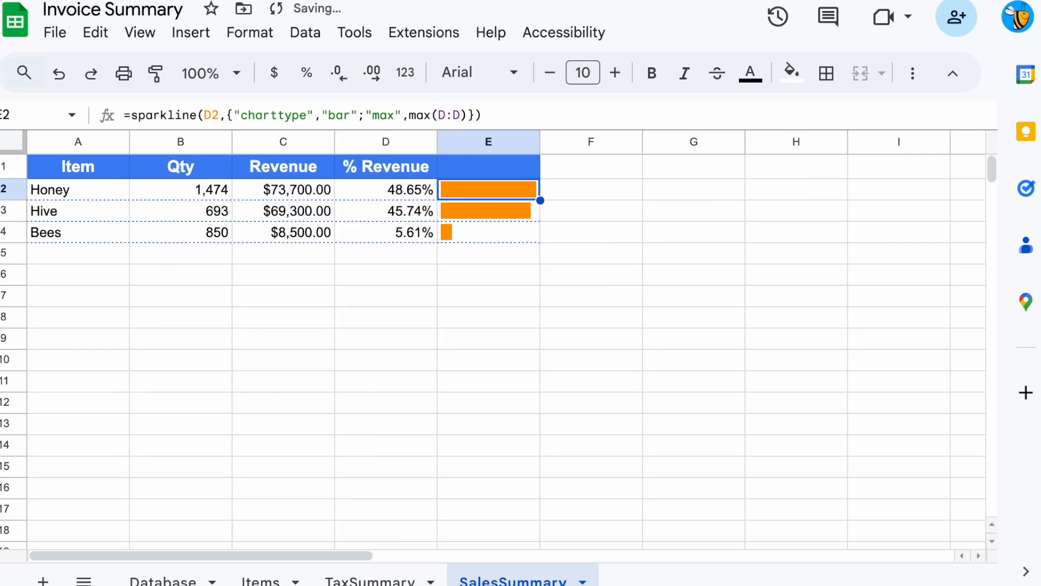
Enter the header Sparkline in cell E1
key(Up)
text(Spor)
key(BackSpace)
key(BackSpace)
text(arki)
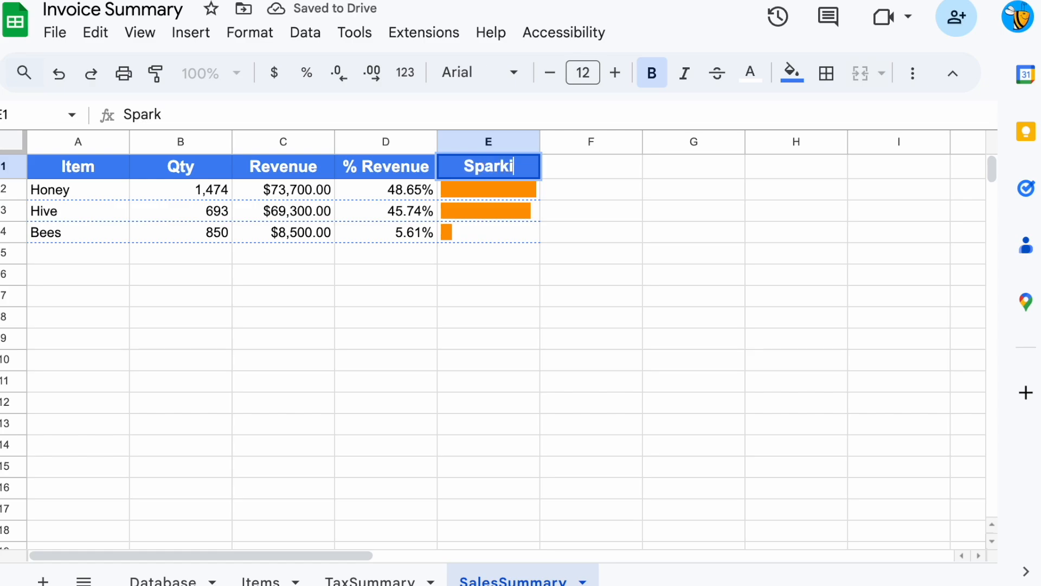
key(BackSpace)
text(line)
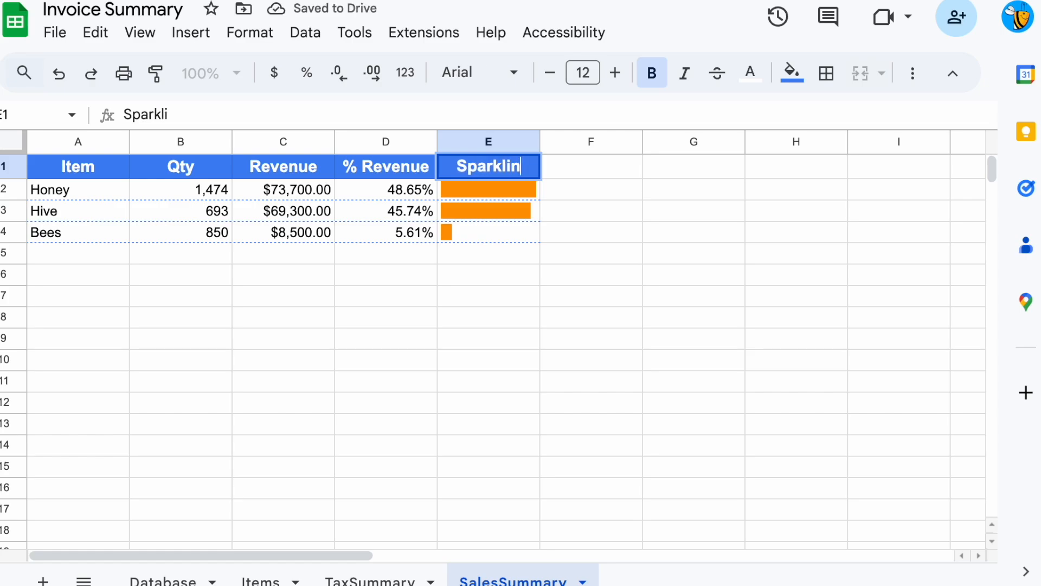
key(Return)
key(shift+Left)
key(shift+Left)
key(shift+Left)
key(shift+Left)
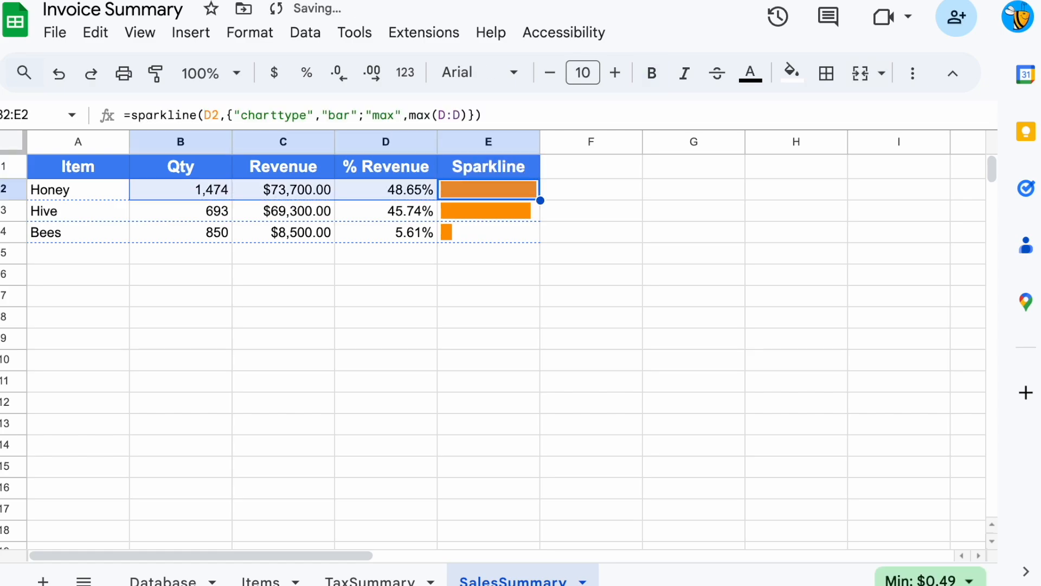
key(shift+Down)
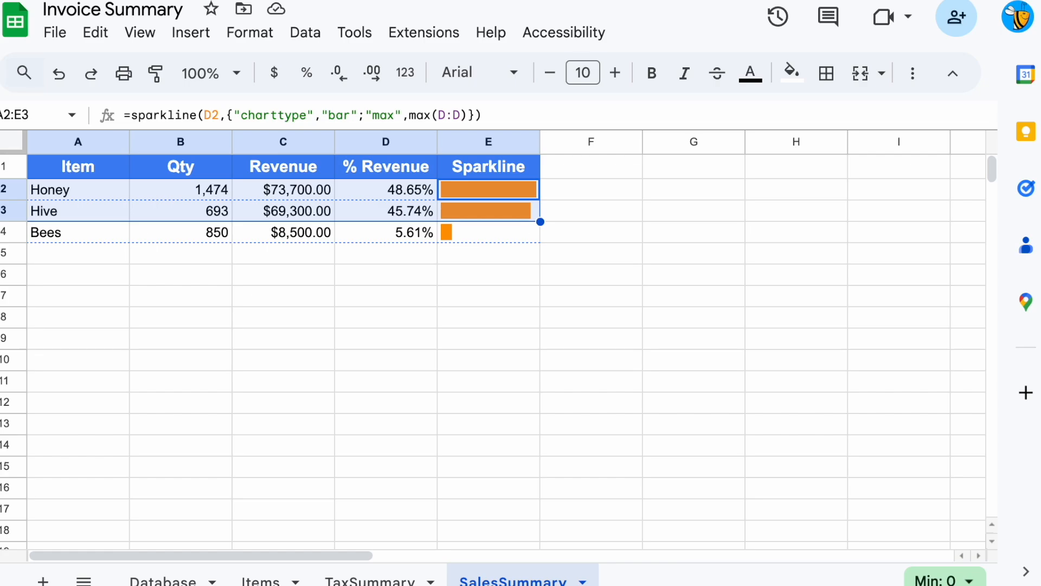
Copy the whole item summary table A1:E4 and paste it beside the original, starting at F1
key(Left)
key(Left)
key(Left)
key(Left)
key(Up)
key(ctrl+shift+Right)
key(ctrl+shift+Down)
key(ctrl+c)
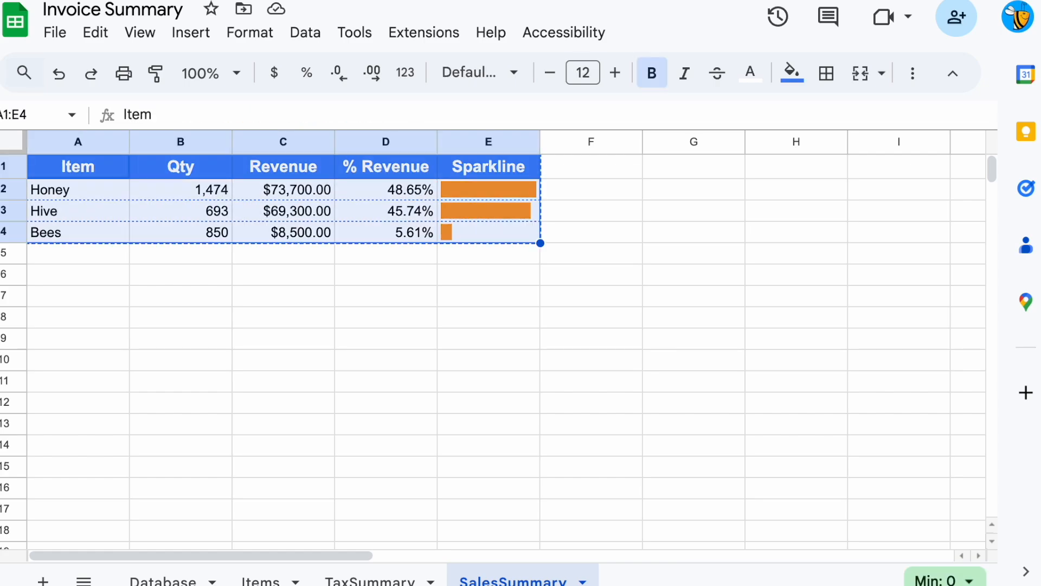
key(Right)
key(Right)
key(Right)
key(Right)
key(Right)
key(ctrl+v)
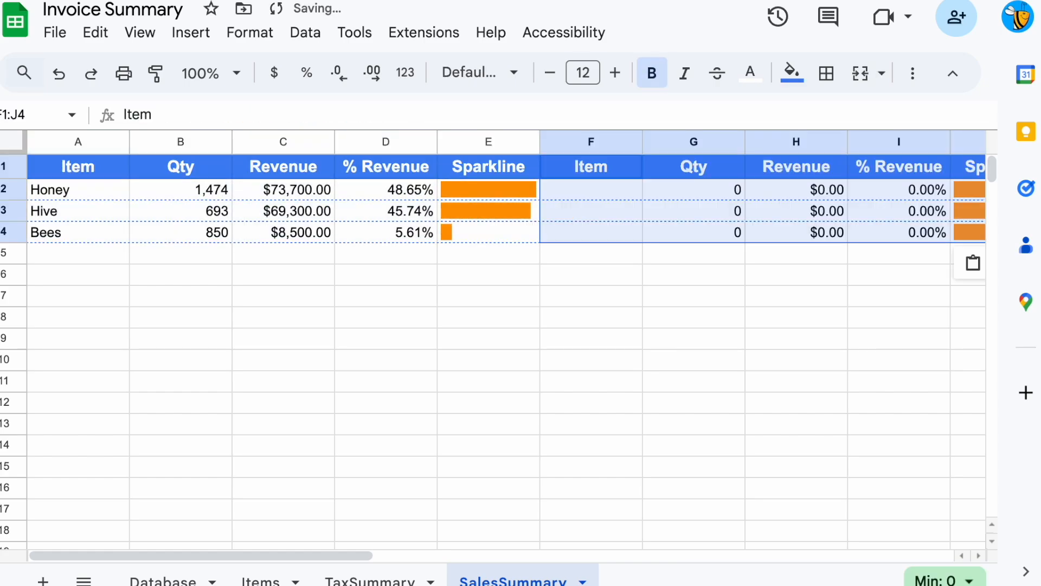
Replace the header in F1 of the pasted table with Company
key(Left)
key(Right)
text(C)
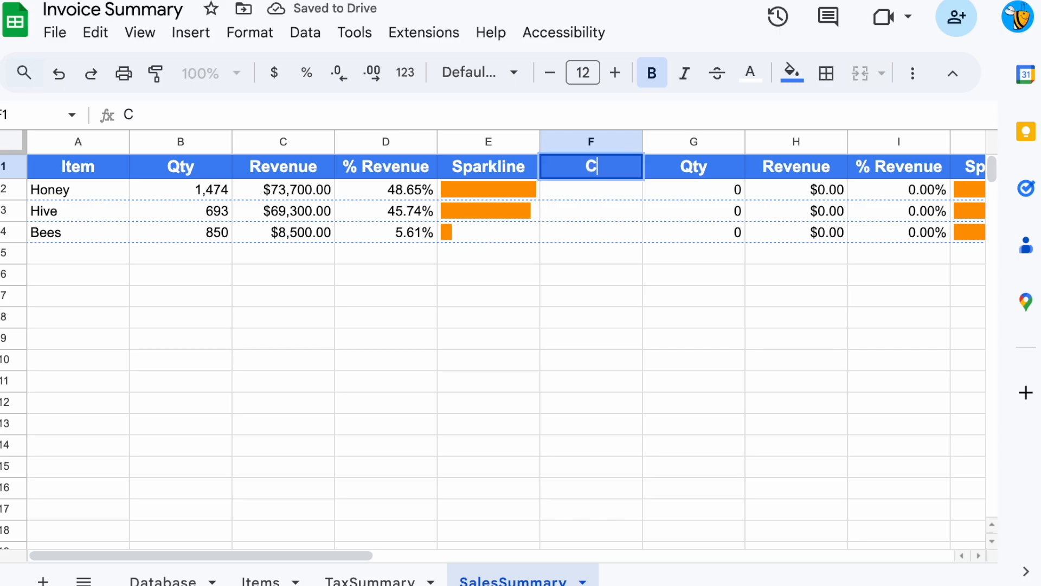
text(ompany)
key(Return)
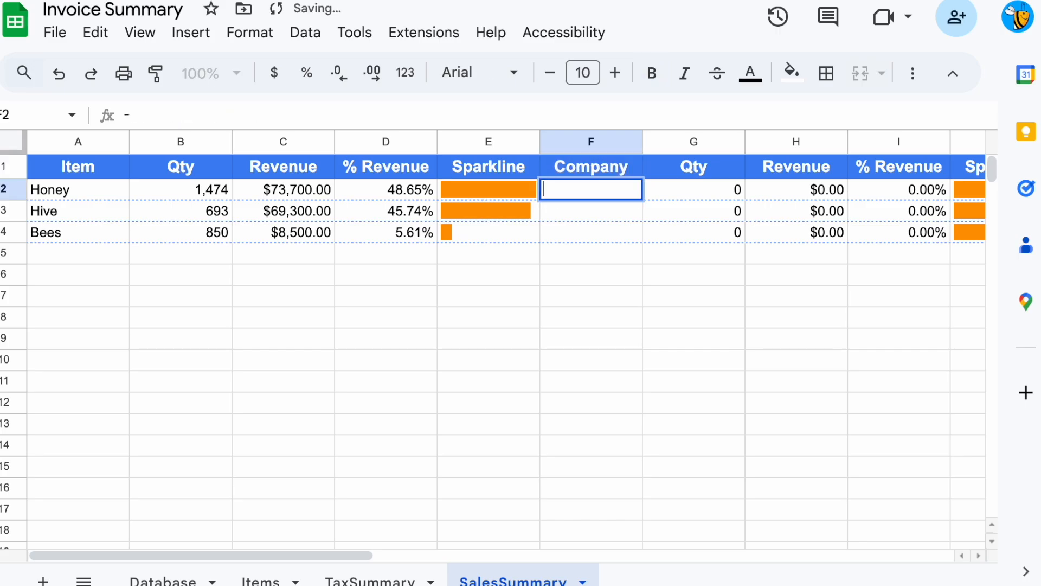
Enter =unique(Database!C2:C) in F2 to list the unique company names and fit column F to its contents
text(=unique()
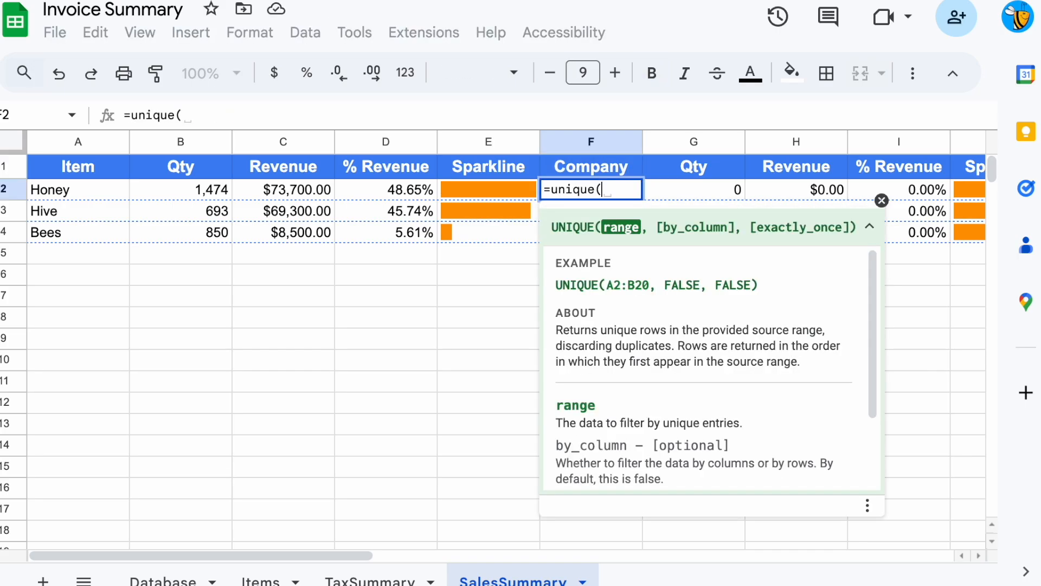
click(162, 579)
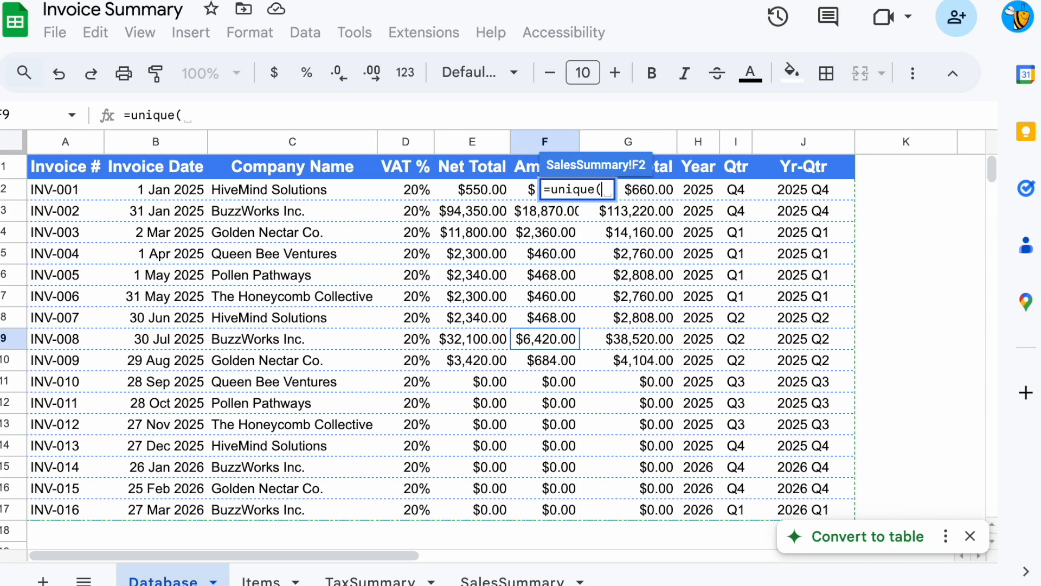
click(286, 142)
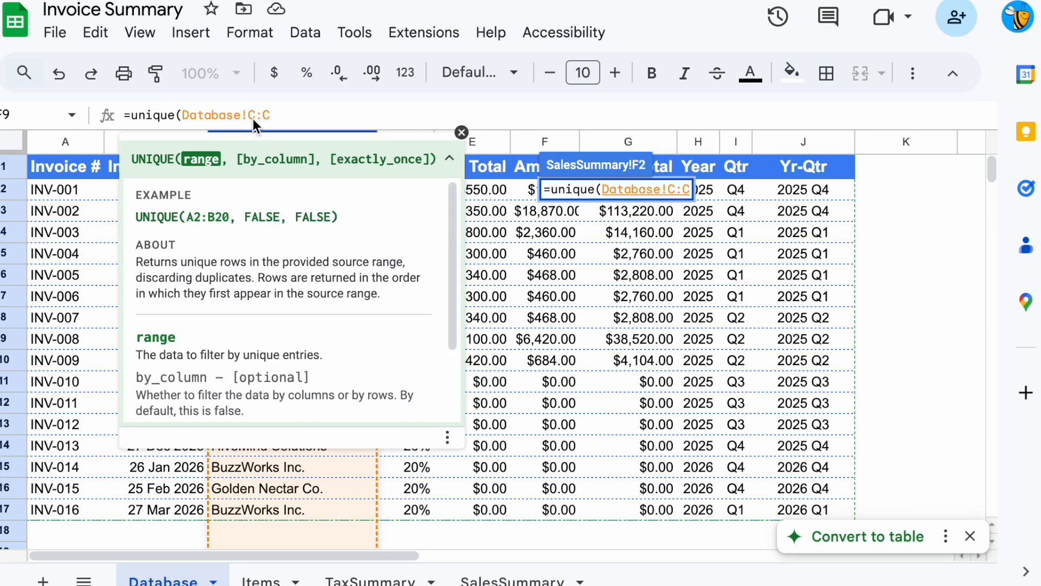
text(2)
key(Return)
key(Down)
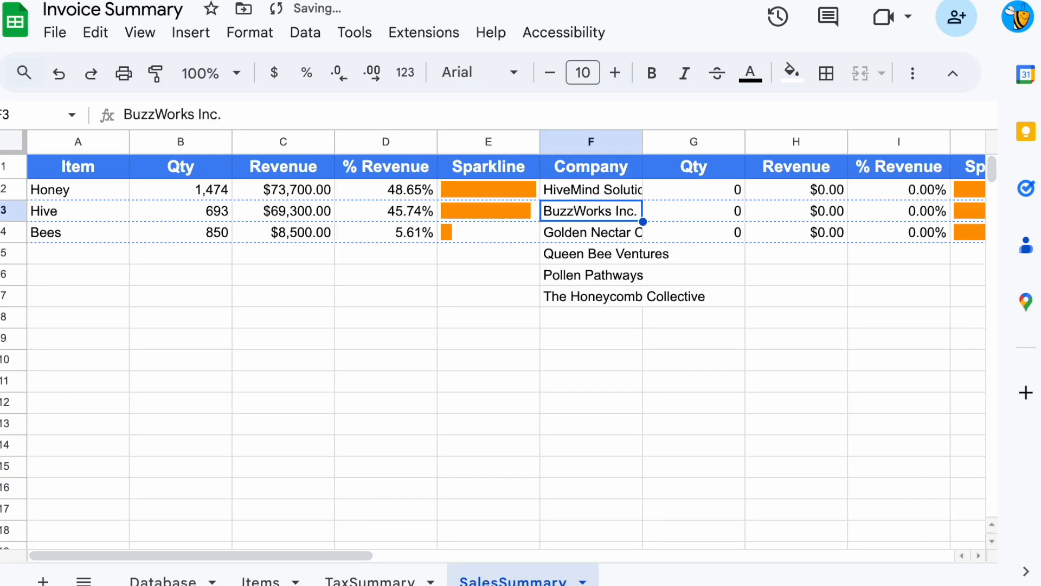
double_click(643, 143)
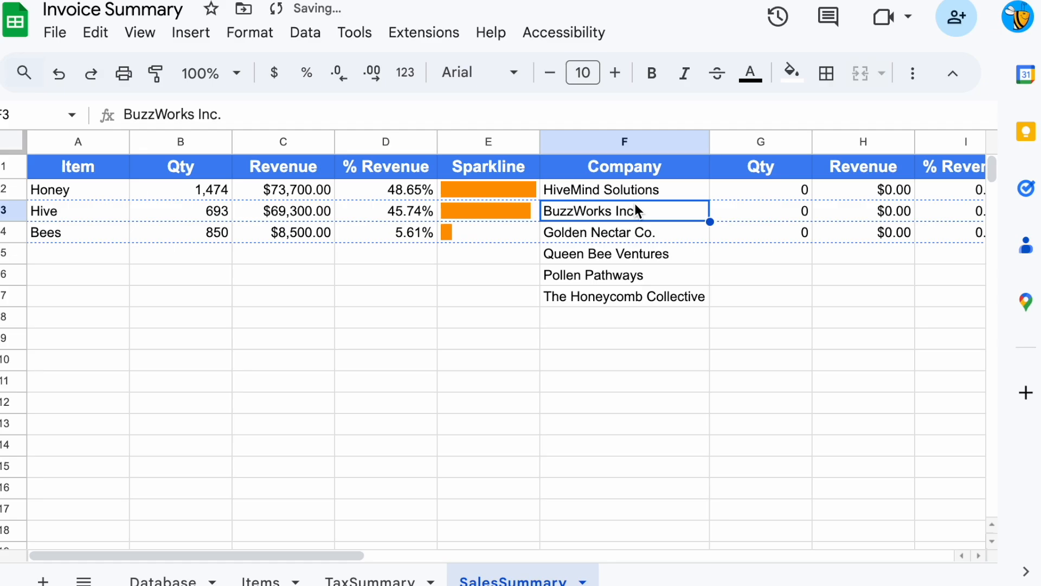
Replace the Qty header of the company table in G1 with Orders
key(Up)
key(Up)
key(Right)
text(Orders)
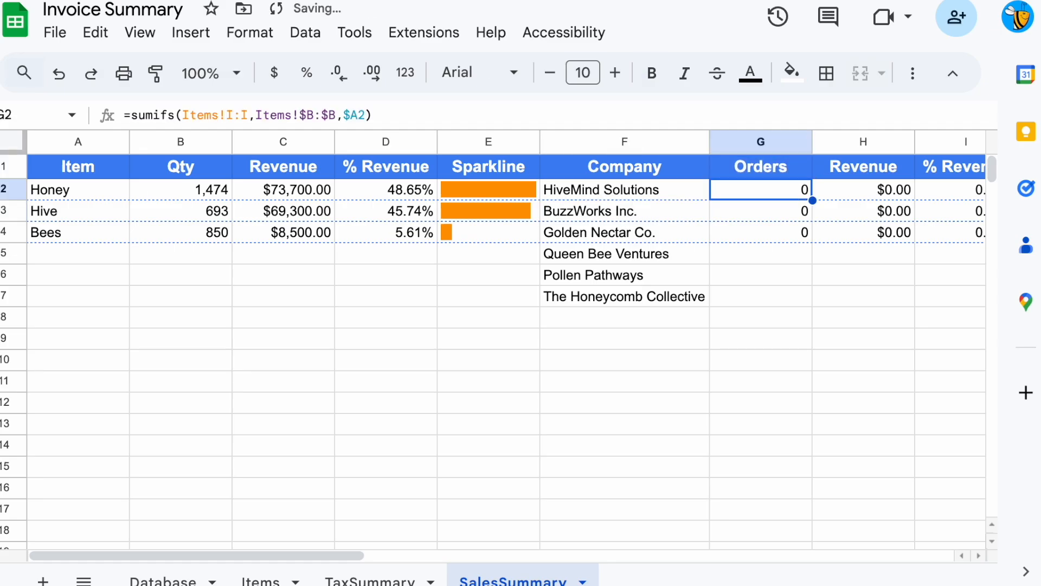
Enter =countifs(Database!C:C,F2) in G2 to count each company's orders
text(=coun)
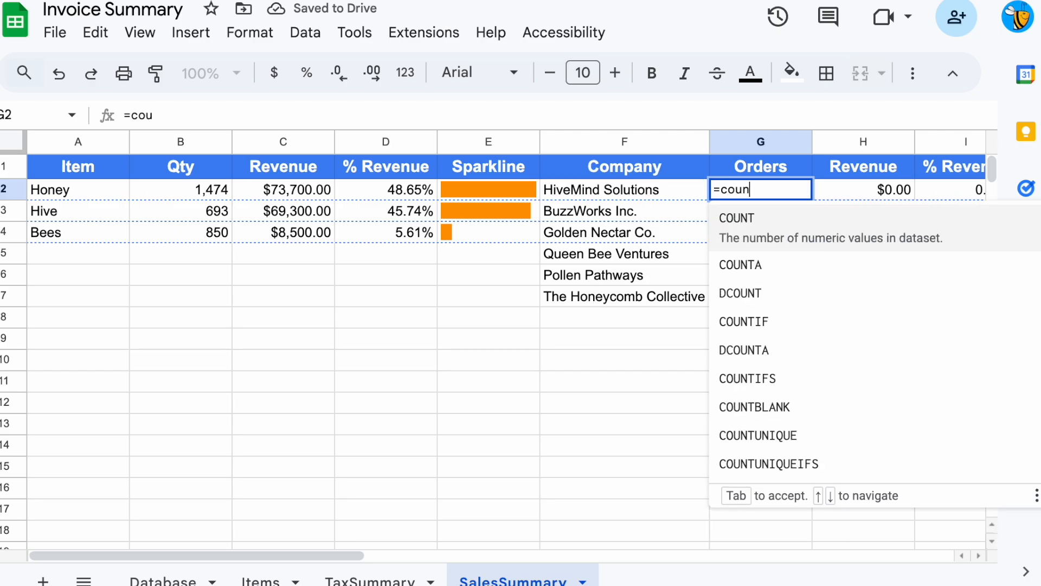
text(tifs()
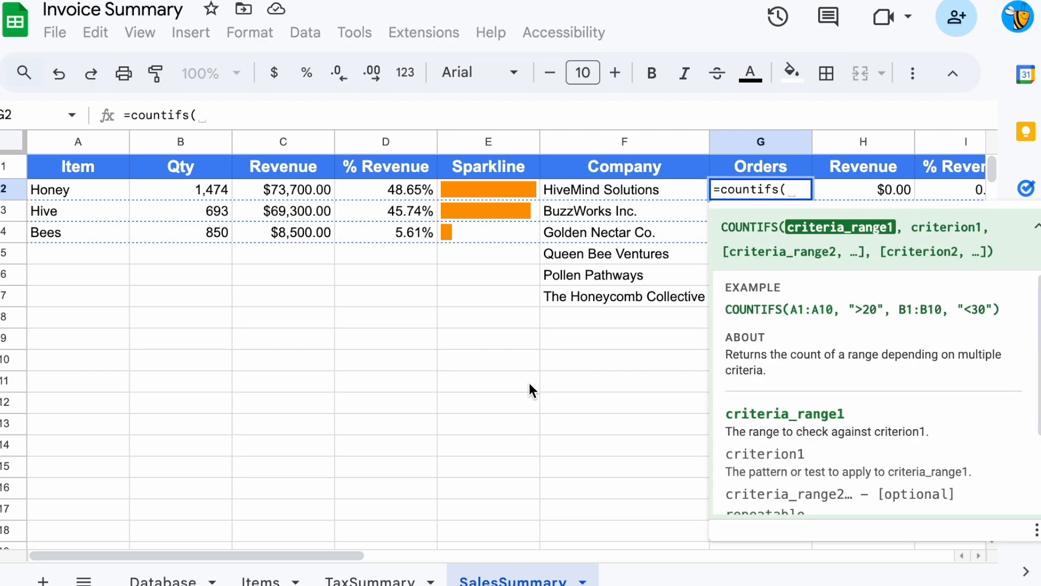
click(192, 579)
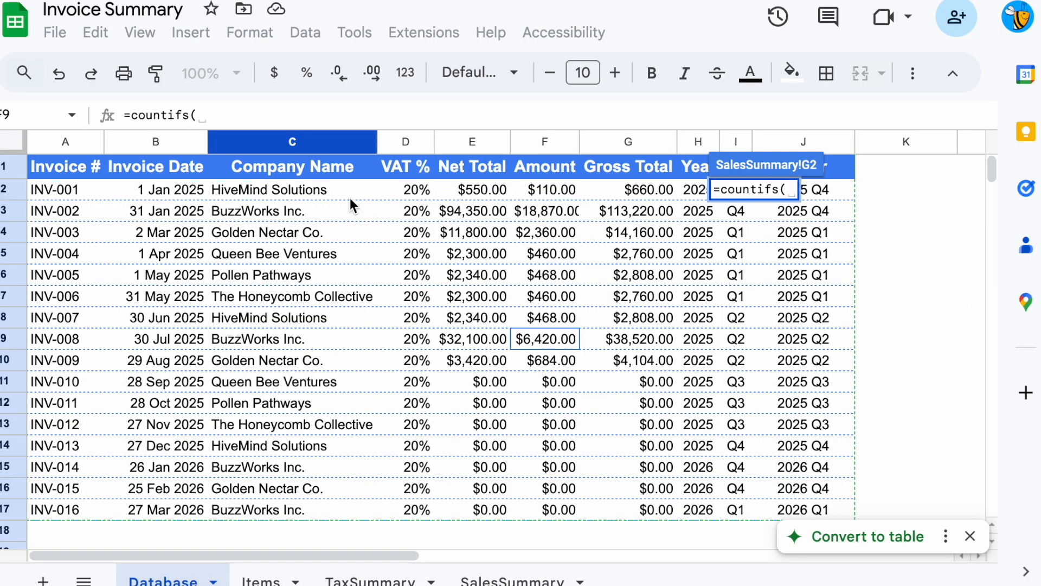
click(314, 144)
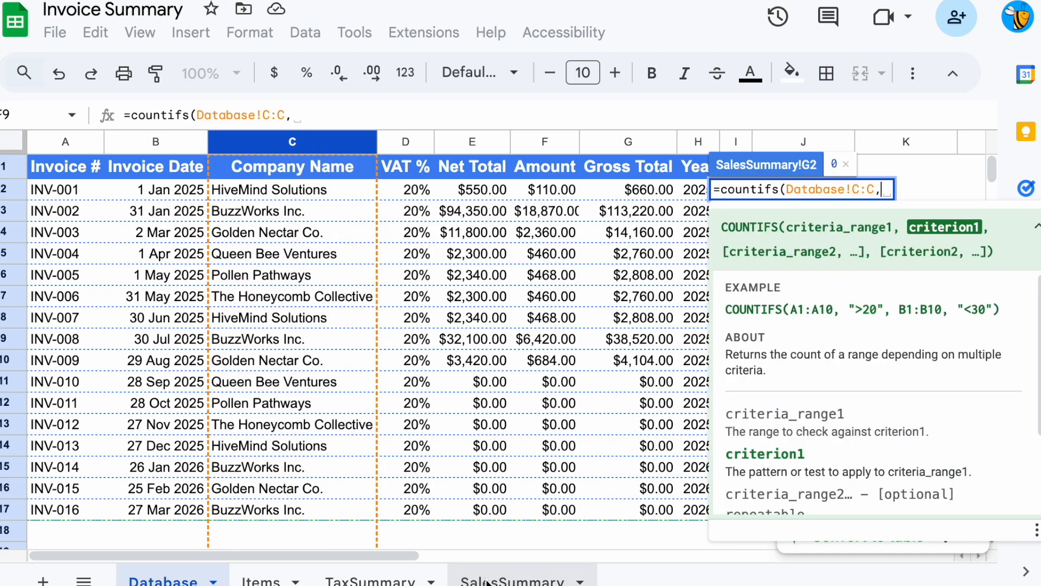
text(,)
click(618, 189)
key(Return)
Copy the order-count formula from G2 down to G7
key(Up)
key(ctrl+c)
key(shift+Down)
key(shift+Down)
key(shift+Down)
key(shift+Down)
key(shift+Down)
key(ctrl+v)
Check the order counts and their COUNTIFS formulas row by row down to G7
key(Up)
key(Down)
key(Down)
key(shift+Left)
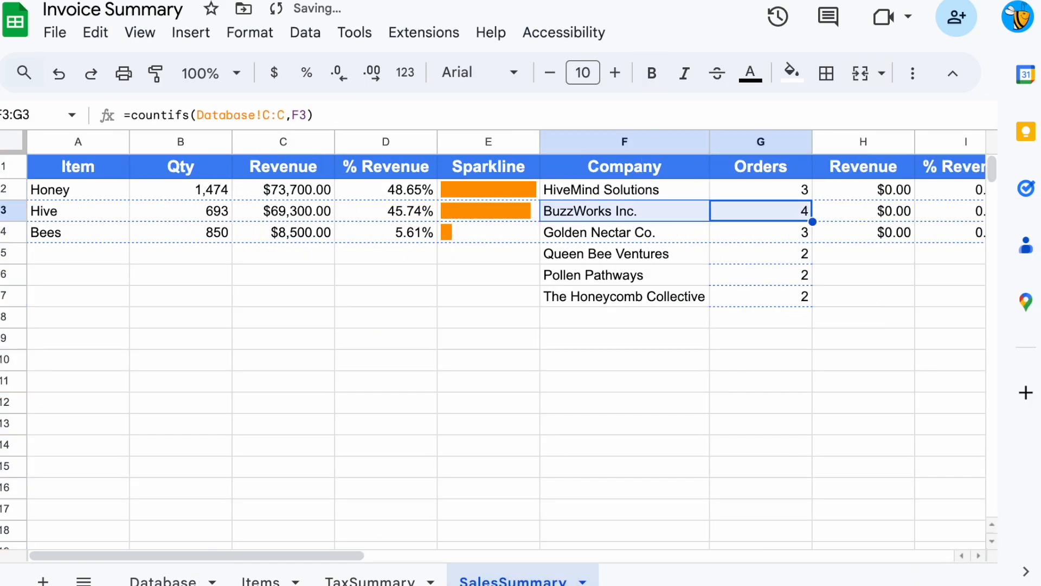
key(shift+Right)
key(Down)
key(Down)
key(Down)
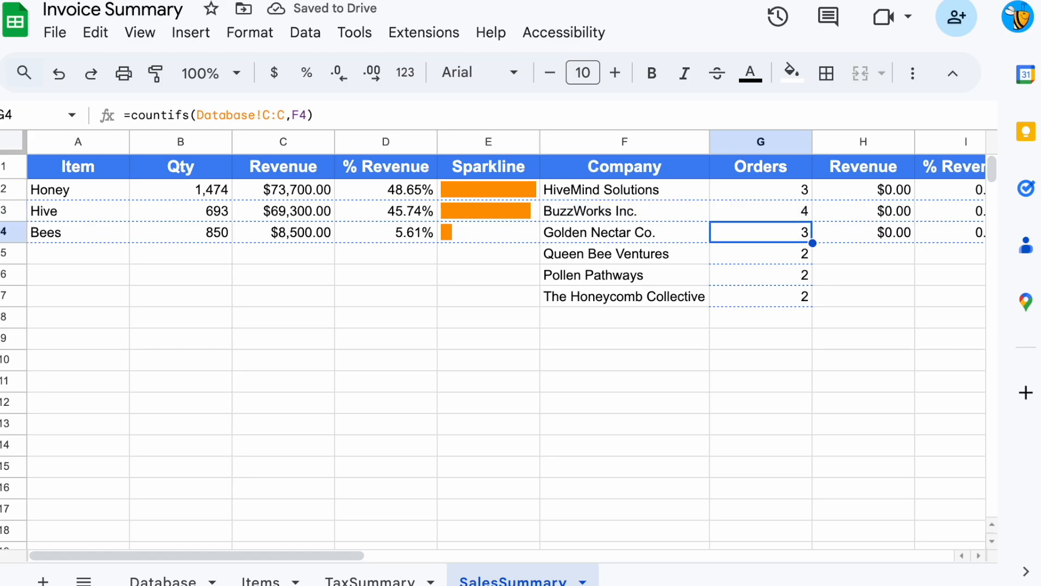
key(Down)
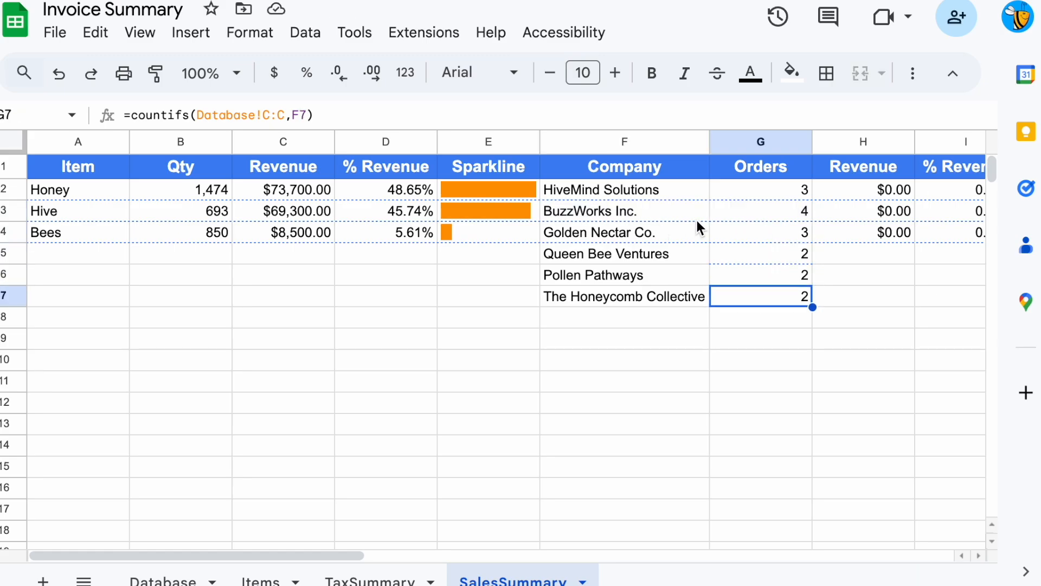
Replace the revenue formula in H2 with =sumifs(Database!E:E,Database!C:C,F2), summing the net totals per company
scroll(697, 221, right, 3)
click(695, 193)
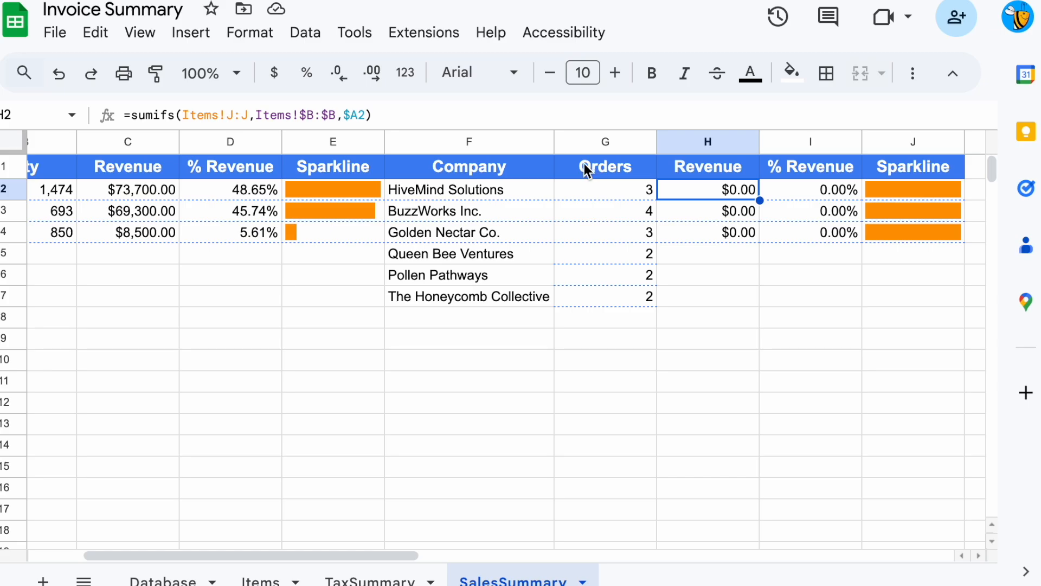
text(=sumifs()
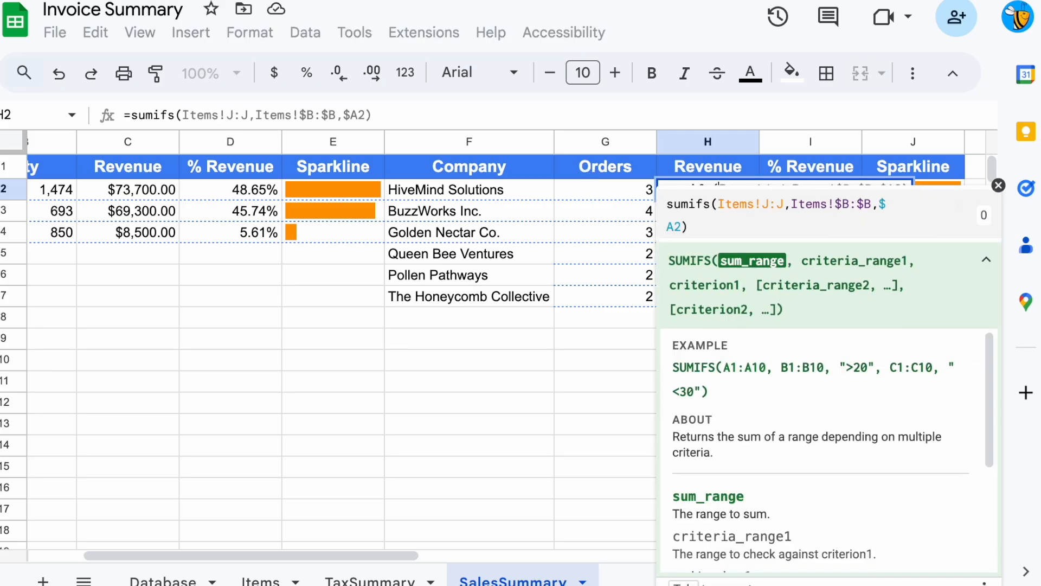
click(169, 580)
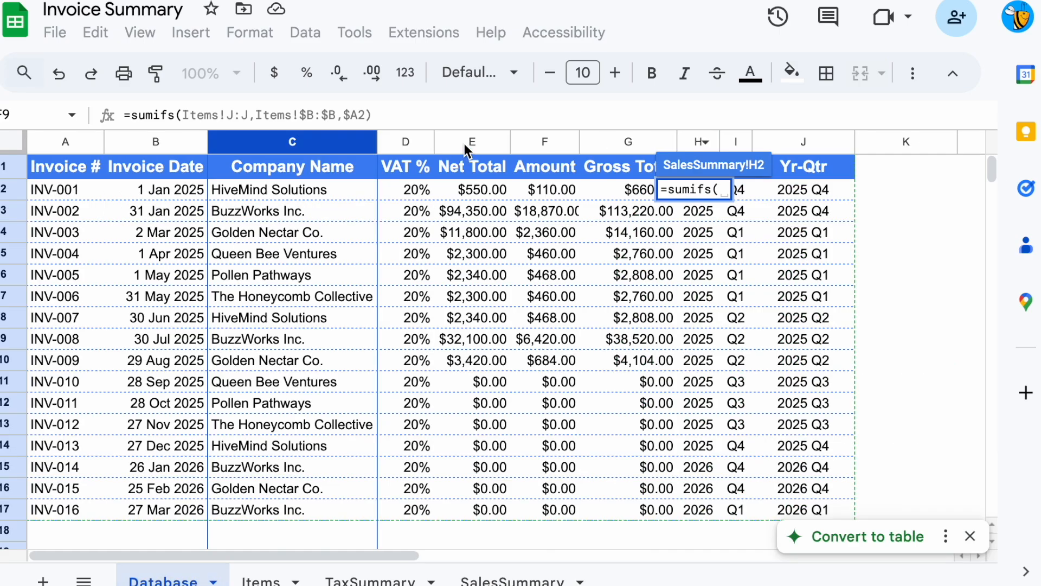
click(464, 143)
text(,)
click(290, 144)
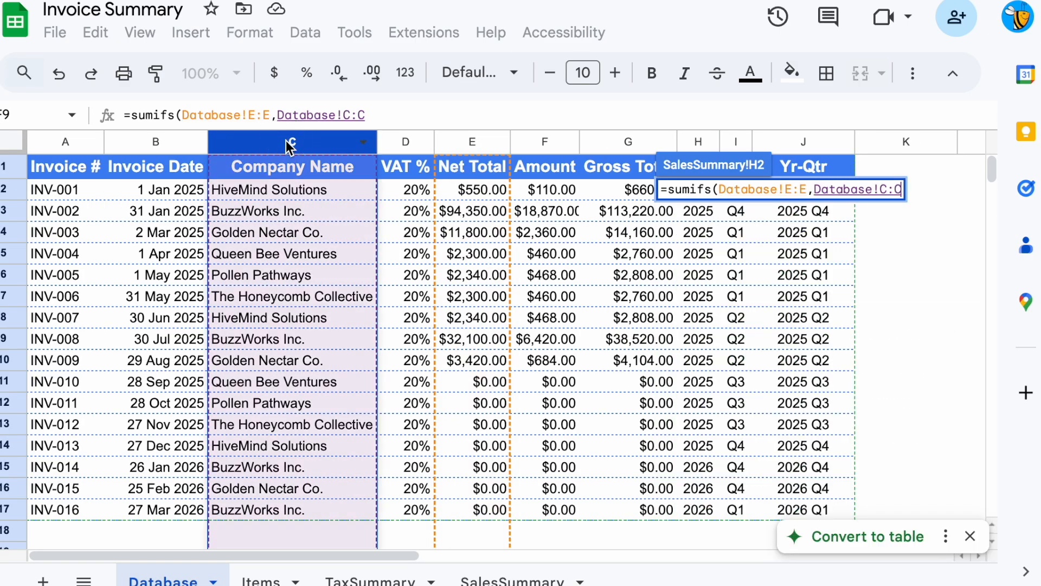
text(,)
click(488, 579)
click(506, 187)
key(Return)
Copy the company revenue formula from H2 down to H7
key(Up)
key(shift+Down)
key(shift+Down)
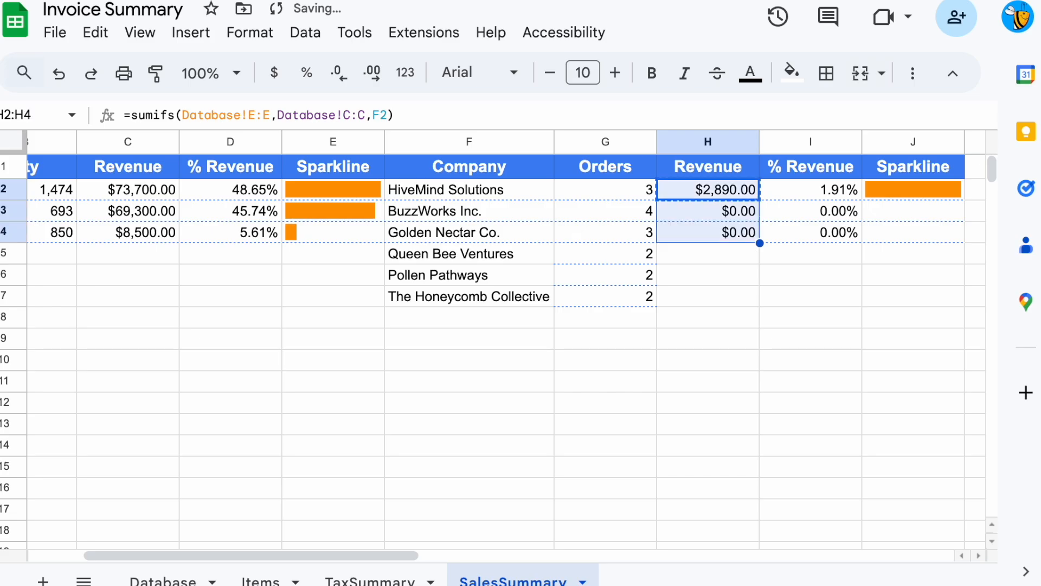
key(shift+Down)
key(shift+Down)
key(shift+Down)
key(ctrl+v)
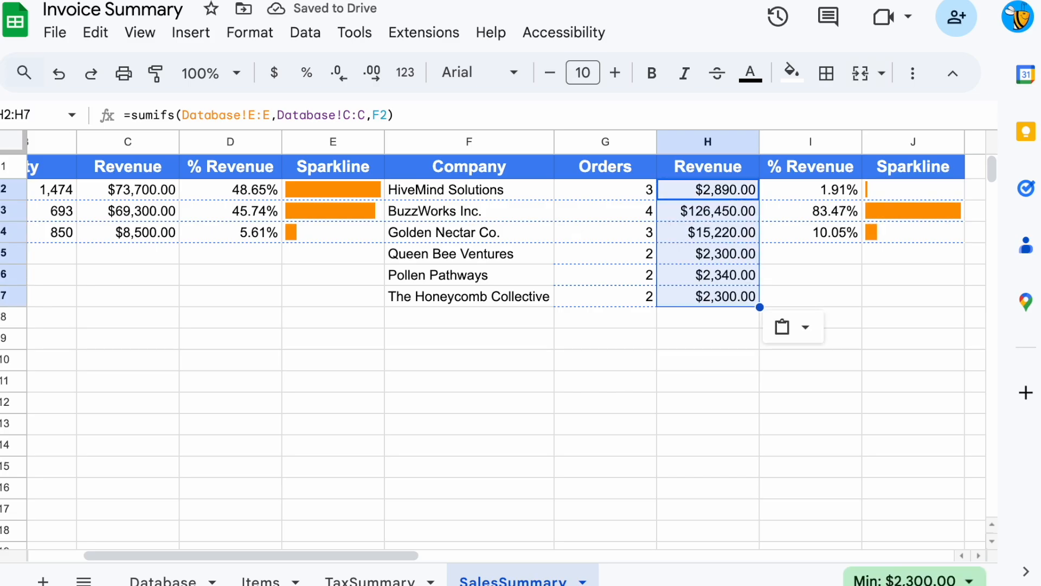
Change the % Revenue formula in I2 to =H2/sum($H$2:$H) so it divides by the company revenue column
key(Left)
key(Right)
key(Right)
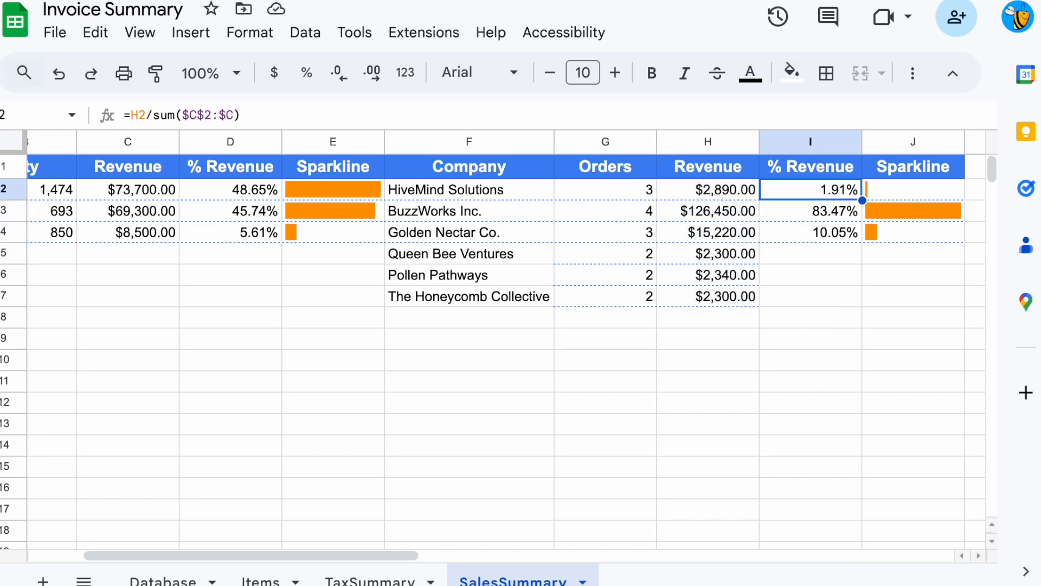
key(Return)
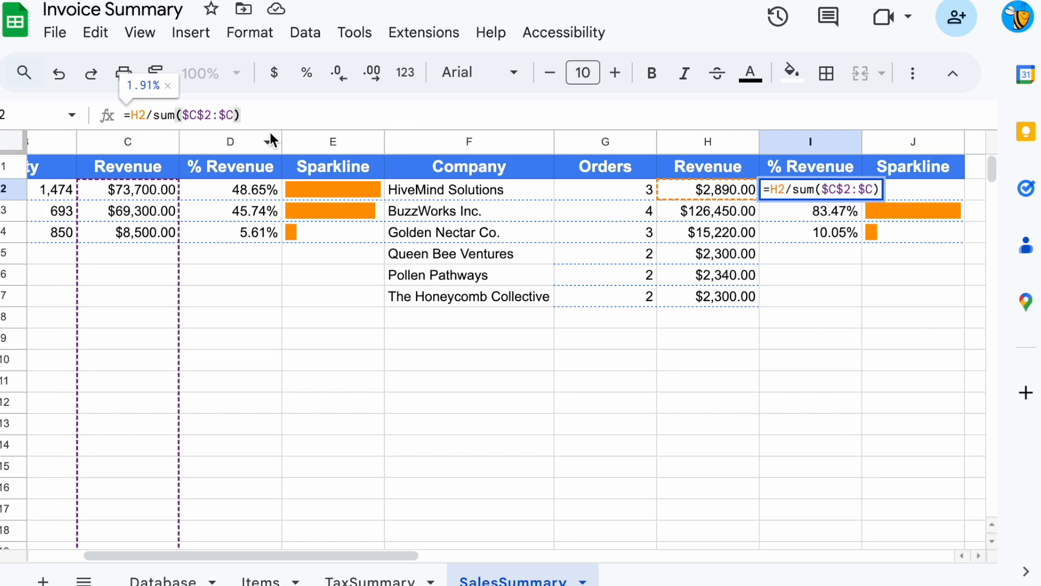
click(196, 115)
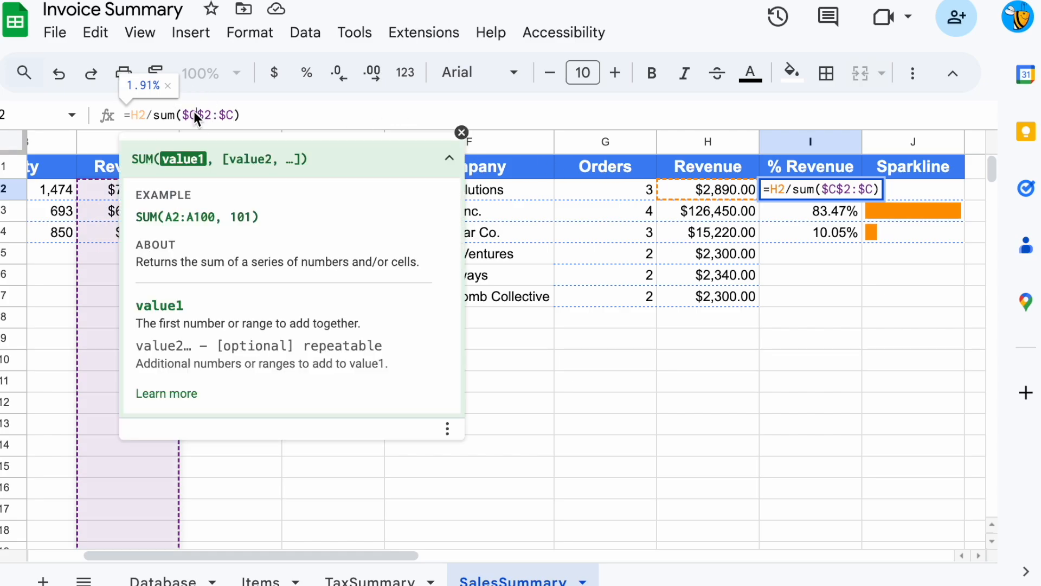
key(BackSpace)
text(H)
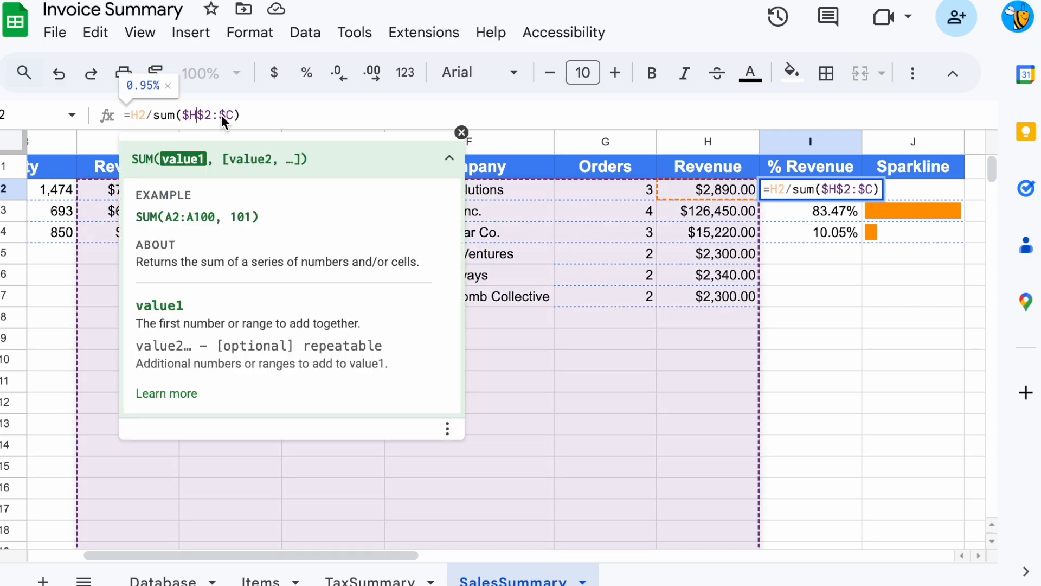
key(BackSpace)
text(H)
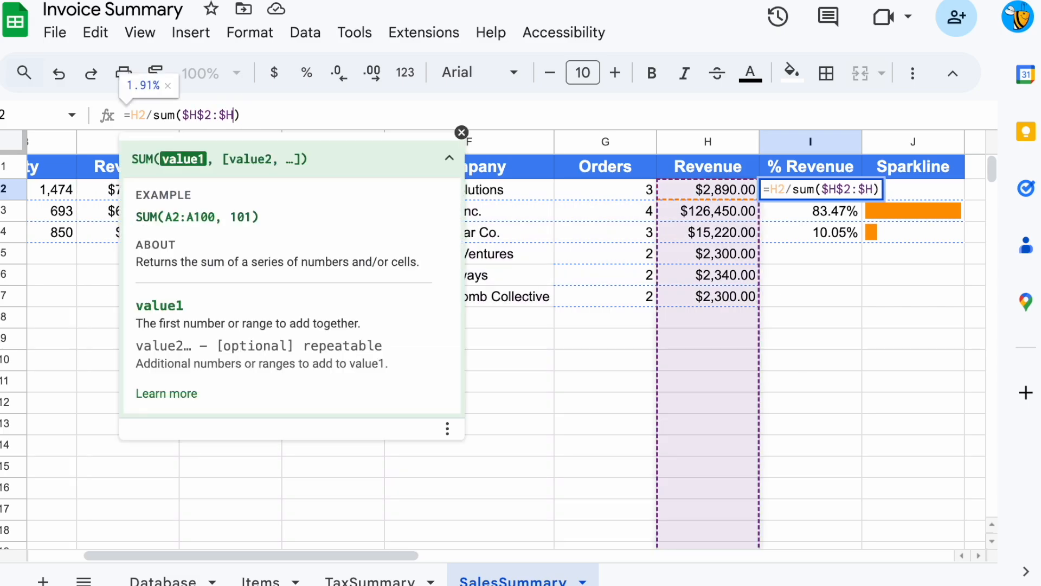
key(Return)
Fill the % Revenue formula from I2 down to I7
key(Up)
key(shift+Down)
key(shift+Down)
key(shift+Down)
key(shift+Down)
key(shift+Down)
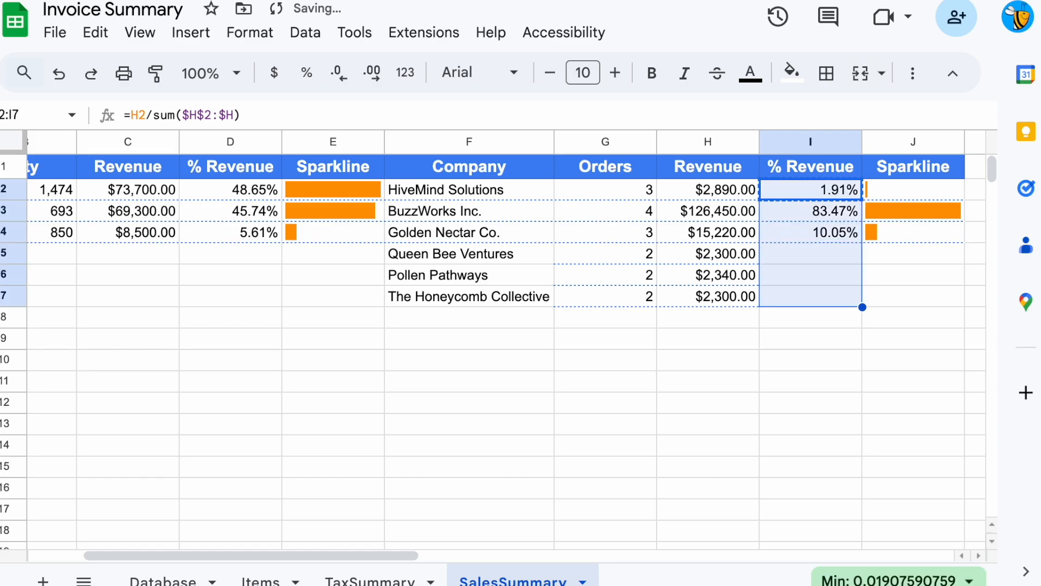
key(ctrl+d)
Review the sparkline formula in J2 and copy it down to J7 for all companies
key(Right)
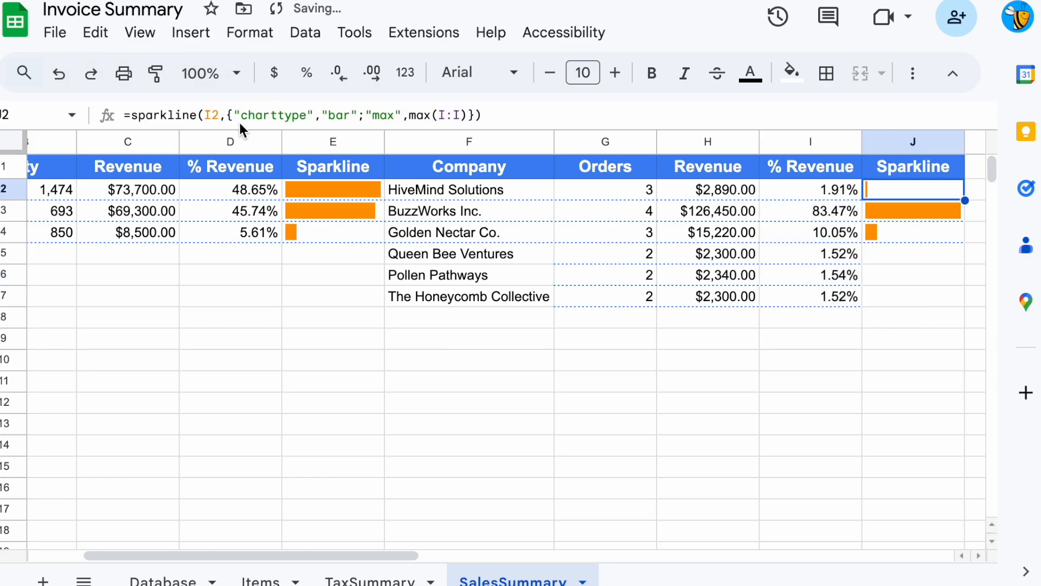
click(222, 112)
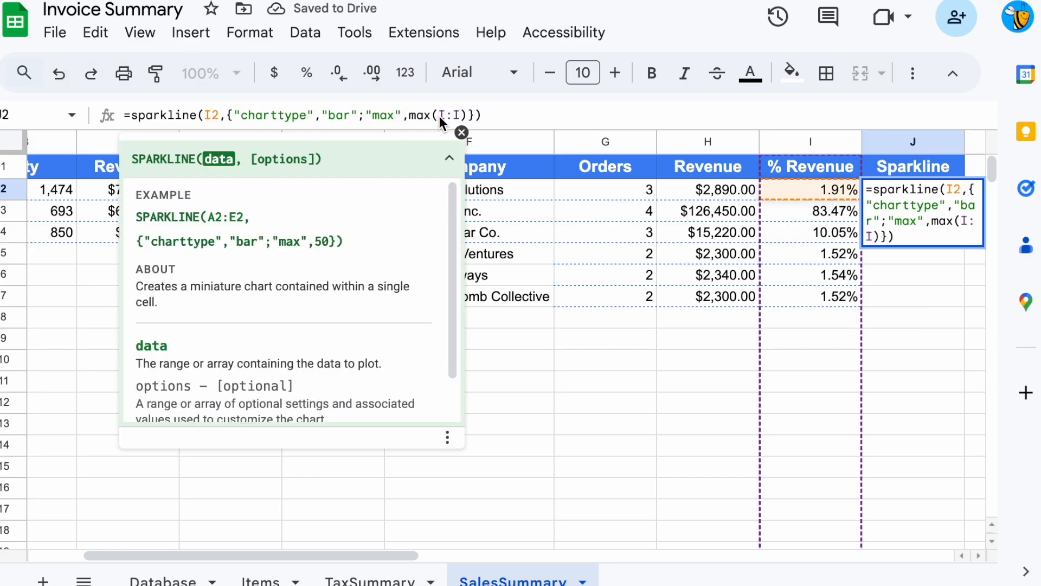
scroll(640, 175, right, 2)
key(Return)
key(Up)
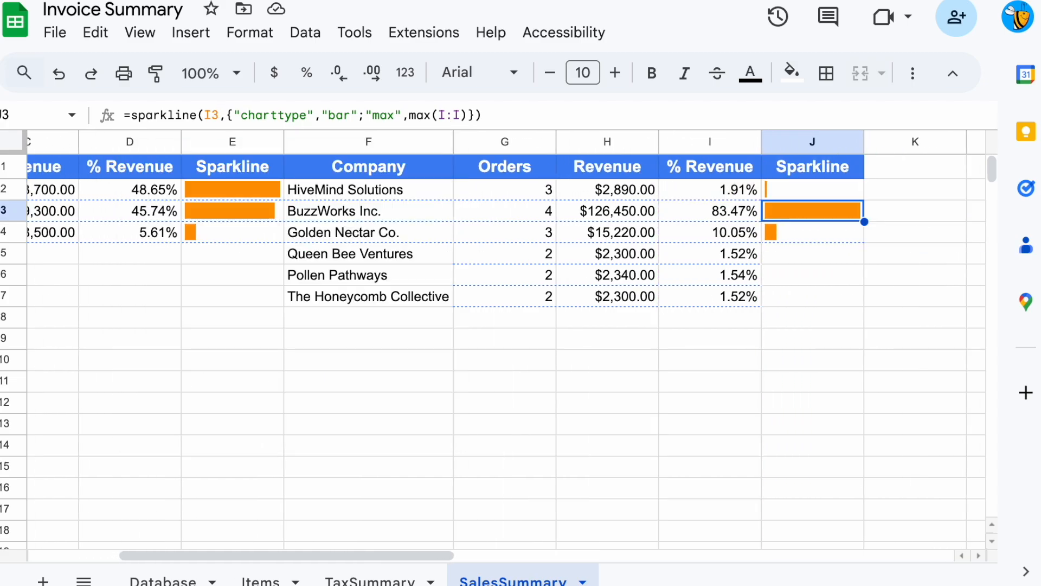
key(ctrl+c)
key(shift+Down)
key(shift+Down)
key(shift+Down)
key(shift+Down)
key(shift+Down)
key(ctrl+v)
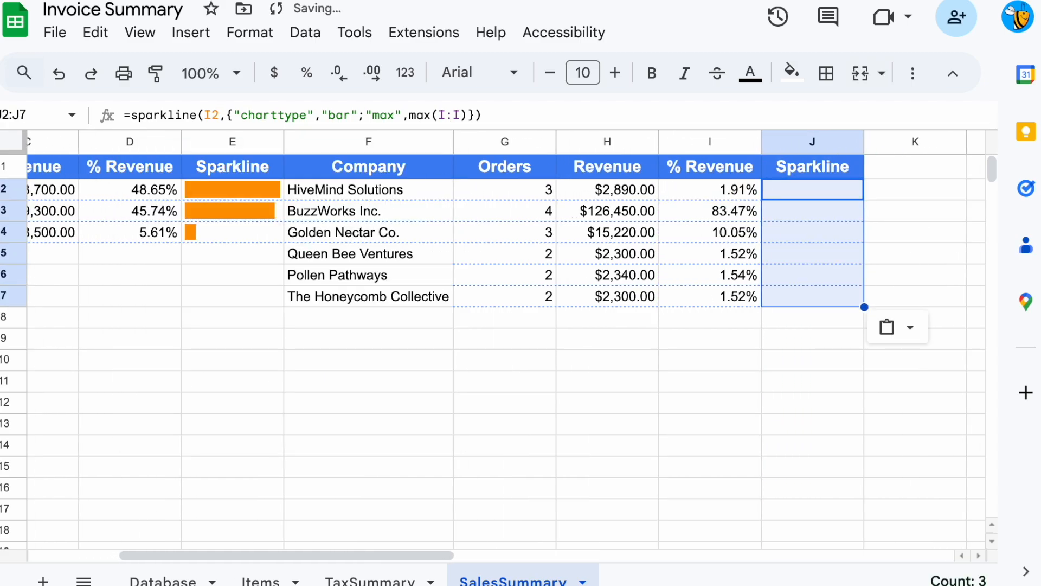
key(Up)
key(Down)
click(454, 116)
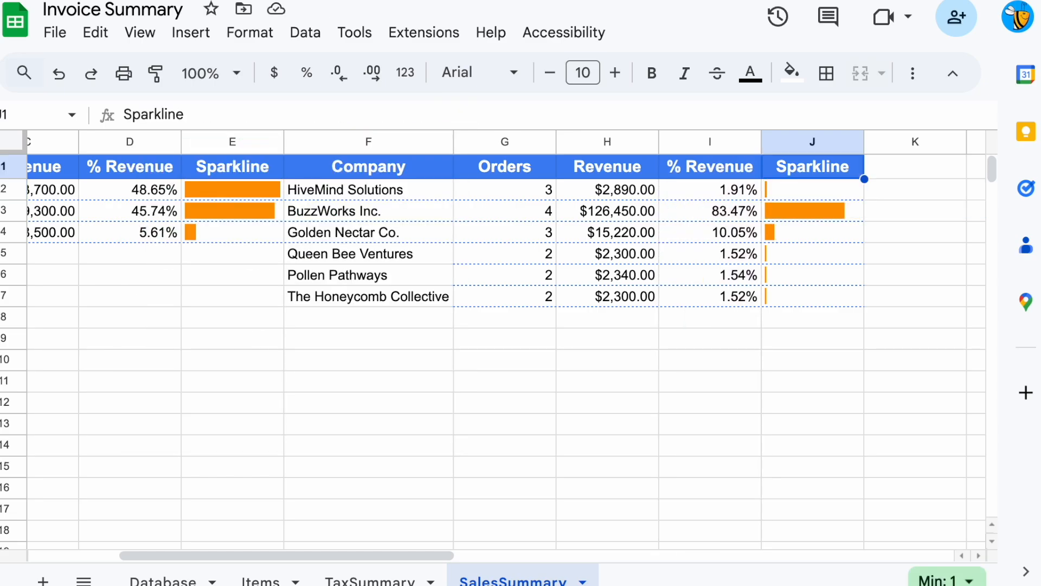
Paste the copied header formatting into K1 and set the header text to Last Order
key(Right)
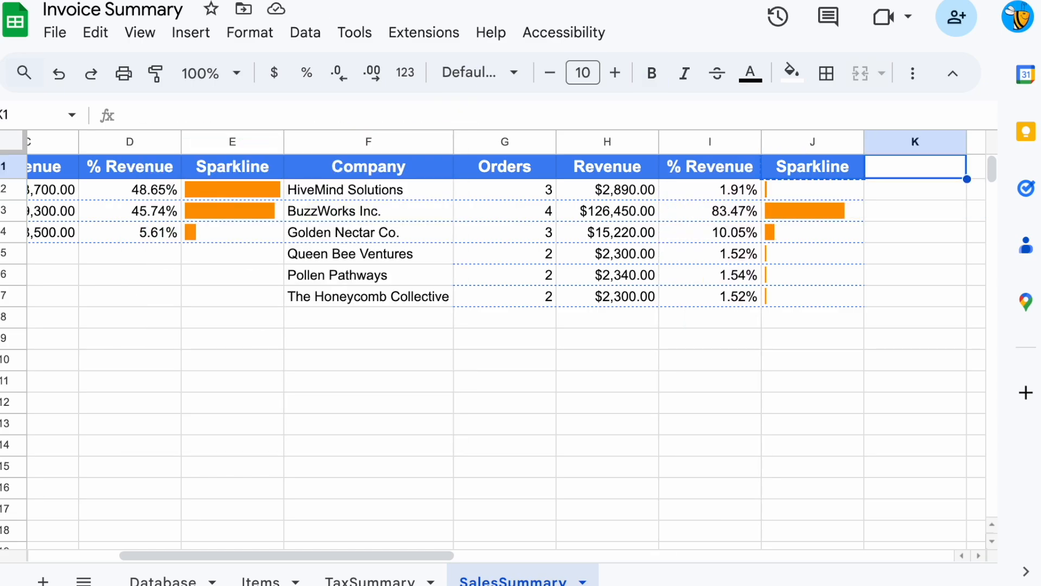
key(ctrl+v)
text(Last ORder)
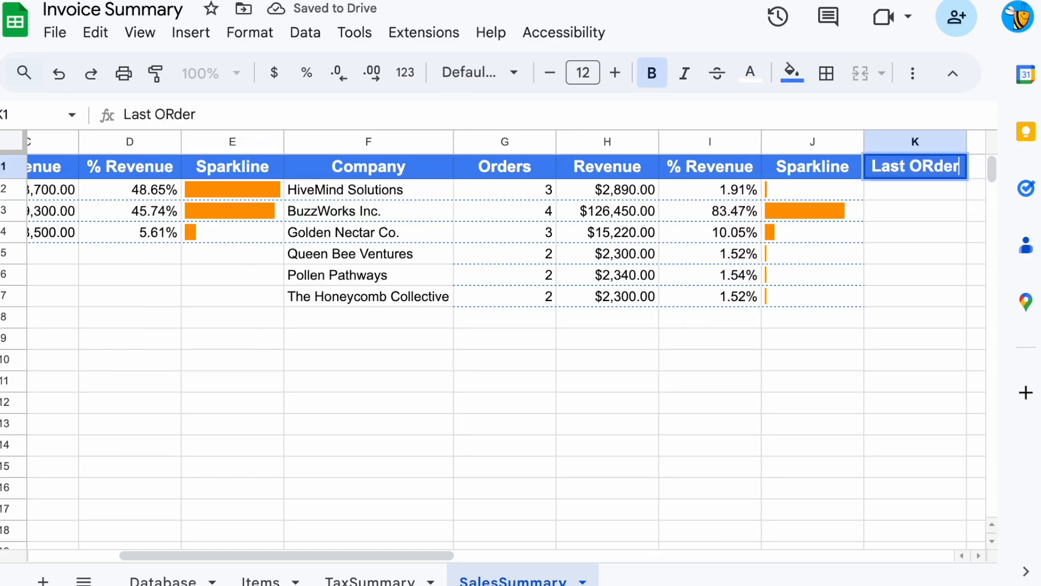
key(Return)
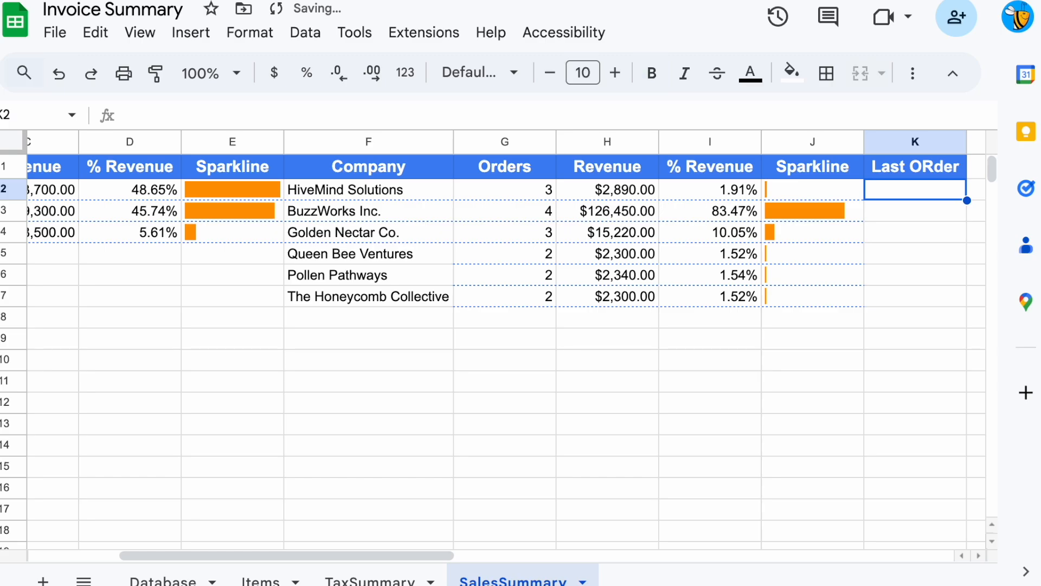
key(Up)
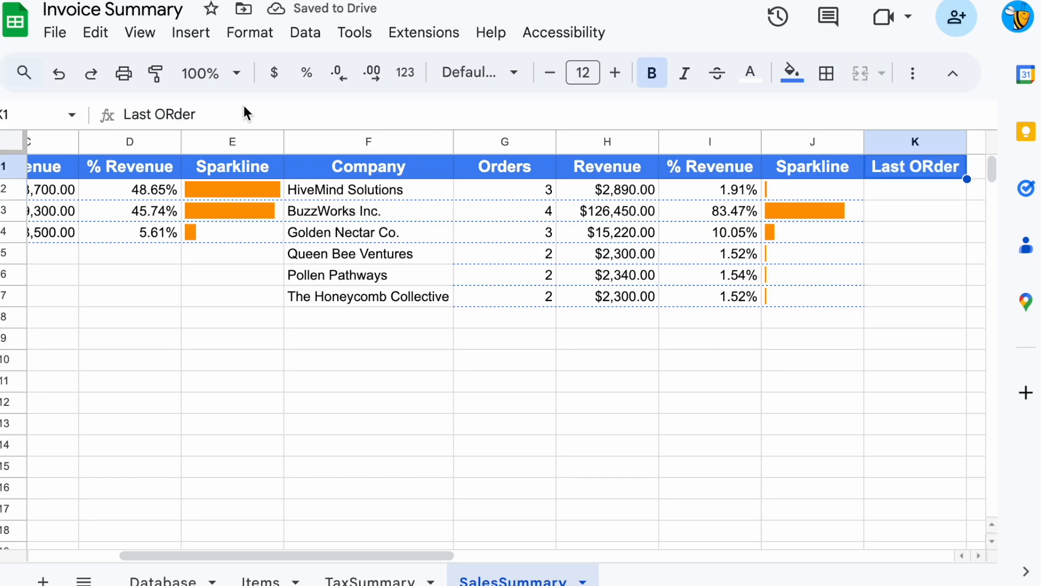
click(174, 115)
key(BackSpace)
text(r)
key(Return)
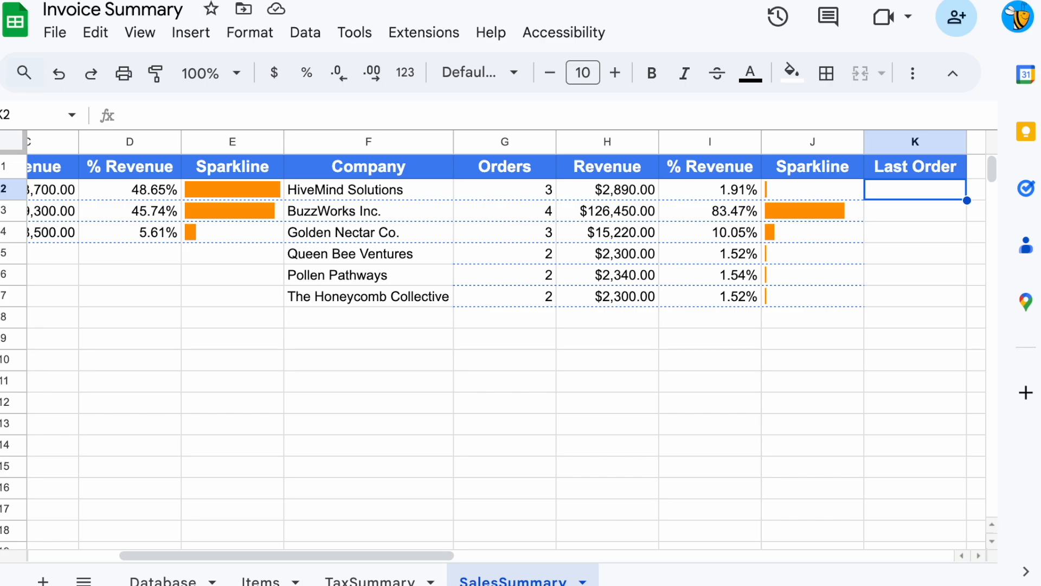
Enter =maxifs(Database!B:B,Database!C:C,F2) in K2 for each company's last order date and fill it down to K7
text(=maxif)
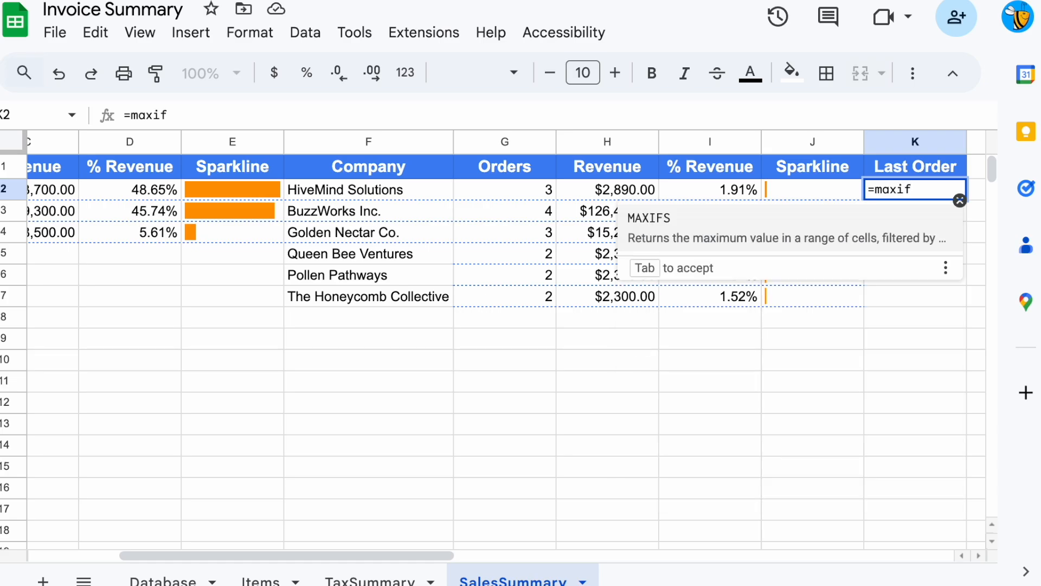
key(Tab)
click(162, 579)
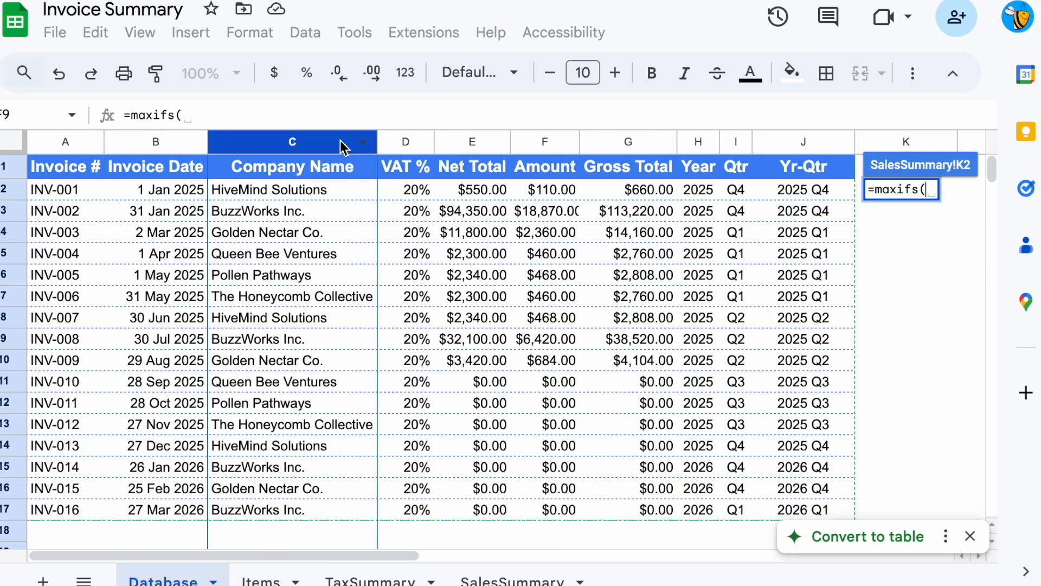
click(173, 146)
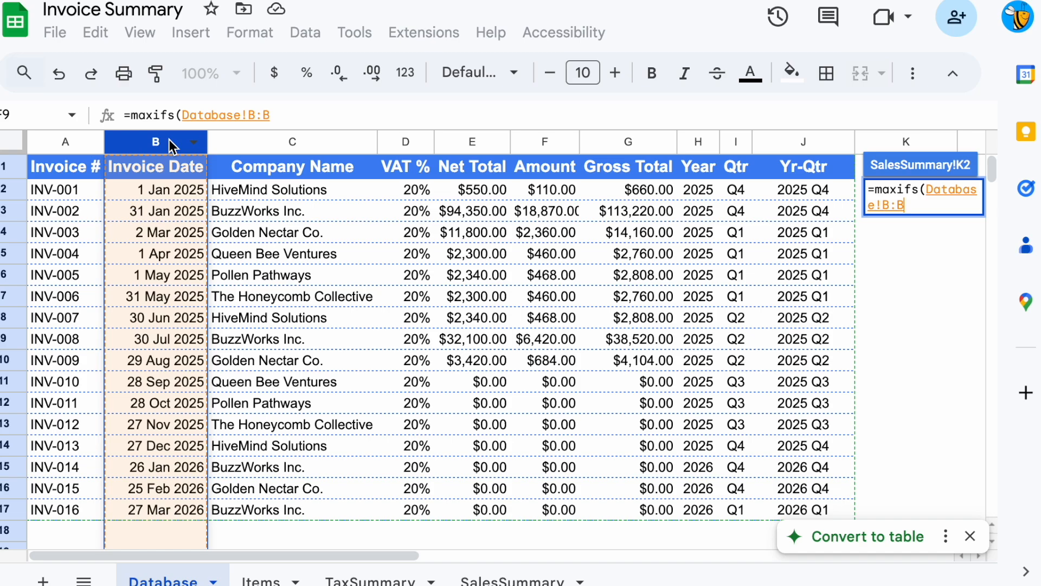
text(,)
click(252, 150)
text(,)
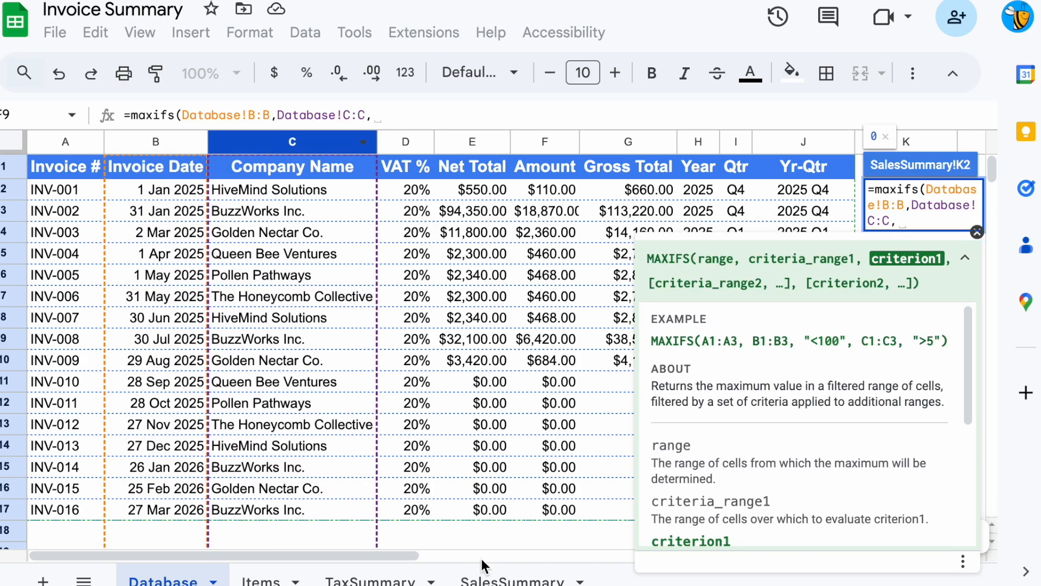
click(515, 579)
click(416, 190)
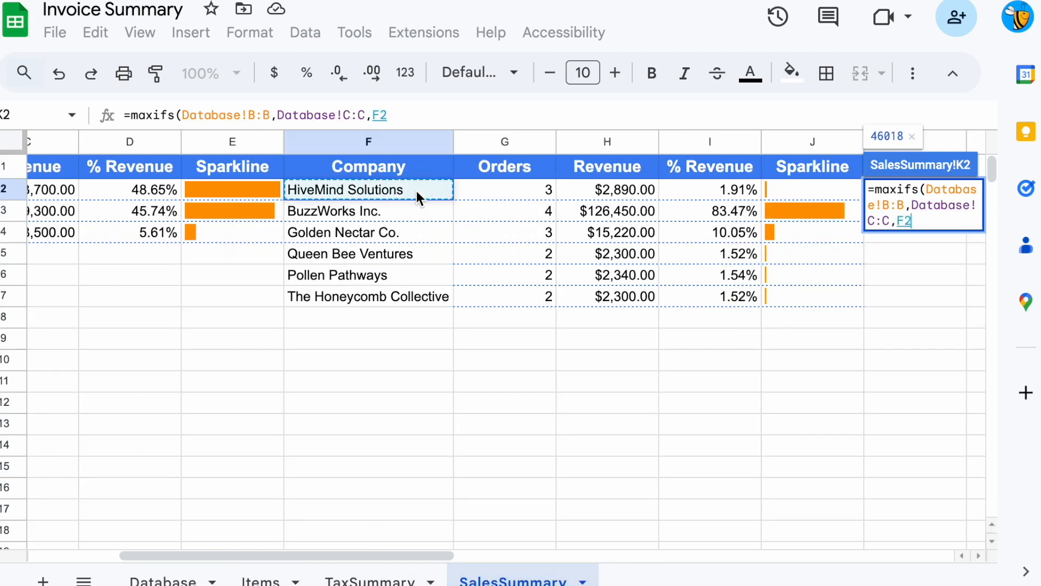
key(Return)
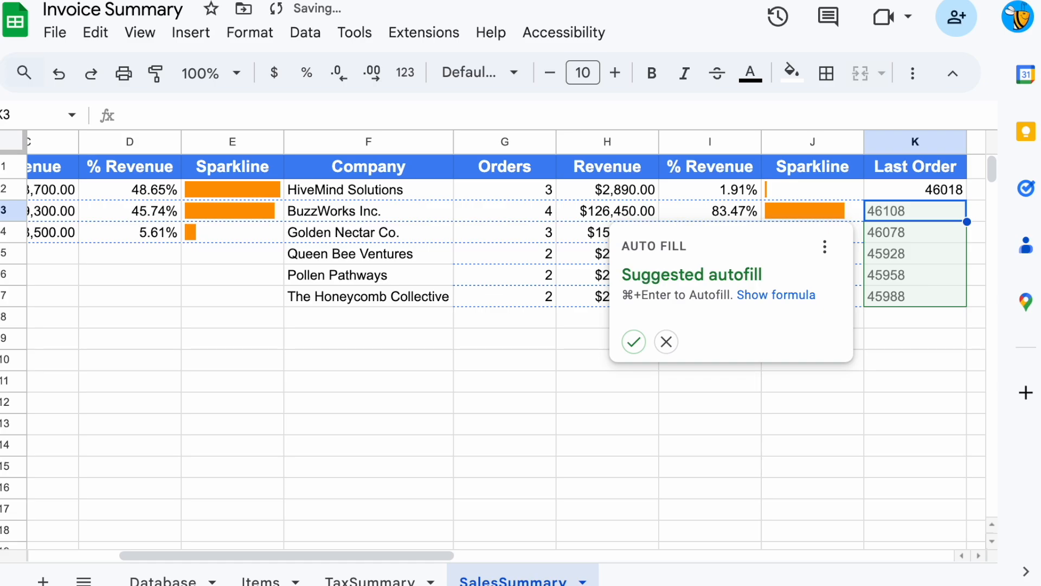
key(super+Return)
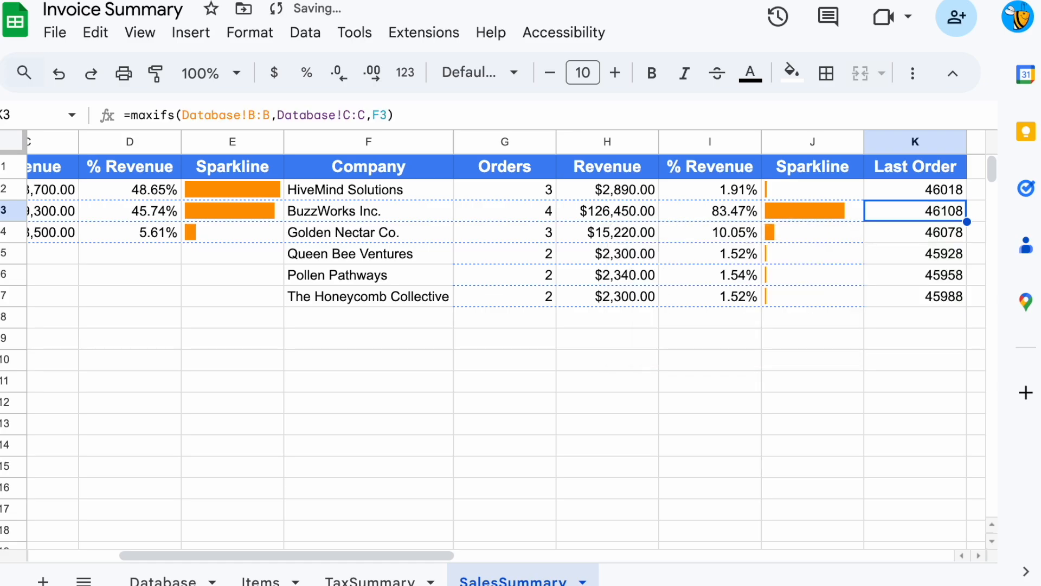
Format the Last Order values in K2:K7 as dates in the 26/Sep/2008 style
key(Up)
key(shift+super+Down)
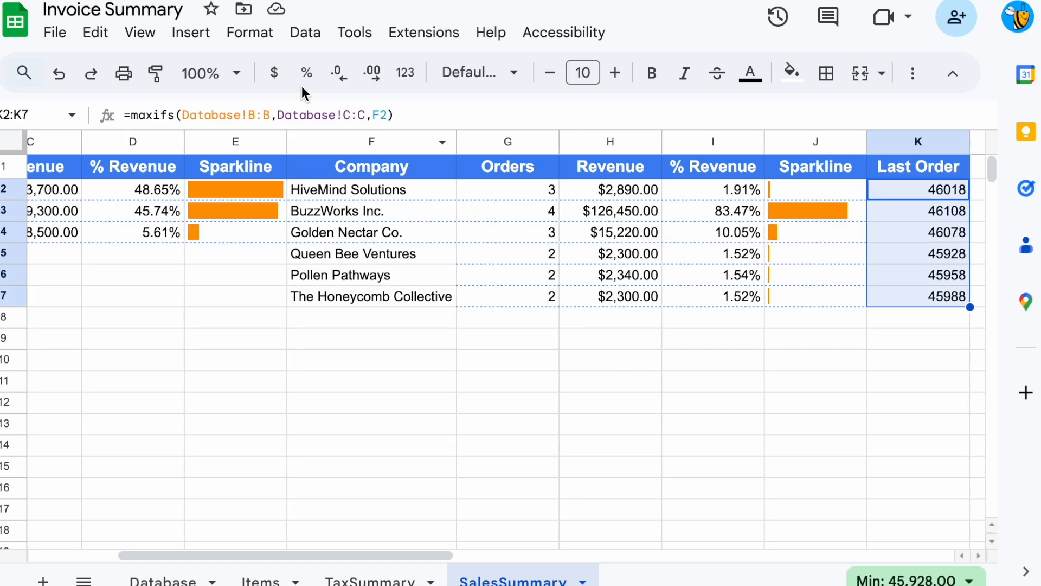
click(401, 76)
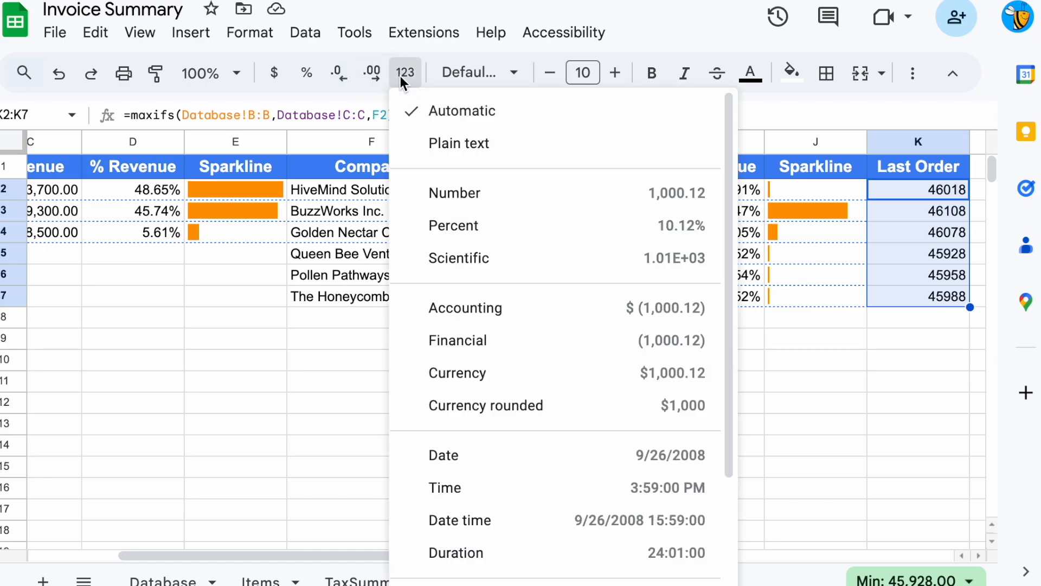
scroll(502, 489, down, 1)
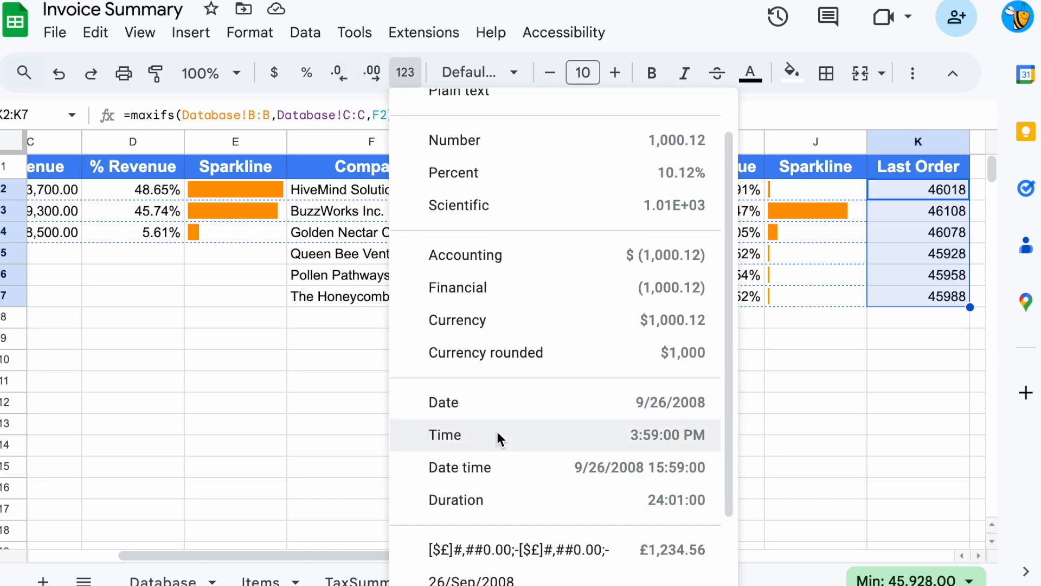
scroll(497, 428, down, 3)
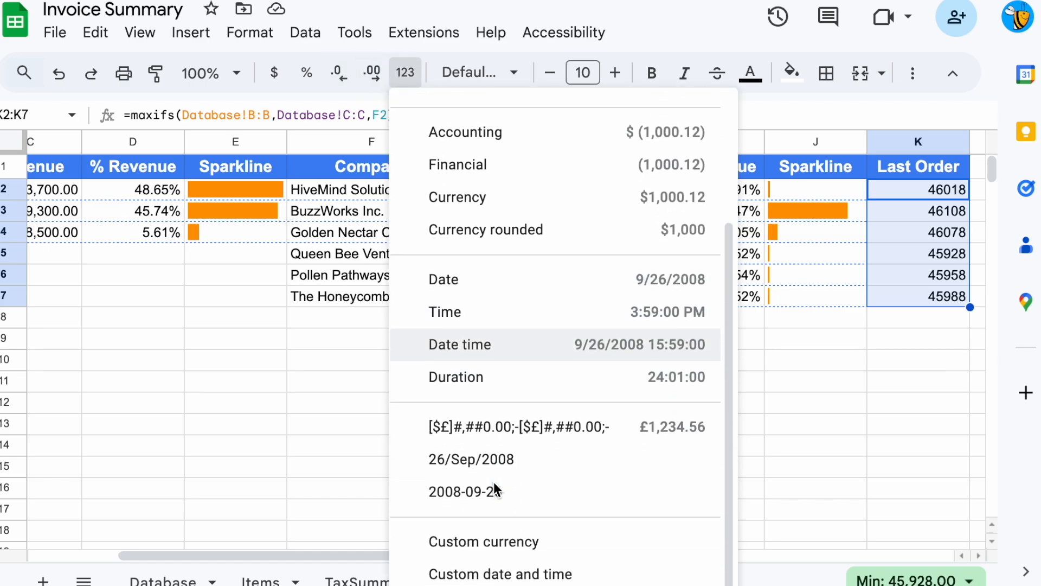
click(488, 447)
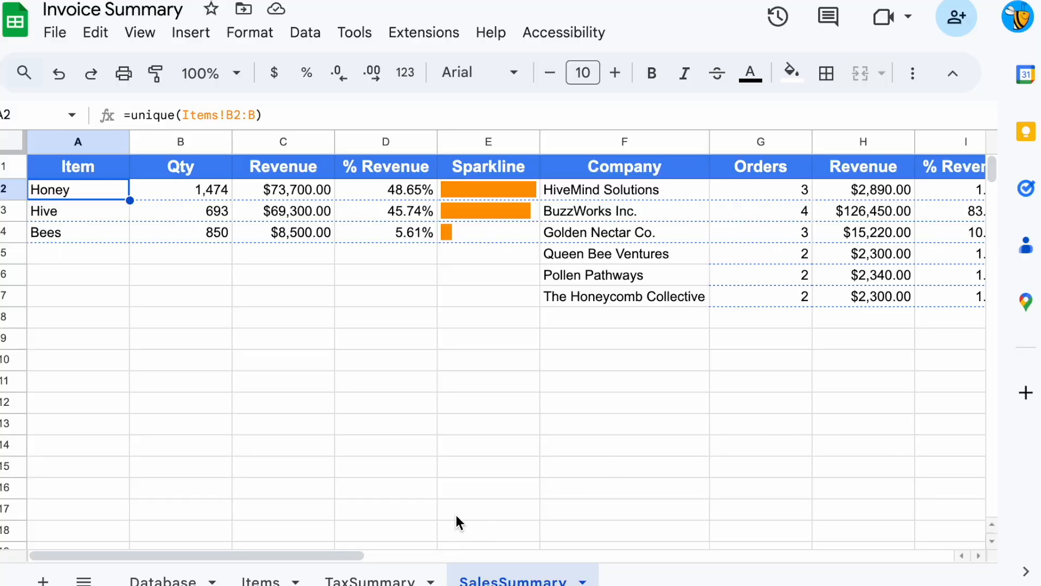
Fill the range A2:K1000 on SalesSummary with light grey and remove its dashed borders
scroll(542, 342, right, 2)
key(ctrl+shift+End)
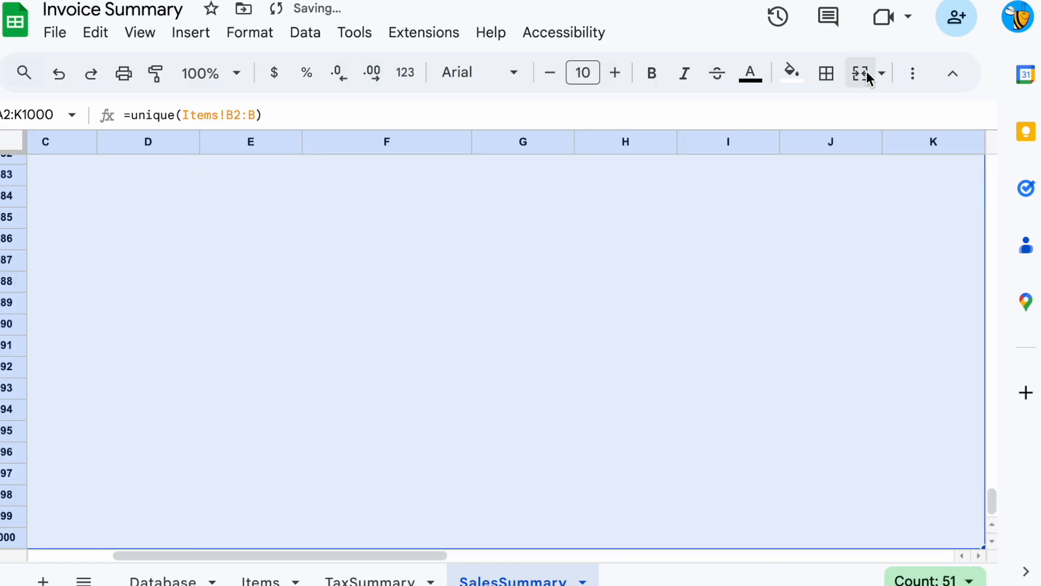
click(792, 72)
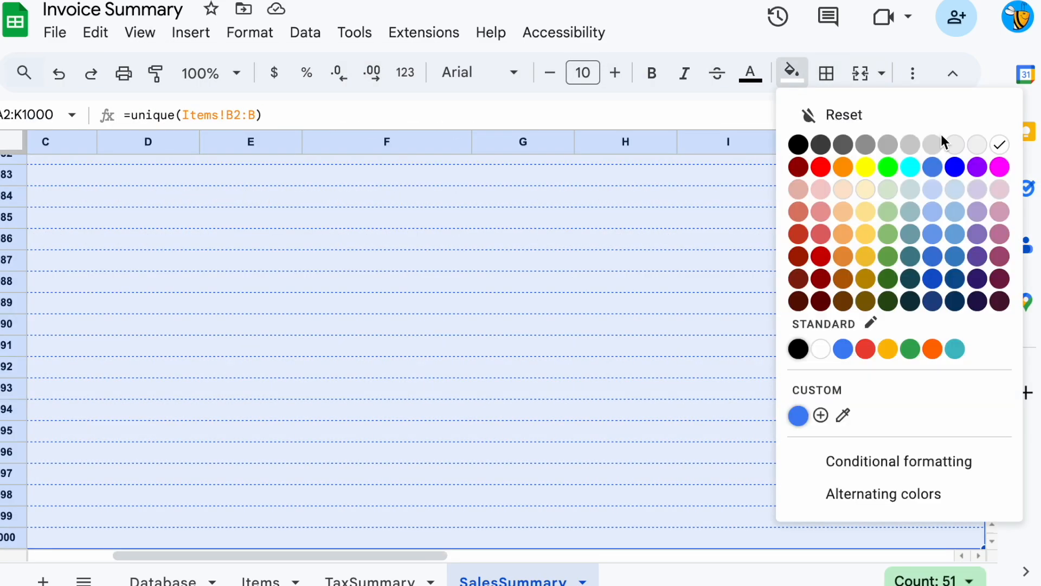
click(826, 72)
click(774, 314)
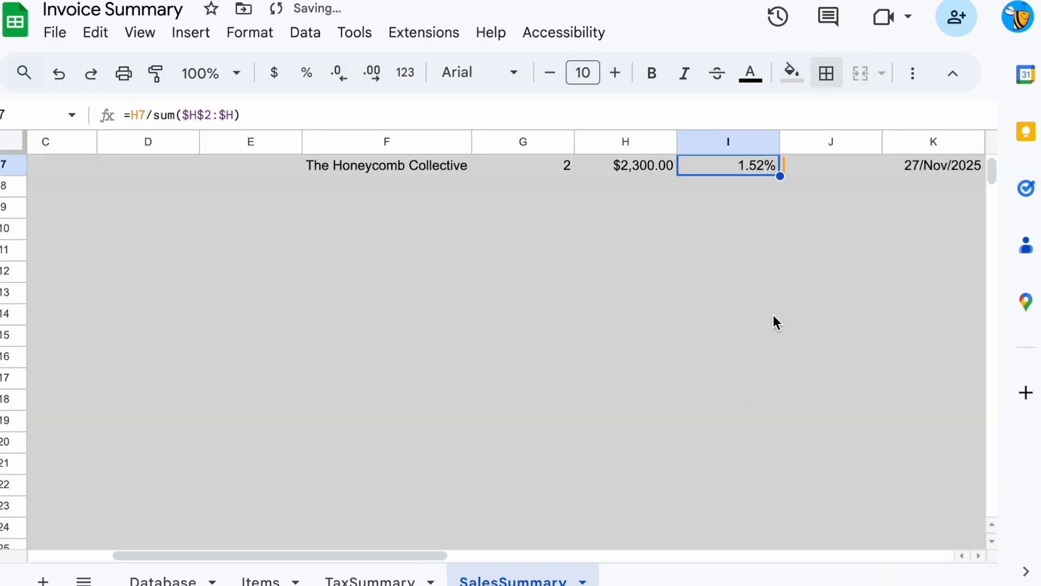
key(ctrl+Home)
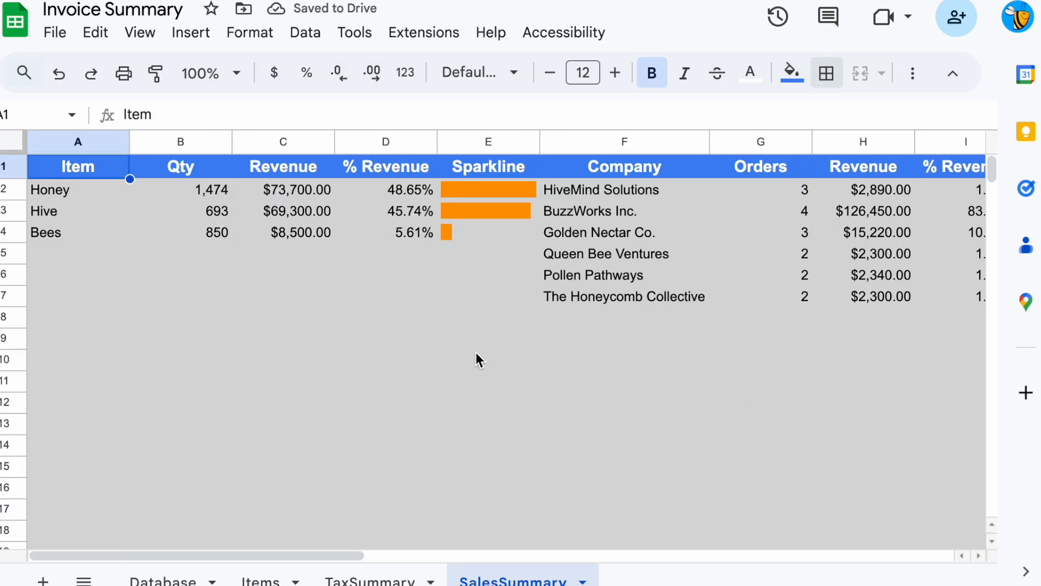
Add a thick blue left border along F1:F1000 to separate the item table from the company table
click(554, 198)
drag(509, 172, 435, 303)
key(shift+super+Left)
key(Right)
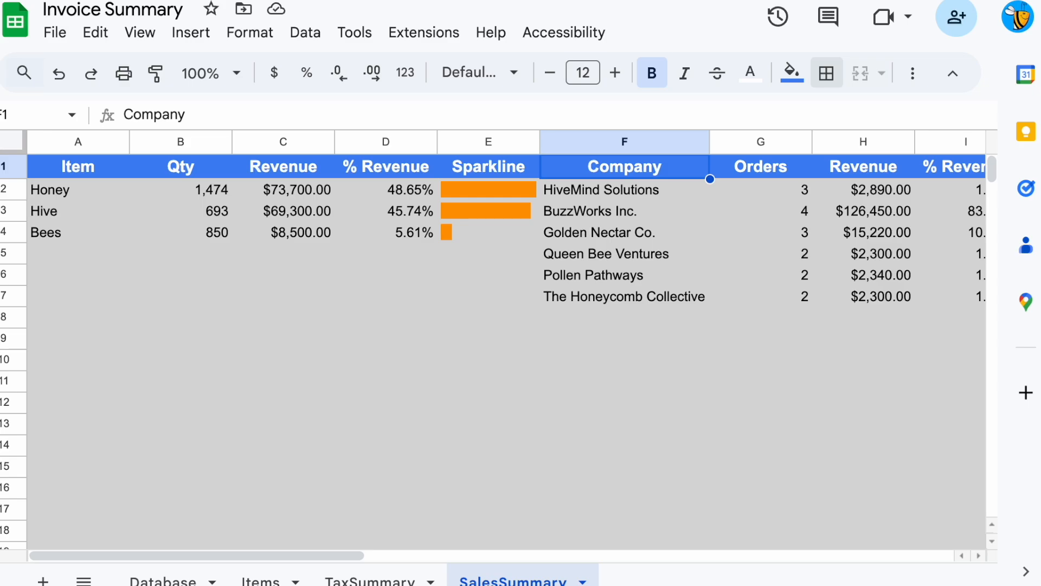
key(shift+super+Down)
key(shift+super+Down)
click(829, 76)
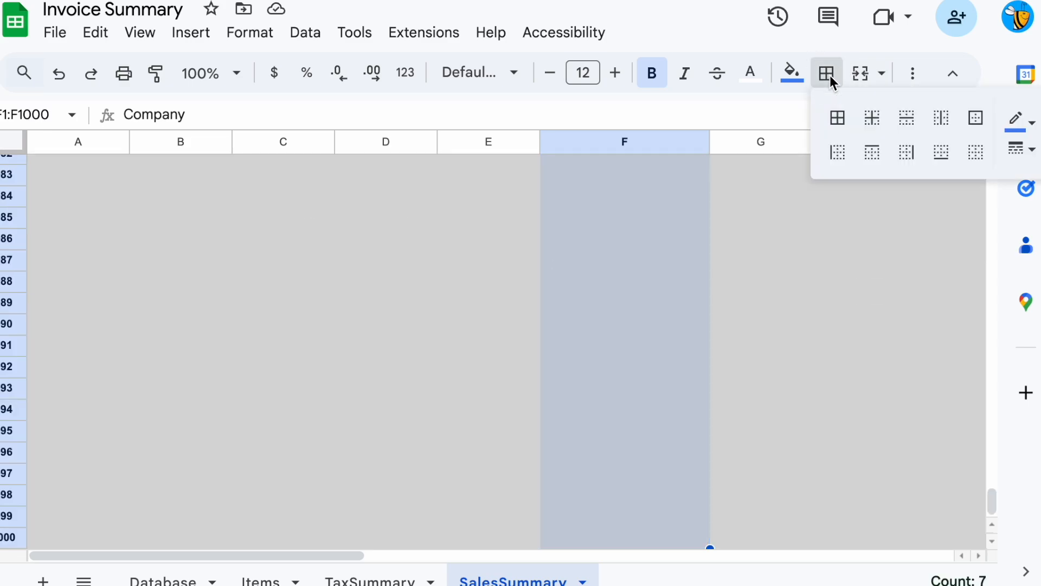
click(1026, 147)
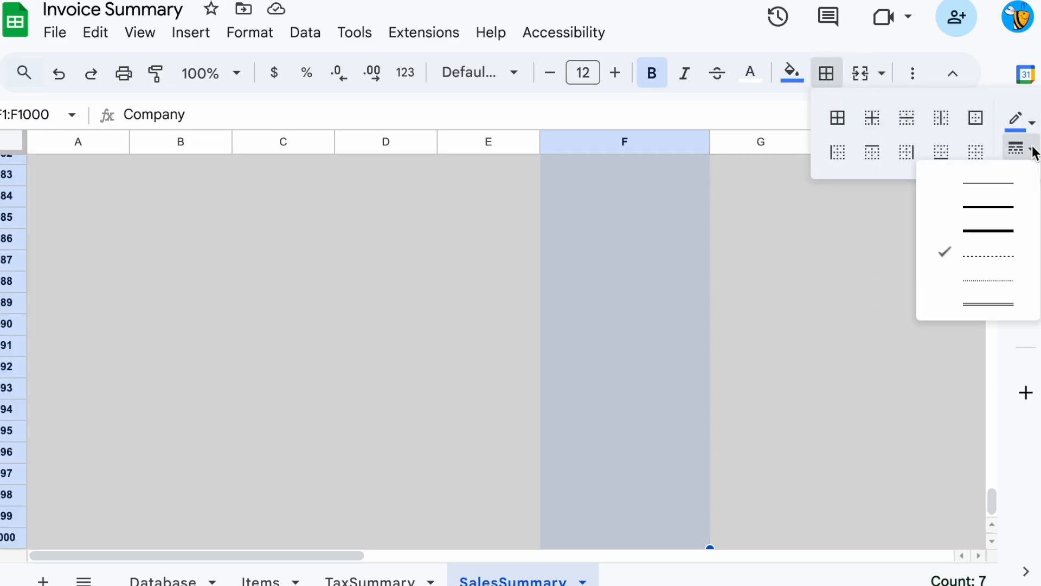
click(1008, 227)
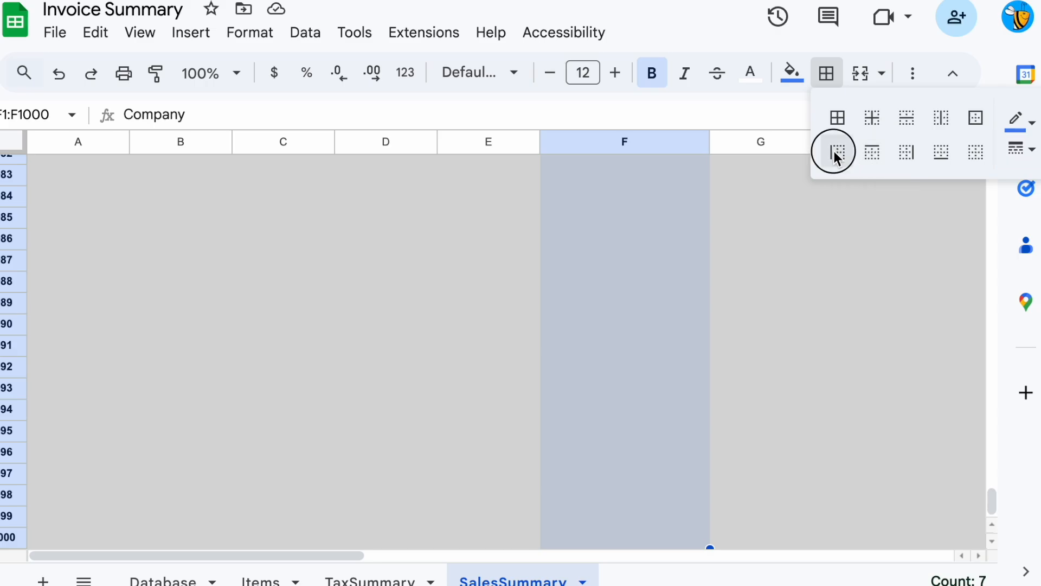
click(838, 153)
click(604, 325)
key(super+Up)
key(super+Up)
key(Left)
key(Left)
key(Left)
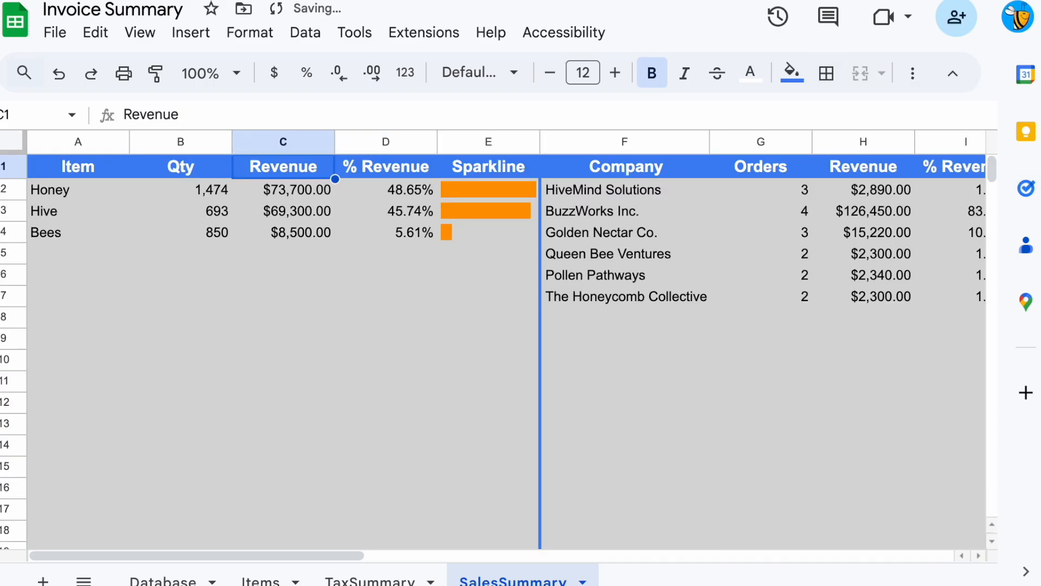
key(Left)
key(Left)
key(shift+Right)
key(shift+Right)
key(shift+Right)
key(shift+Down)
key(shift+Down)
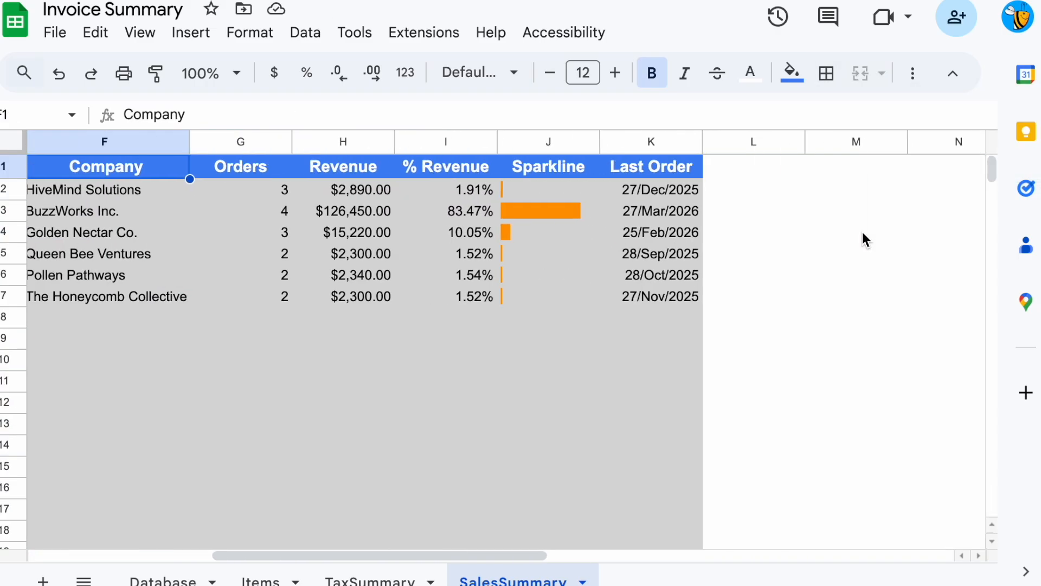
Hide the unused columns L to Y on the SalesSummary sheet
scroll(860, 228, right, 3)
click(608, 142)
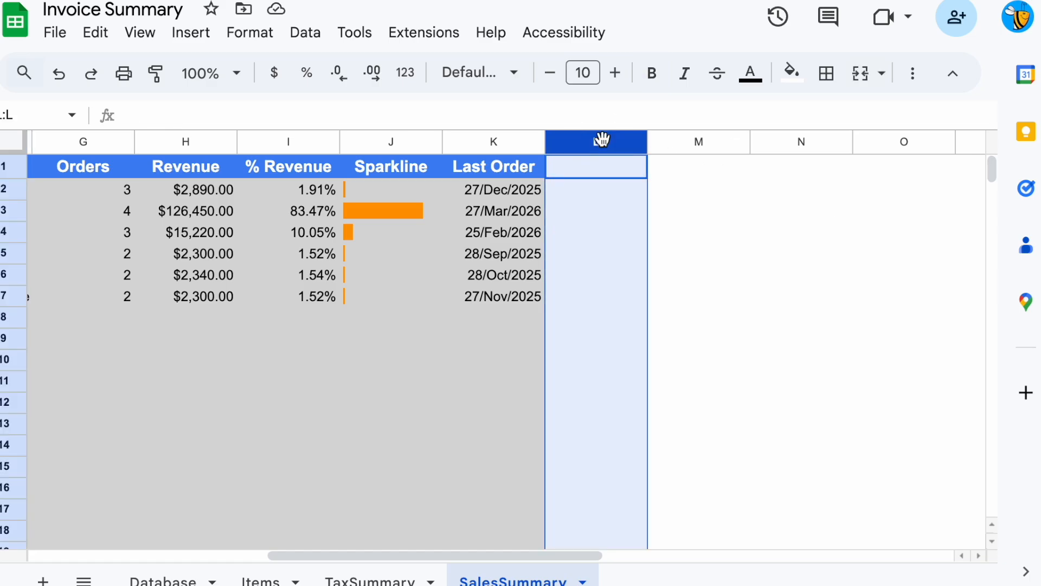
key(super+shift+Right)
right_click(601, 139)
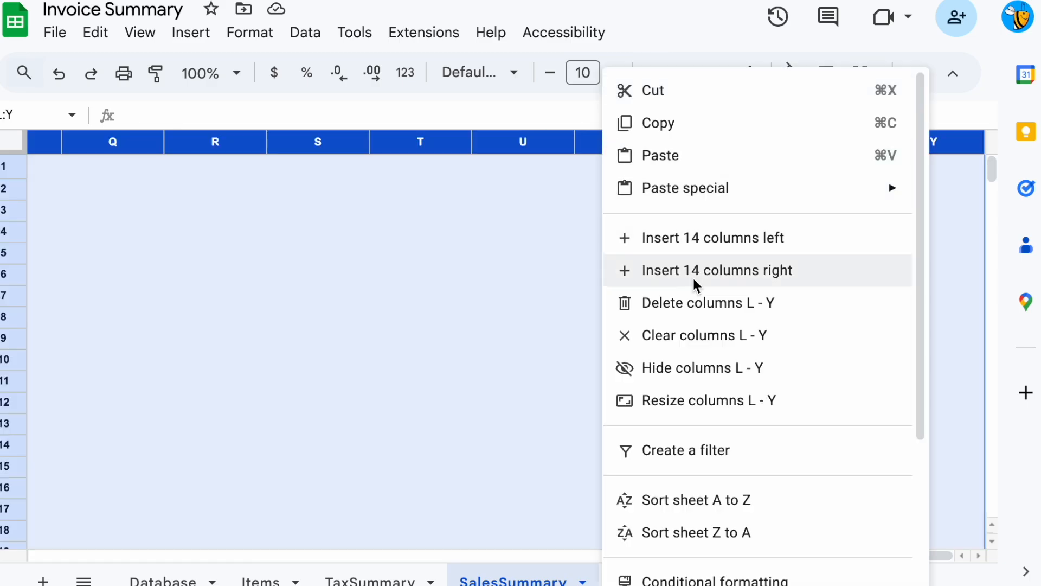
click(695, 356)
Freeze the header row of the SalesSummary sheet
key(super+Up)
key(super+Left)
key(Down)
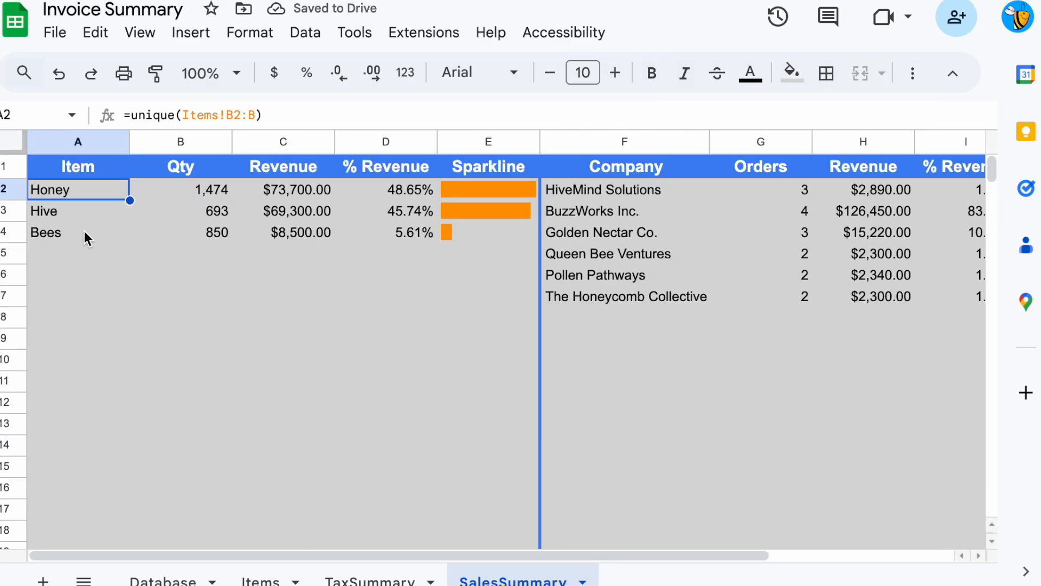
click(140, 32)
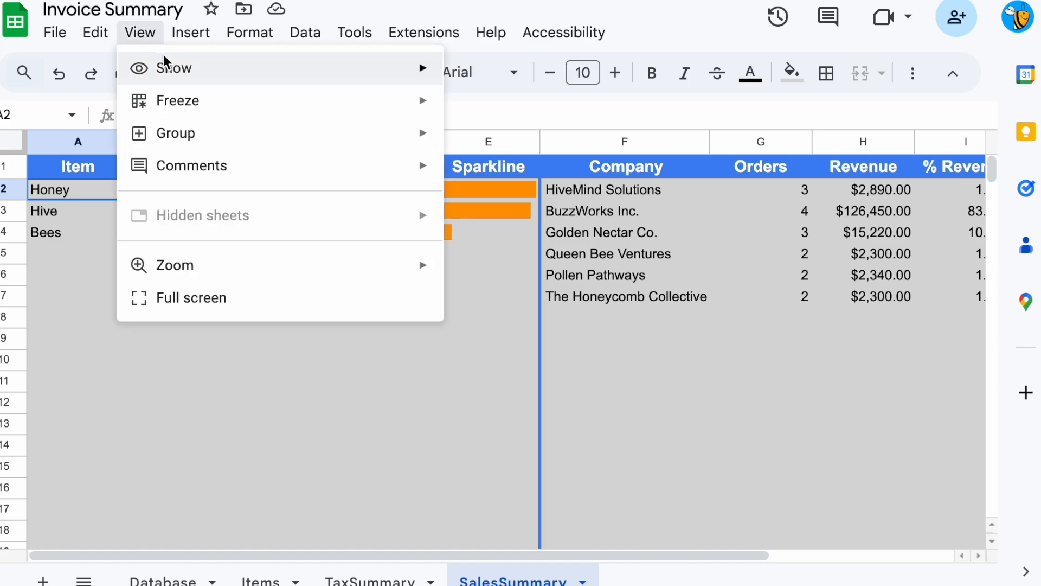
mouse_move(230, 100)
click(533, 141)
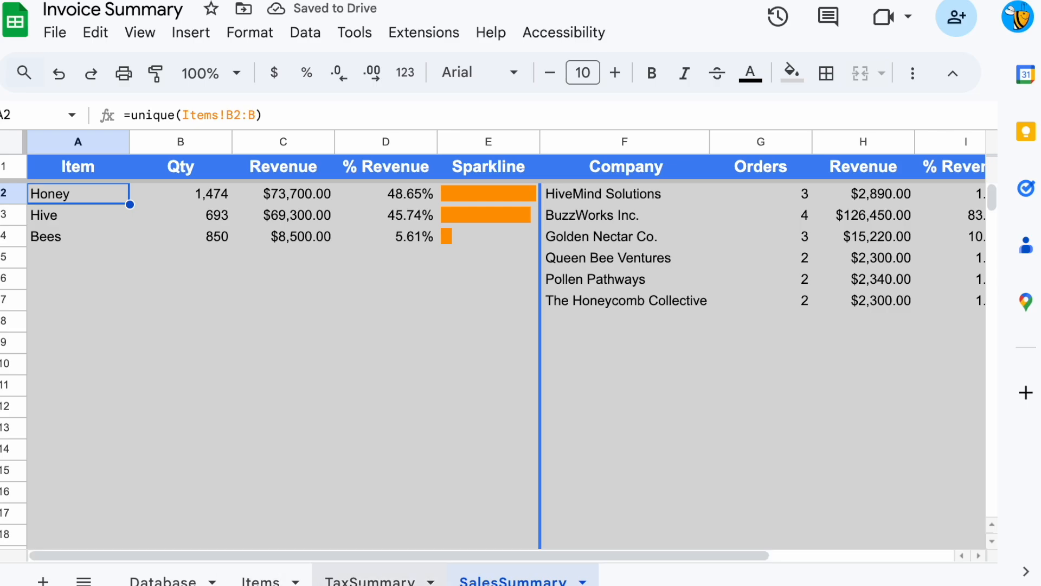
Hide the empty columns F to Z on the TaxSummary sheet
click(370, 579)
click(560, 141)
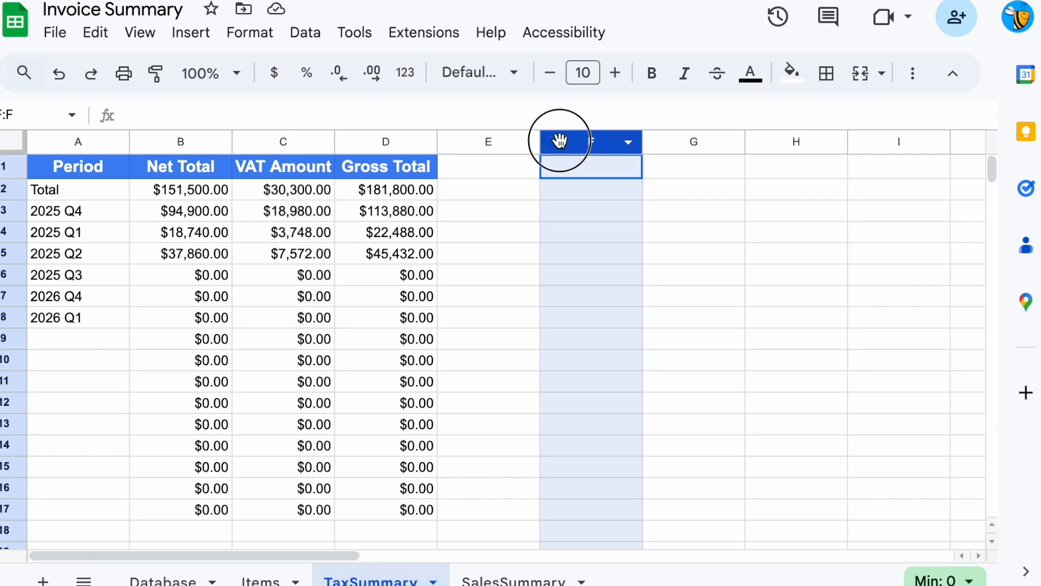
key(ctrl+shift+Right)
click(558, 144)
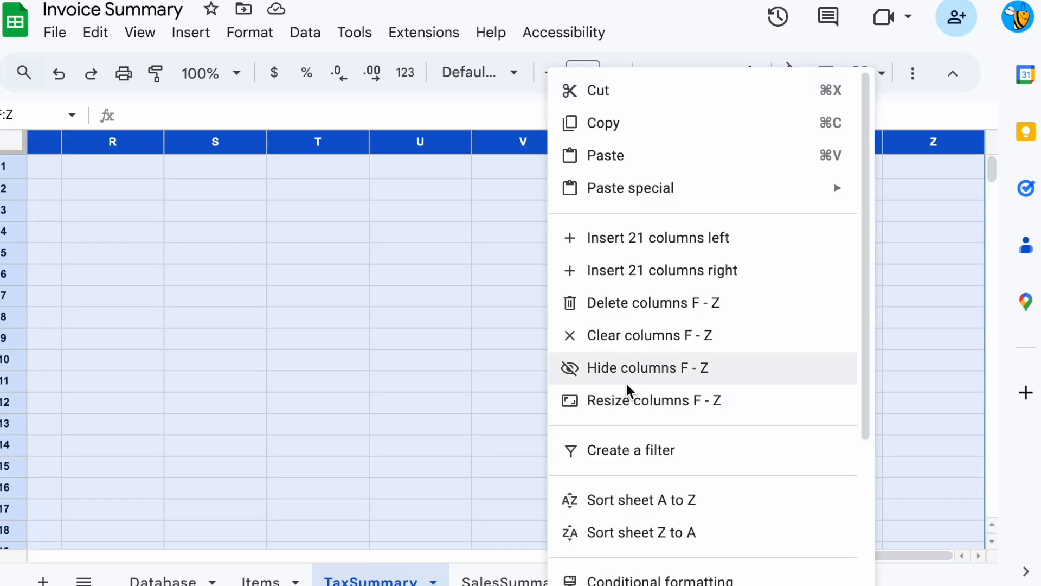
click(664, 380)
Copy the Gross Total header into E1 and clear its text so only the header formatting is kept
key(ctrl+c)
key(Right)
key(ctrl+v)
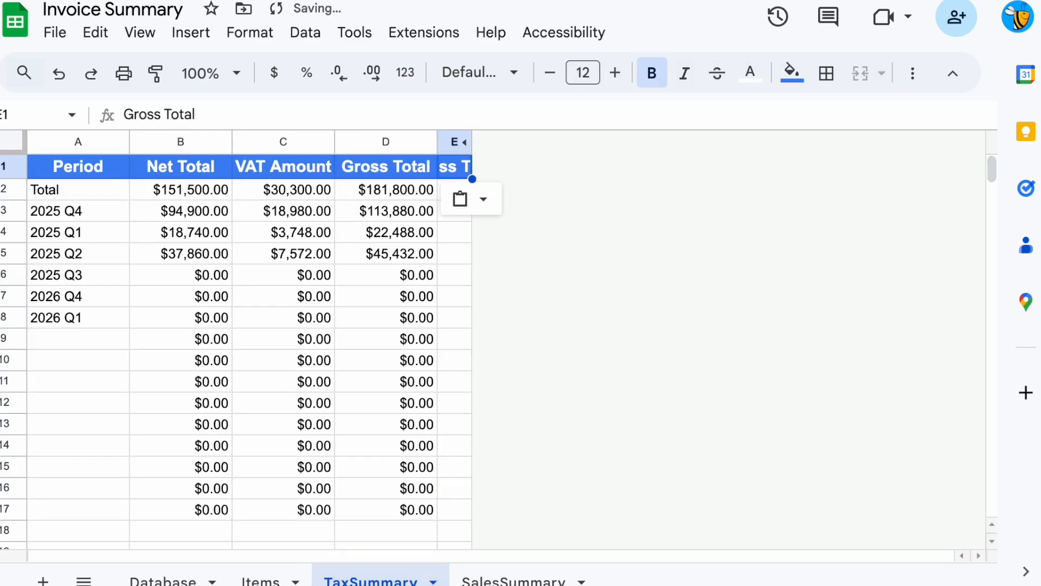
key(BackSpace)
Hide the gridlines on the TaxSummary sheet
click(178, 253)
click(135, 32)
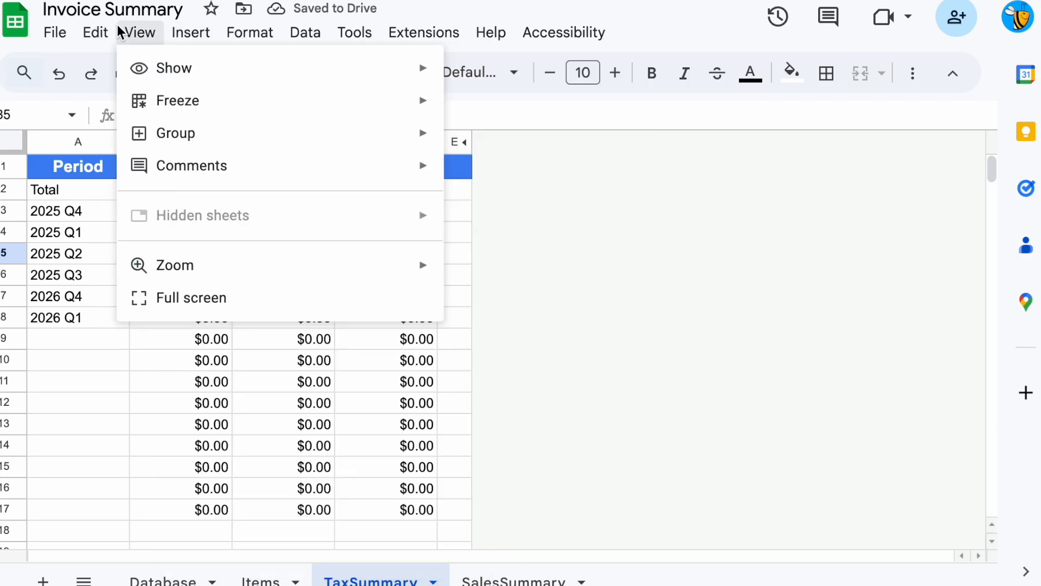
click(102, 207)
Apply borders with a chosen line style to the range A2:E1000 on the TaxSummary sheet
drag(82, 189, 282, 189)
key(ctrl+shift+Right)
key(ctrl+shift+Down)
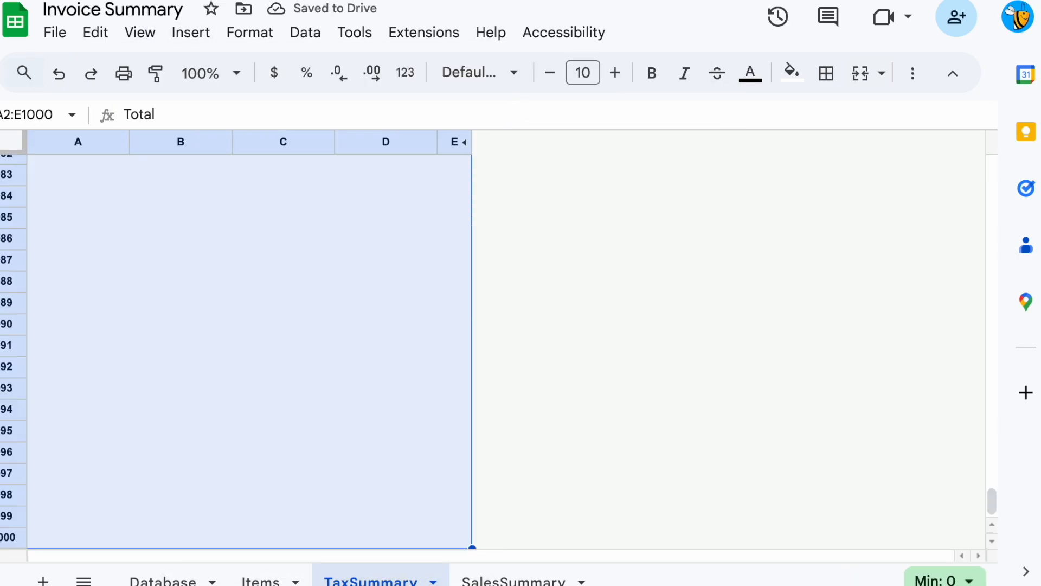
click(827, 72)
click(1022, 147)
click(1016, 184)
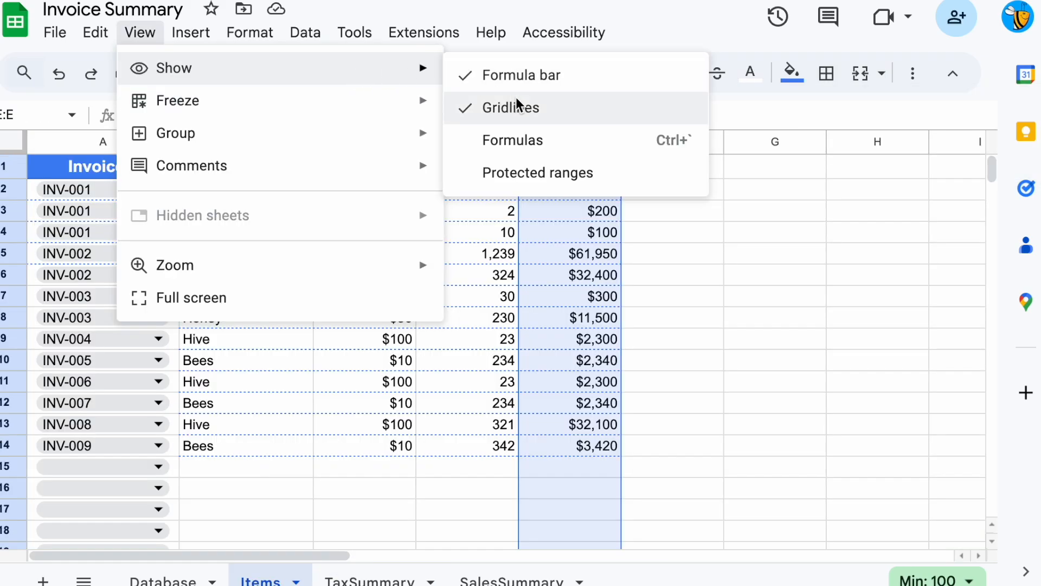
Hide the gridlines on the Items sheet and hide its empty columns G to Z
click(516, 98)
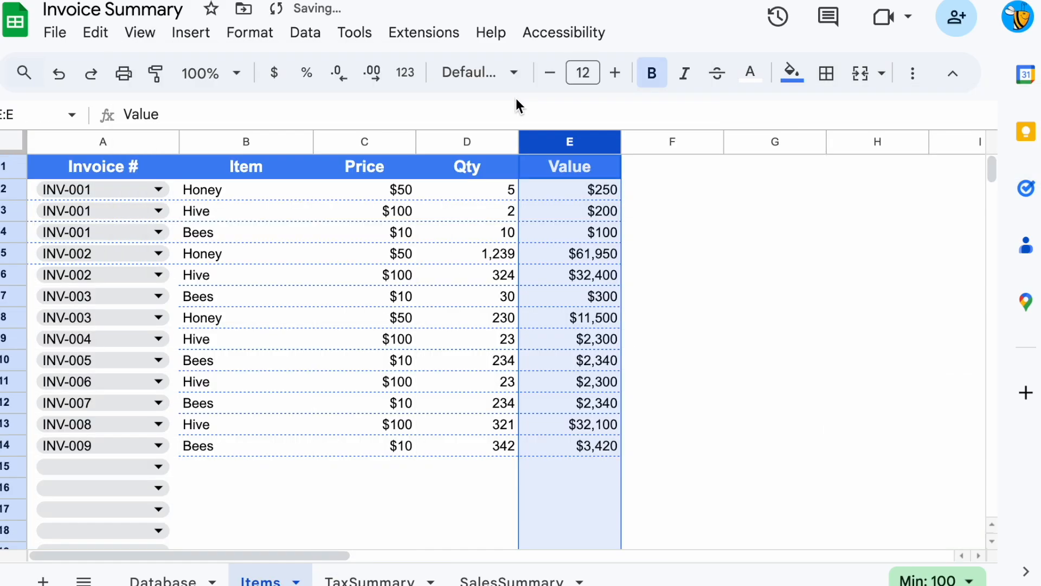
click(672, 142)
click(756, 143)
key(super+shift+Right)
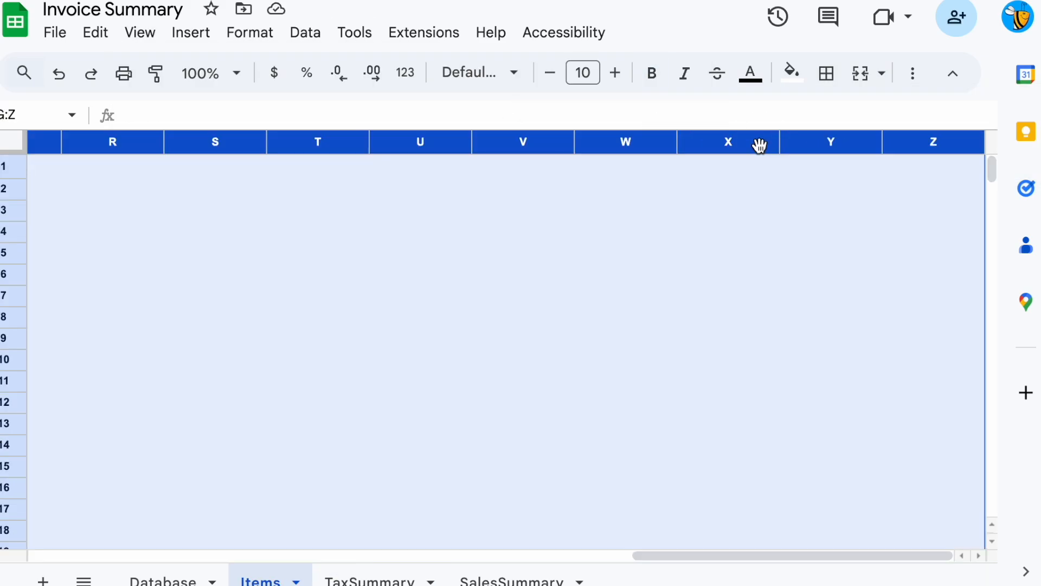
right_click(755, 142)
click(837, 368)
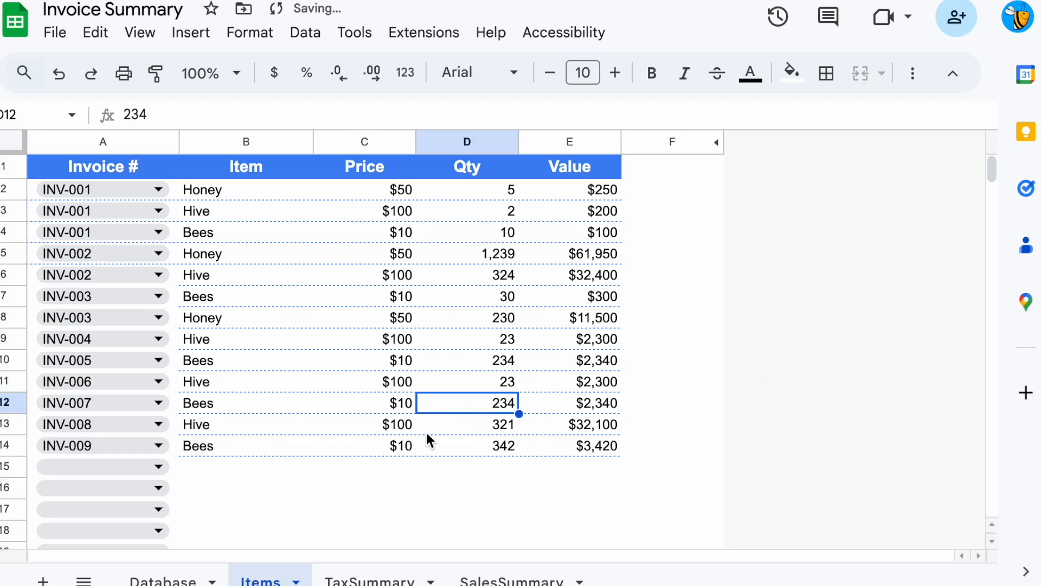
Apply borders to the range A2:E1000 on the Items sheet
click(249, 191)
key(ctrl+a)
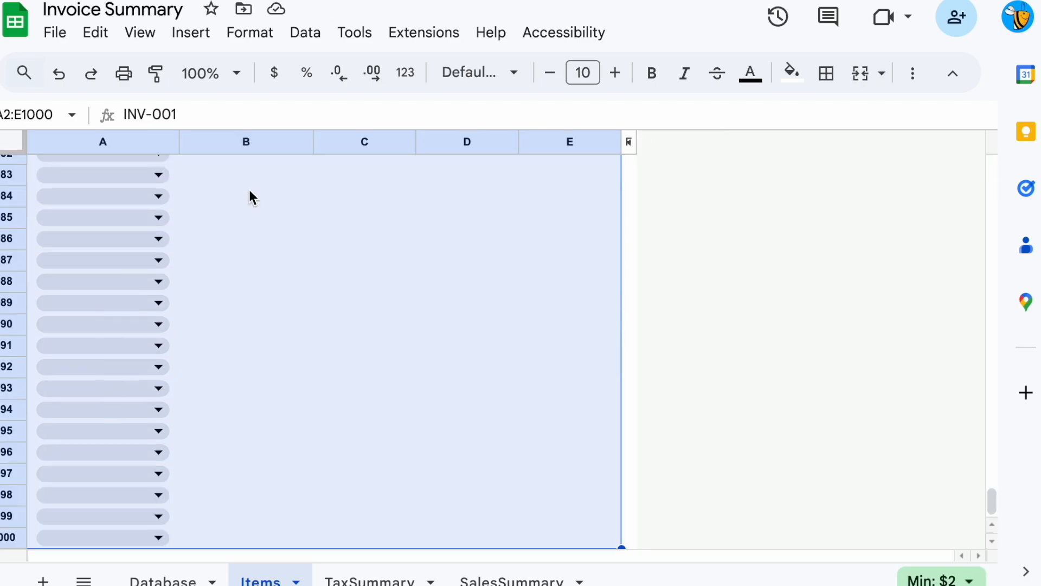
click(826, 72)
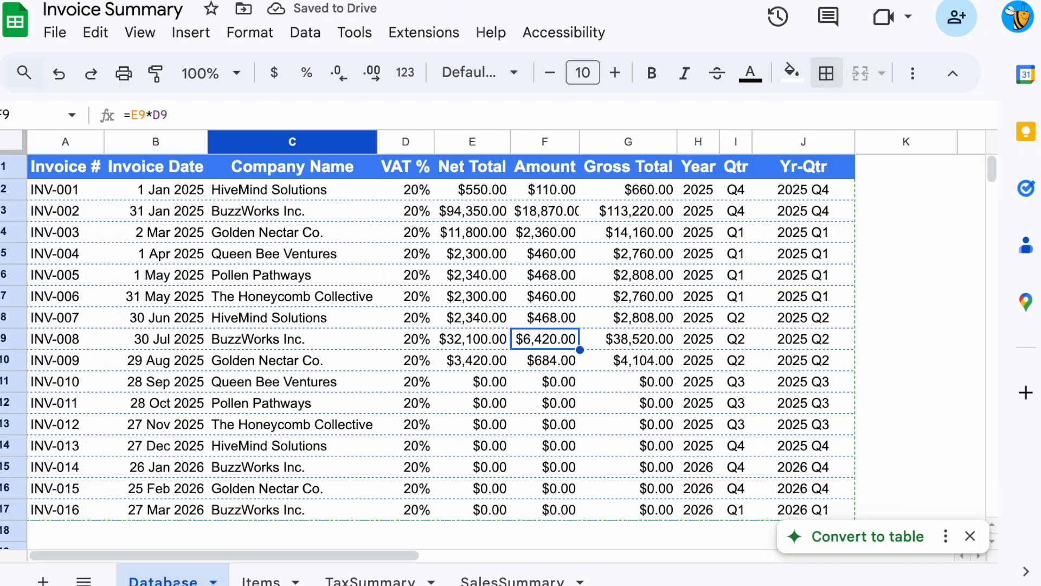
Hide the empty columns from K onward on the Database sheet
click(904, 141)
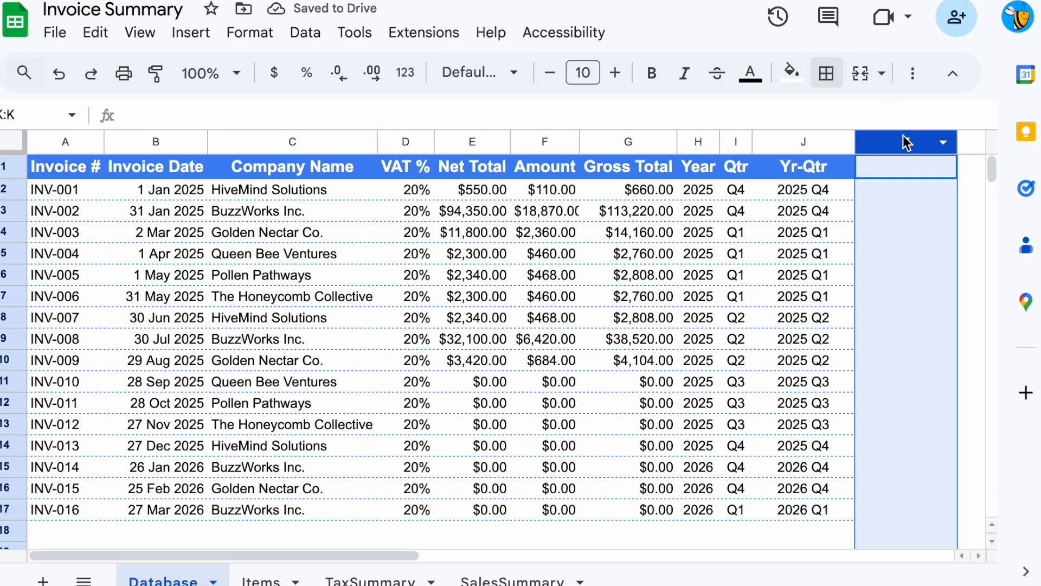
key(super+shift+Right)
click(864, 142)
click(903, 360)
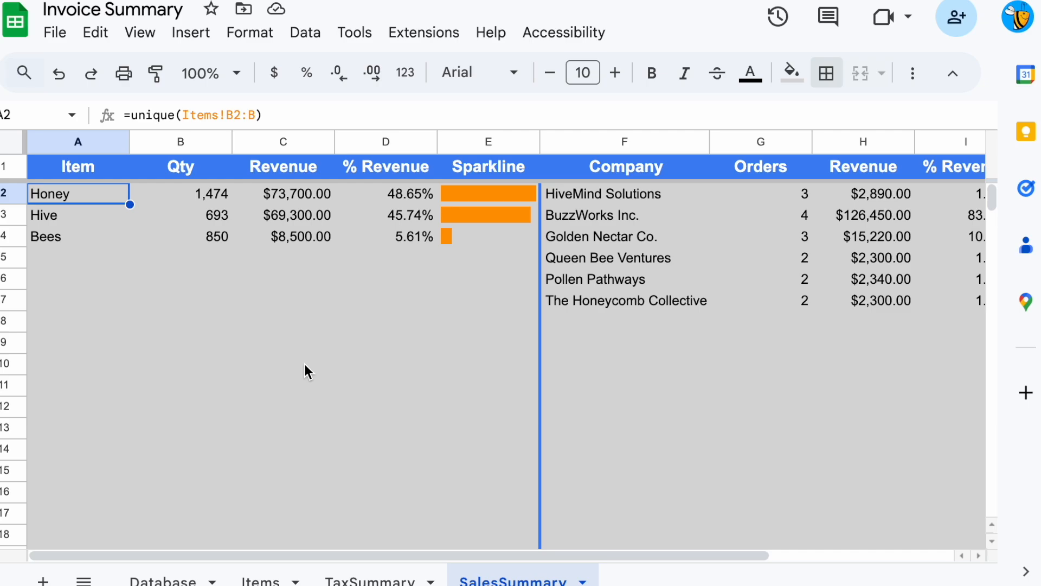
click(305, 363)
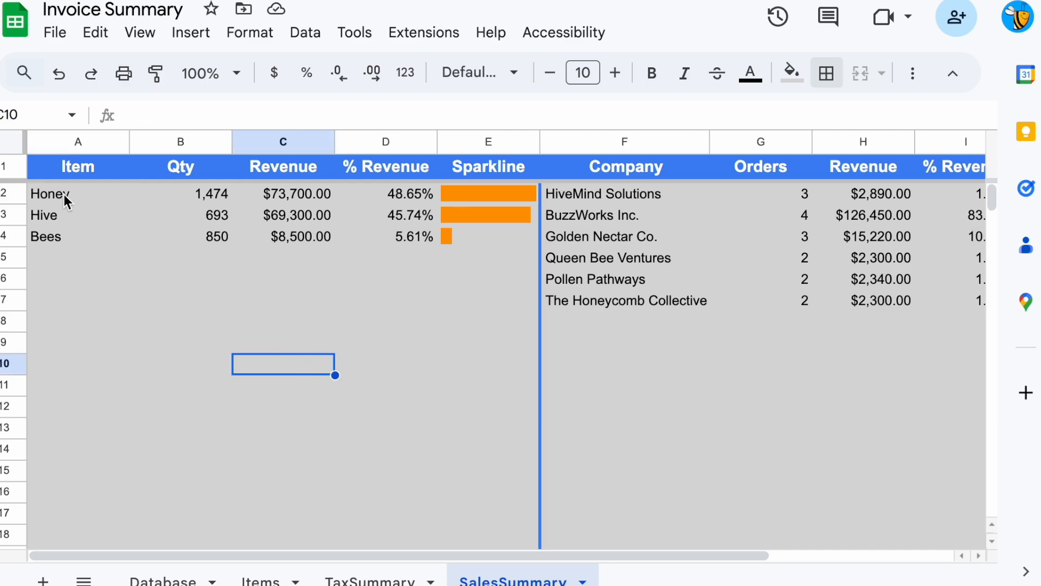